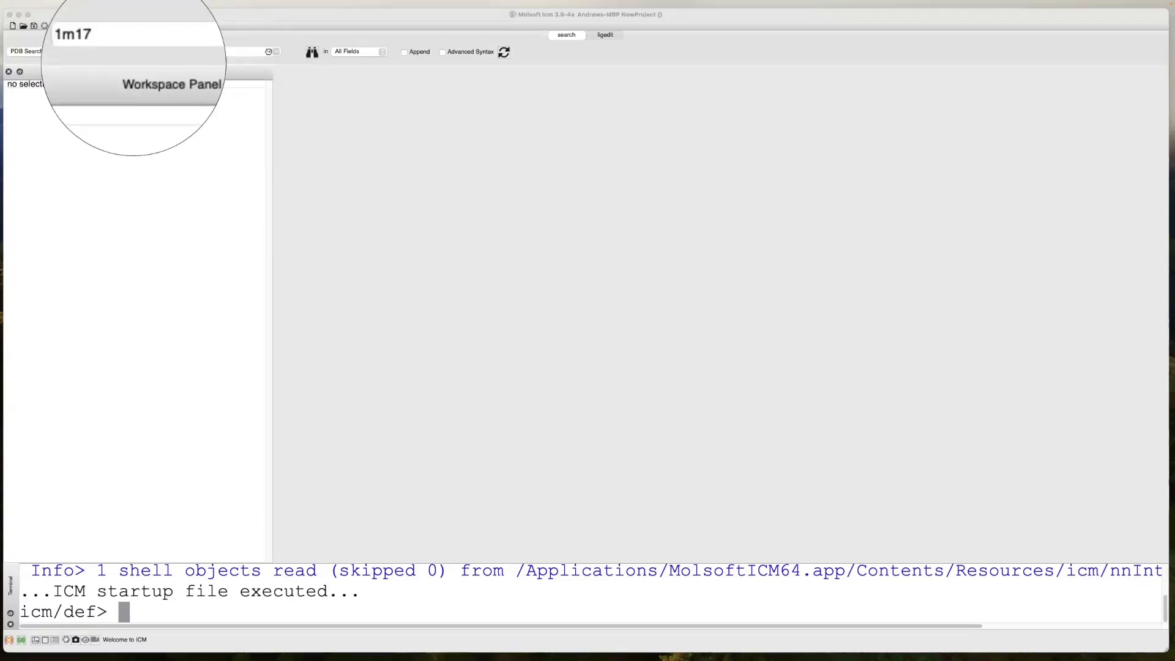
Load PDB entry 1m17 and look at the aaq4 ligand's chemical structure and the EGFR chain's sequence.
click(309, 53)
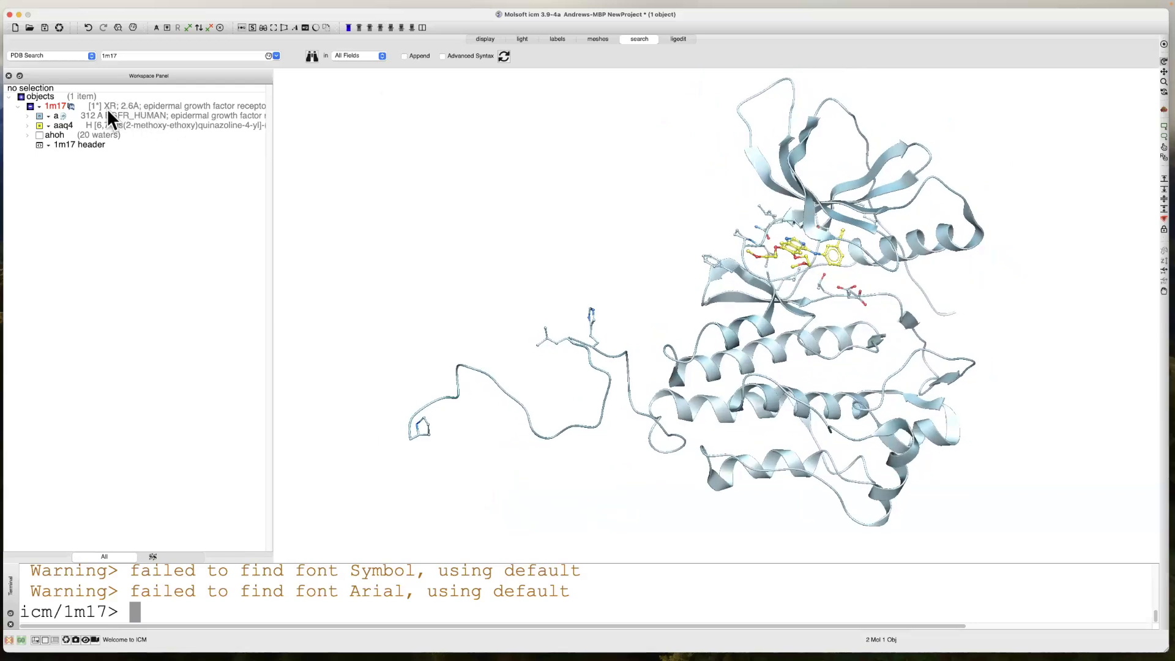
click(26, 126)
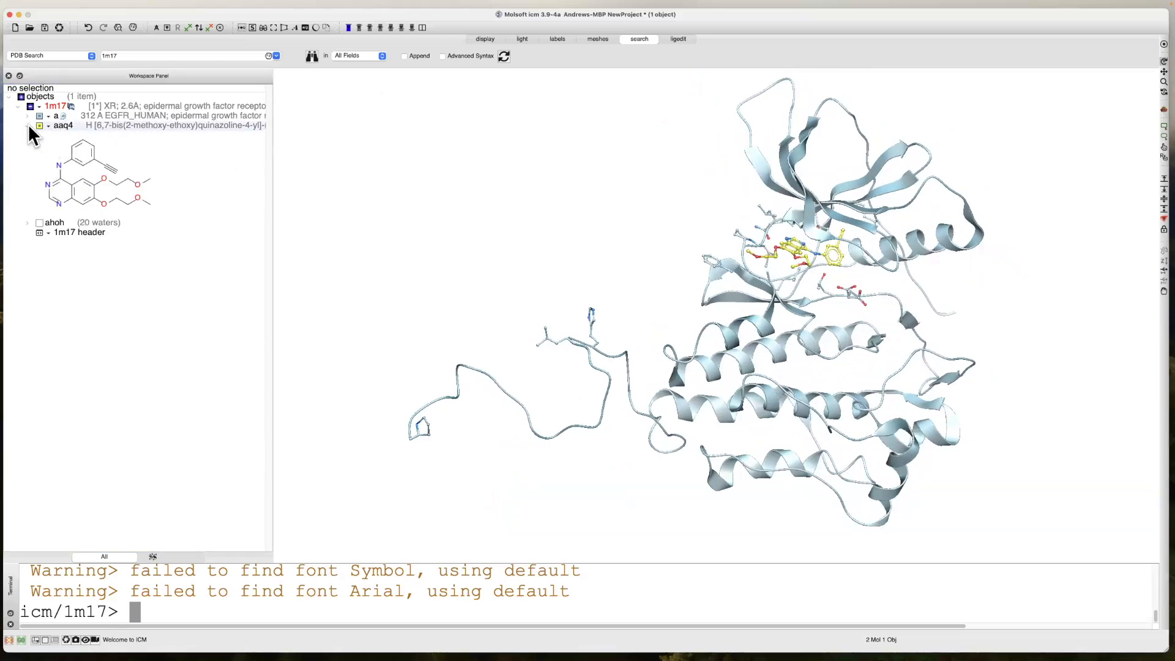
click(26, 124)
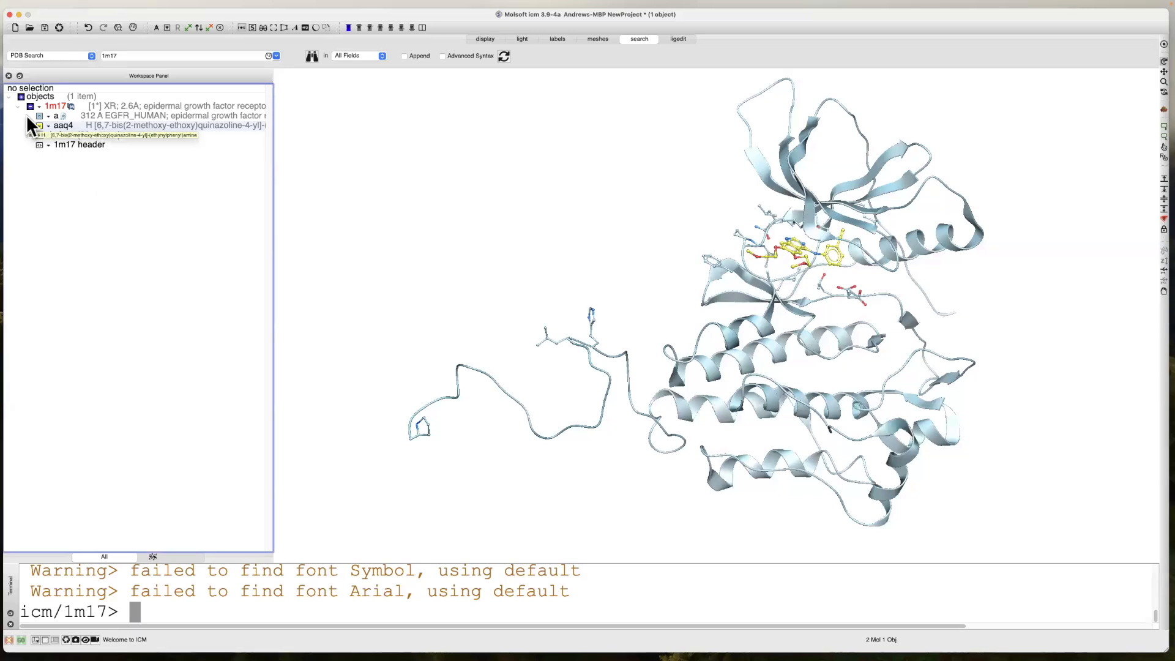
click(26, 116)
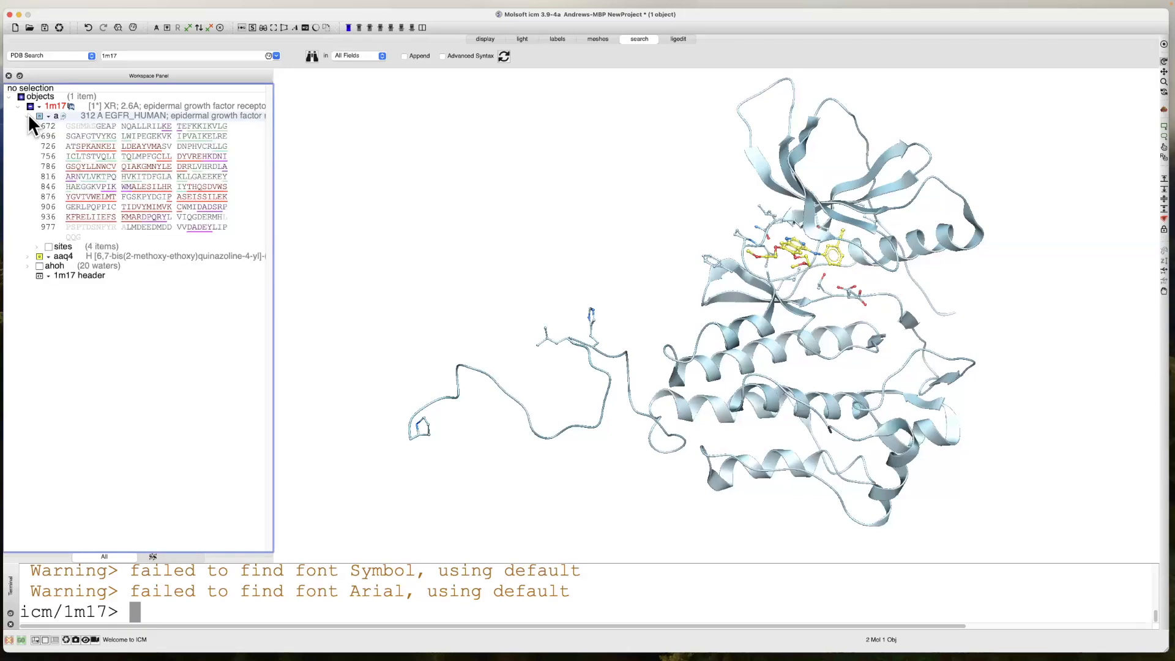
click(27, 116)
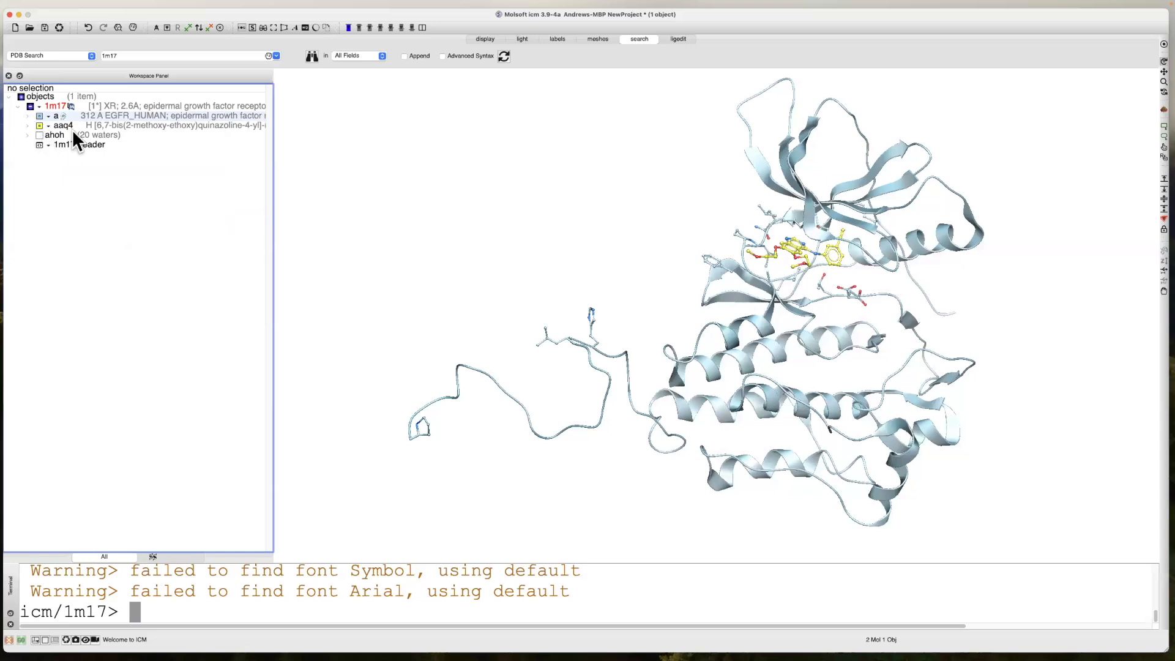
Convert the 1m17 structure to an ICM object, deleting loose H2Os and replacing the original.
right_click(114, 104)
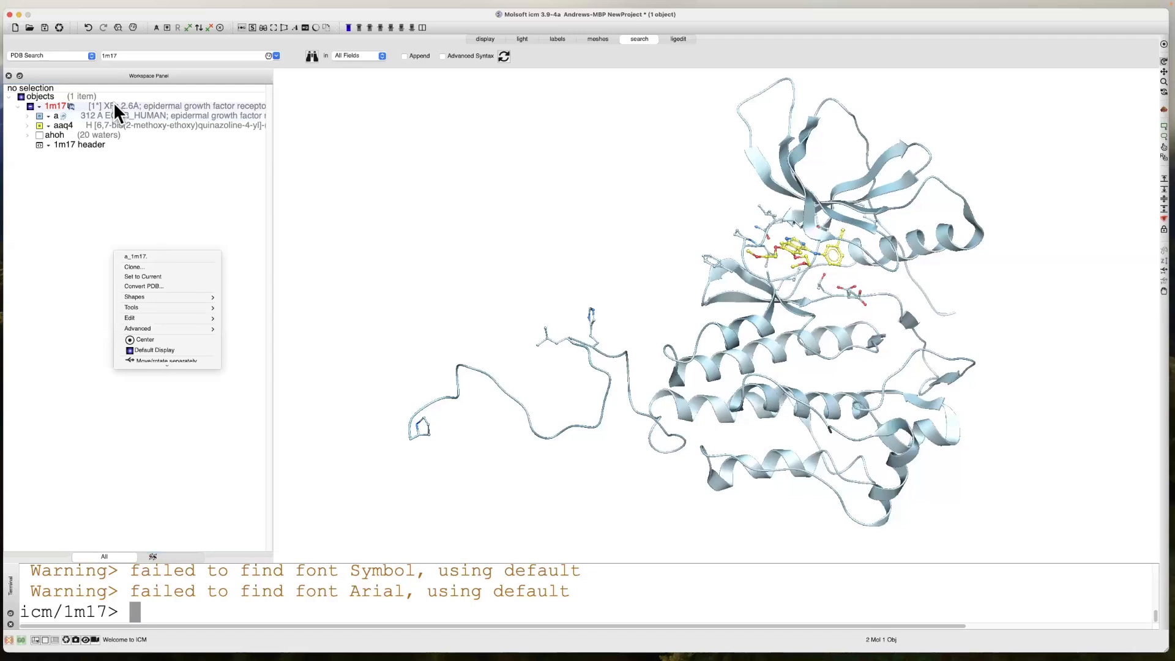
click(136, 286)
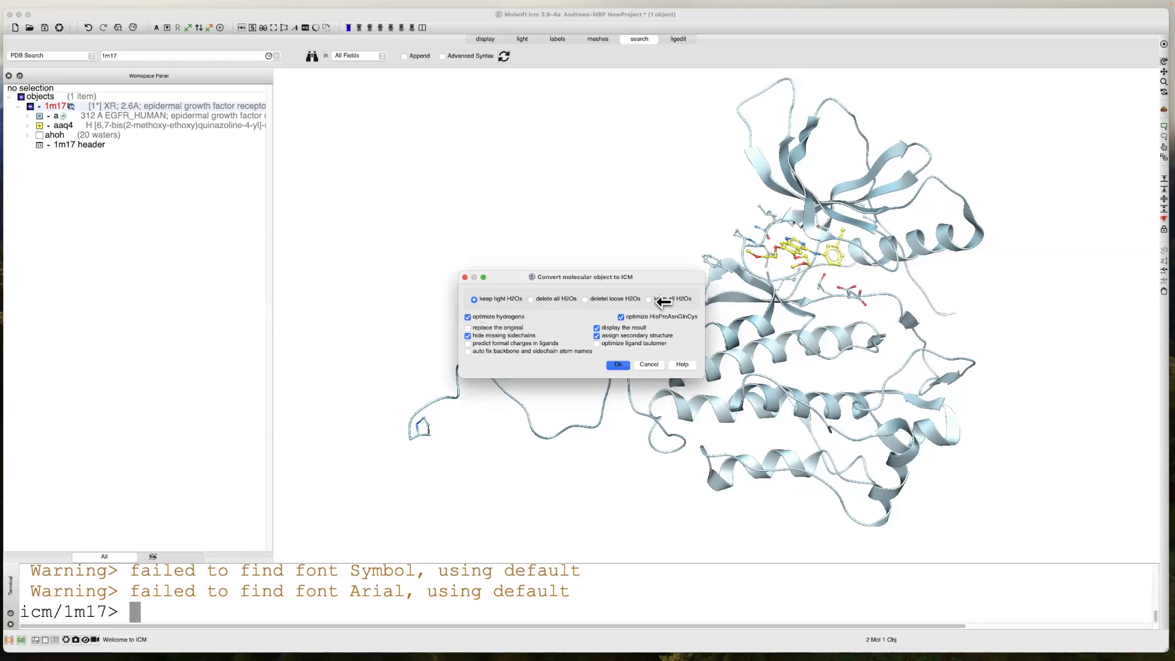
click(594, 299)
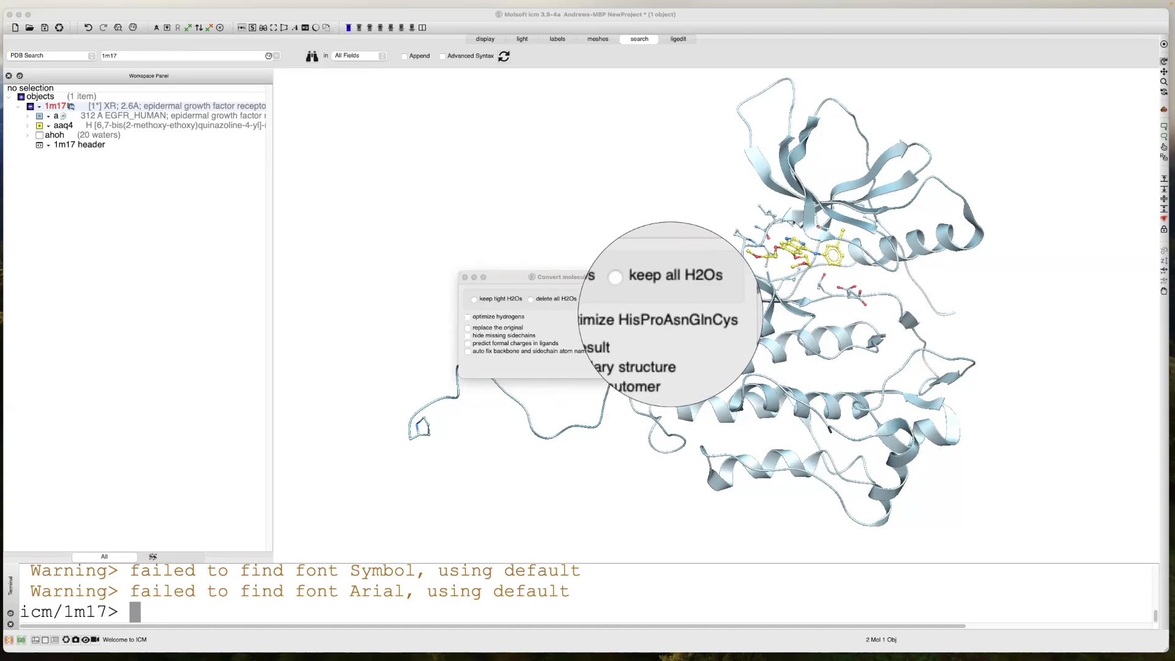
click(646, 319)
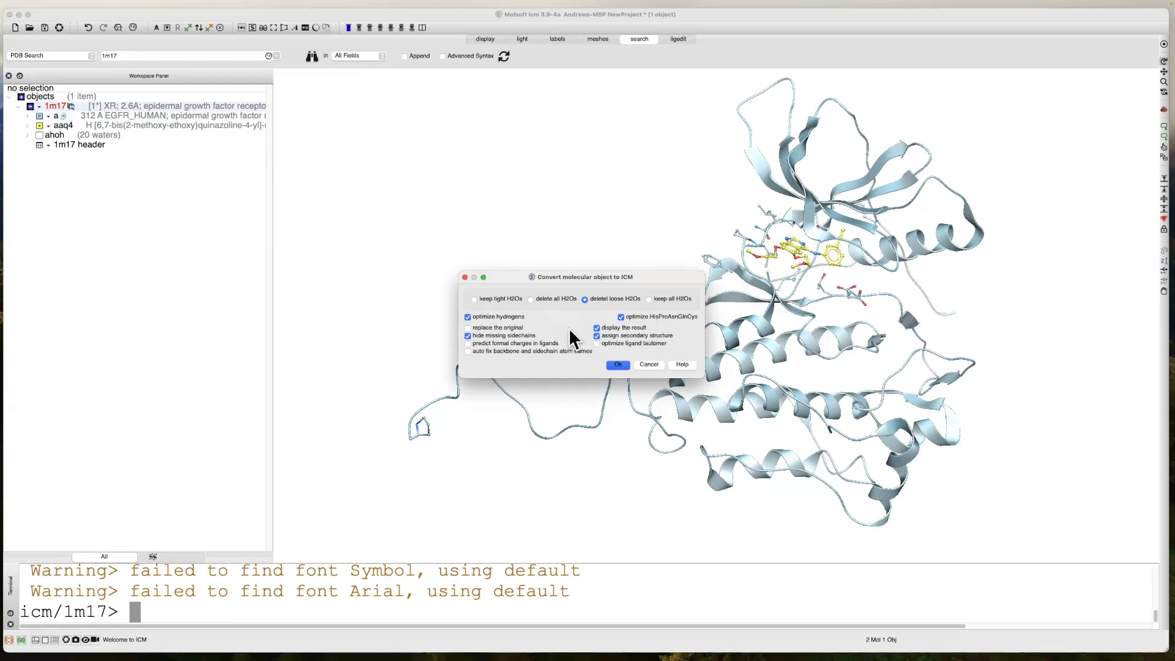
click(468, 328)
click(618, 365)
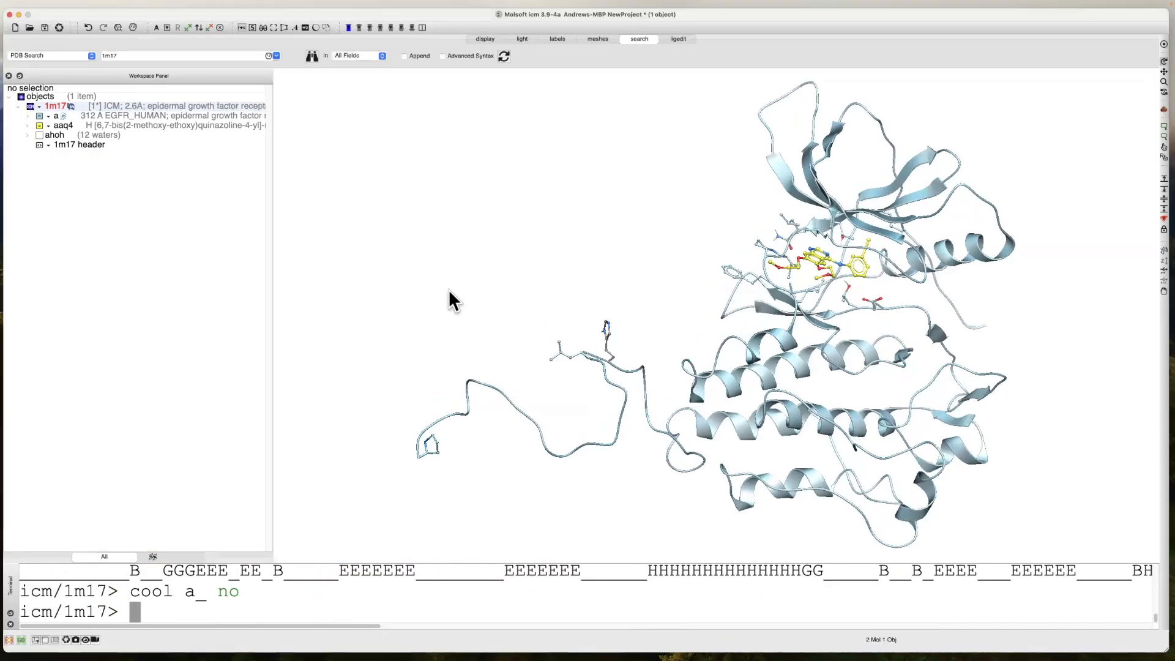
Select the EGFR chain of 1m17 and predict its binding pockets with IcmPocketFinder at a tolerance of 4.6.
click(141, 115)
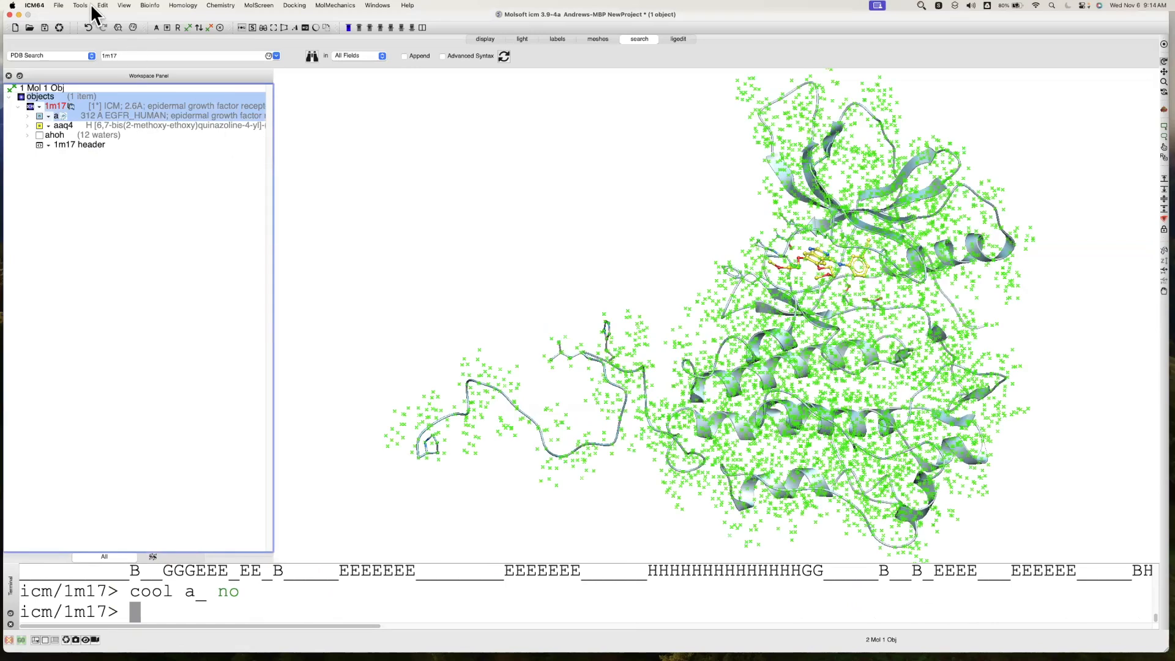
click(80, 5)
mouse_move(87, 28)
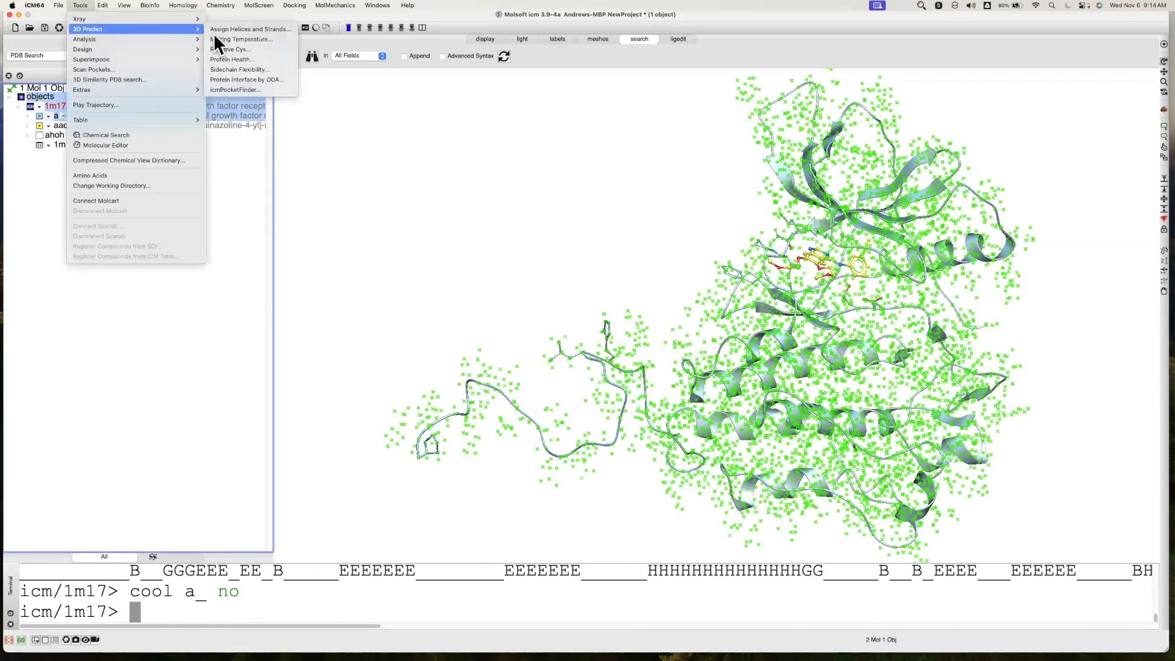
click(242, 89)
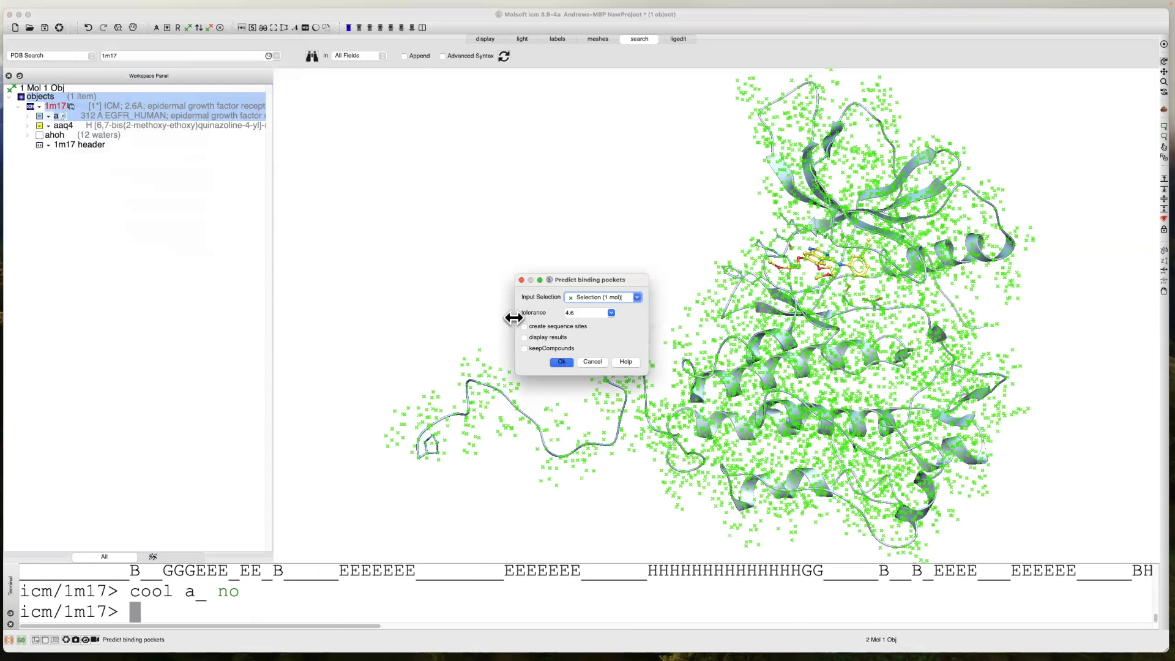
click(561, 361)
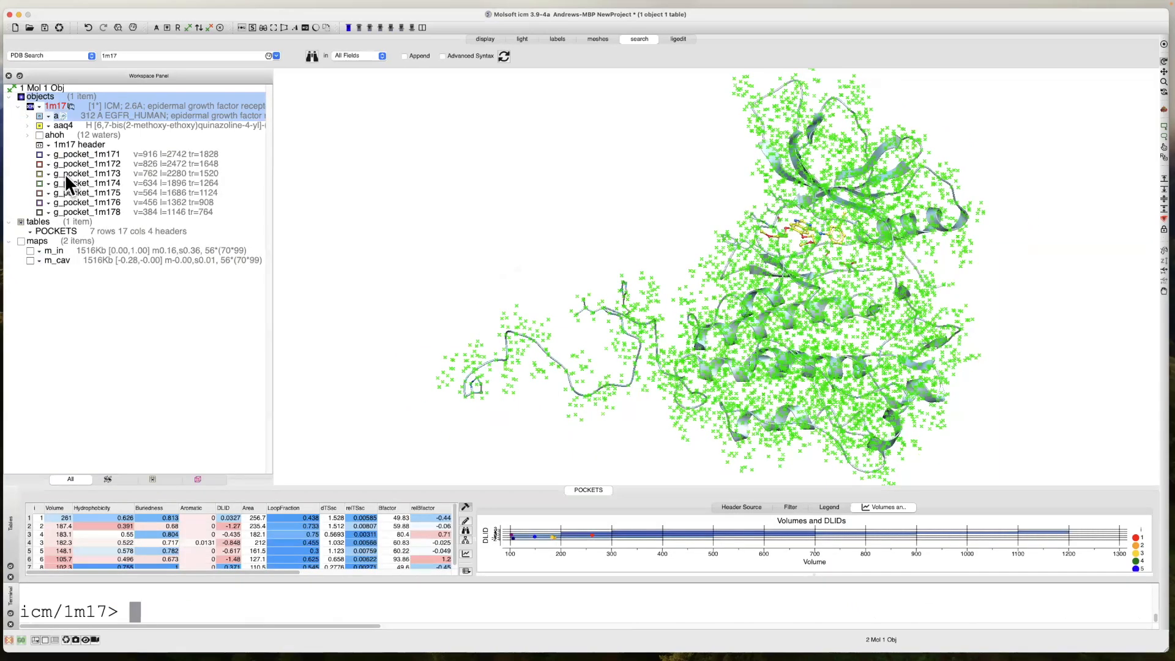
Display the g_pocket_1m171 pocket mesh and clear the atom selection to see how it sits in the protein.
click(39, 154)
right_drag(312, 182, 461, 232)
drag(461, 232, 623, 212)
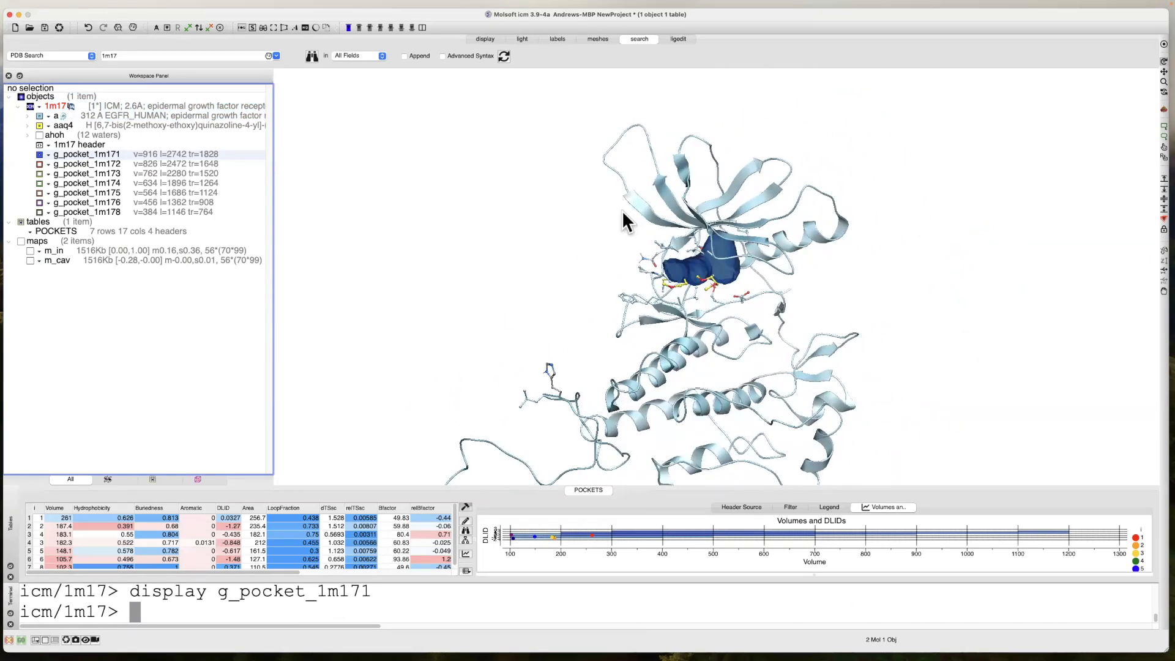
drag(654, 291, 260, 240)
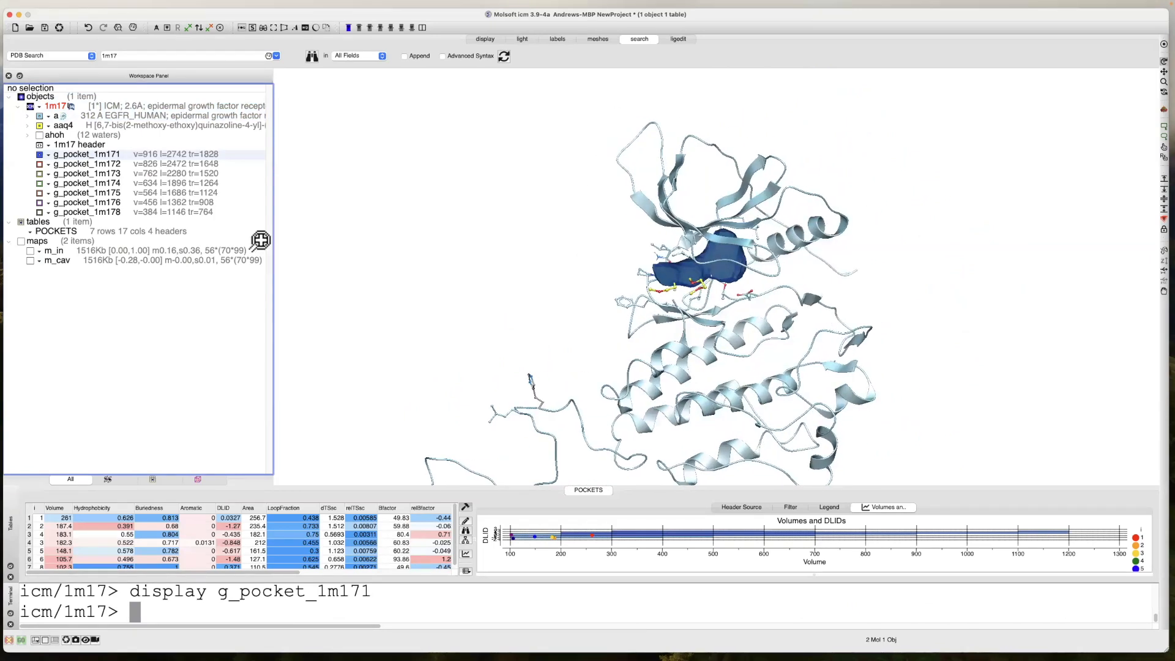
Display the remaining predicted pocket meshes, g_pocket_1m172 through g_pocket_1m178.
click(40, 164)
click(39, 173)
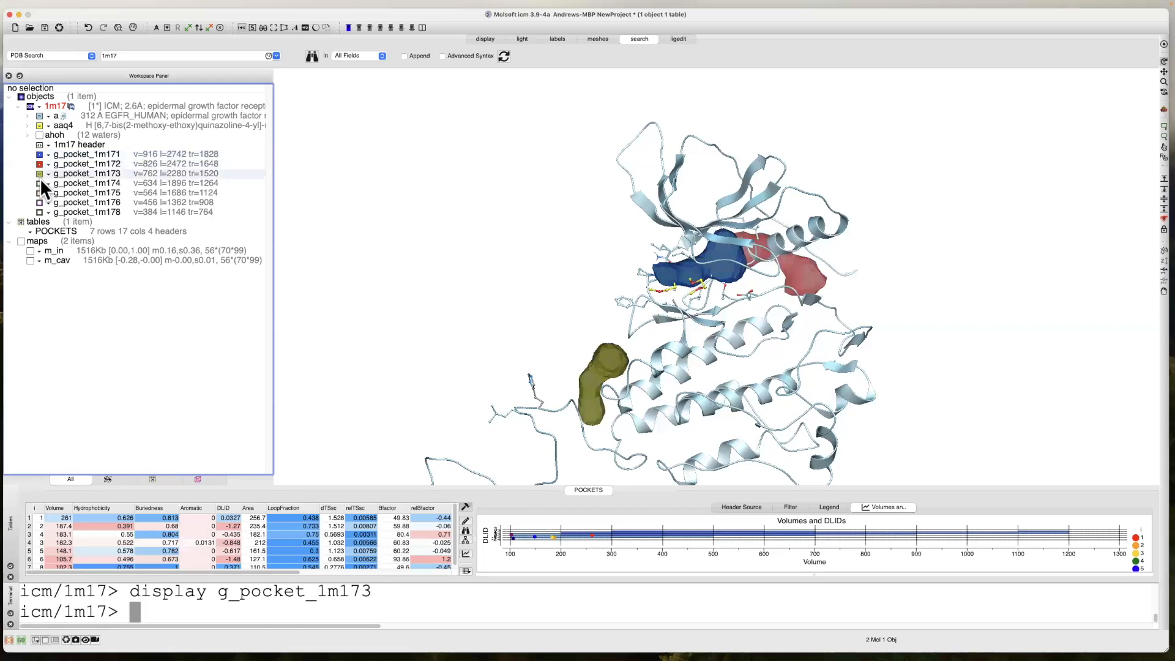
click(39, 183)
click(39, 192)
click(39, 202)
click(39, 211)
scroll(372, 227, down, 2)
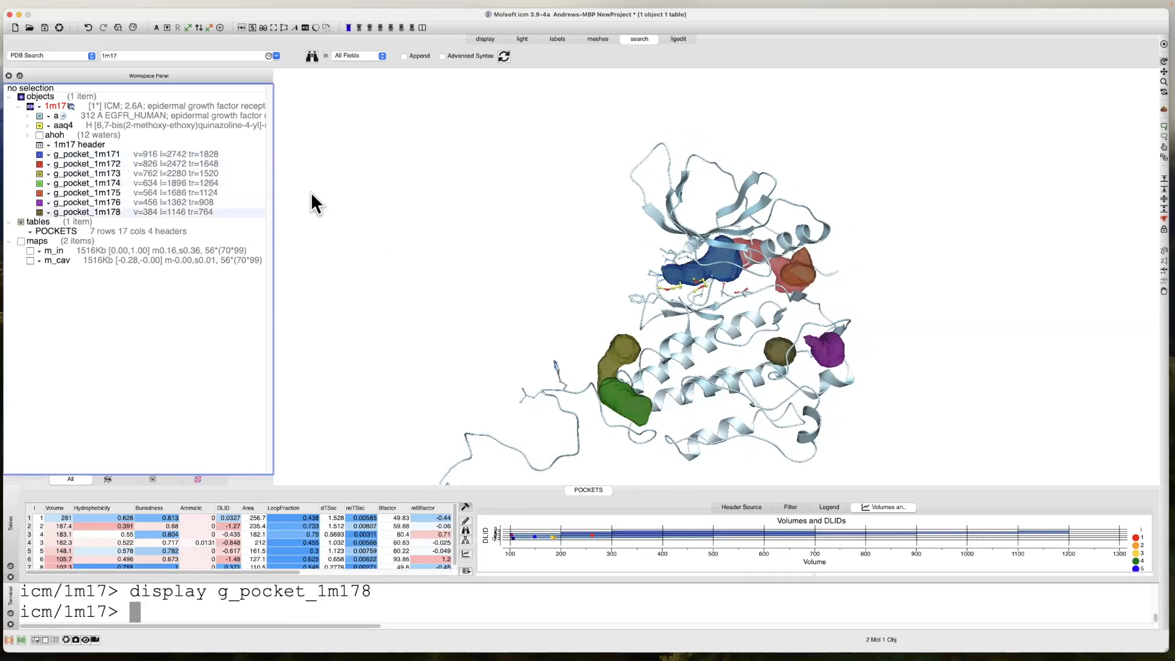
Hide the pocket meshes g_pocket_1m178 through g_pocket_1m172, leaving only g_pocket_1m171 displayed.
click(40, 212)
click(39, 202)
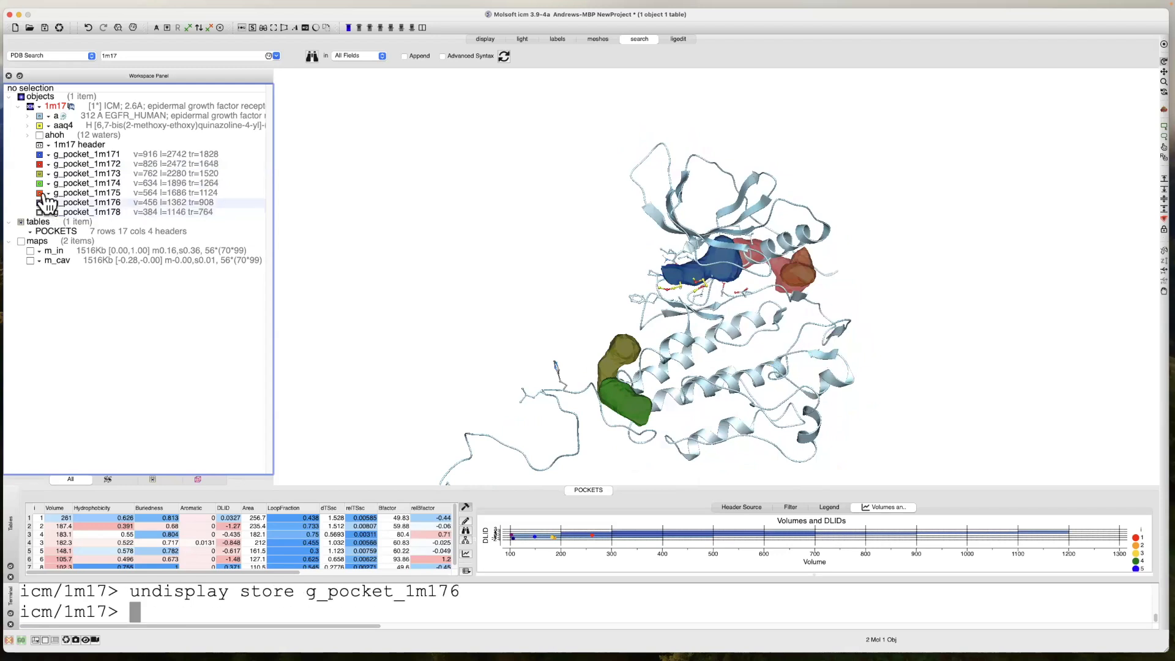
click(39, 192)
click(39, 183)
click(39, 173)
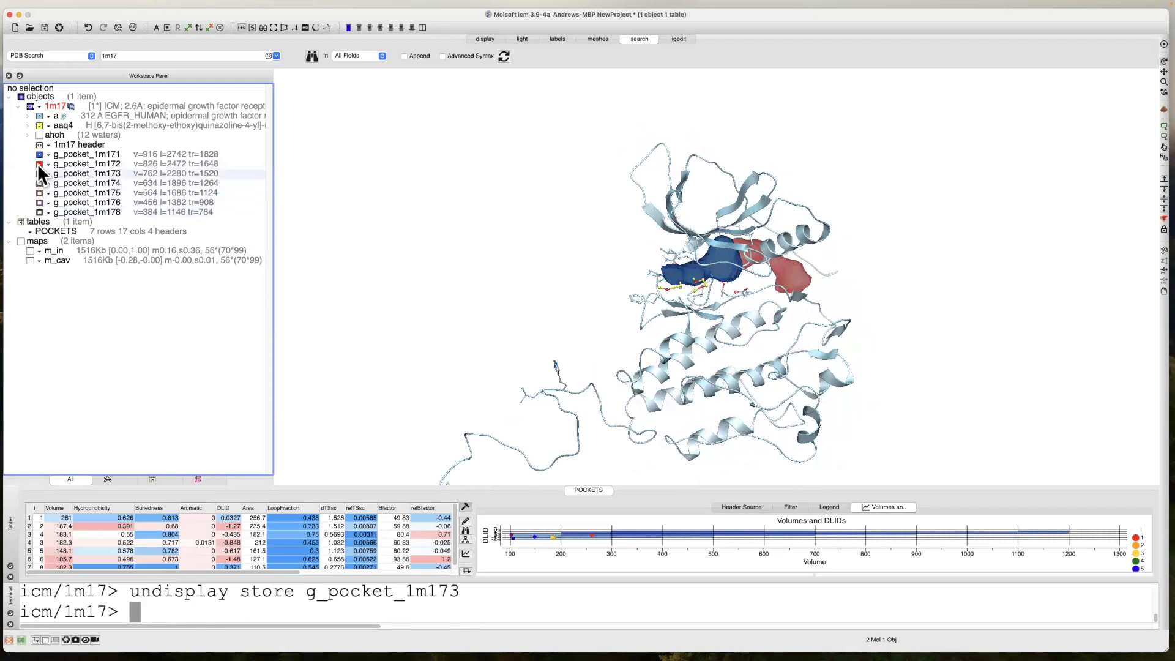
click(39, 164)
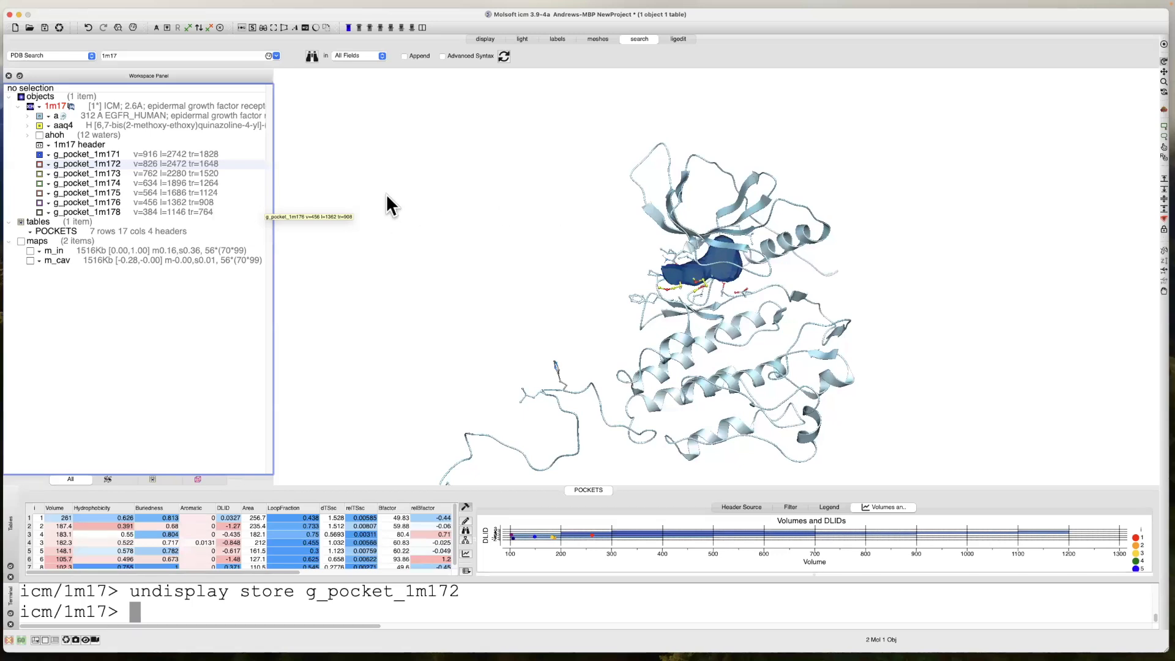
Start a new docking project named vls1 and set its project folder to webinar inside icmdock.
scroll(548, 221, up, 4)
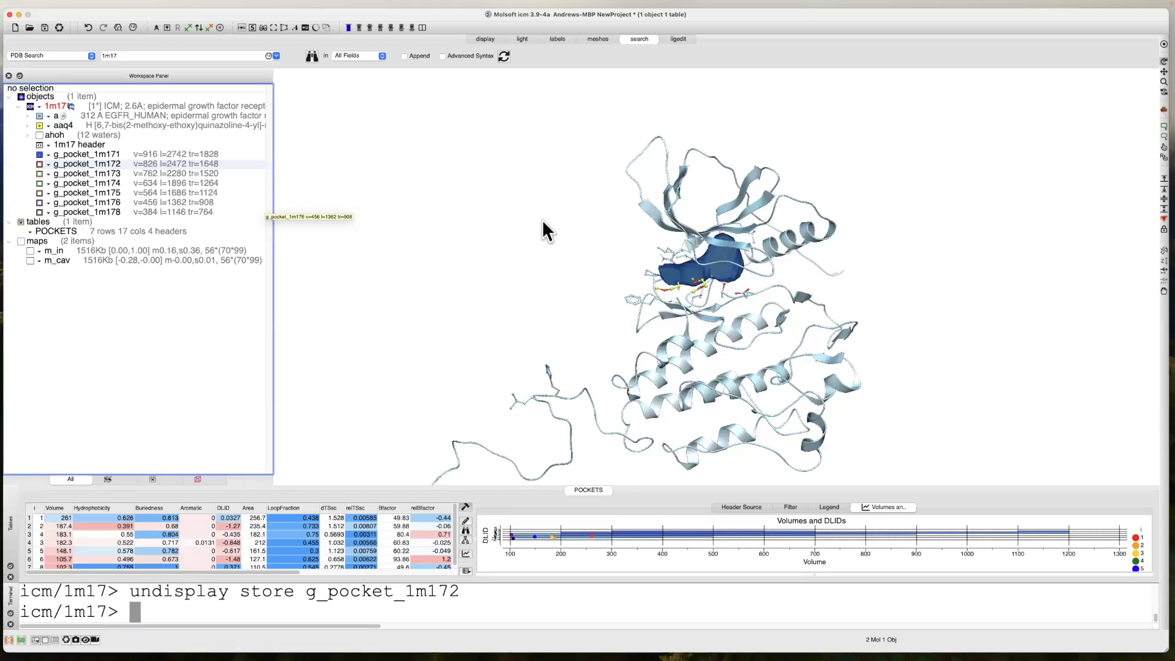
mouse_move(320, 13)
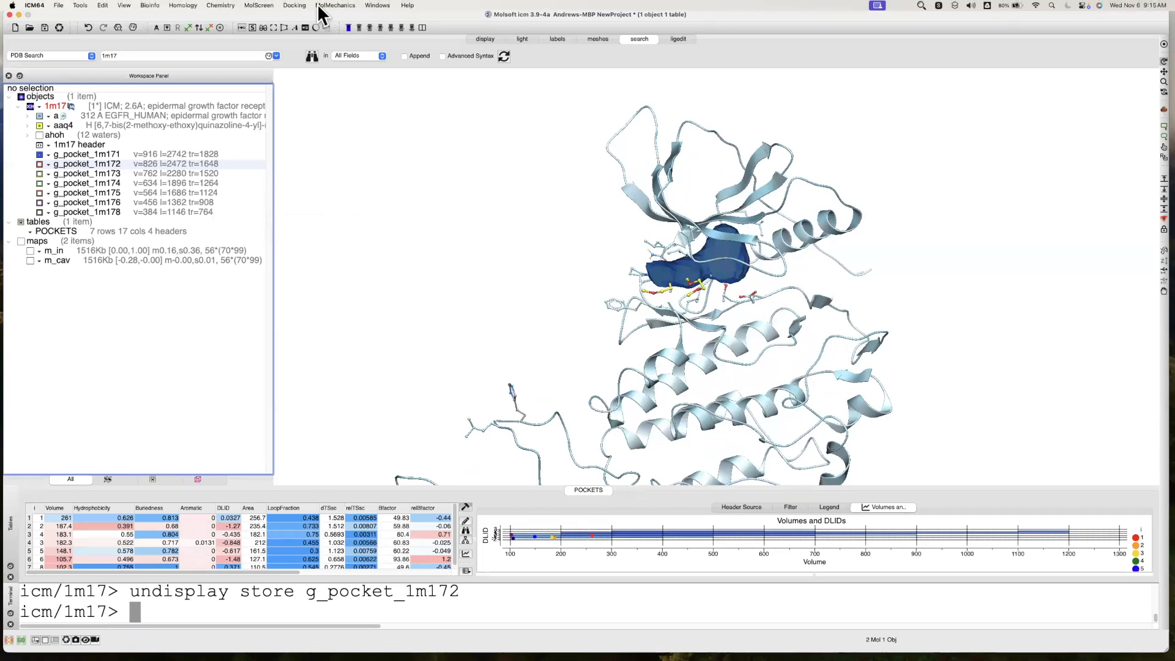
click(293, 6)
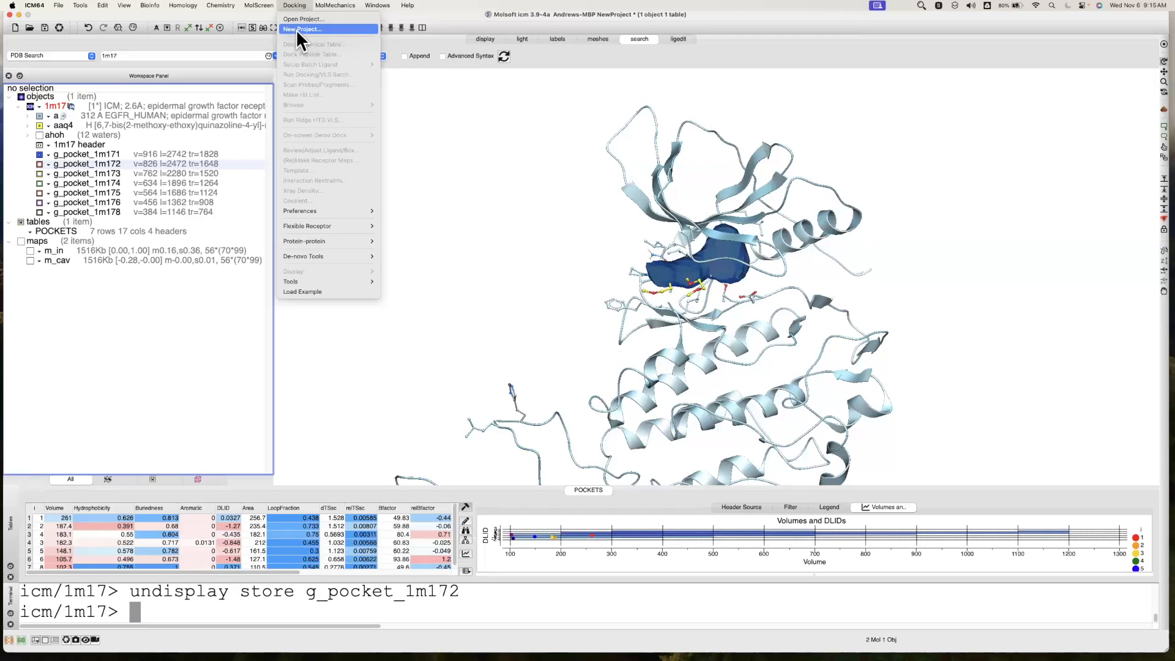
click(296, 30)
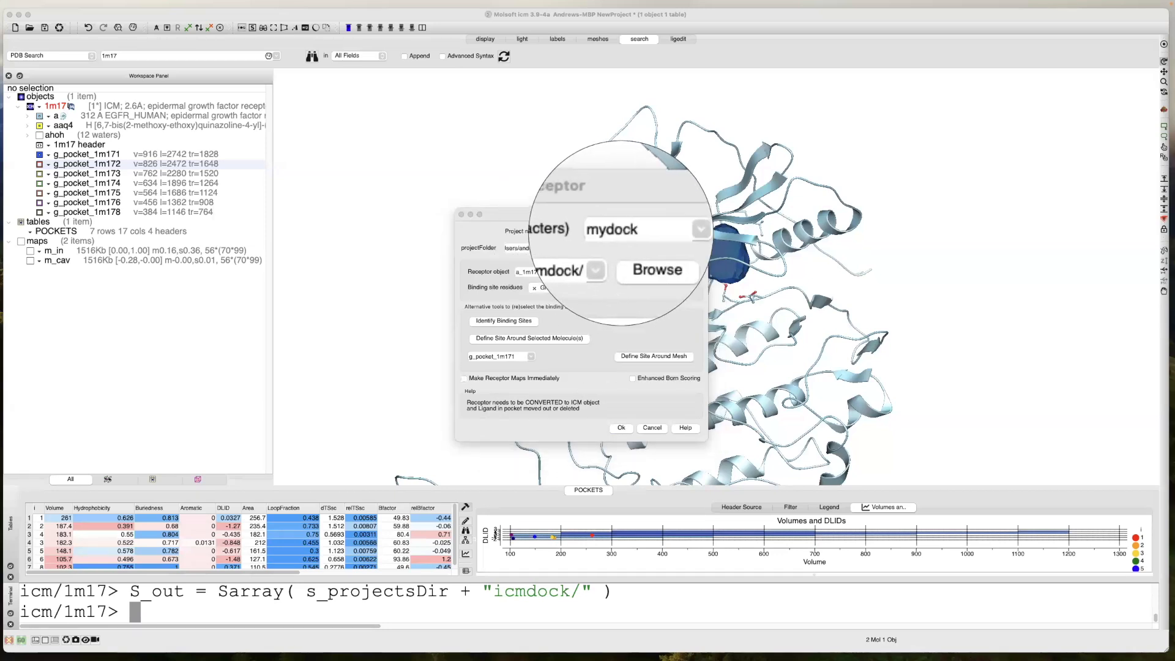
double_click(618, 232)
text(vls1)
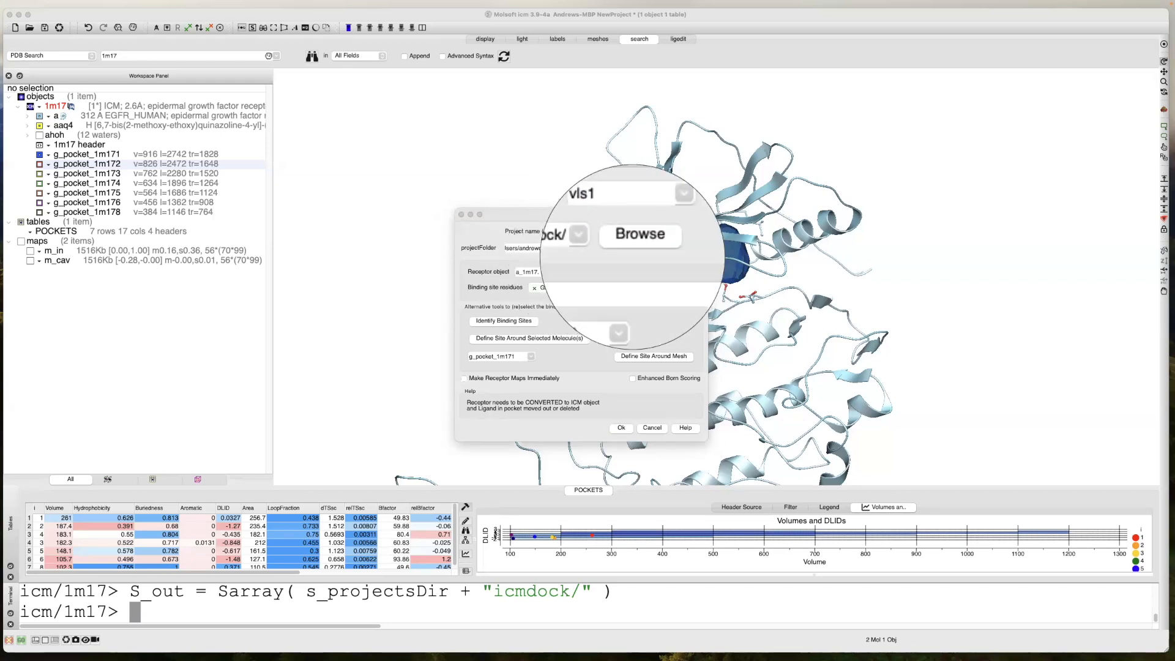
click(631, 248)
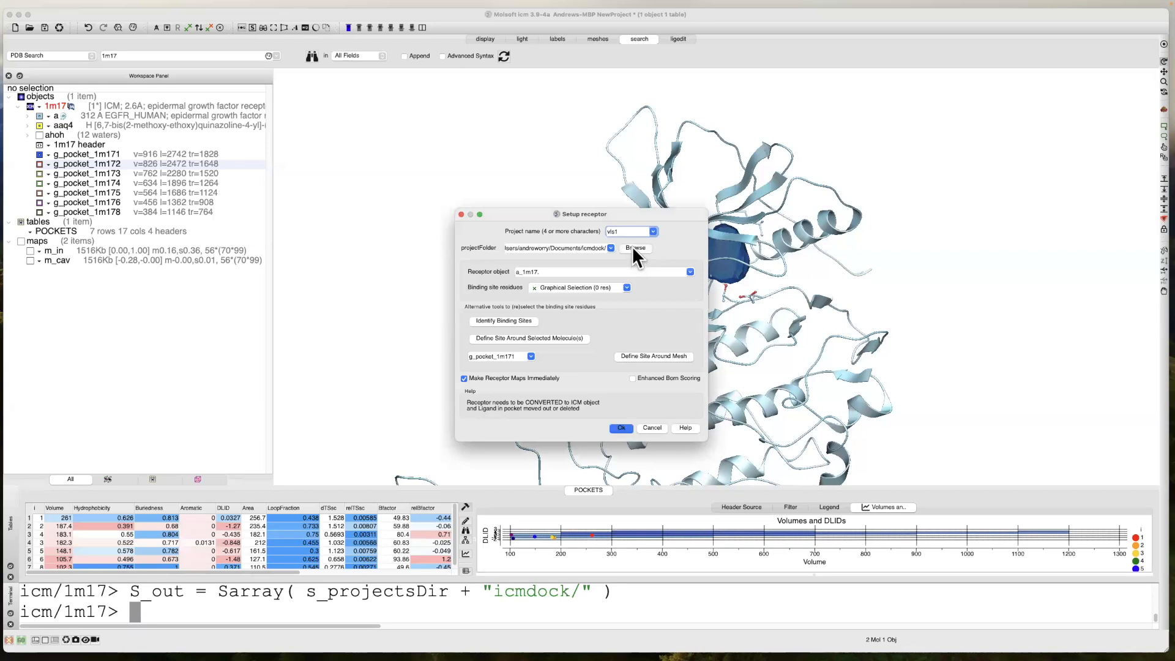
click(632, 248)
scroll(461, 207, down, 15)
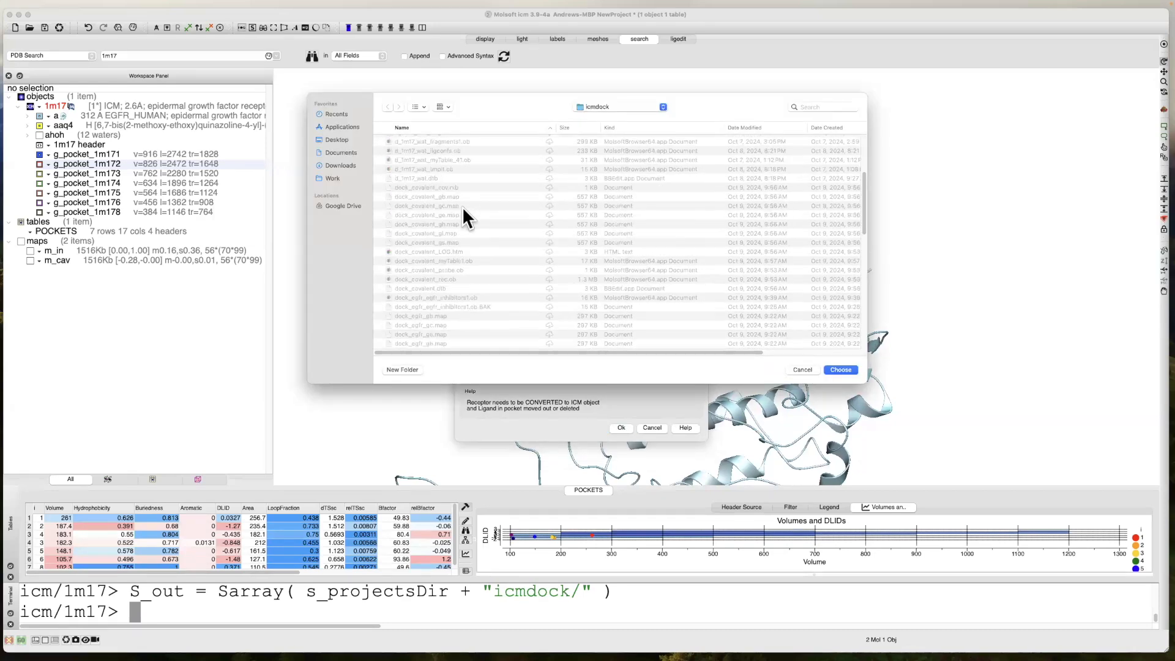
double_click(405, 180)
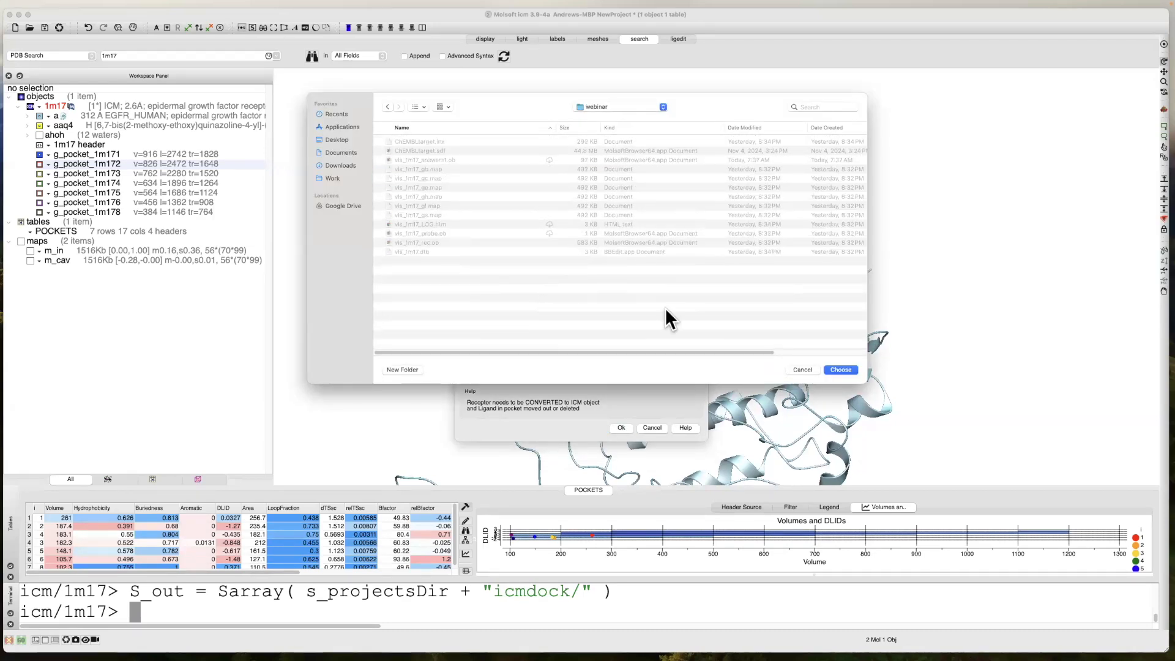
click(833, 367)
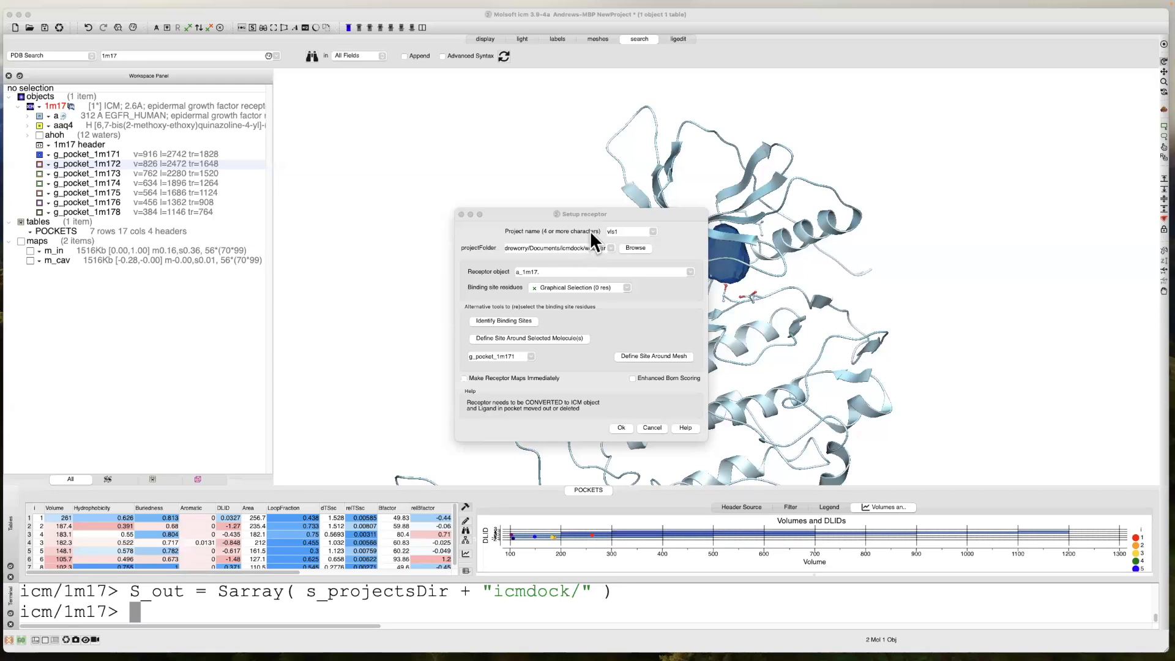
Define the receptor's binding site residues around the g_pocket_1m171 mesh.
drag(587, 212, 477, 201)
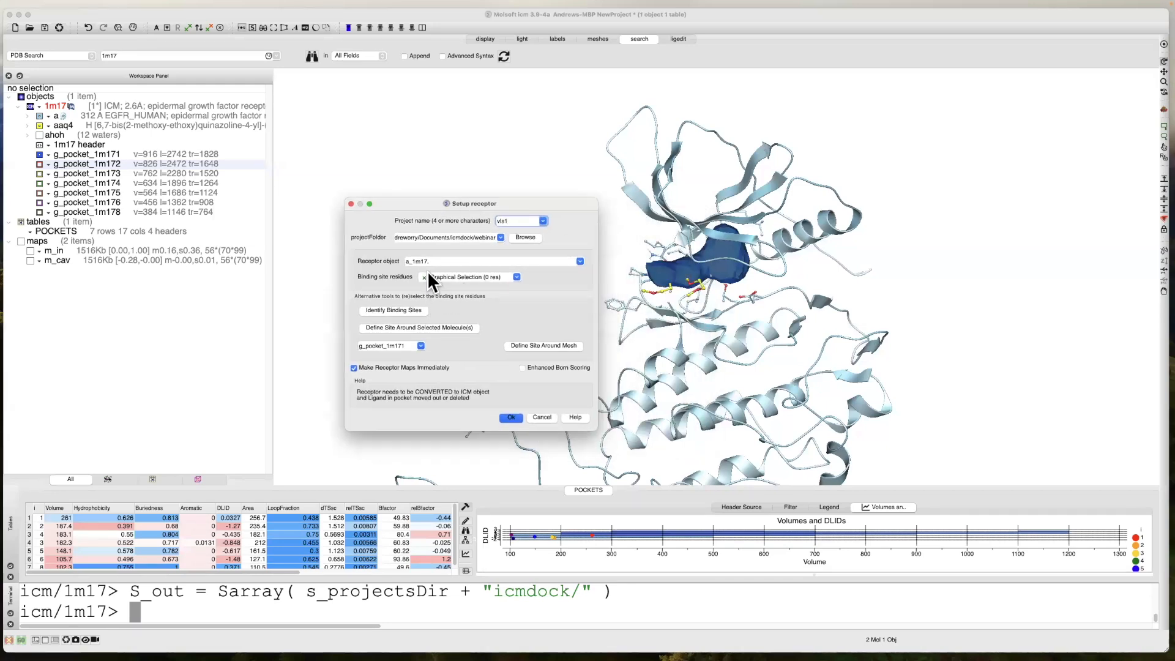
key(ctrl+z)
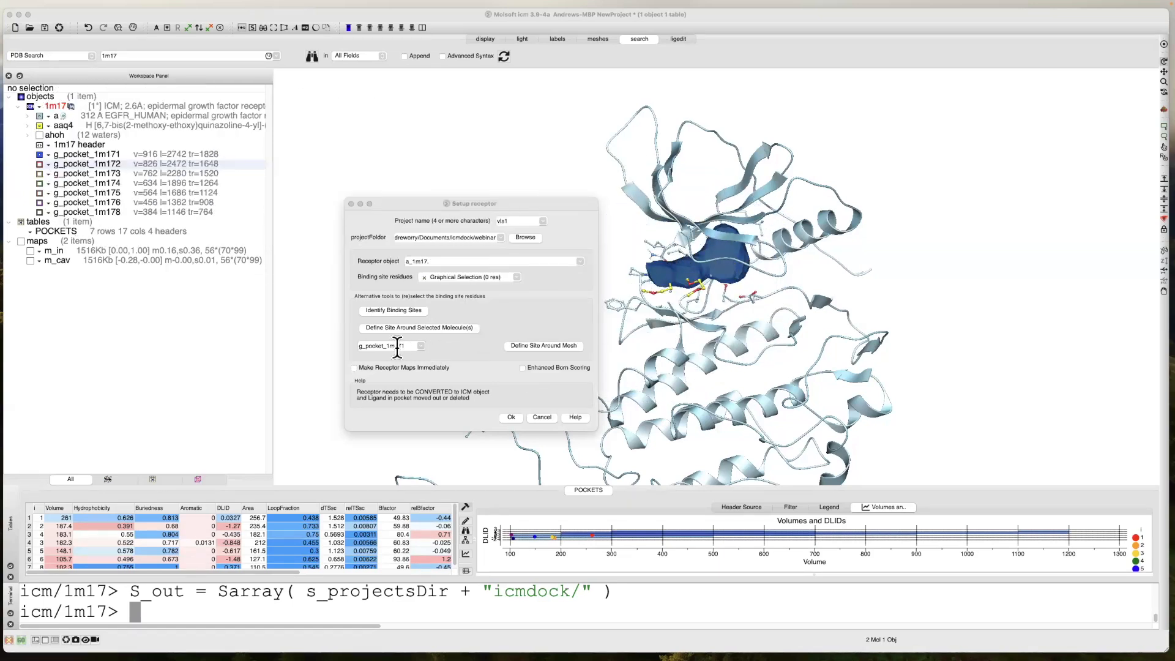
click(546, 344)
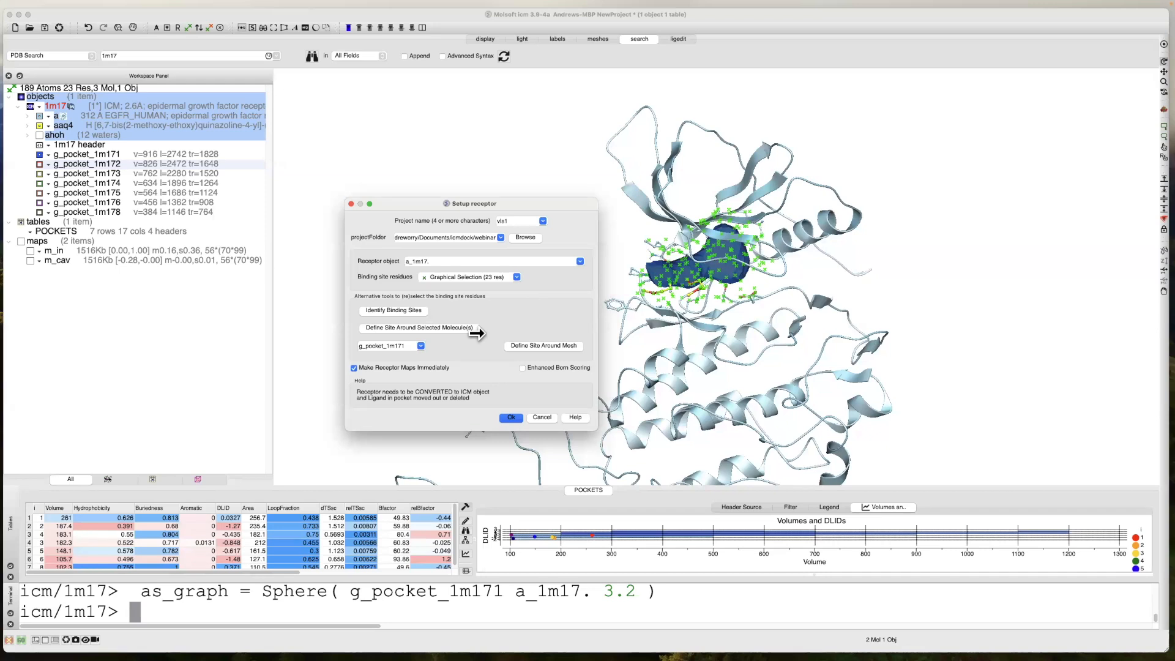
Set up the vls1 receptor with the selected binding site residues, making the receptor maps immediately.
click(26, 115)
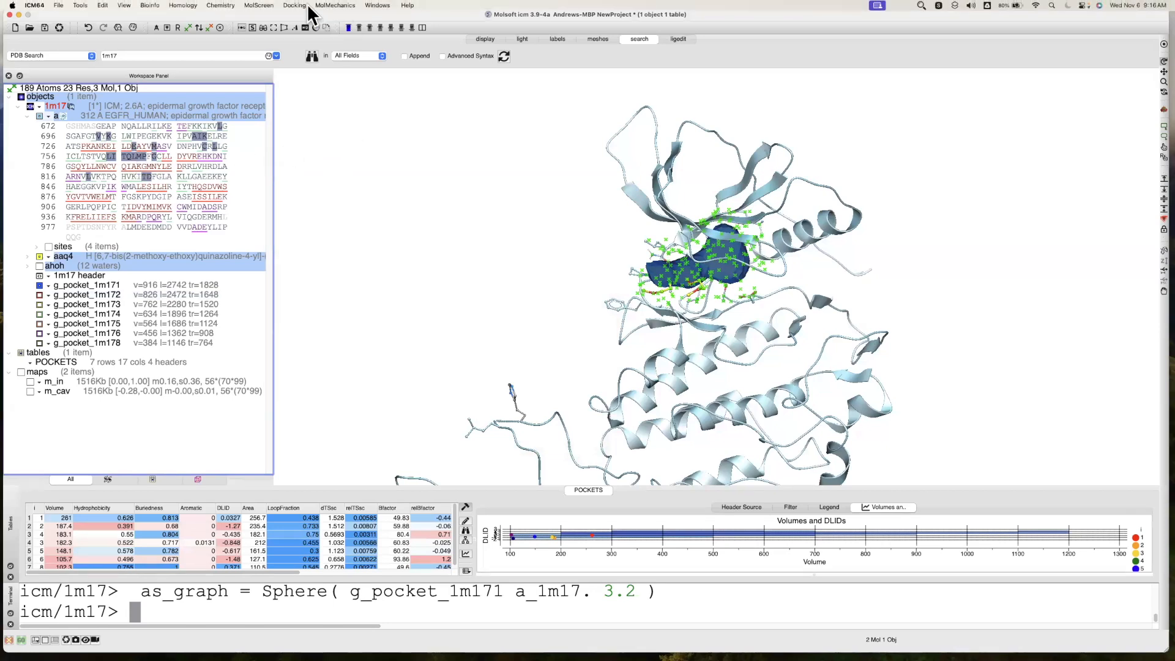
click(301, 7)
click(303, 26)
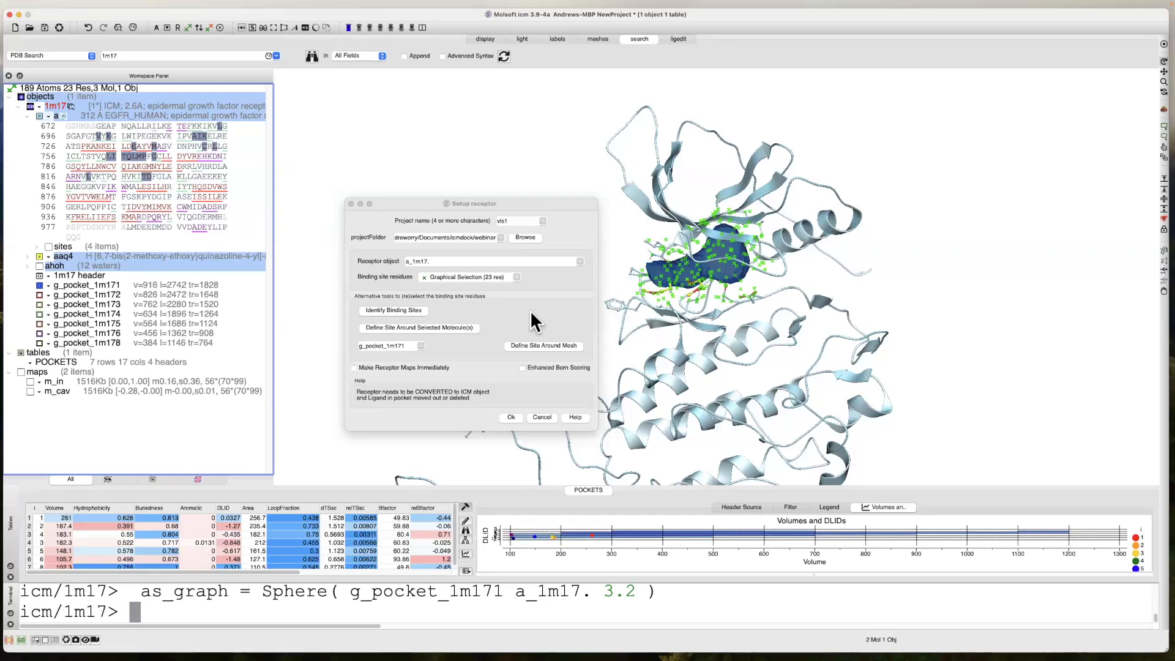
click(424, 368)
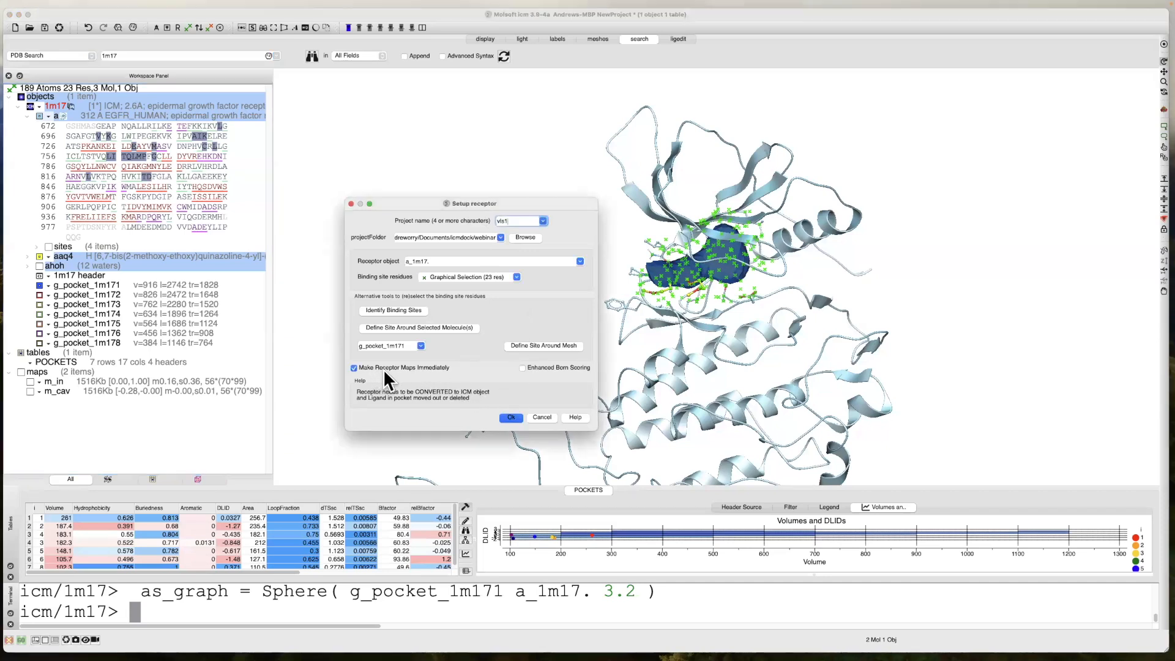
click(510, 419)
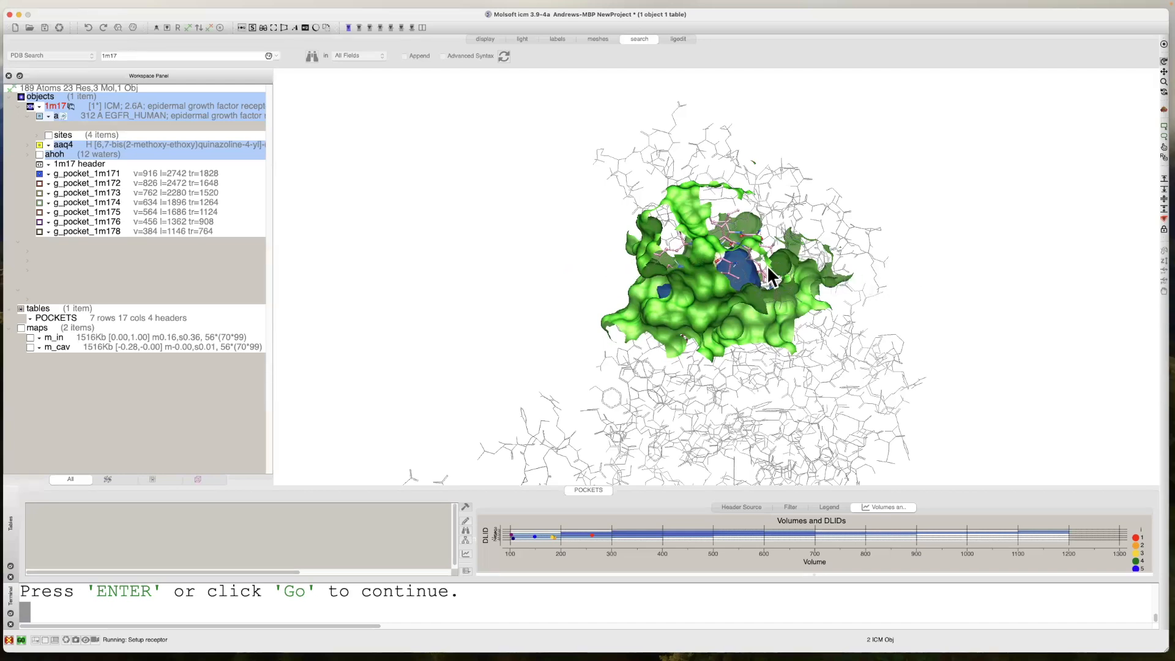
Accept the initial probe position and the docking box around the pocket, and continue the setup to build the receptor maps.
mouse_move(735, 267)
middle_down()
mouse_move(729, 238)
mouse_move(744, 202)
mouse_move(776, 212)
mouse_move(785, 247)
mouse_move(813, 255)
mouse_move(721, 278)
mouse_move(788, 249)
mouse_move(708, 257)
mouse_move(716, 270)
mouse_move(746, 259)
mouse_move(696, 255)
mouse_move(716, 270)
mouse_move(766, 265)
mouse_move(724, 249)
mouse_move(722, 262)
middle_up()
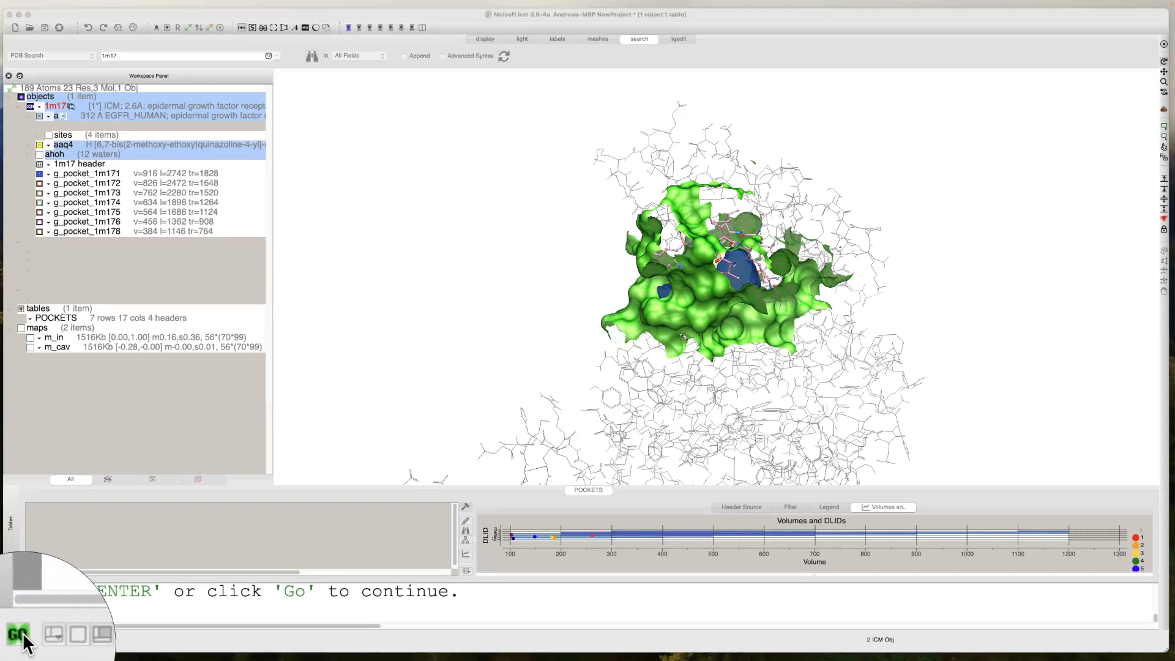
click(21, 637)
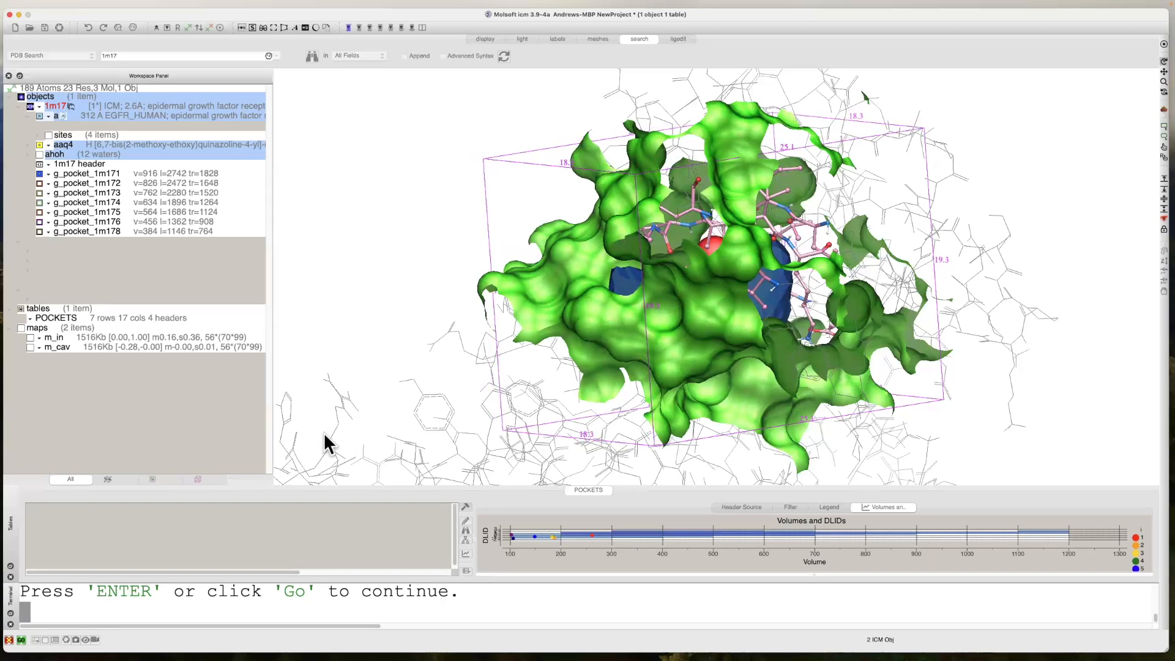
click(21, 639)
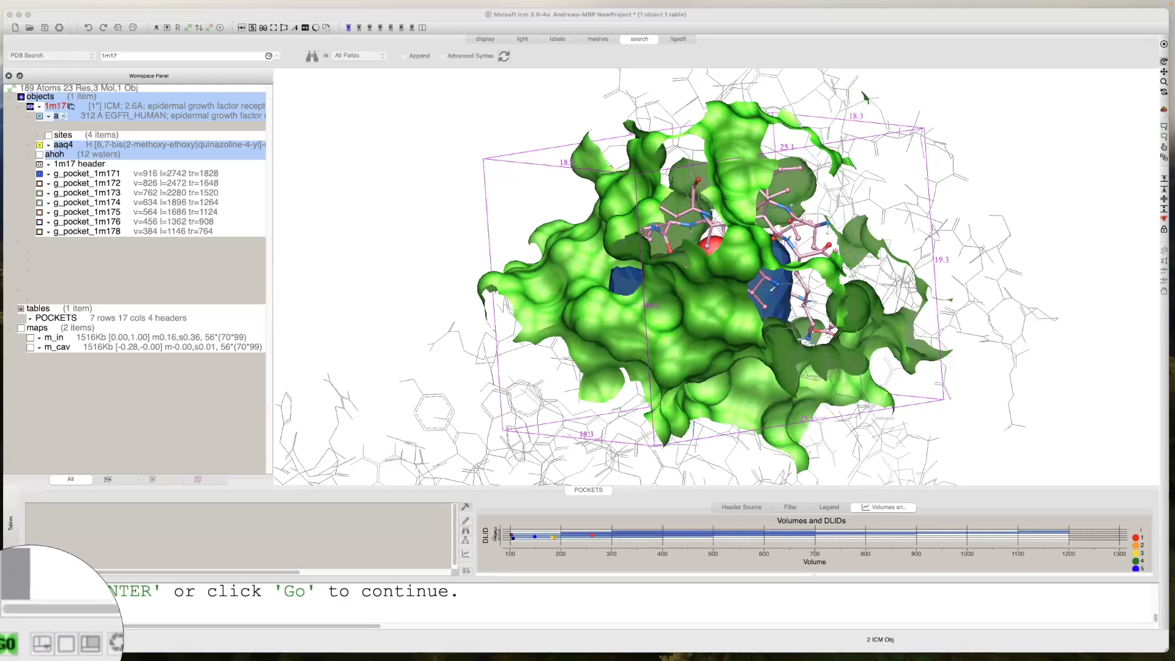
click(20, 640)
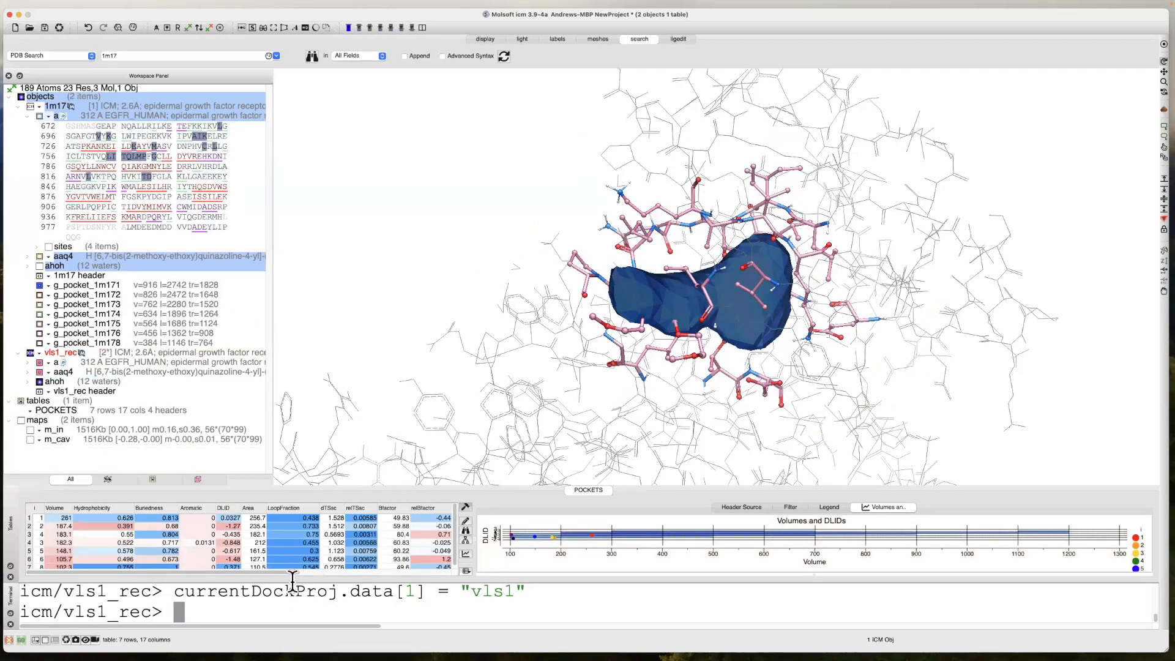
key(super+Tab)
key(super+Tab)
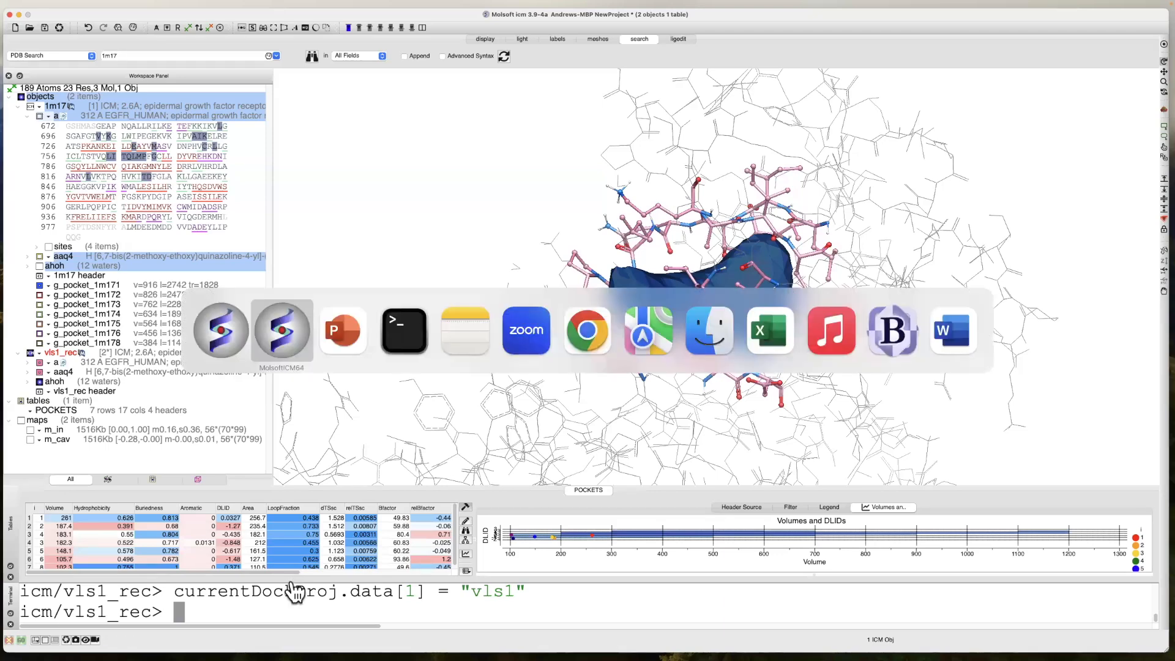
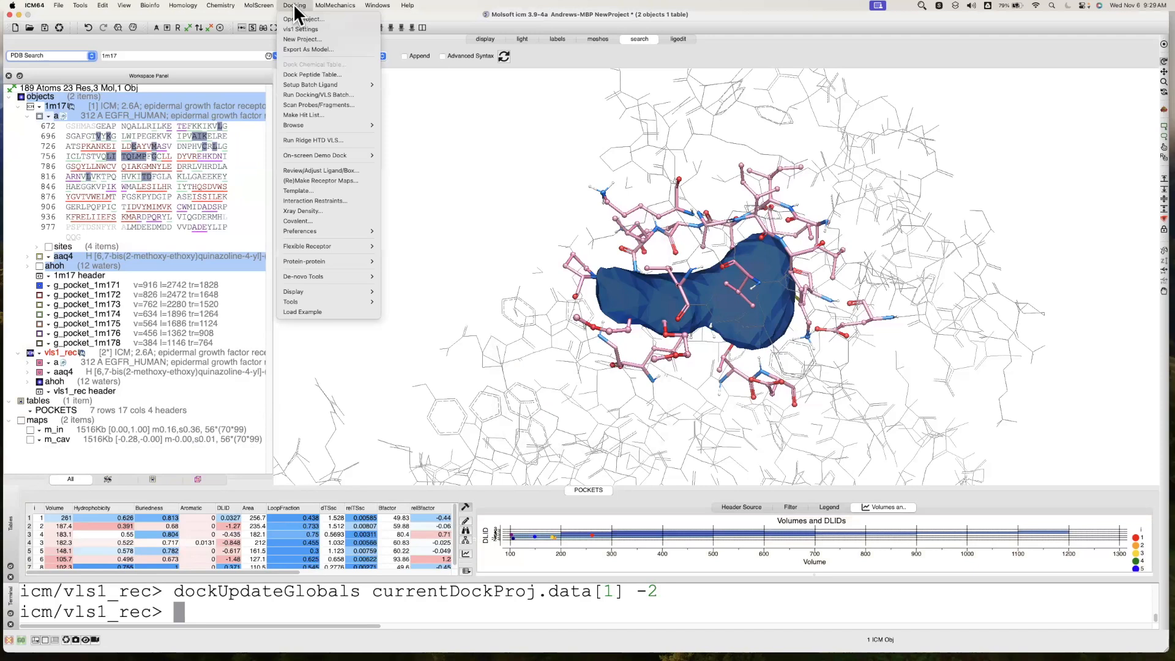
Set charge groups to auto in the general docking preferences of project vls1.
mouse_move(338, 230)
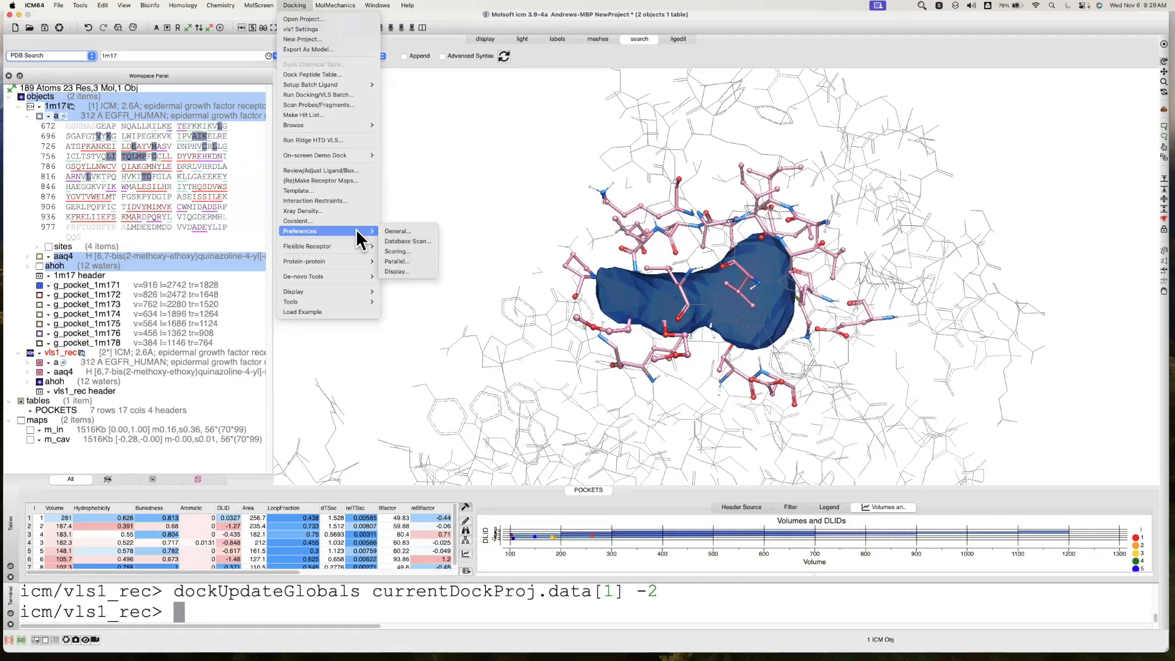
click(397, 231)
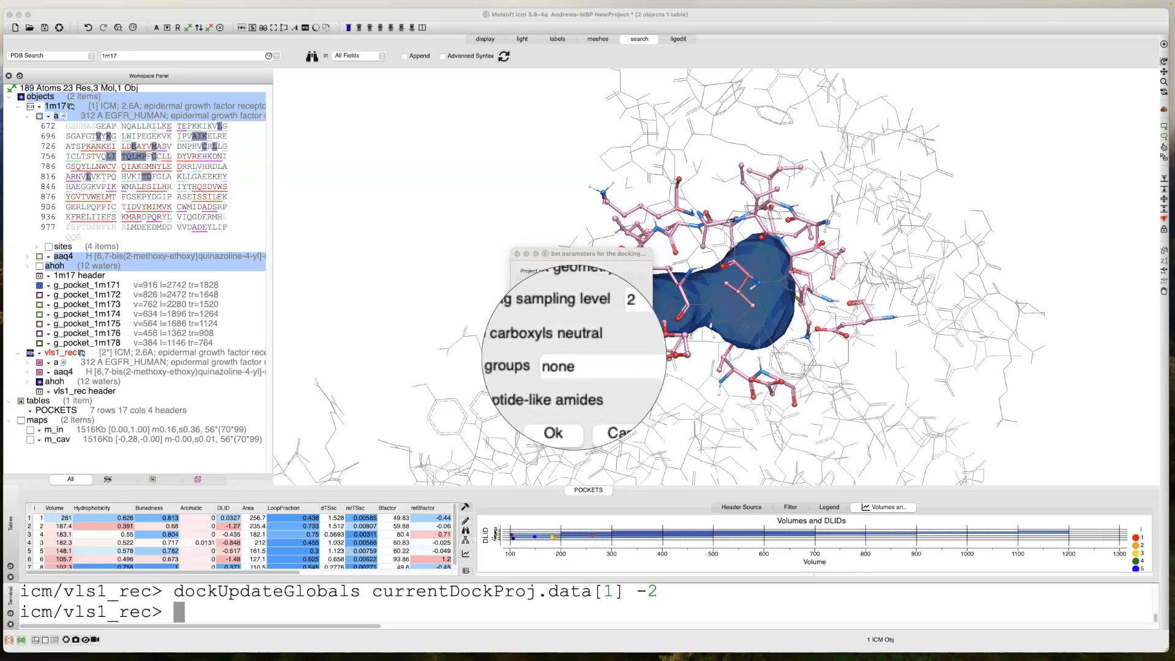
click(633, 361)
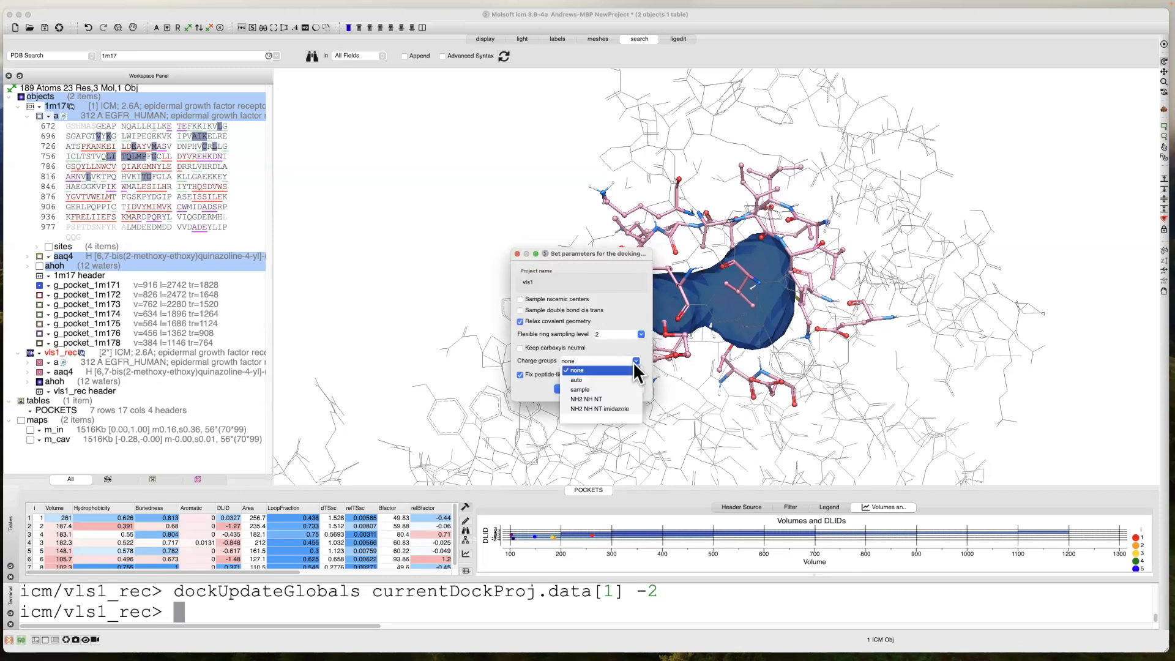
click(591, 378)
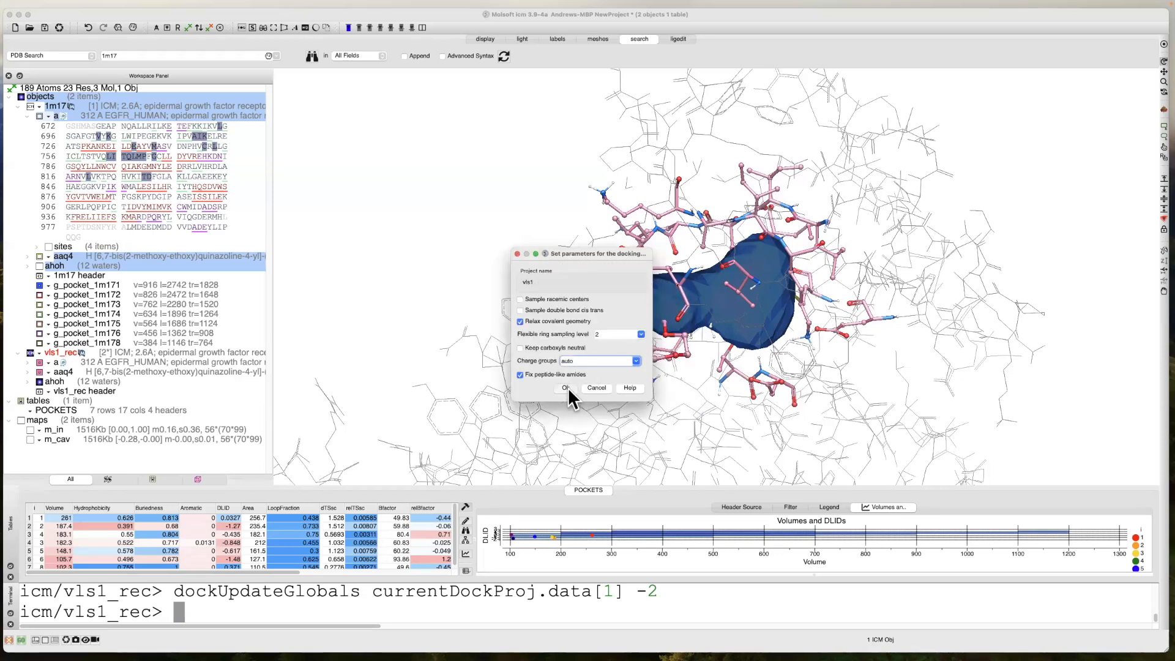
click(566, 388)
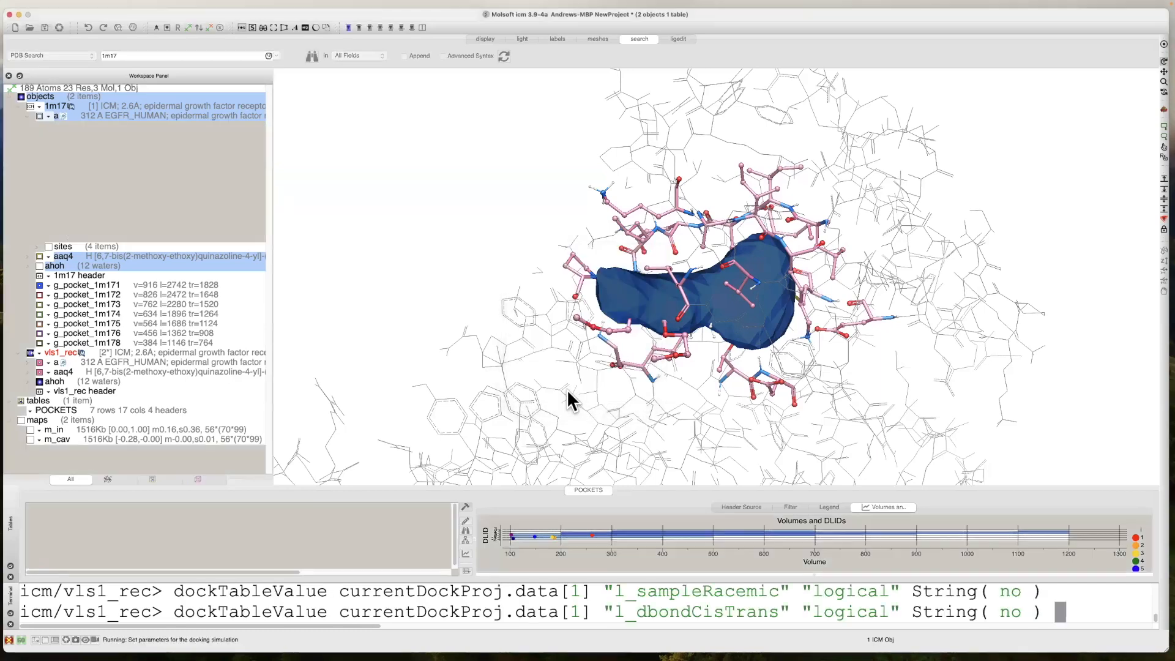
Switch to Terminal and list the webinar project folder with ls -lrt to locate the vls1.dtb file.
key(super+Tab)
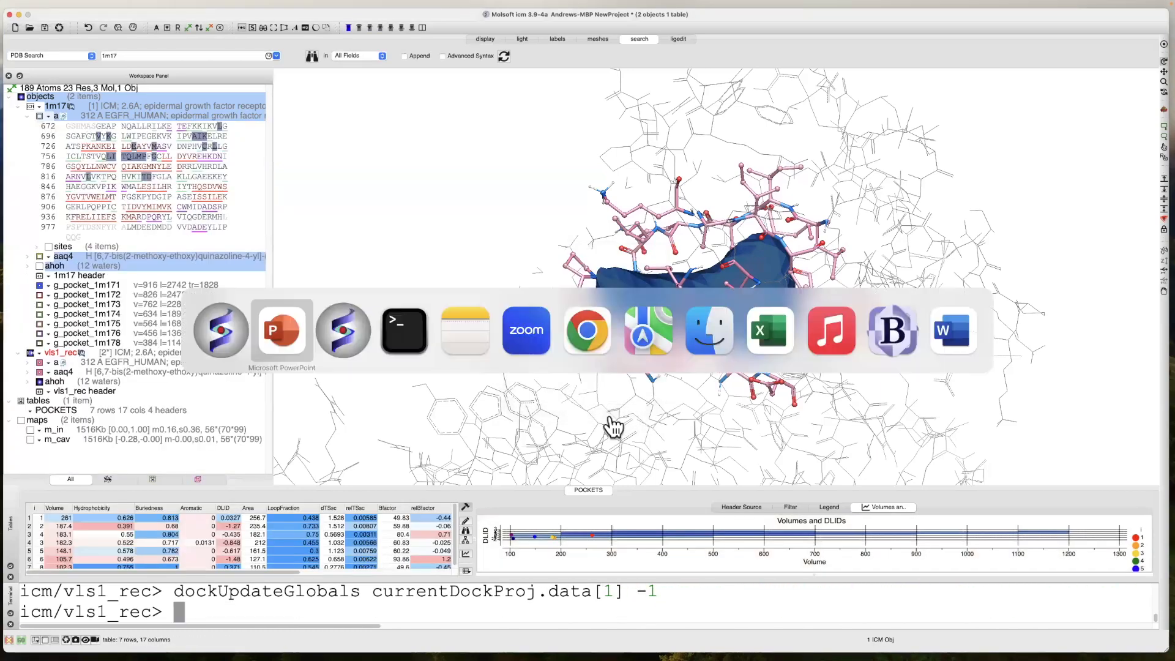
key(super+Tab)
key(super+Tab)
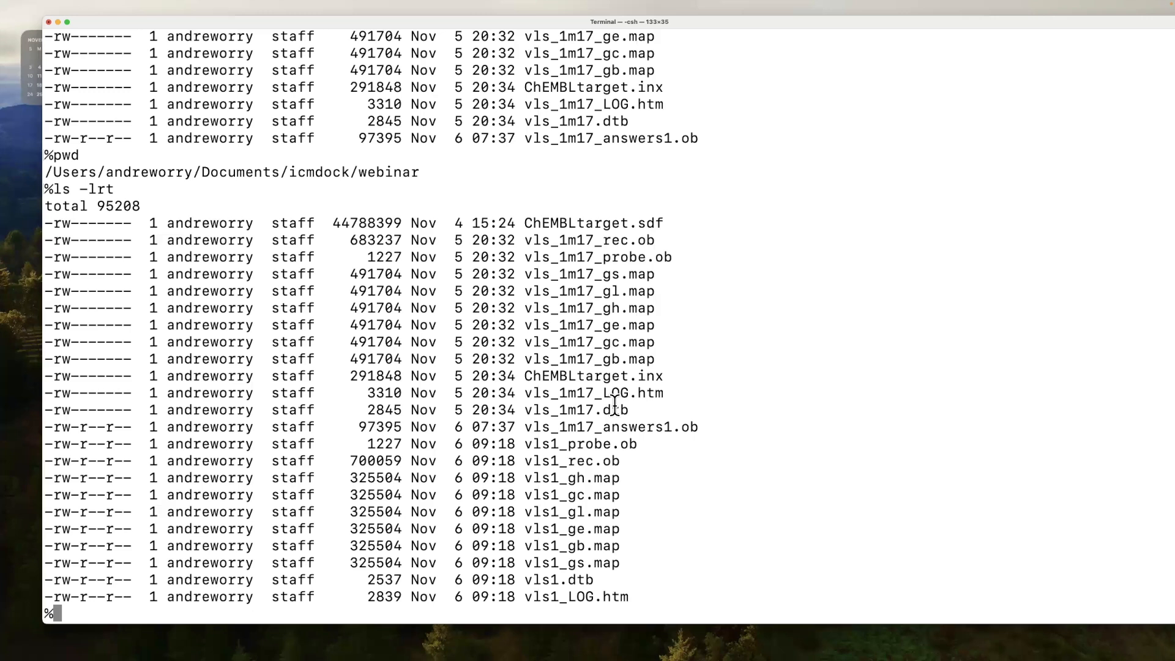
text(ls -lrt)
key(Return)
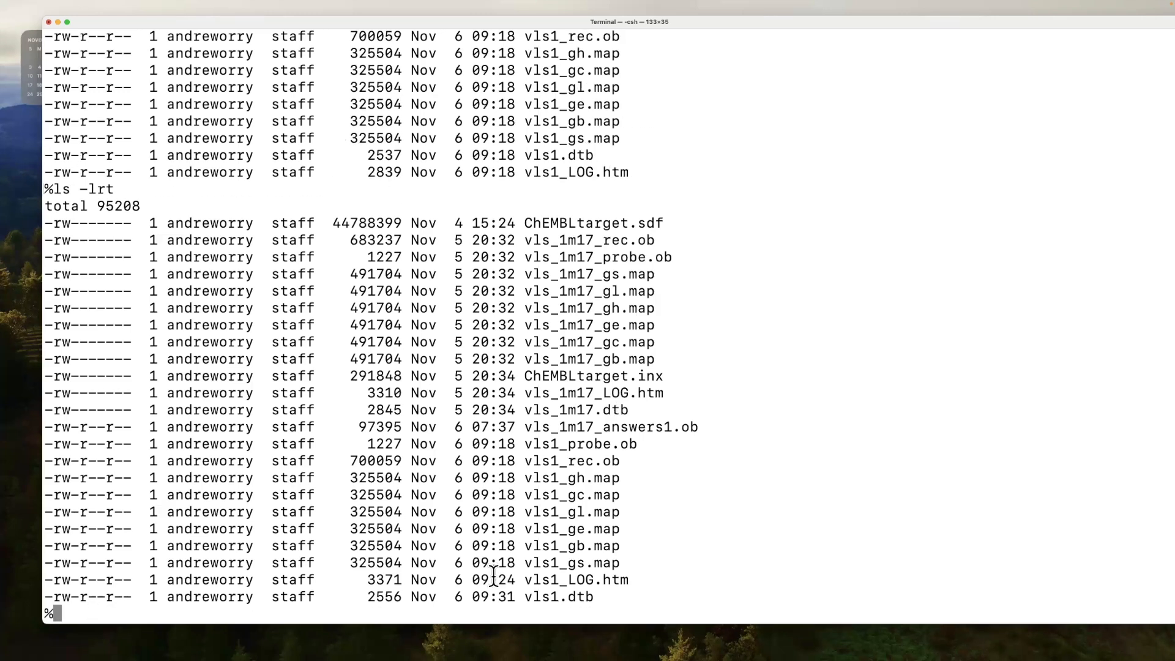
drag(480, 596, 589, 596)
click(572, 598)
drag(530, 598, 601, 597)
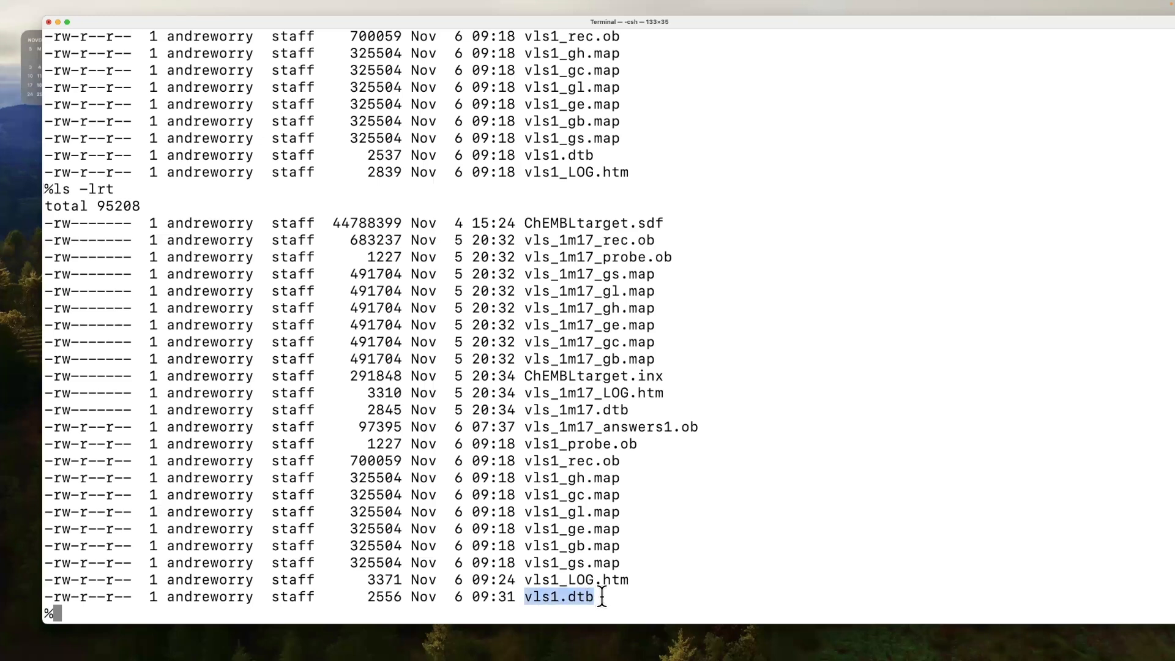
click(586, 599)
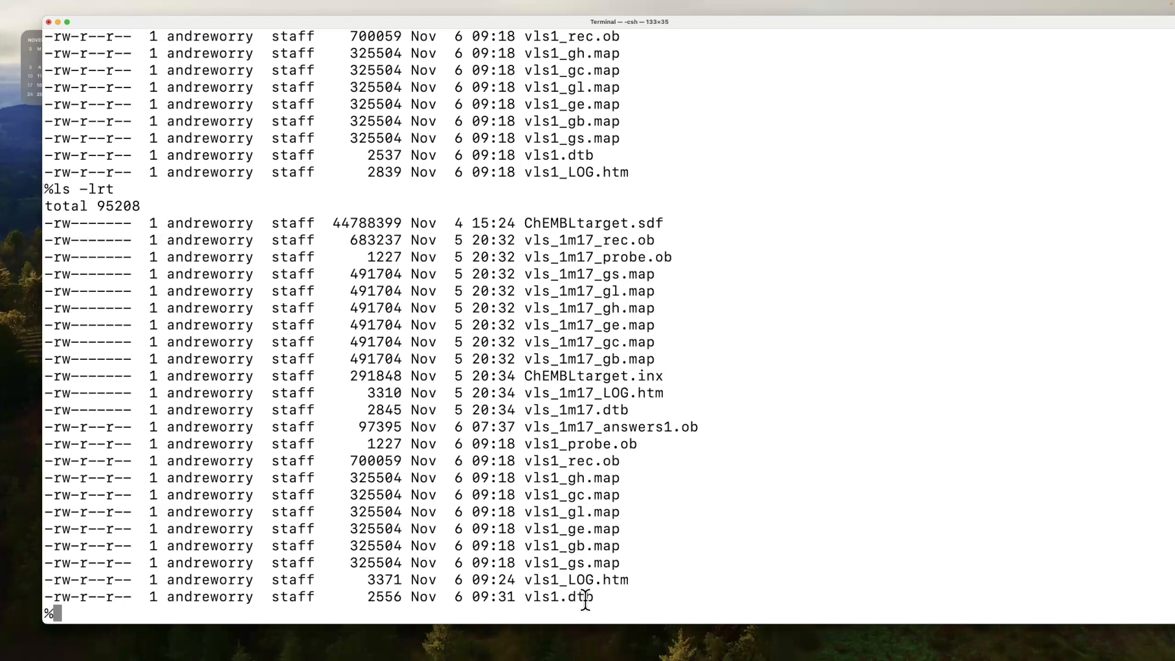
Open vls1.dtb in vi and examine the docking box dimensions, initial ligand position and score weights.
text(vi vls1.dtb)
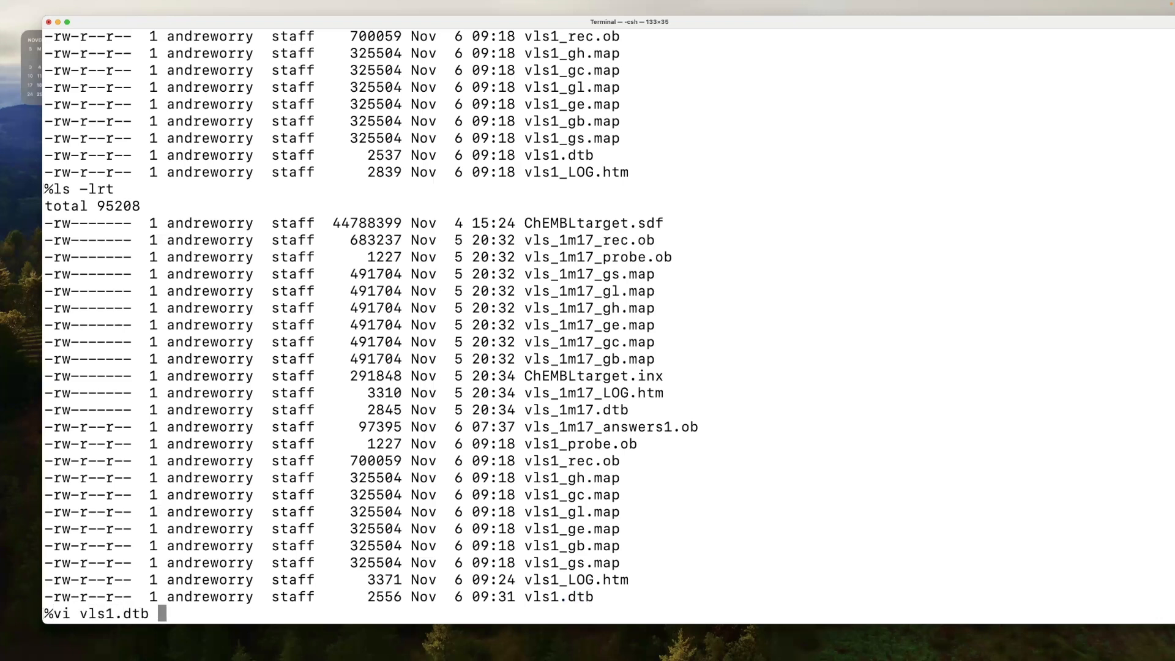
key(Return)
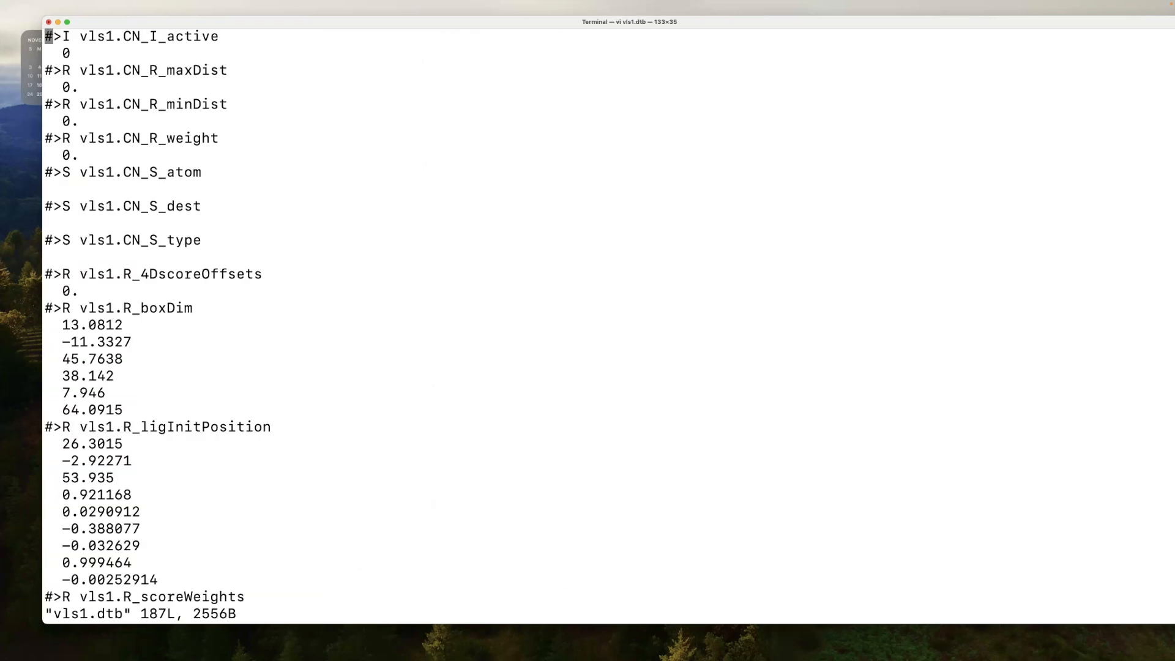
key(Down)
key(Down)
key(Down)
key(Down)
key(Down)
key(Down)
key(Down)
key(Down)
key(Down)
key(Down)
key(Down)
key(Down)
key(Down)
key(Down)
key(Down)
key(Down)
key(Down)
key(Down)
key(Down)
key(Down)
key(Down)
key(Down)
key(Down)
key(Down)
key(Up)
key(Up)
key(Up)
key(Down)
key(Down)
key(Down)
key(Down)
key(Down)
key(Down)
key(Down)
key(Down)
key(Down)
key(Down)
key(Down)
key(Down)
key(Down)
key(Down)
key(Down)
key(Down)
key(Down)
key(Down)
key(Down)
key(Down)
key(Down)
key(Down)
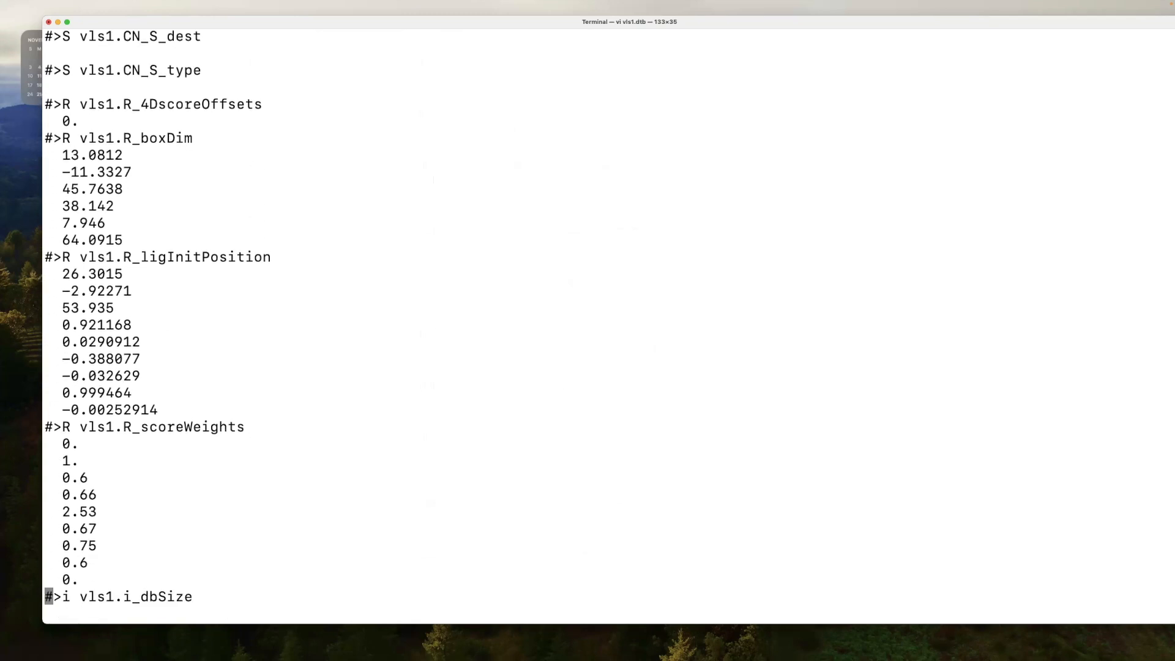
Examine the database size, ligand filter limits, conformation and ring flexibility settings in vls1.dtb.
key(Down)
key(Down)
key(Down)
key(Down)
key(Down)
key(Down)
key(Down)
key(Down)
key(Down)
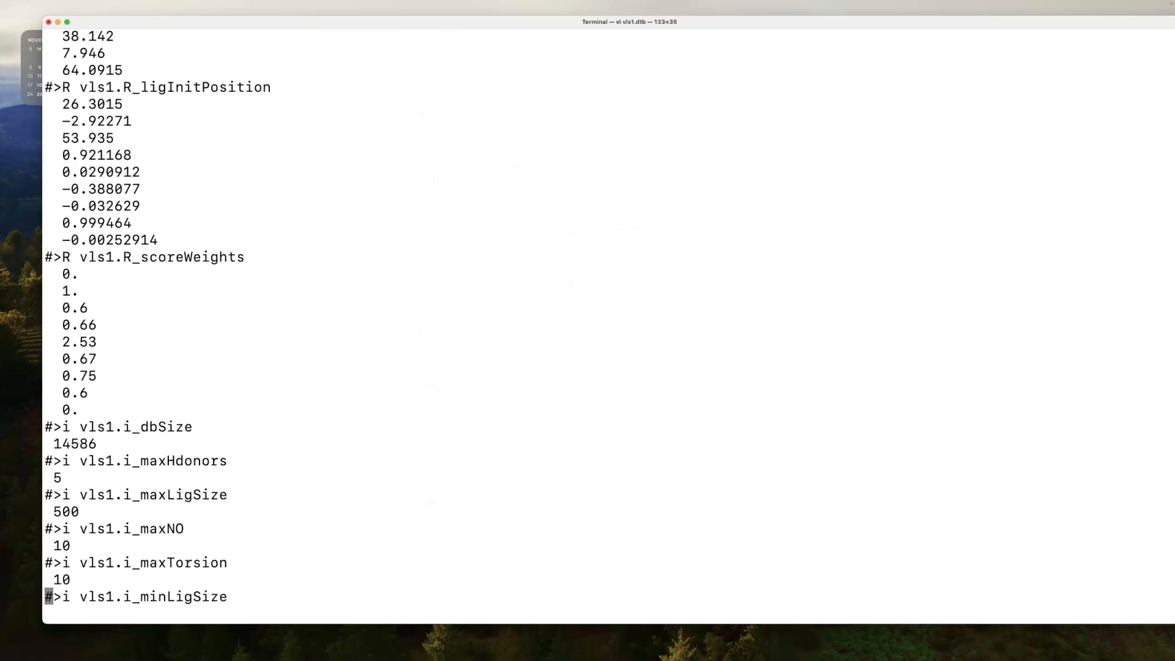
key(Up)
key(Up)
key(Up)
key(Up)
key(Up)
key(Up)
key(Up)
key(Up)
key(Up)
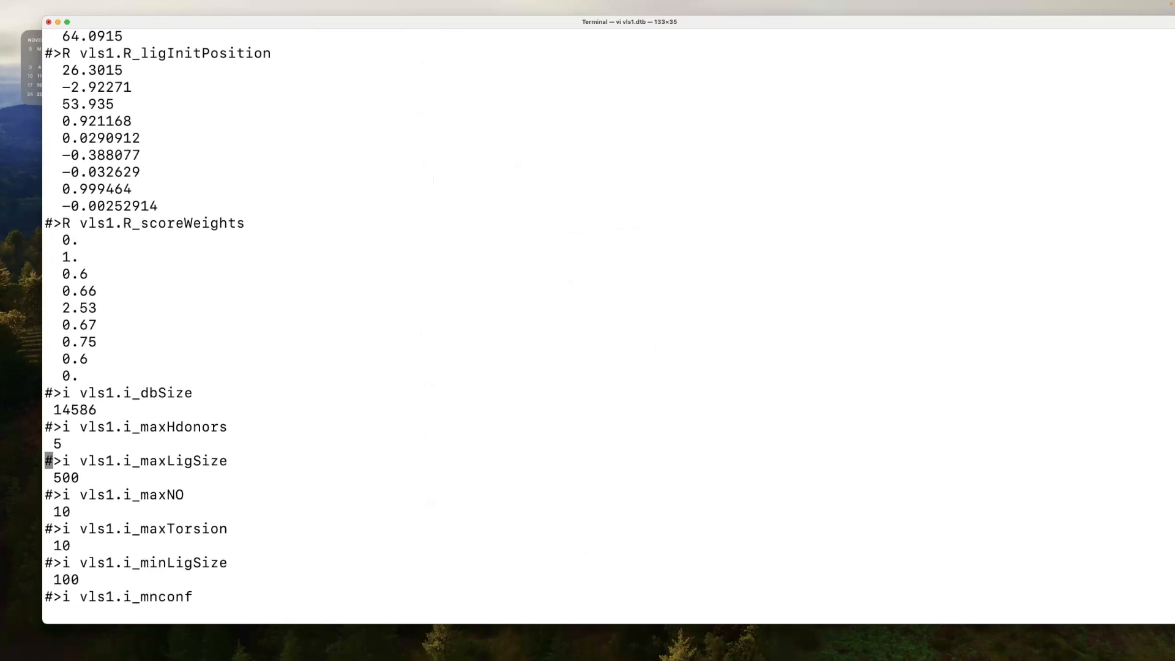
key(Down)
key(Down)
key(Down)
key(Down)
key(Down)
key(Down)
key(Down)
key(Down)
key(Down)
key(Down)
key(Down)
key(Down)
key(Down)
key(Down)
key(Down)
key(Down)
key(Down)
key(Down)
key(Down)
key(Down)
key(Down)
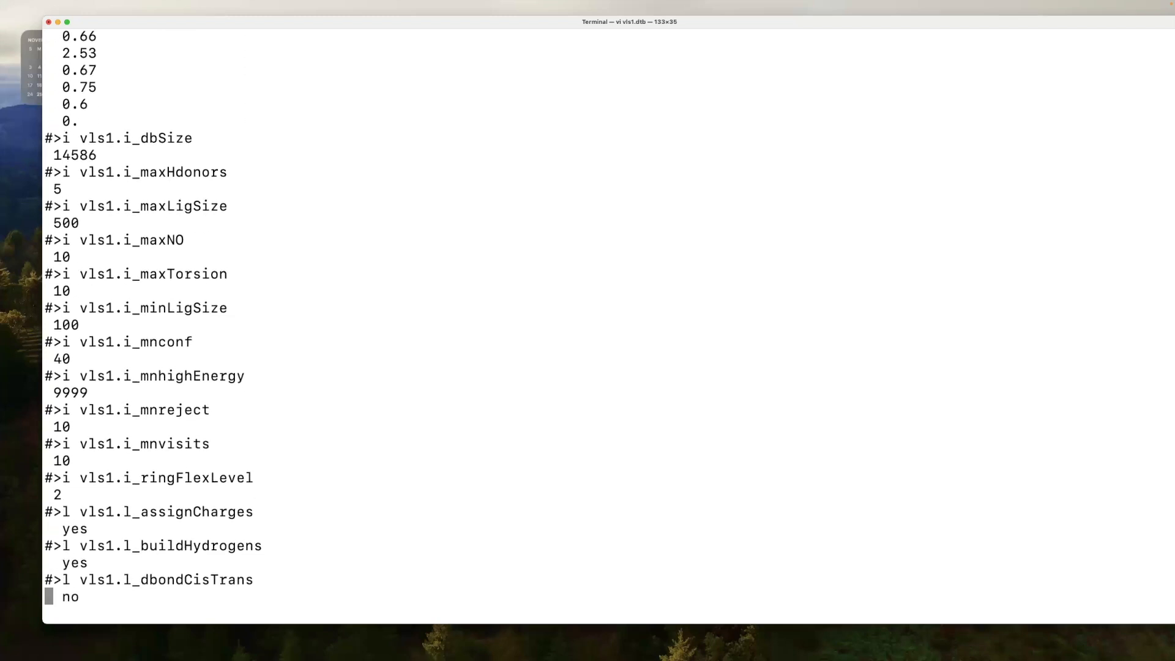
Read through the remaining yes/no options and the score threshold, LogP, pK, pH and temperature parameters in vls1.dtb.
key(Down)
key(Down)
key(Down)
key(Down)
key(Down)
key(Down)
key(Down)
key(Down)
key(Down)
key(Down)
key(Down)
key(Down)
key(Down)
key(Down)
key(Down)
key(Down)
key(Down)
key(Down)
key(Down)
key(Down)
key(Down)
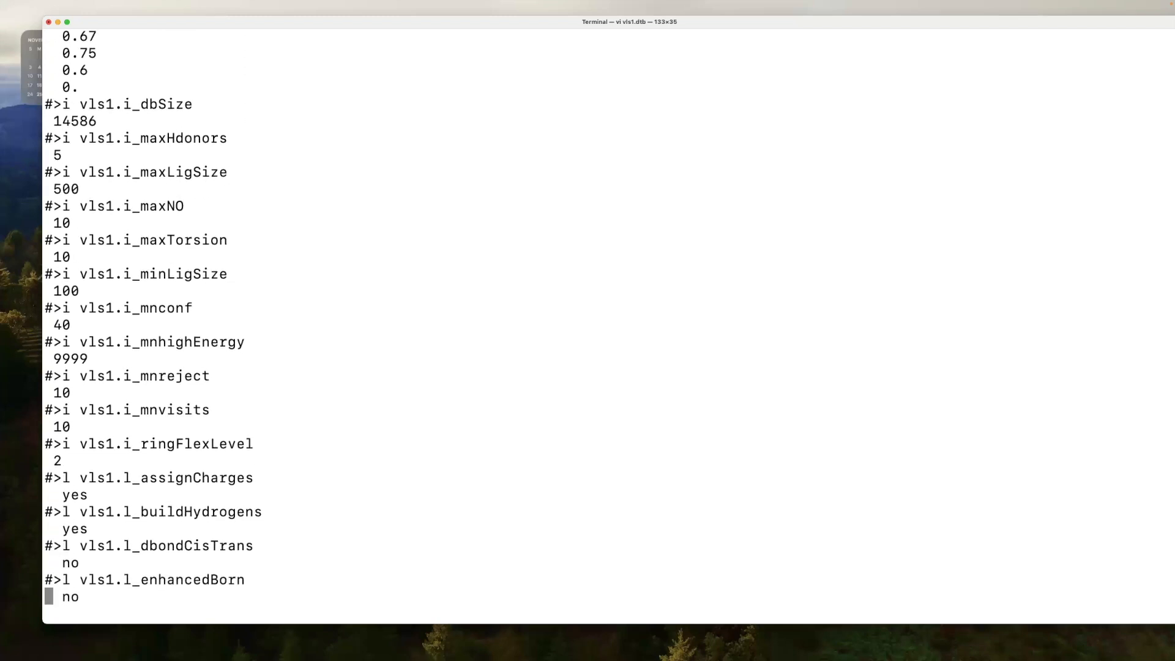
key(Down)
key(Down)
key(Down)
key(Down)
key(Down)
key(Down)
key(Down)
key(Down)
key(Down)
key(Down)
key(Down)
key(Down)
key(Down)
key(Down)
key(Down)
key(Down)
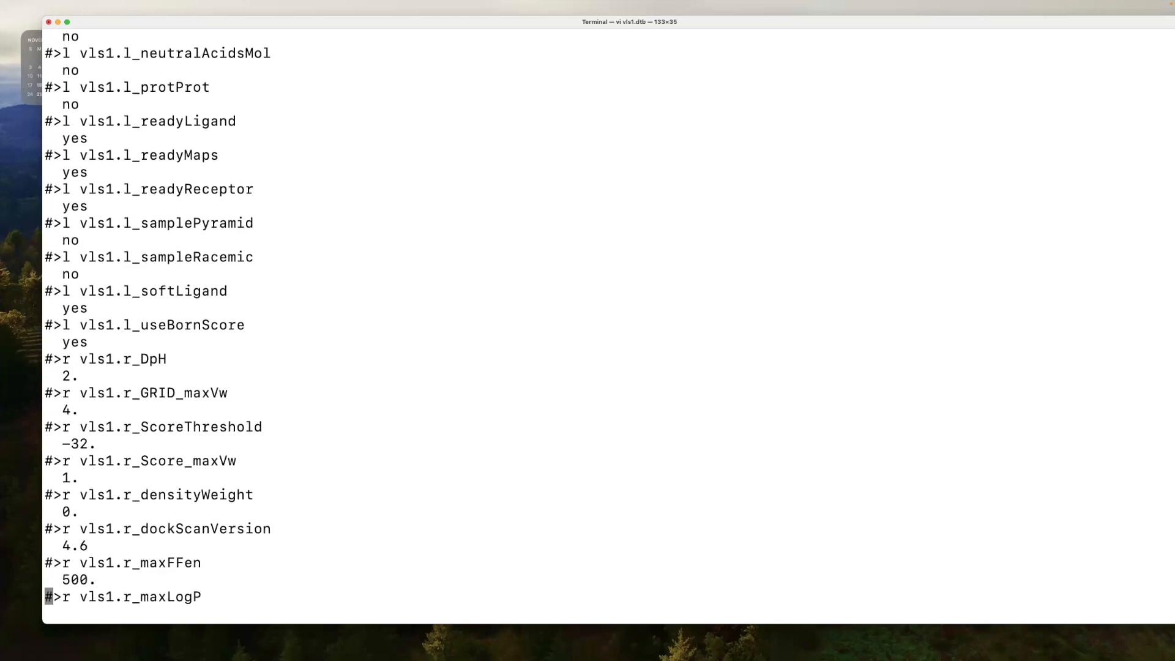
key(Down)
key(Down)
key(Down)
key(Down)
key(Down)
key(Down)
key(Down)
key(Down)
key(Down)
key(Down)
key(Down)
key(Down)
key(Down)
key(Down)
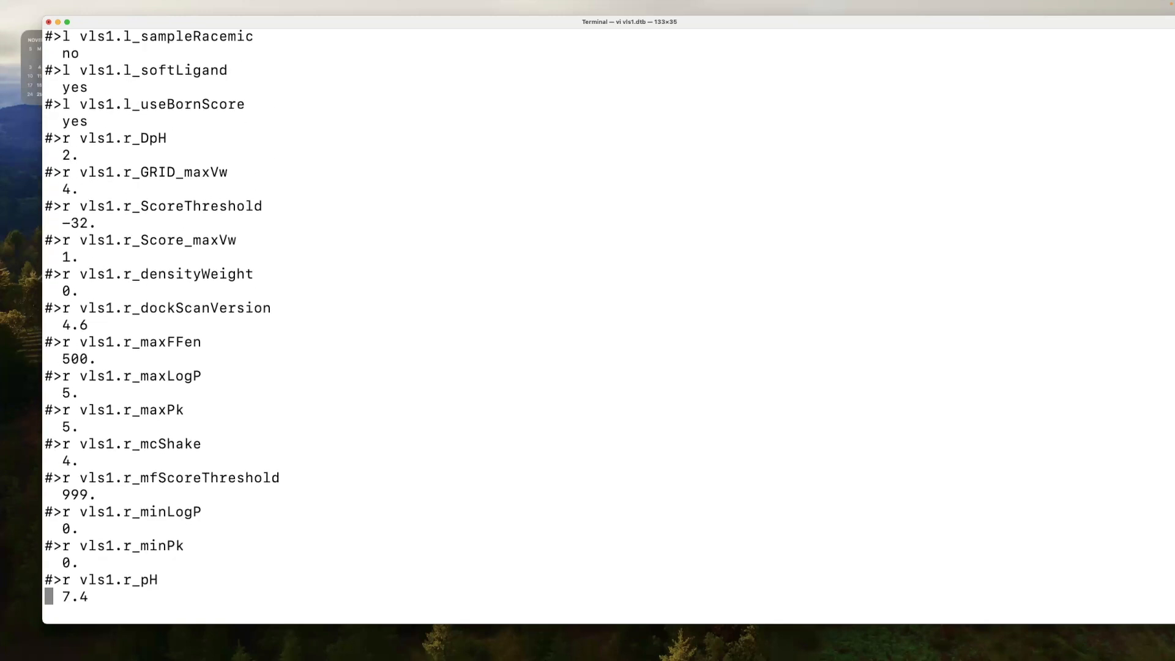
key(Down)
key(Down)
key(Down)
key(Down)
key(Down)
key(Down)
key(Up)
key(Up)
key(Up)
key(Up)
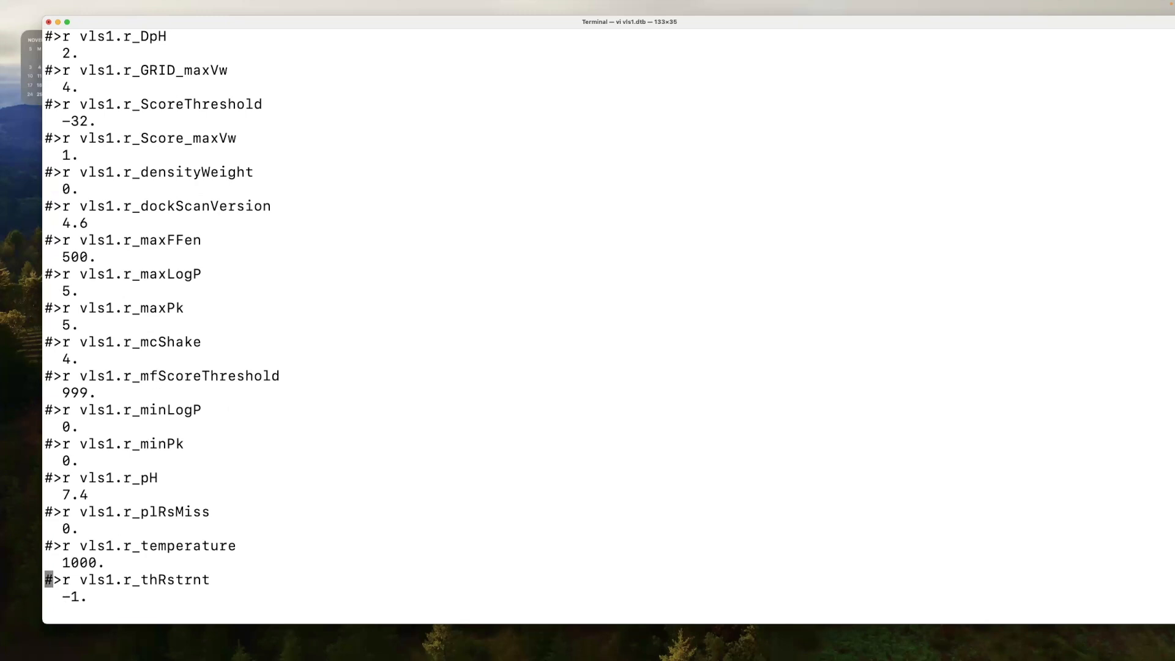
Review the remaining numeric parameters in vls1.dtb, from the score thresholds through temperature, tautomer threshold and vicinity.
key(Up)
key(Up)
key(Up)
key(Up)
key(Up)
key(Up)
key(Up)
key(Up)
key(Up)
key(Up)
key(Up)
key(Up)
key(Up)
key(Up)
key(Down)
key(Down)
key(Down)
key(Down)
key(Down)
key(Down)
key(Down)
key(Down)
key(Down)
key(Down)
key(Down)
key(Down)
key(Down)
key(Down)
key(Down)
key(Down)
key(Down)
key(Down)
key(Down)
key(Down)
key(Down)
key(Down)
key(Down)
key(Down)
key(Down)
key(Down)
key(Down)
key(Down)
key(Down)
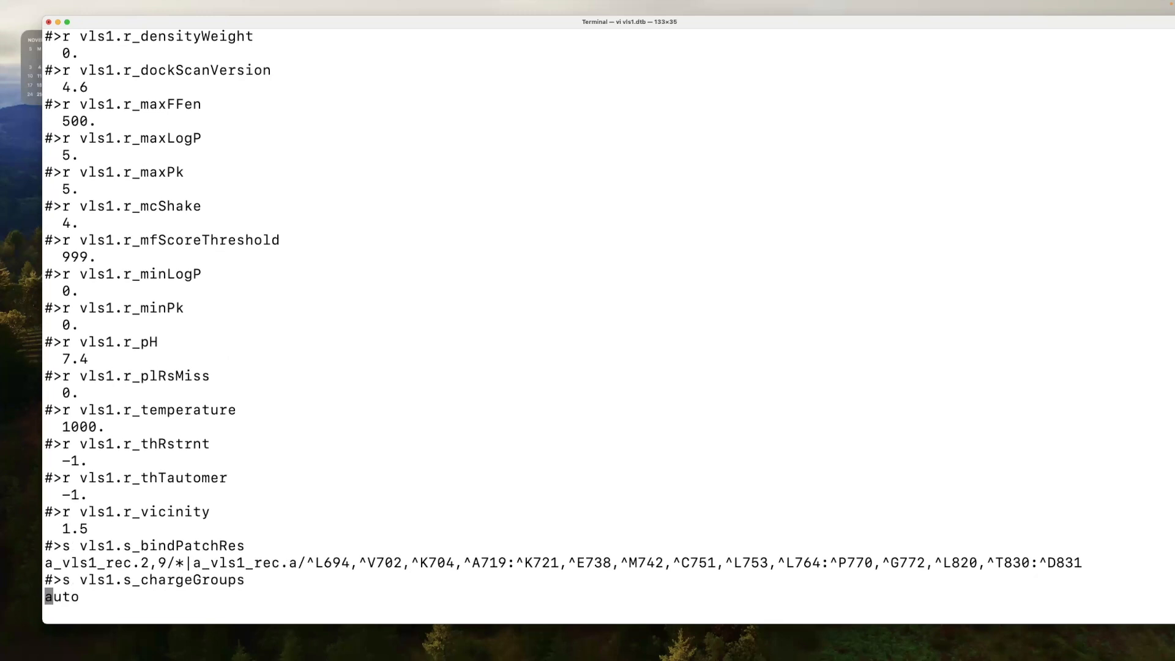
Examine the binding patch residue selection stored under s_bindPatchRes, reading along the residue list.
key(Up)
key(Up)
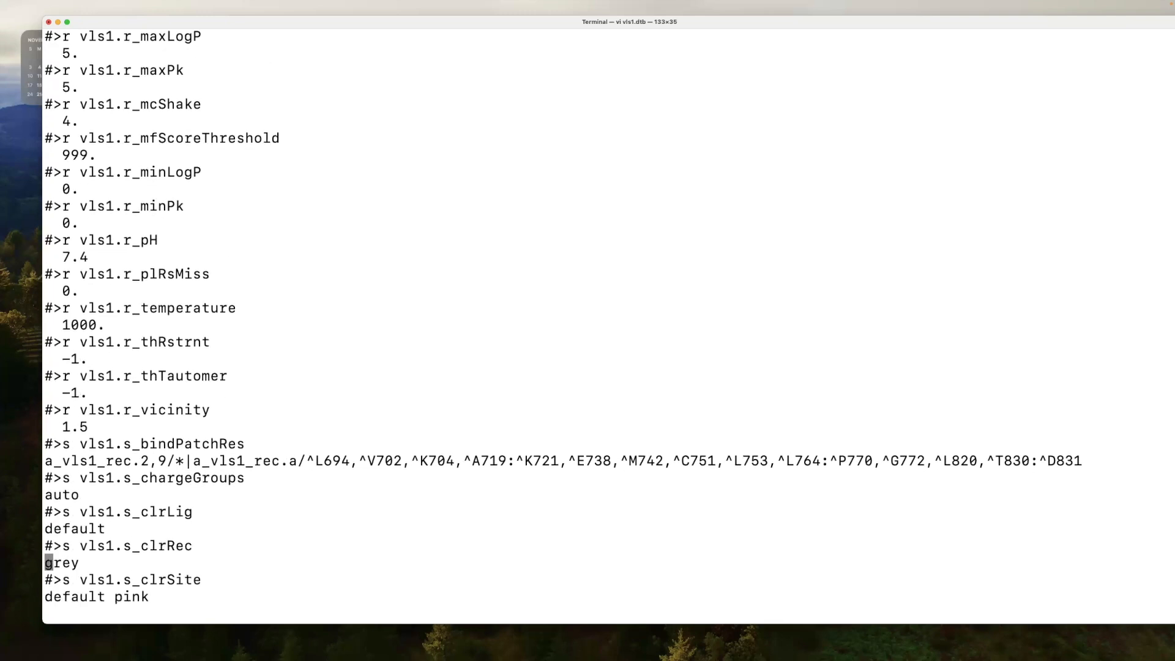
key(Up)
key(Up)
key(Up)
key(Up)
key(Right)
key(Right)
key(Right)
key(Right)
key(Right)
key(Right)
key(Right)
key(Right)
key(Right)
key(Right)
key(Right)
key(Right)
key(Right)
key(Right)
key(Right)
key(Right)
key(Right)
key(Right)
key(Right)
key(Right)
key(Right)
key(Right)
key(Right)
key(Right)
key(Right)
key(Right)
key(Right)
key(Right)
key(Right)
key(Right)
key(Right)
key(Right)
key(Right)
key(Right)
key(Right)
key(Right)
key(Right)
key(Right)
key(Right)
key(Right)
key(Right)
key(Right)
key(Right)
key(Right)
key(Right)
Read through the charge group, ligand, receptor and site colour, and covalent docking settings in vls1.dtb.
key(Down)
key(Down)
key(Up)
key(Down)
key(Up)
key(Down)
key(Down)
key(Up)
key(Up)
key(Down)
key(Down)
key(Down)
key(Down)
key(Down)
key(Down)
key(Down)
key(Down)
key(Down)
key(Down)
key(Down)
key(Down)
key(Down)
key(Down)
key(Down)
key(Down)
key(Down)
key(Down)
key(Down)
key(Down)
key(Down)
key(Down)
key(Down)
key(Down)
key(Down)
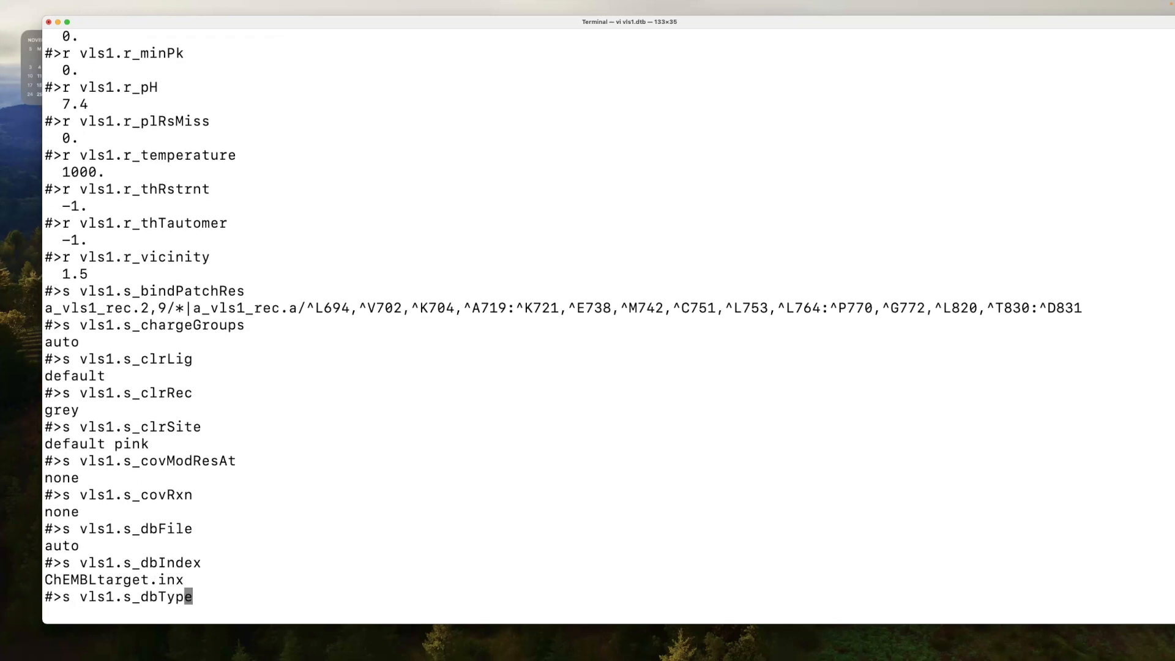
Check the database file, index and type entries and the ligand, receptor and site display styles.
key(Up)
key(Up)
key(Up)
key(Up)
key(Up)
key(Up)
key(Up)
key(Up)
key(Up)
key(Up)
key(Up)
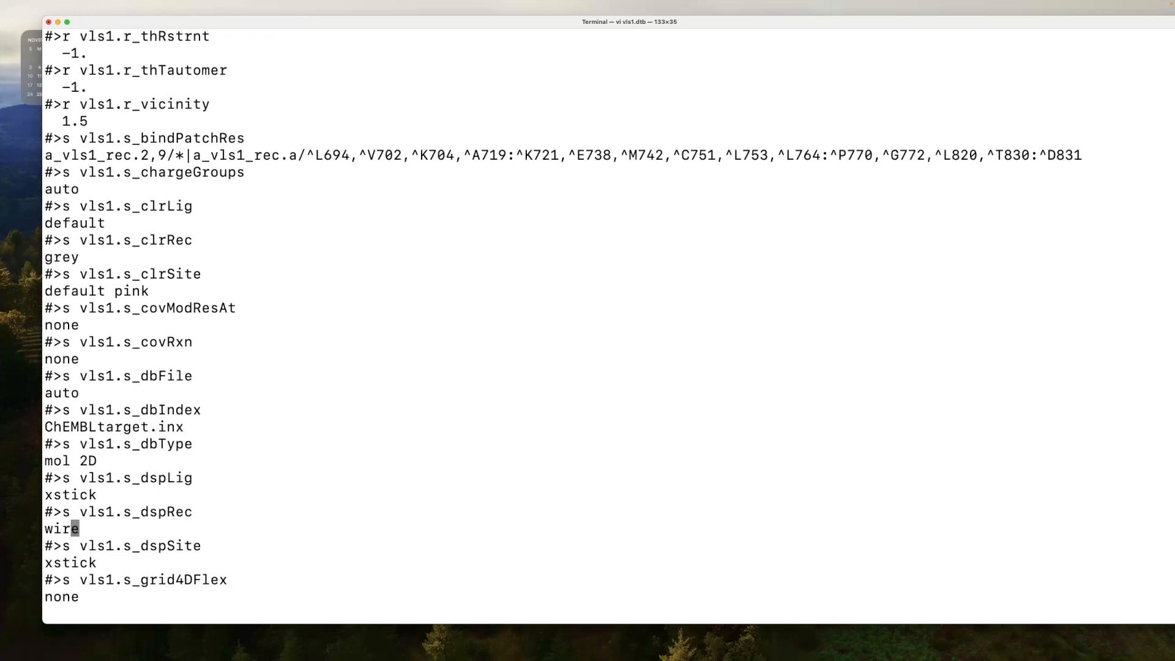
Examine the ligand, receptor and site display style entries and the neighbouring s_grid4DFlex entry in vls1.dtb.
key(Up)
key(Up)
key(Up)
key(Down)
key(Down)
key(Down)
key(Down)
key(Left)
key(Left)
key(Left)
key(Left)
key(Left)
key(Left)
key(Left)
key(Left)
key(Left)
key(Left)
key(Left)
key(Left)
key(Left)
key(Left)
key(Left)
key(Up)
key(Up)
Quit the vi editor without changing vls1.dtb and switch to the presentation slides.
text(:q)
key(Return)
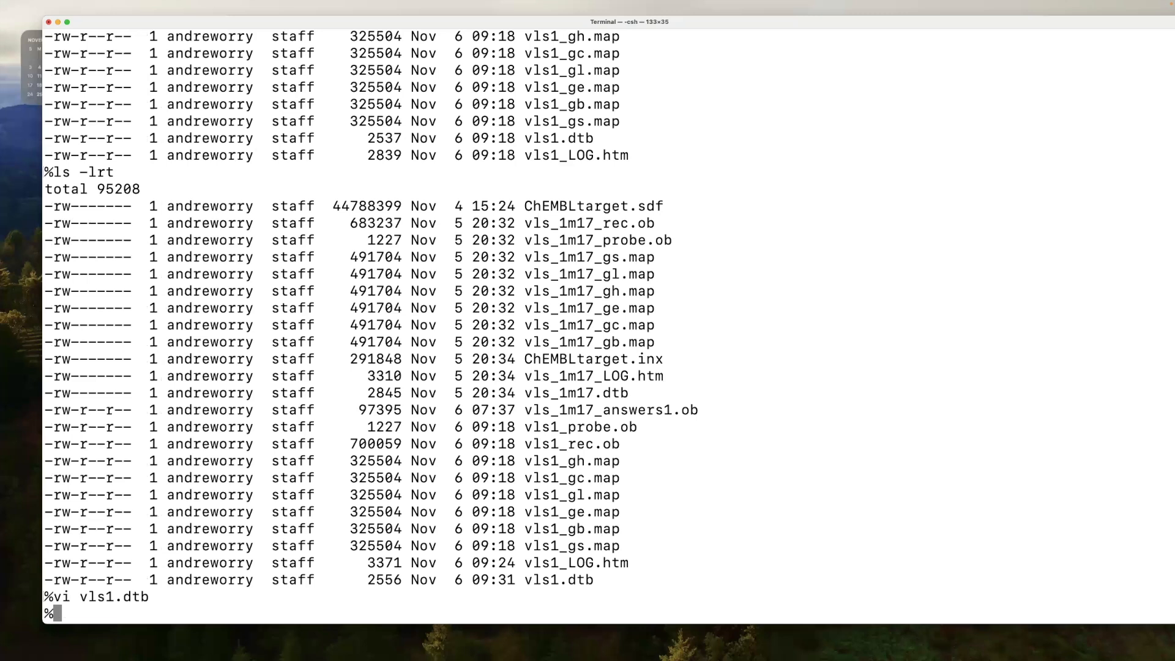
key(super+Tab)
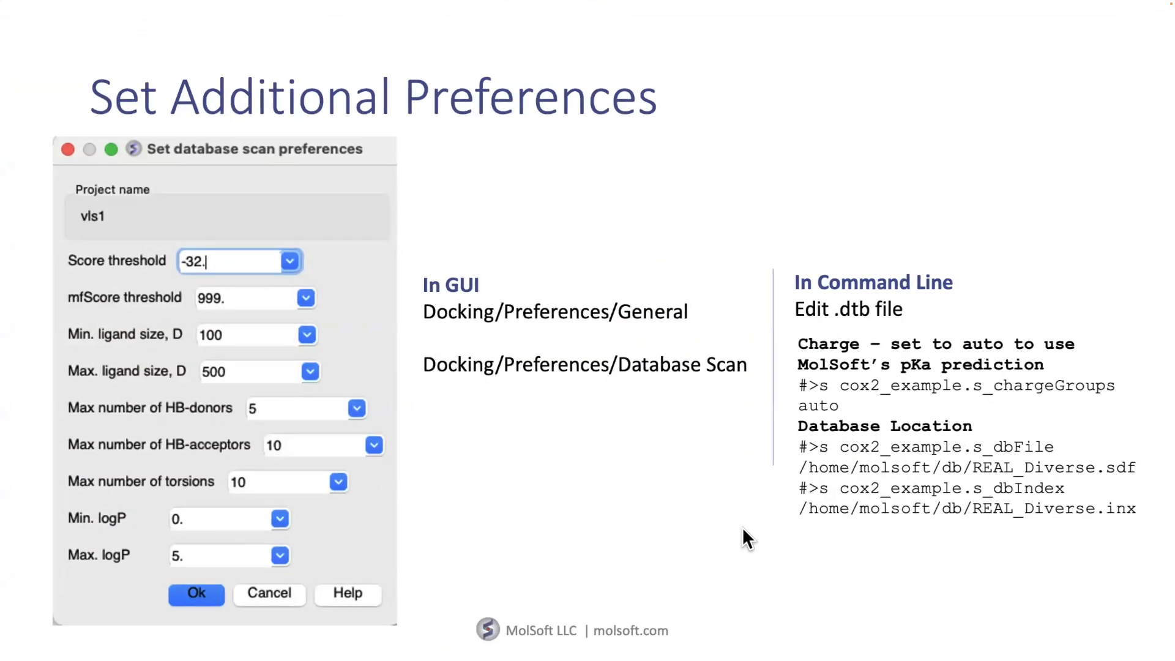
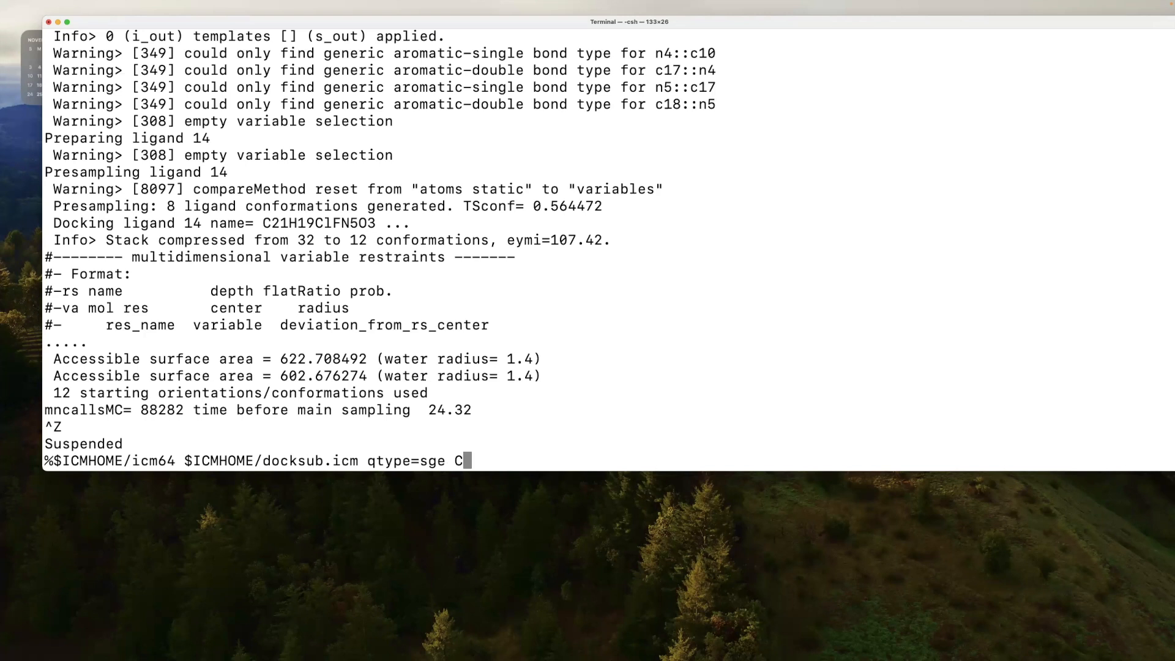
Try to submit the vls1 screening through docksub.icm with qtype=sge by completing the command with ChEMBLtarget.inx vls1 jobs=100.
text(ChEMBLtarget.)
text(ox)
key(BackSpace)
key(BackSpace)
text(i)
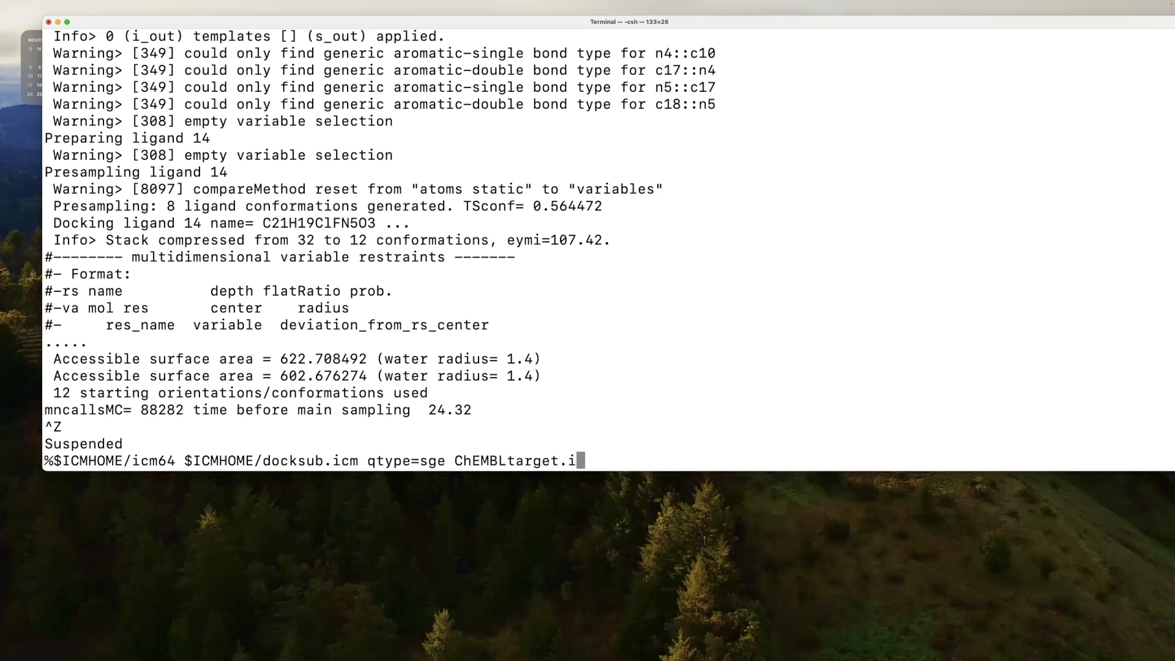
text(nx vls1 jobs)
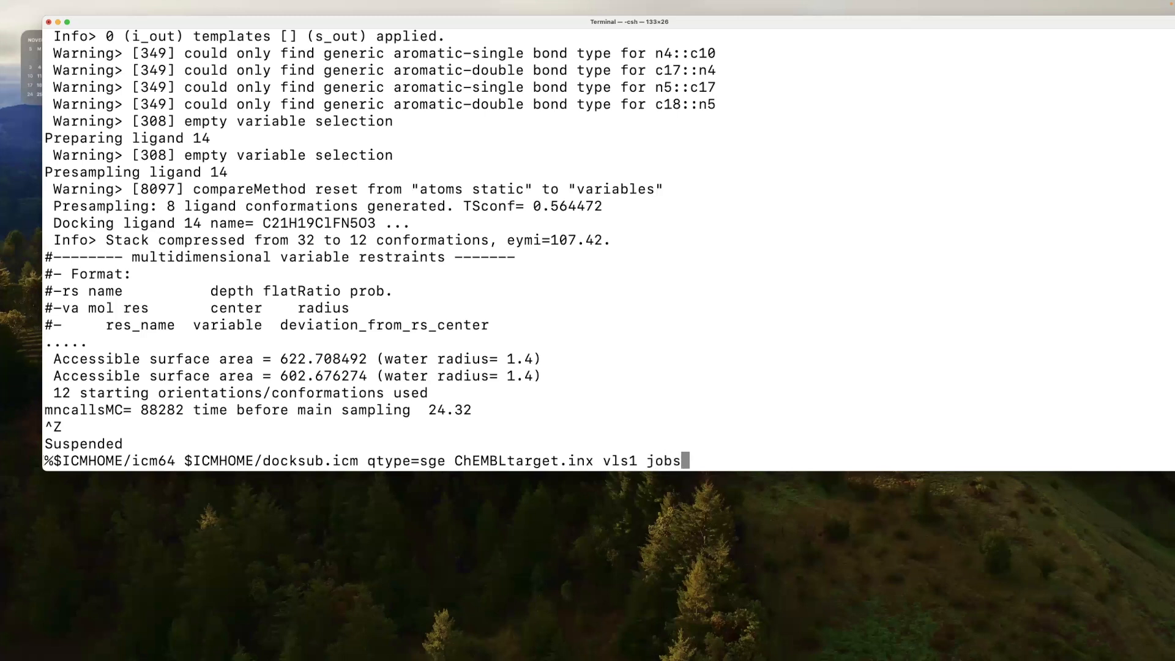
text(=100)
key(Return)
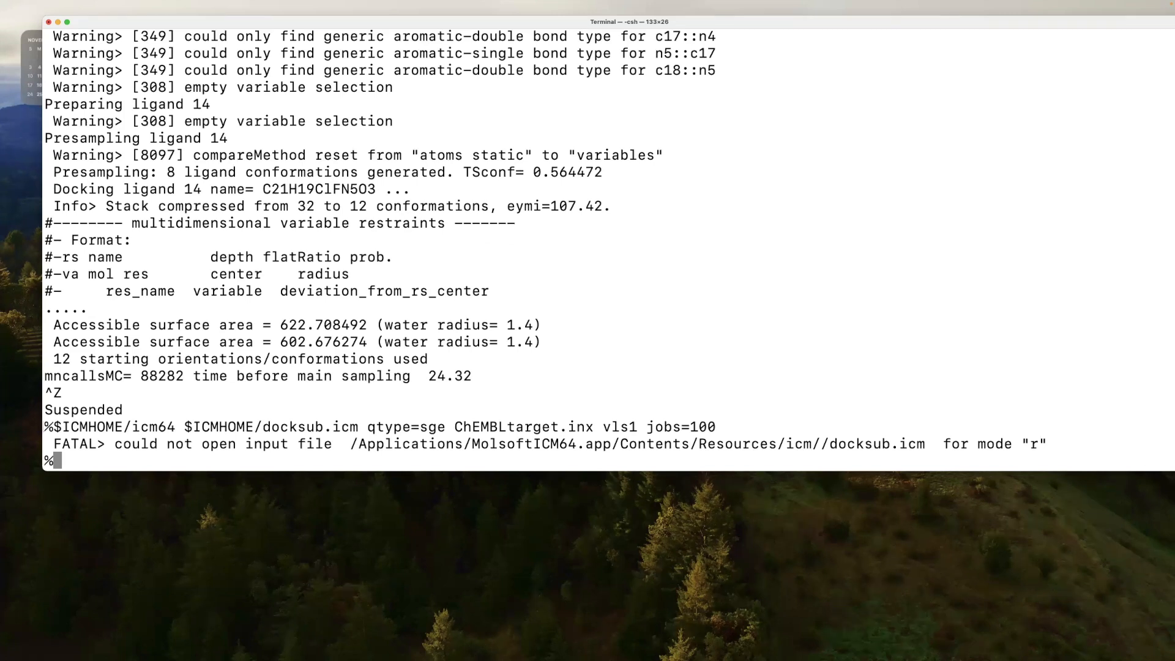
Rerun the same docksub.icm submission command for vls1.
key(Up)
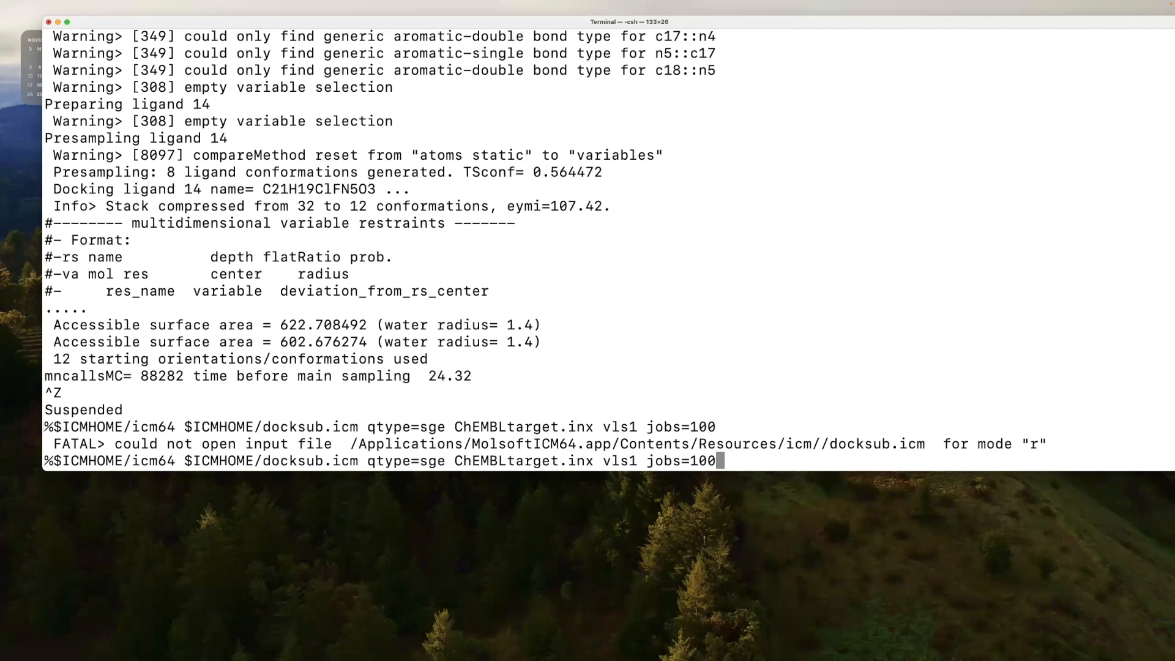
key(Return)
key(Return)
key(Return)
key(Return)
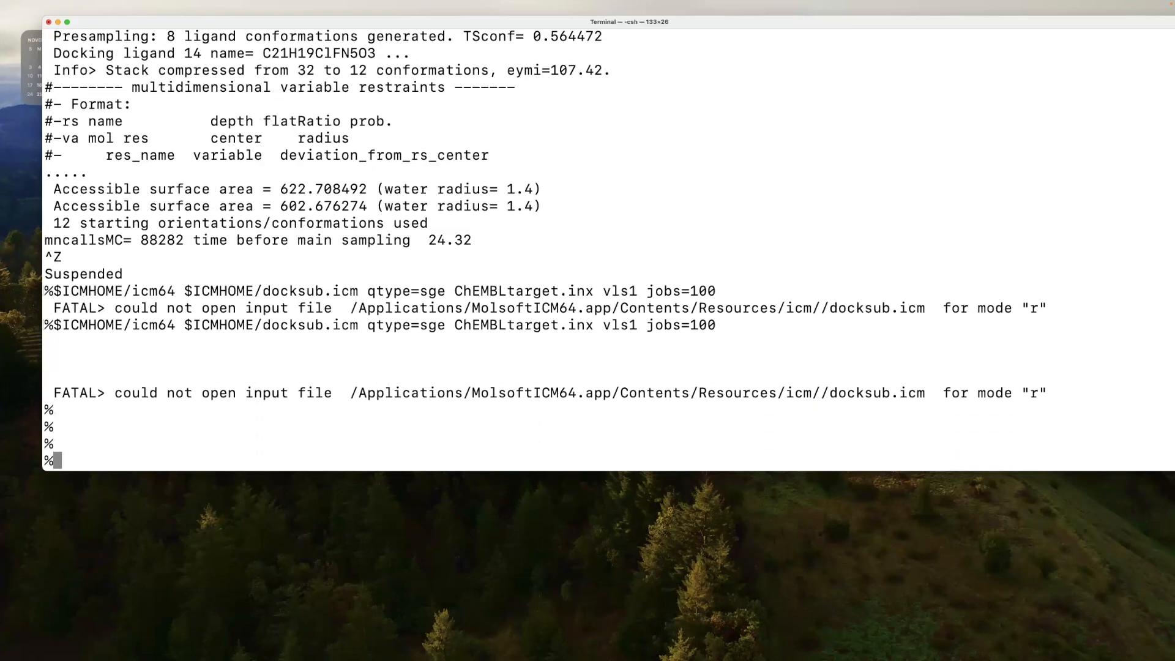
Print the current working directory with pwd.
key(Return)
key(Return)
text(pwd)
key(Return)
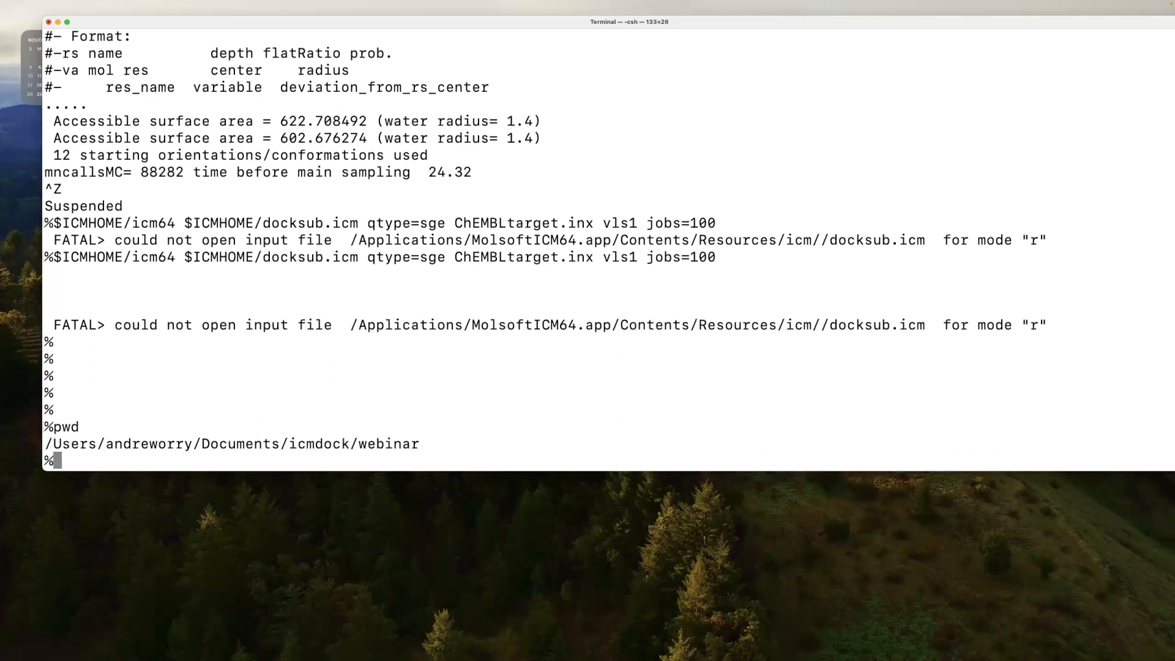
Recall the vls1 docksub command, look back through its arguments and try running it again unchanged.
key(Up)
key(Up)
key(Left)
key(Left)
key(Left)
key(Left)
key(Left)
key(Left)
key(Left)
key(Left)
key(Left)
key(Left)
key(Left)
key(Left)
key(Left)
key(Left)
key(Left)
key(Left)
key(Left)
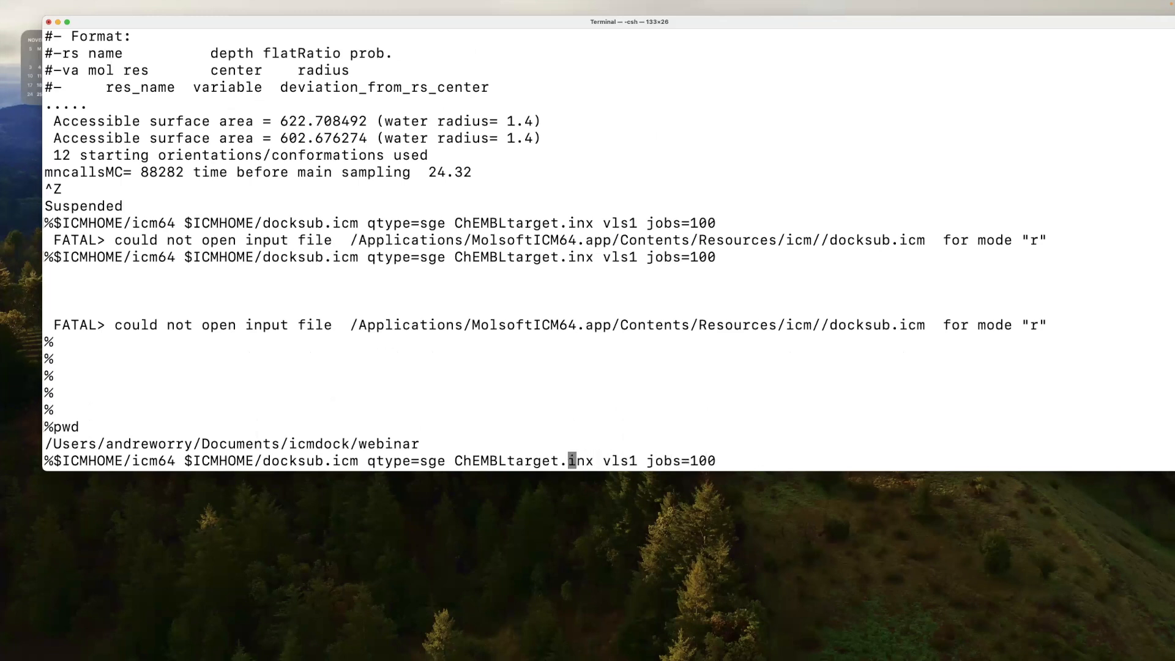
key(Left)
key(Left)
key(Left)
key(Left)
key(Left)
key(Left)
key(Left)
key(Left)
key(Left)
key(Left)
key(Left)
key(Return)
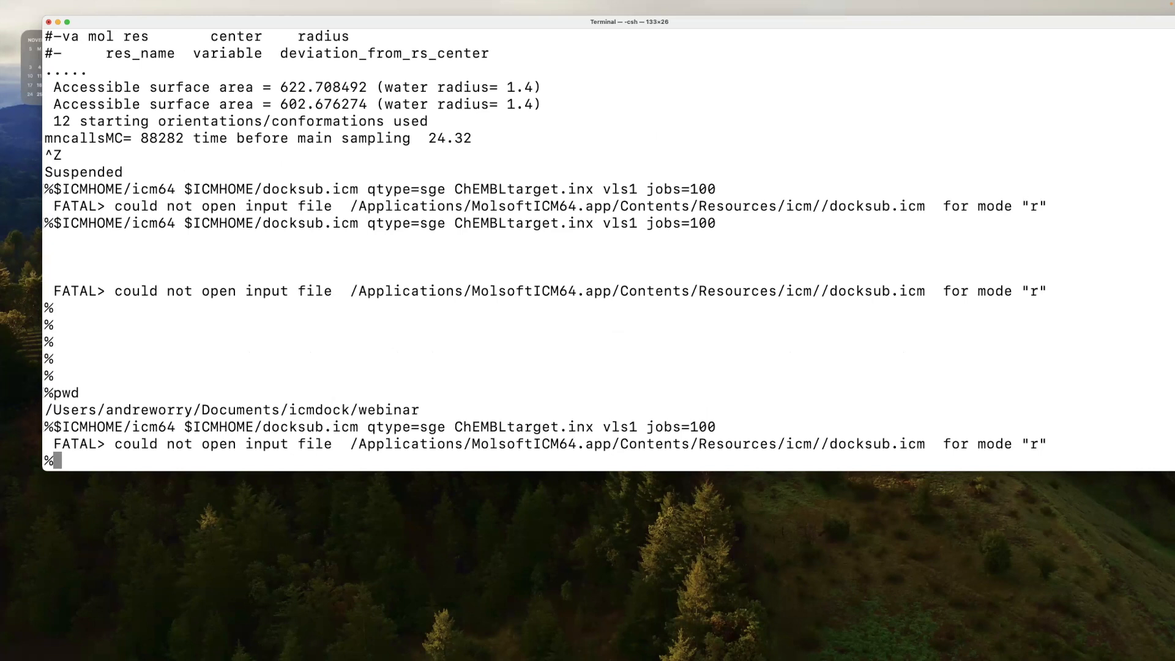
Try running the vls1 docksub command with the slash between $ICMHOME and docksub.icm removed.
key(Up)
key(Left)
key(Left)
key(Left)
key(Left)
key(Left)
key(Left)
key(Left)
key(Left)
key(Left)
key(Left)
key(Left)
key(Left)
key(Left)
key(Left)
key(Left)
key(Left)
key(Left)
key(Left)
key(Left)
key(Left)
key(Left)
key(Left)
key(Left)
key(Left)
key(Left)
key(Left)
key(Left)
key(Left)
key(Left)
key(Left)
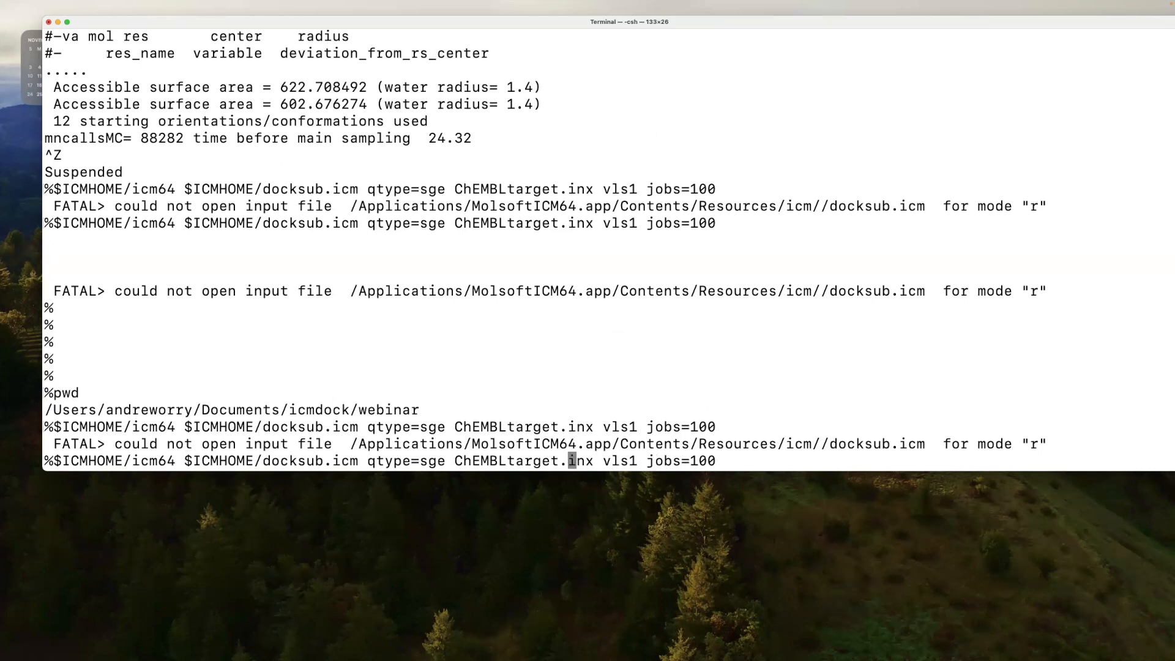
key(Left)
key(Left)
key(Left)
key(Left)
key(Left)
key(Left)
key(Left)
key(Left)
key(Left)
key(Left)
key(Left)
key(Left)
key(Left)
key(Left)
key(Left)
key(Left)
key(Left)
key(Left)
key(Left)
key(BackSpace)
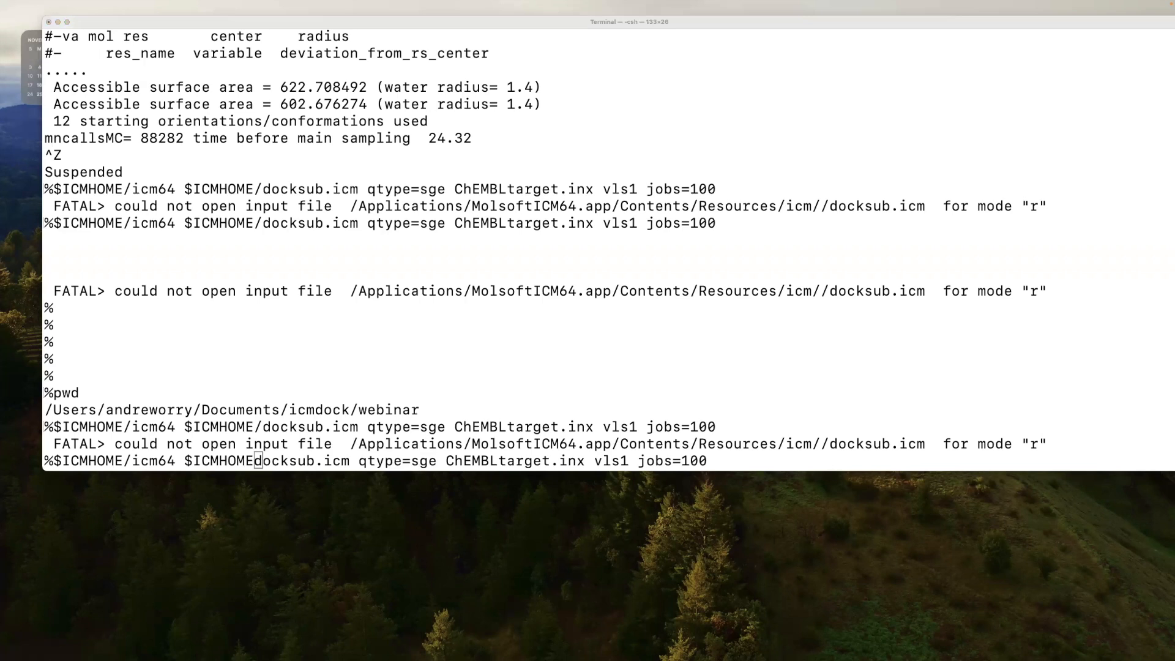
click(255, 443)
key(Return)
key(Return)
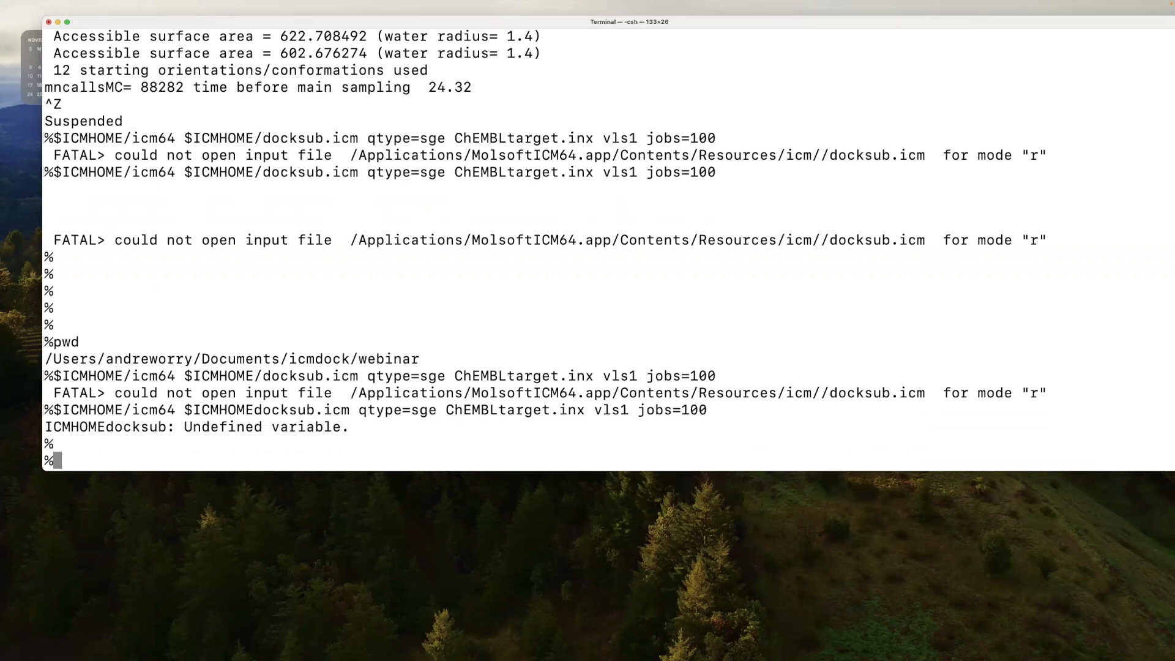
Run $ICMHOME/icm64 $ICMHOME/bin/docksub.icm qtype=sge ChEMBLtarget.inx vls_1m17 jobs=100 to generate the job submission commands.
key(Return)
key(Return)
text($ICMHOME/icm64 $ICMHOME/bin/docksub.icm qtype=sge ChEMBLtarget.inx vls_1m17 jobs=100)
key(Return)
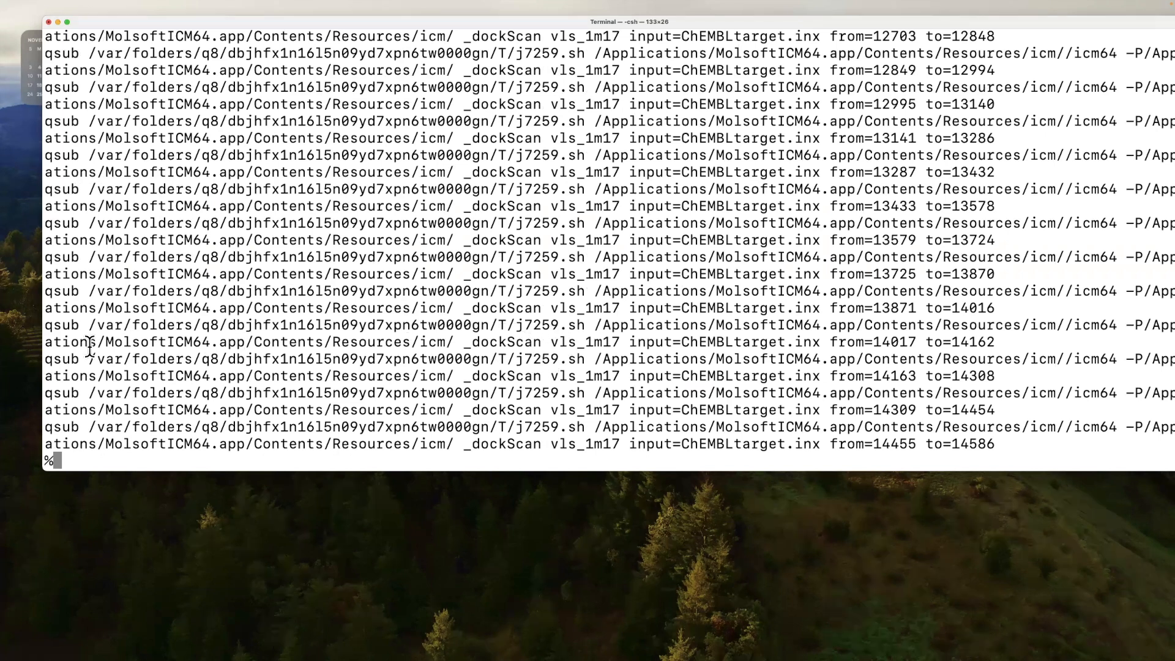
Examine the last generated qsub command and the icm64 executable path in it.
drag(46, 426, 997, 441)
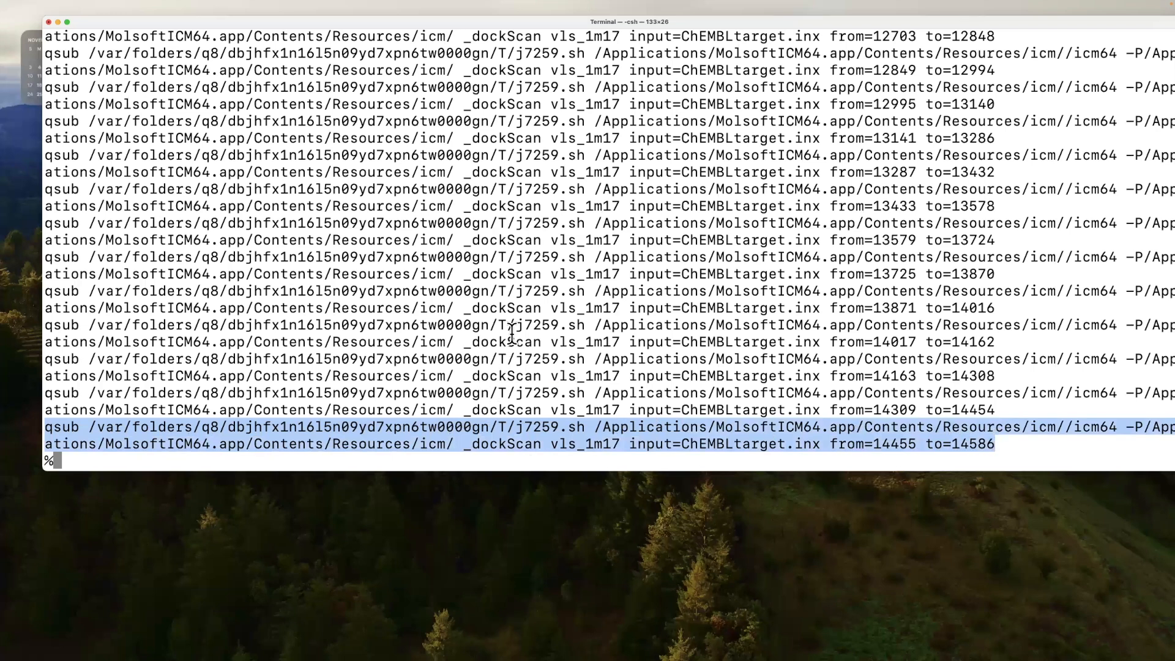
scroll(508, 377, up, 3)
scroll(502, 341, down, 3)
click(606, 429)
drag(595, 426, 1117, 426)
click(1121, 426)
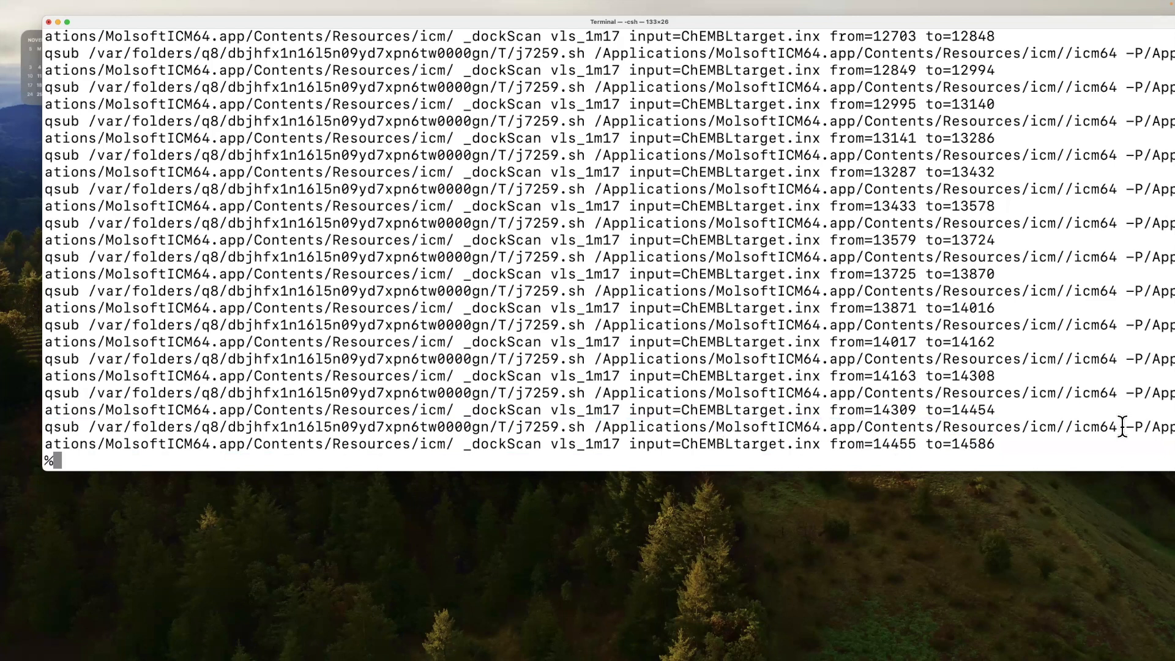
Inspect the _dockScan script, vls_1m17 project and input=ChEMBLtarget.inx arguments of the last qsub command.
drag(57, 446, 542, 450)
click(504, 449)
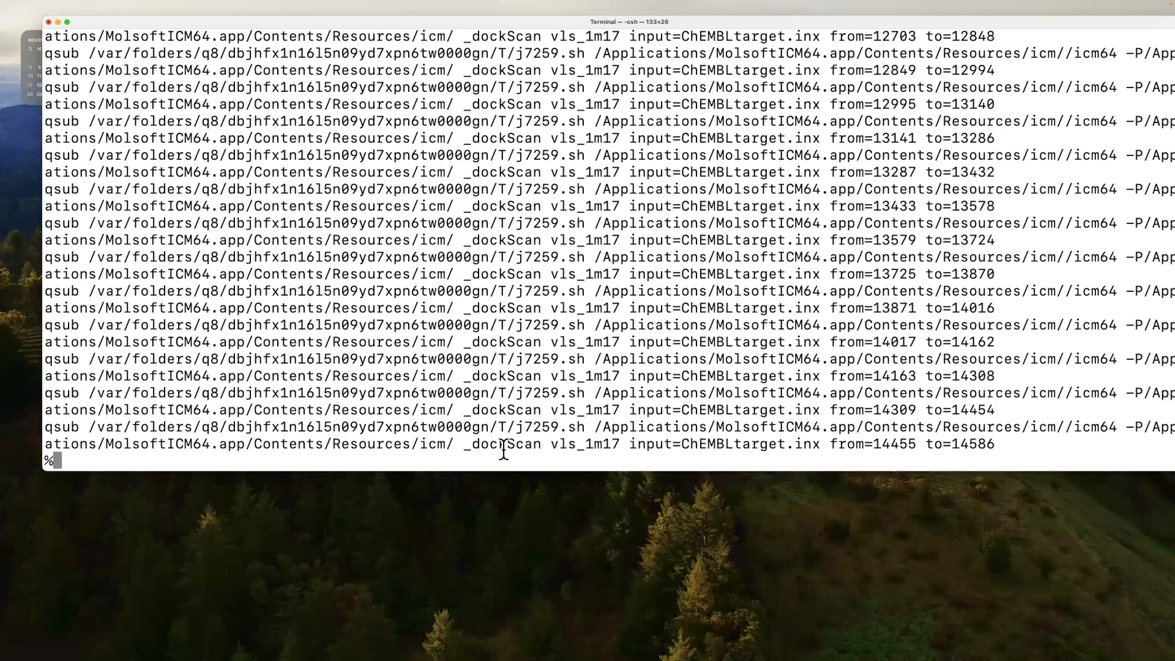
double_click(561, 445)
click(554, 446)
double_click(603, 445)
click(631, 445)
drag(631, 446, 812, 446)
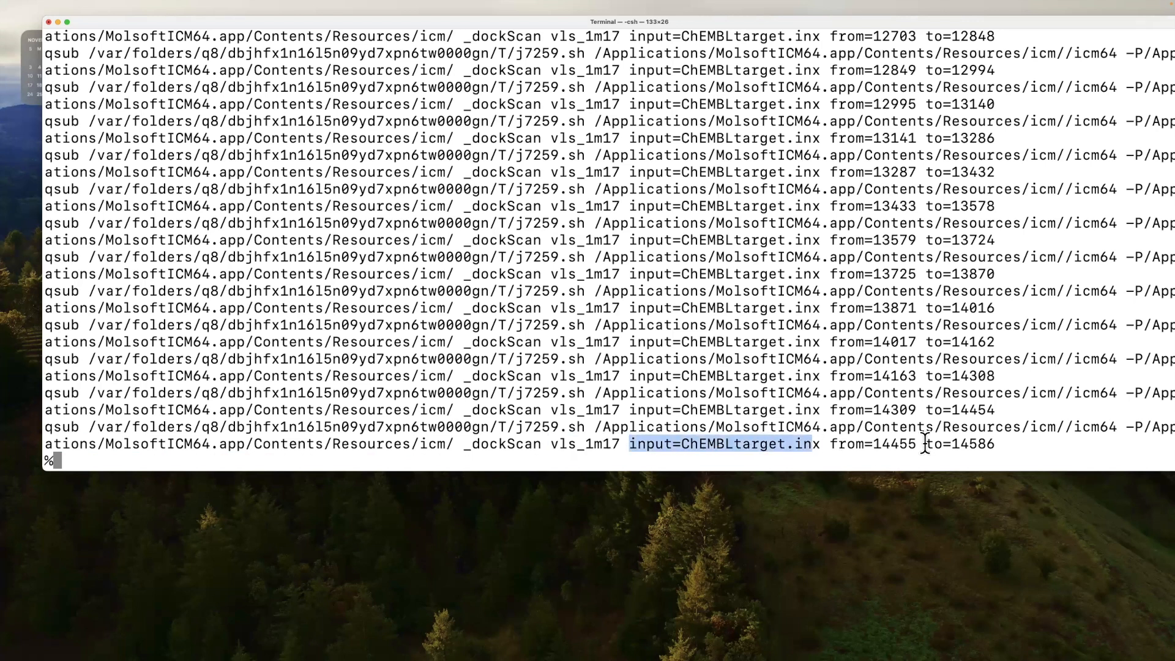
Recall the vls_1m17 docksub command and append the -sub option to it.
click(892, 443)
key(Up)
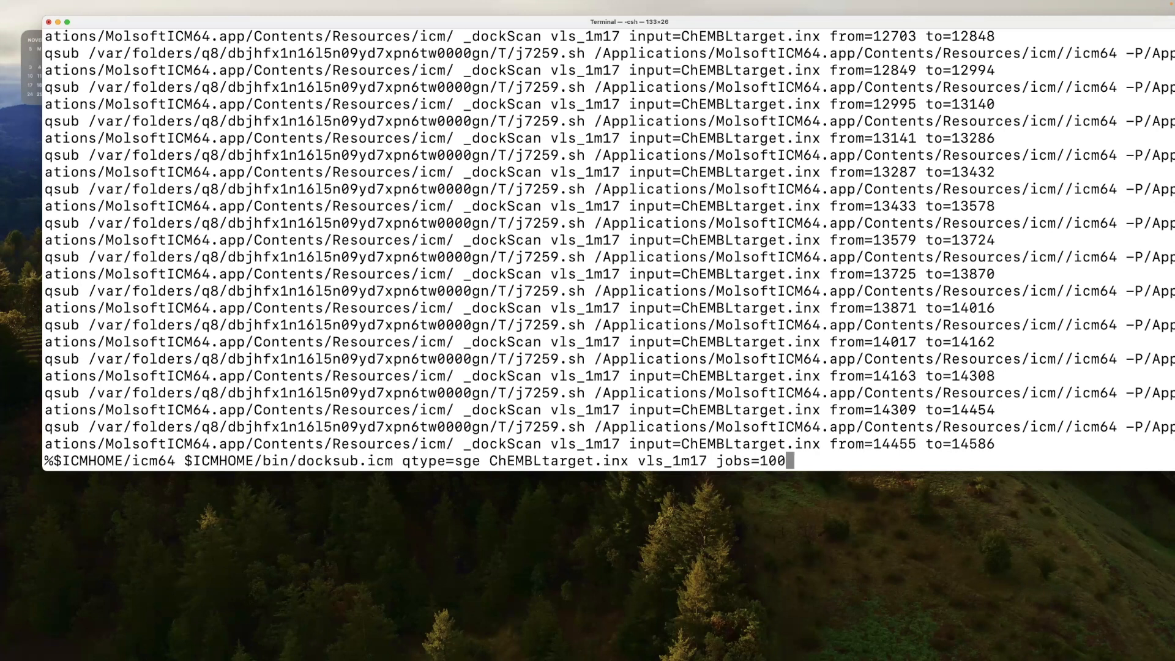
text(-sub)
Return to the presentation slide show and advance through Docking Results Files to the Create a Hitlist slide.
key(super+Tab)
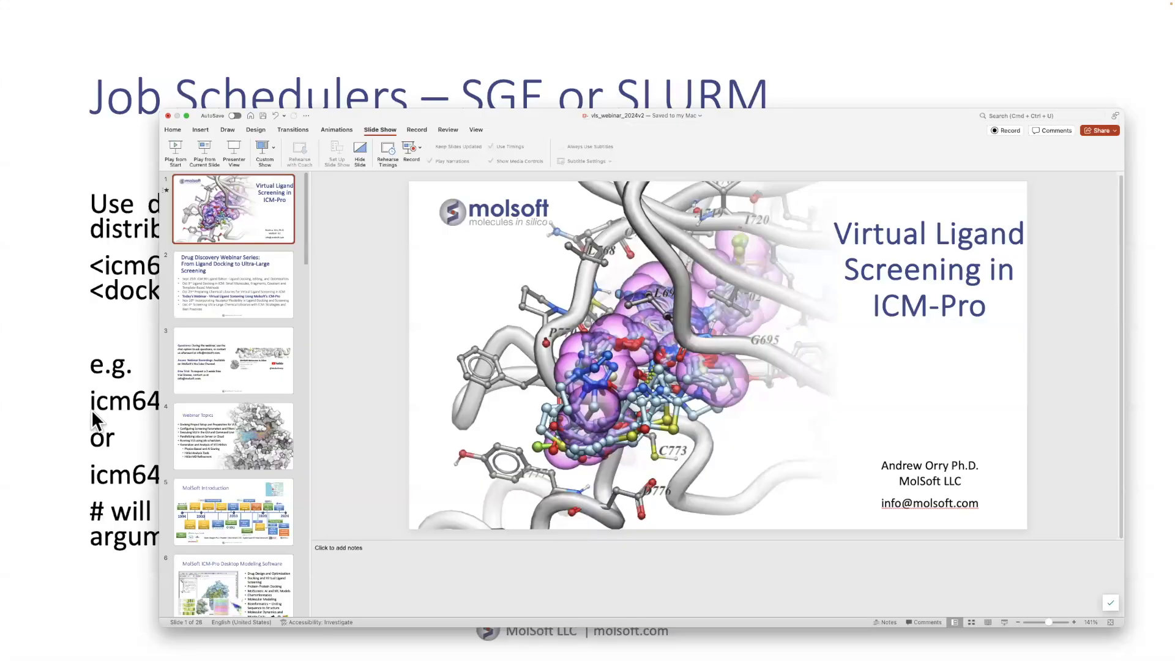
click(91, 410)
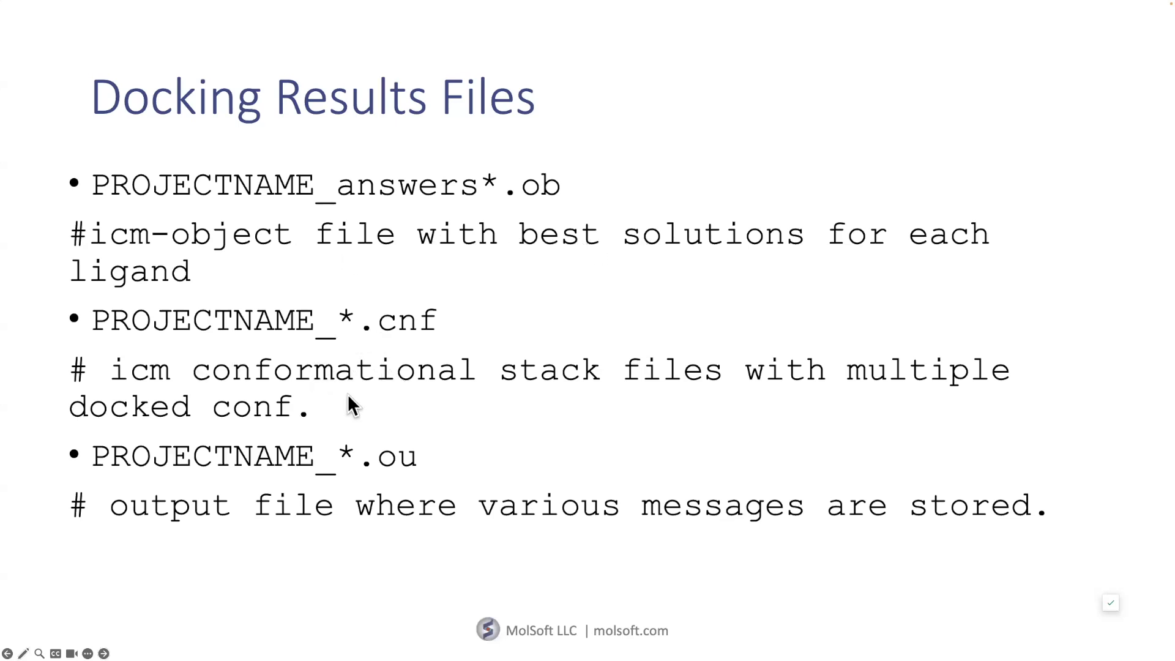
click(372, 485)
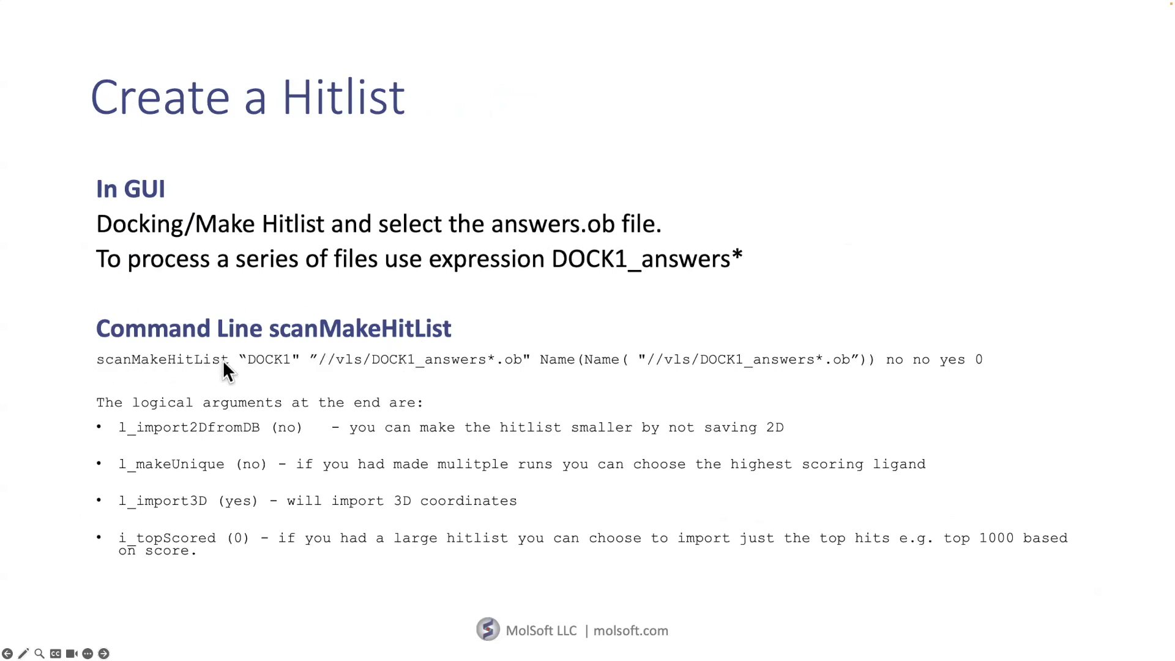
Switch to ICM, open the Make Hit List dialog and choose vls_1m17_answers1.ob as the docking multi-object file.
key(super+Tab)
key(super+Tab)
key(super+Tab)
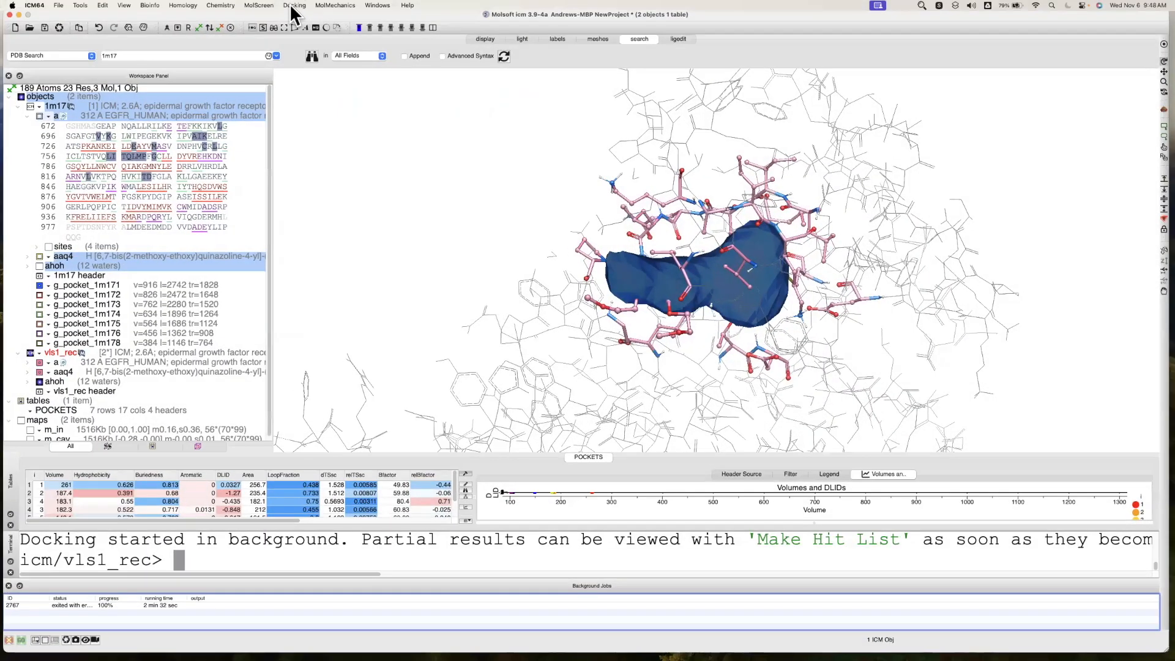
click(293, 6)
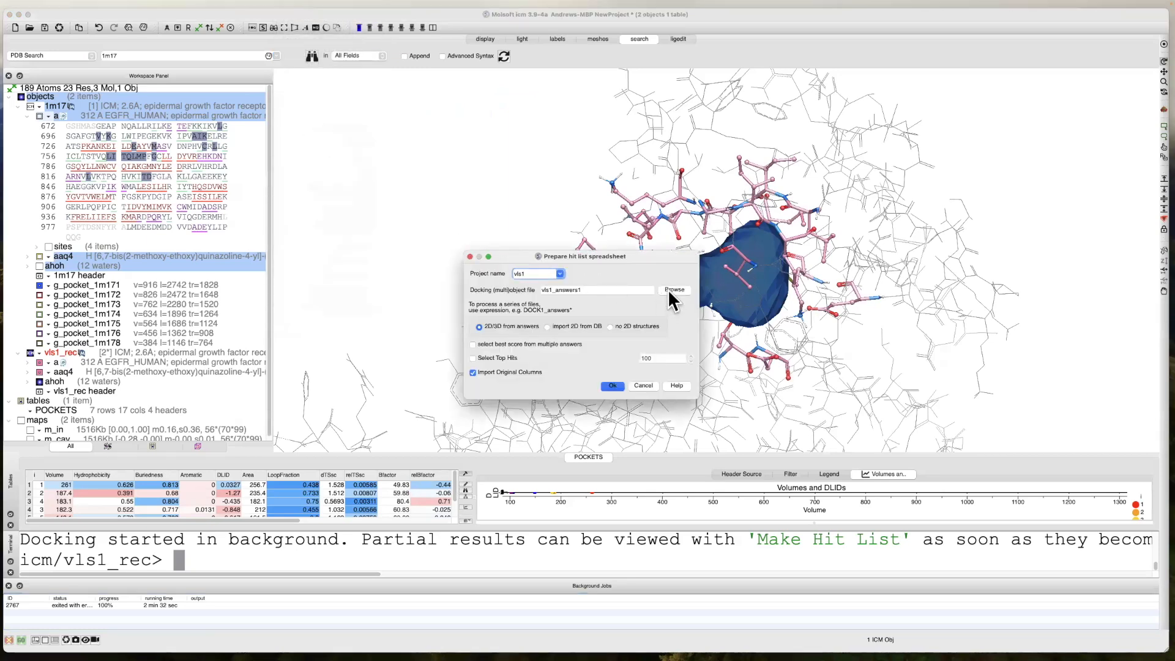
click(581, 293)
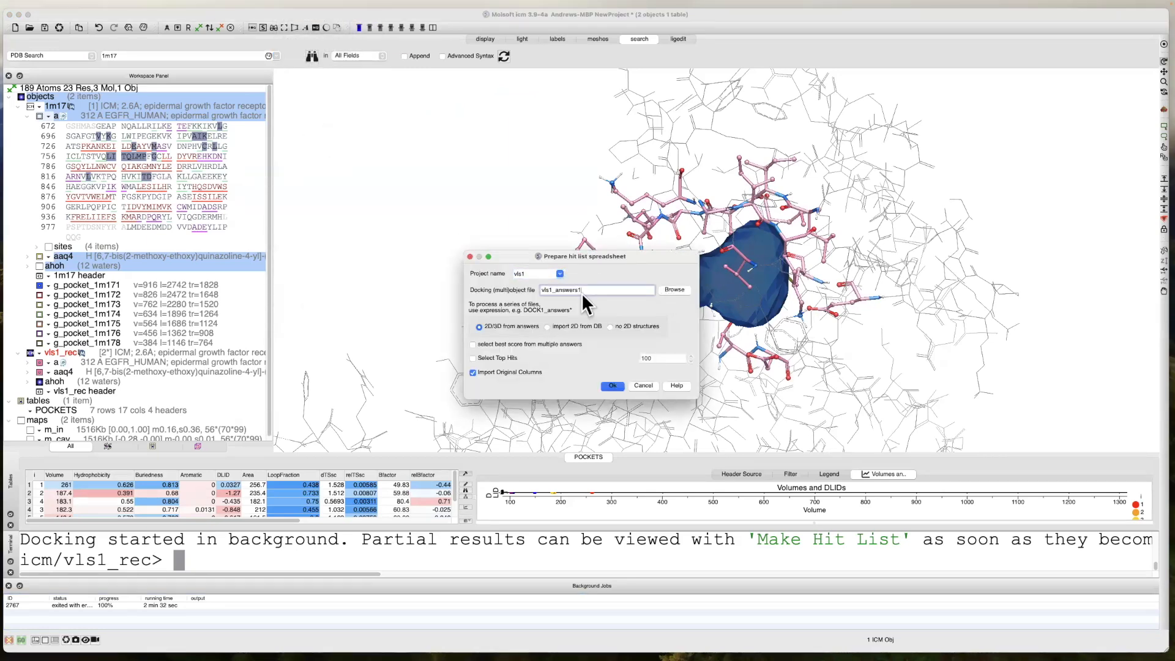
click(675, 289)
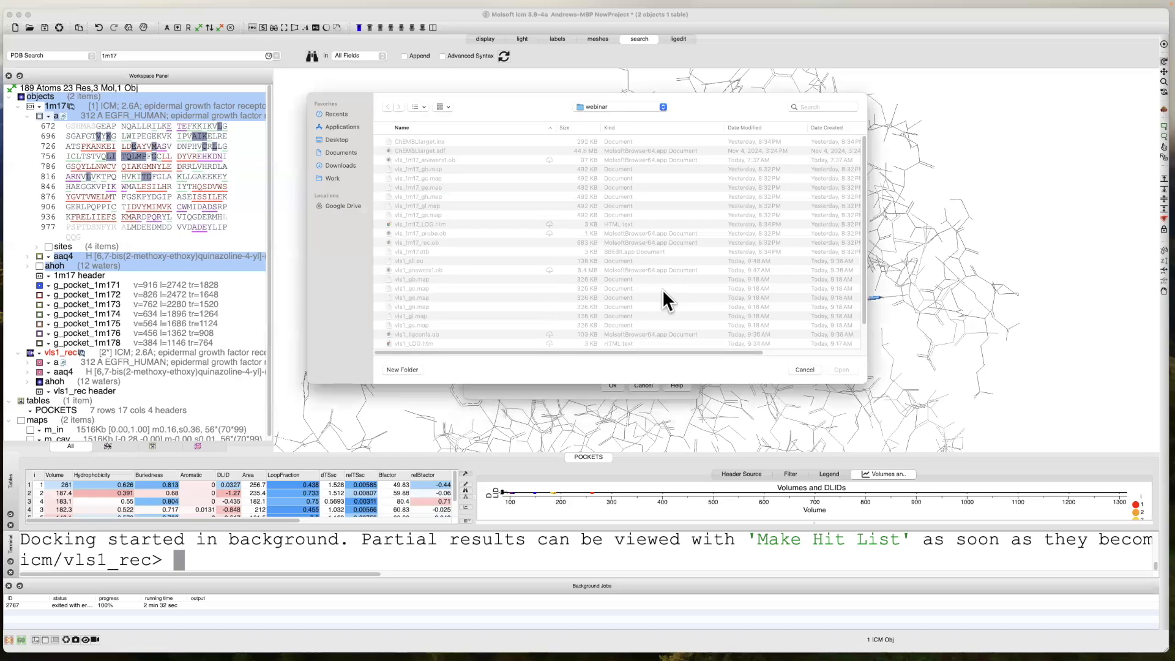
click(452, 160)
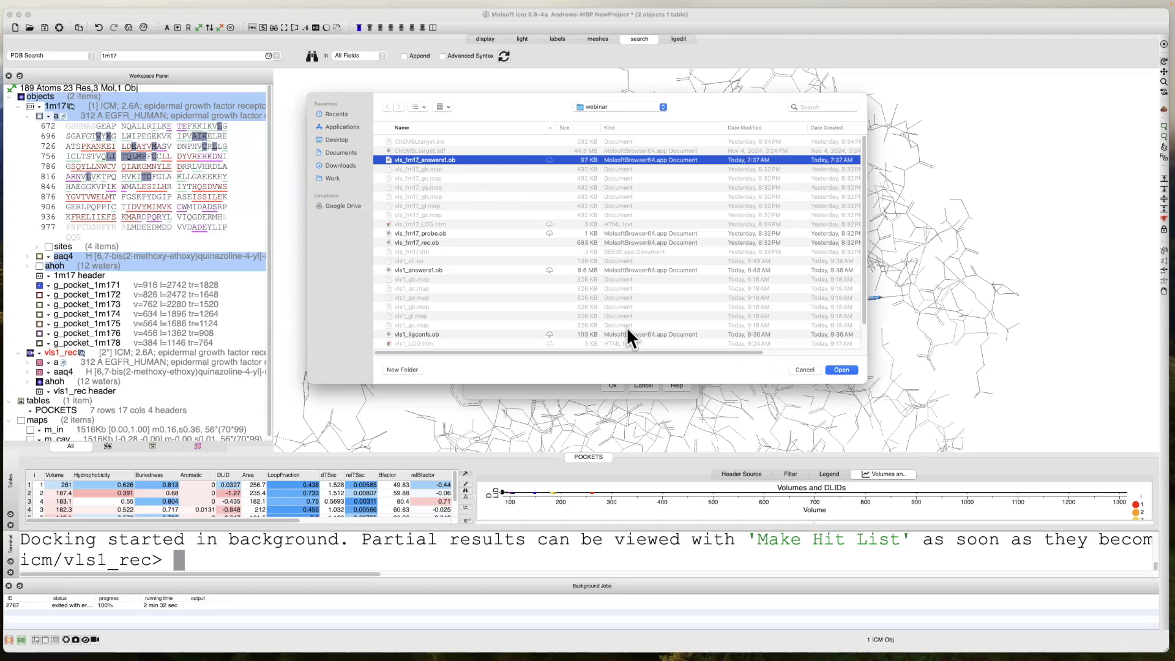
click(843, 371)
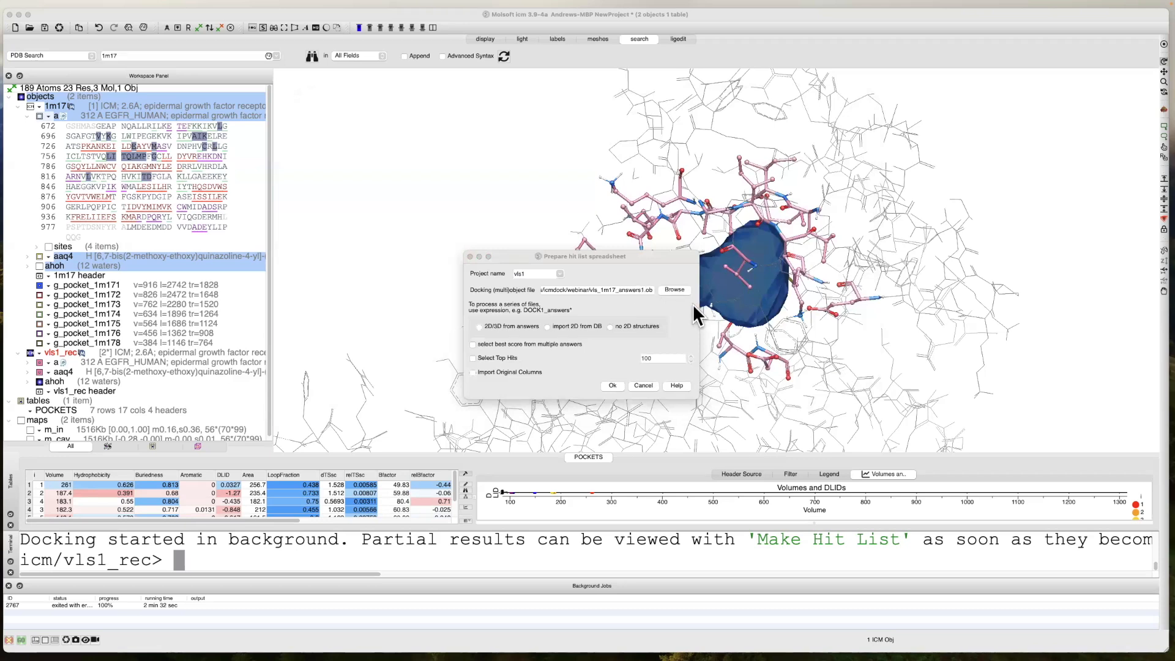
Widen the Prepare hit list spreadsheet dialog, review its docking file and import options, and close it without making a list.
drag(699, 304, 724, 306)
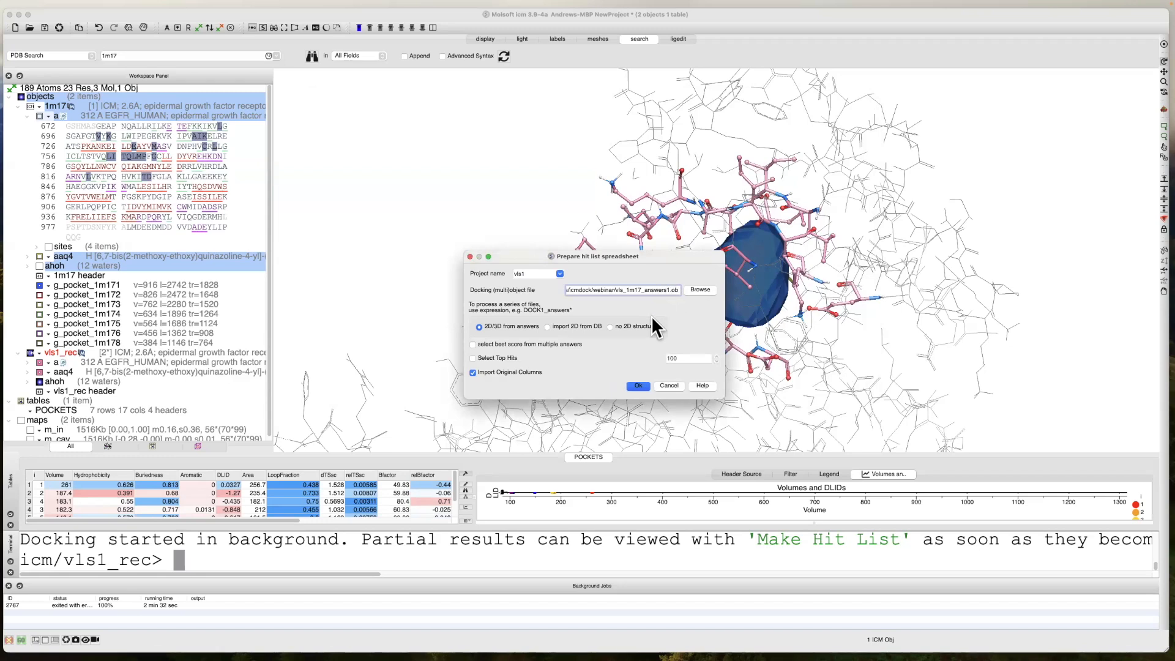
key(BackSpace)
key(alt+super+8)
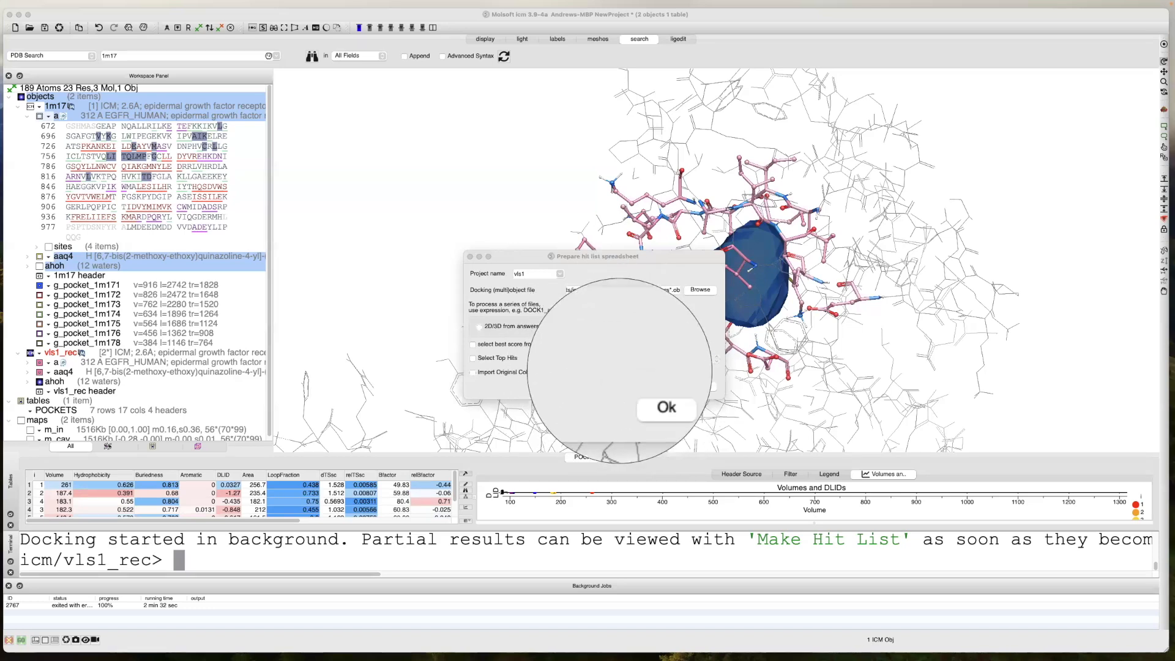
click(660, 385)
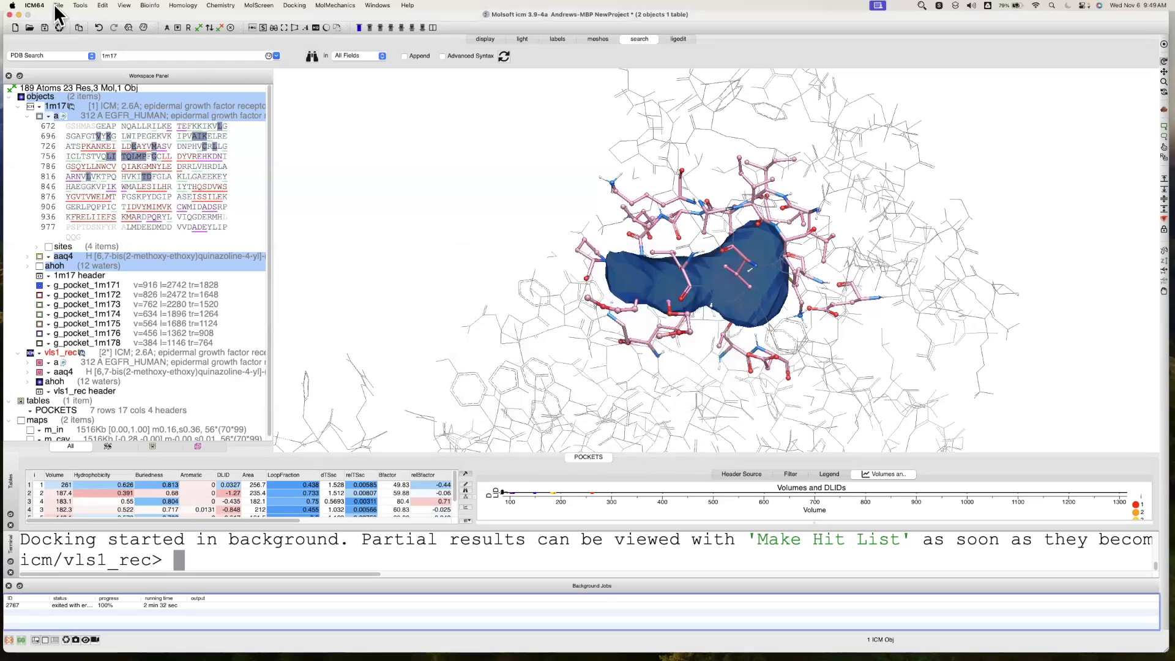
Start a new empty ICM session and enlarge its window to fill the screen.
click(58, 5)
mouse_move(68, 29)
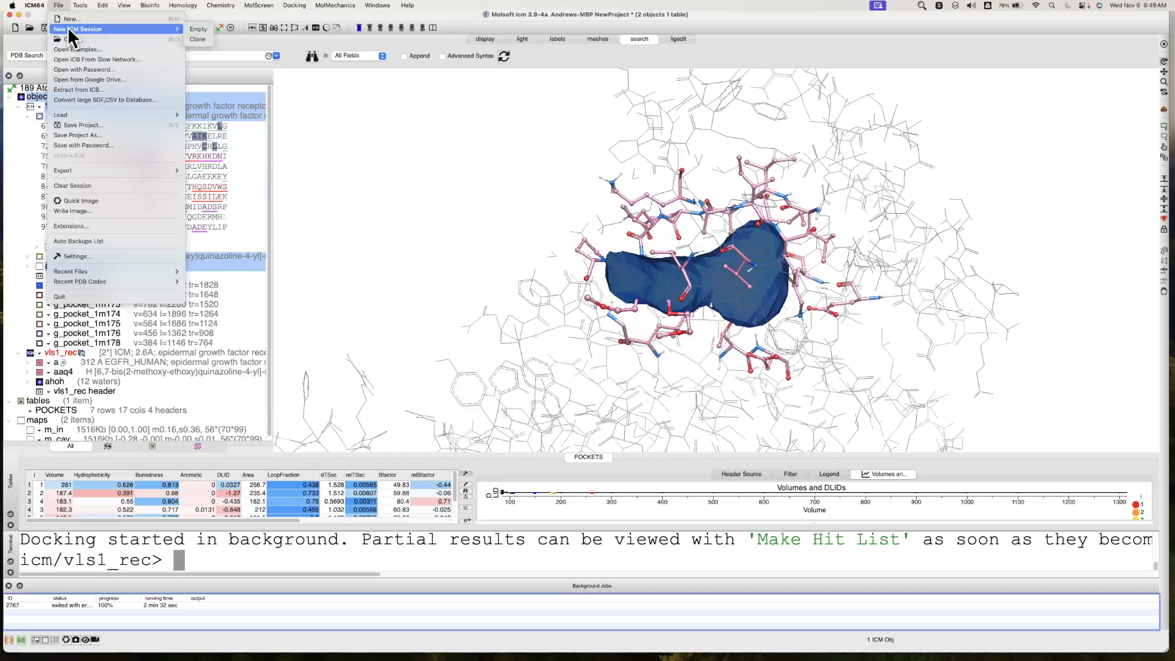
click(189, 29)
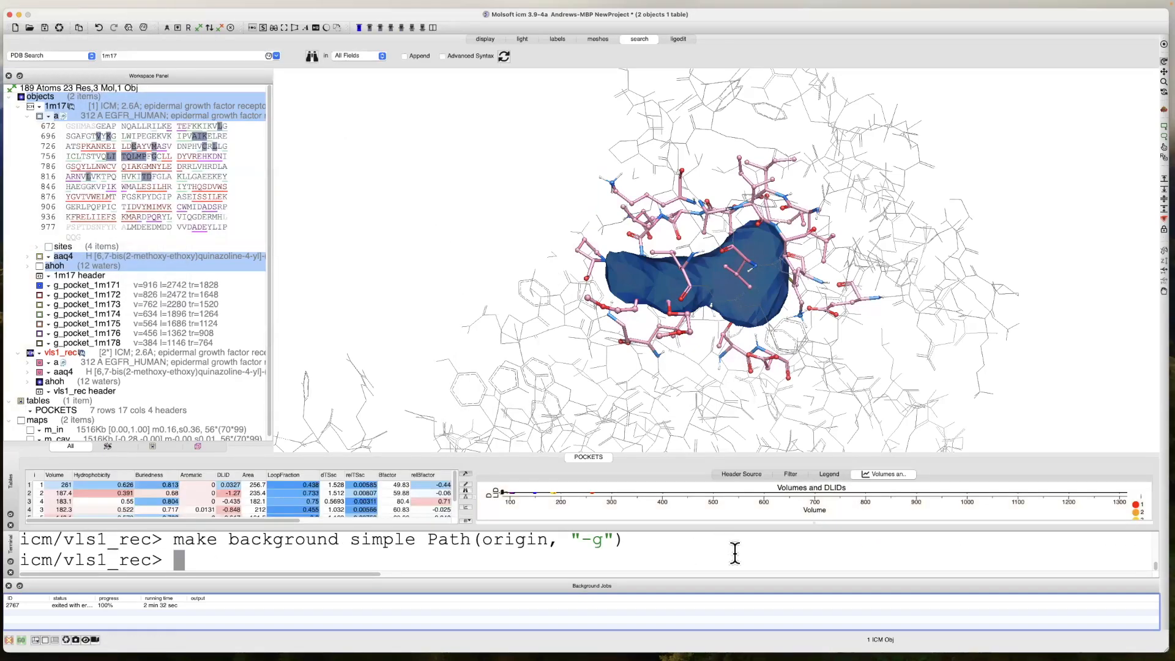
mouse_move(857, 633)
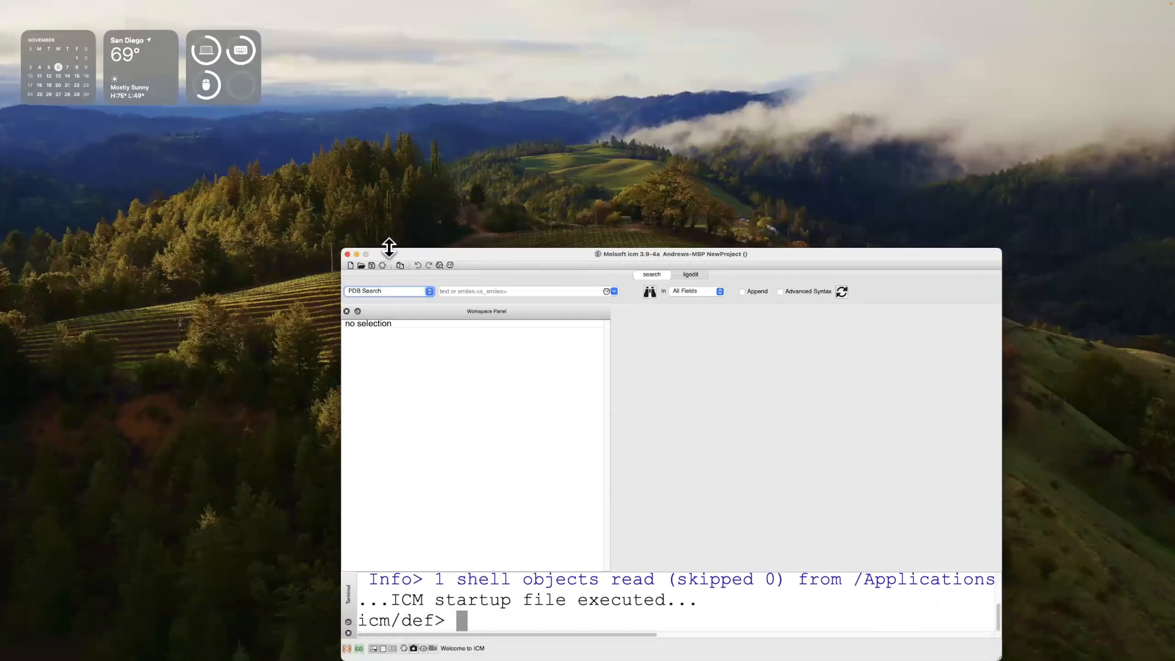
drag(390, 246, 392, 8)
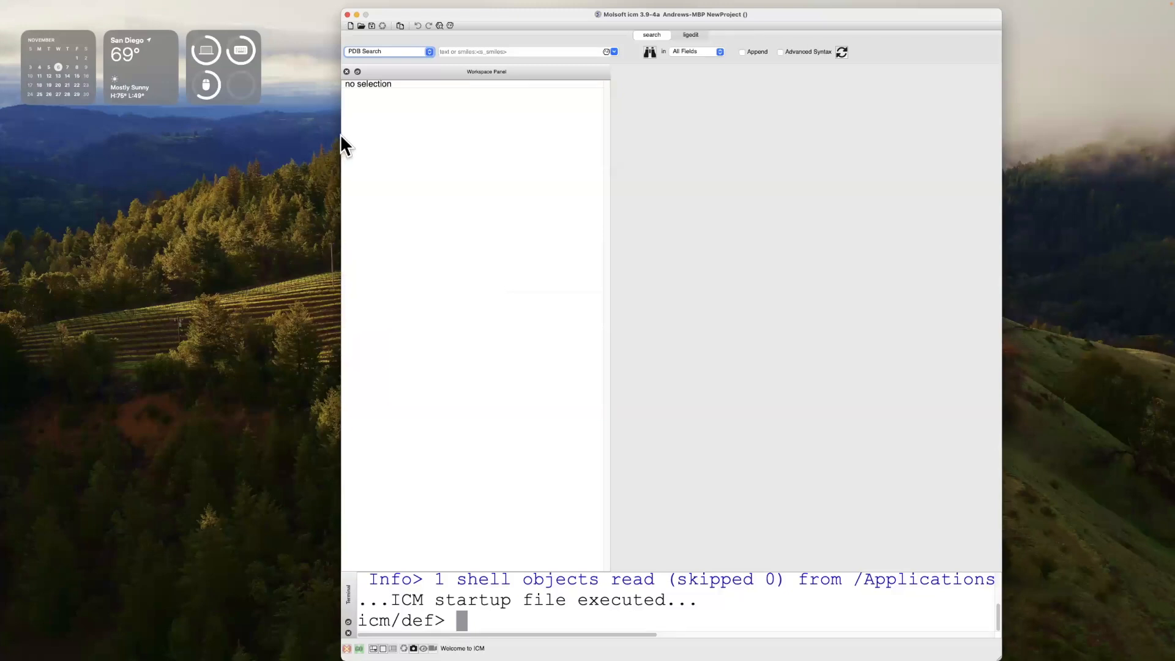
drag(336, 134, 4, 147)
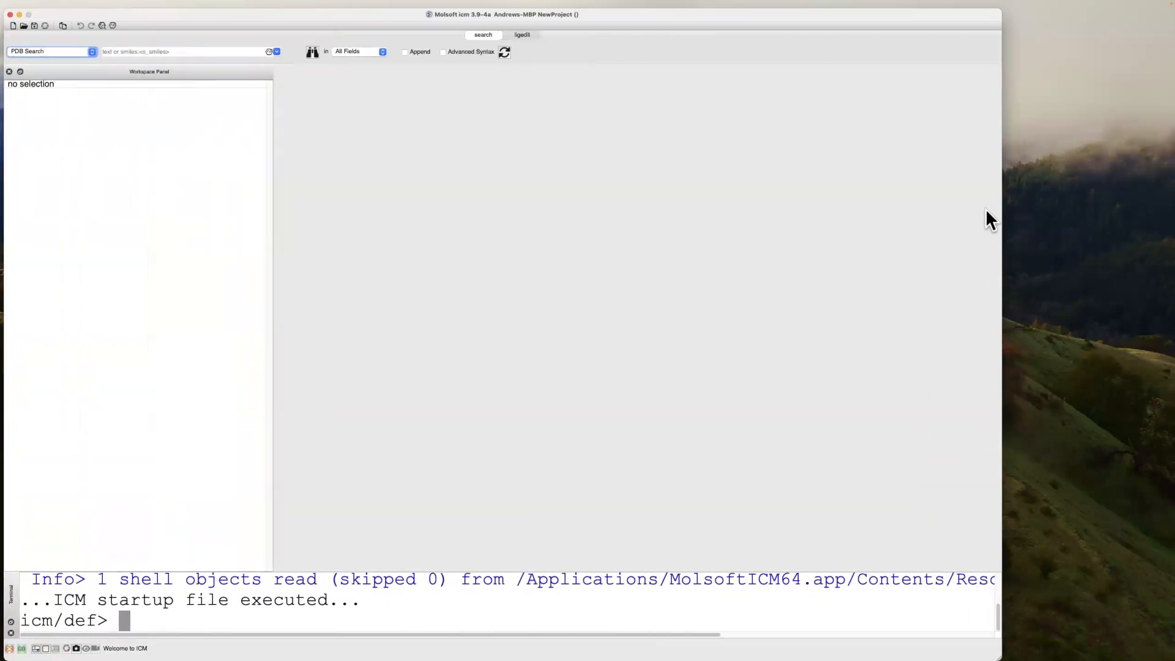
drag(1005, 201, 1169, 202)
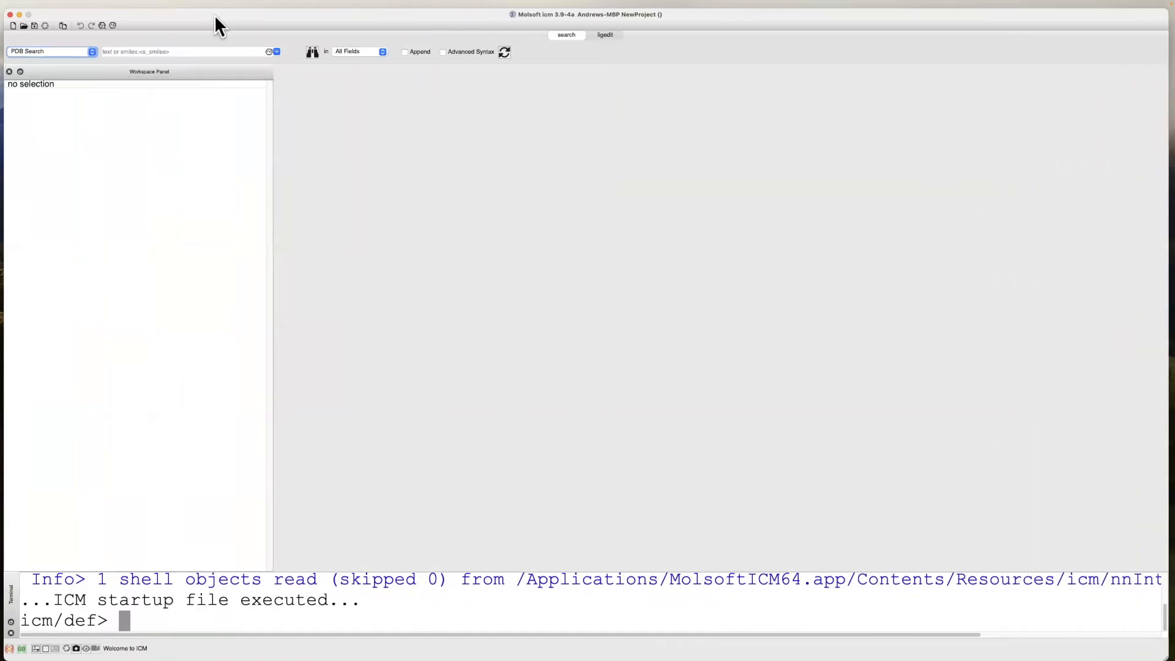
Open the recent project hitlist_standalone_32.icb as read-only.
click(296, 5)
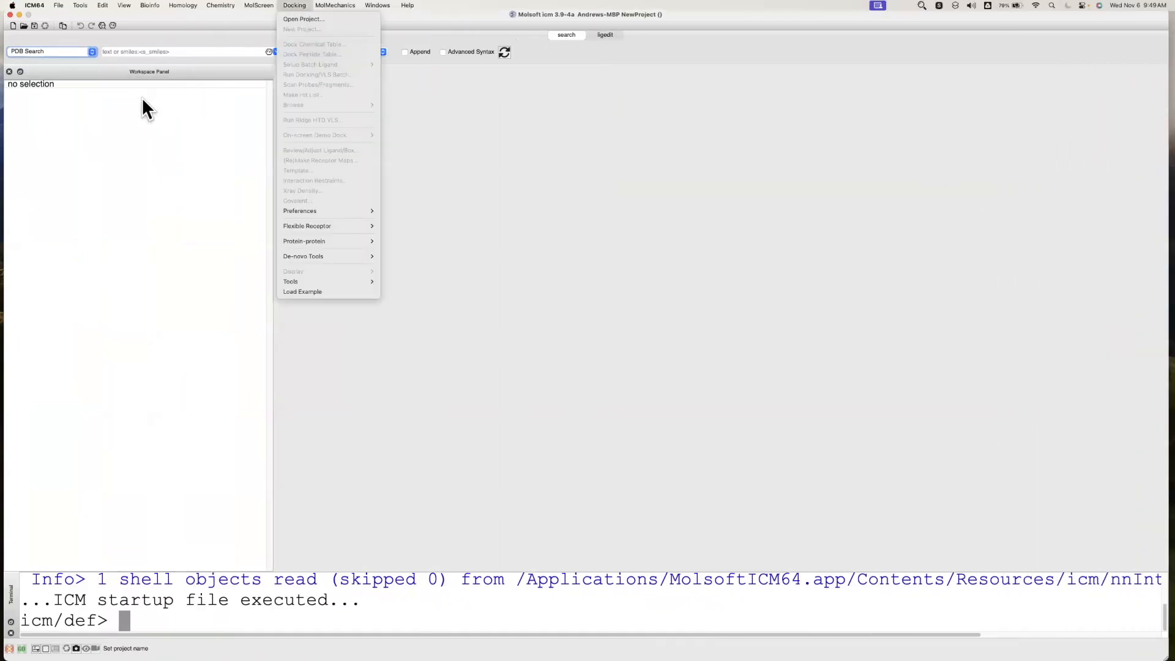
click(60, 7)
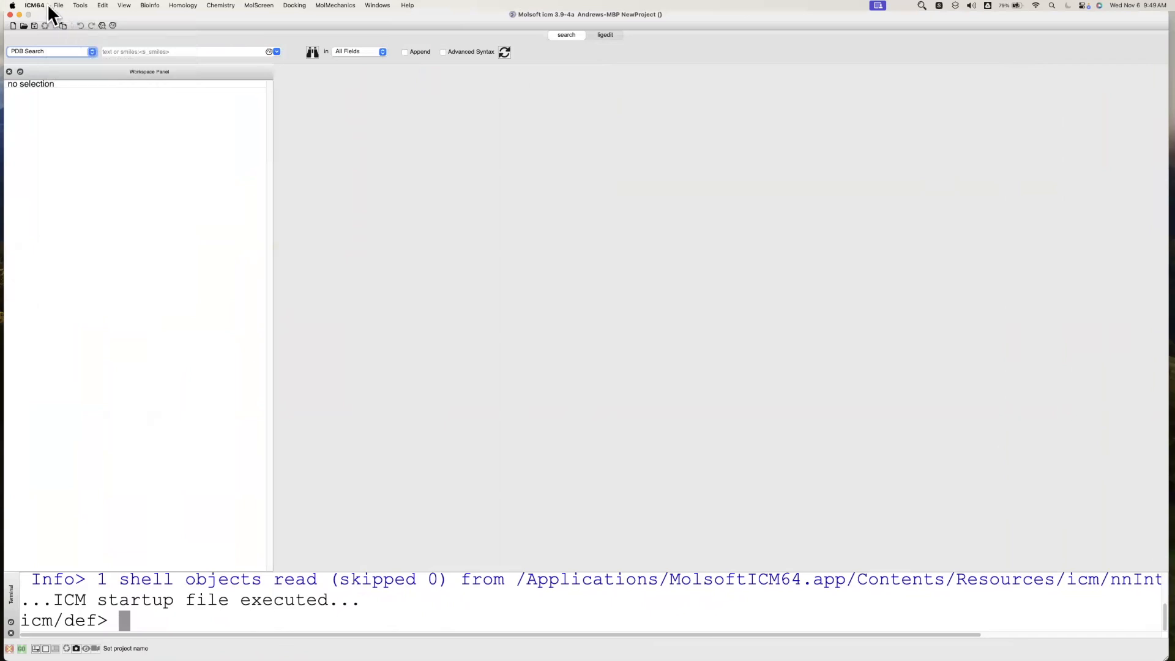
click(57, 7)
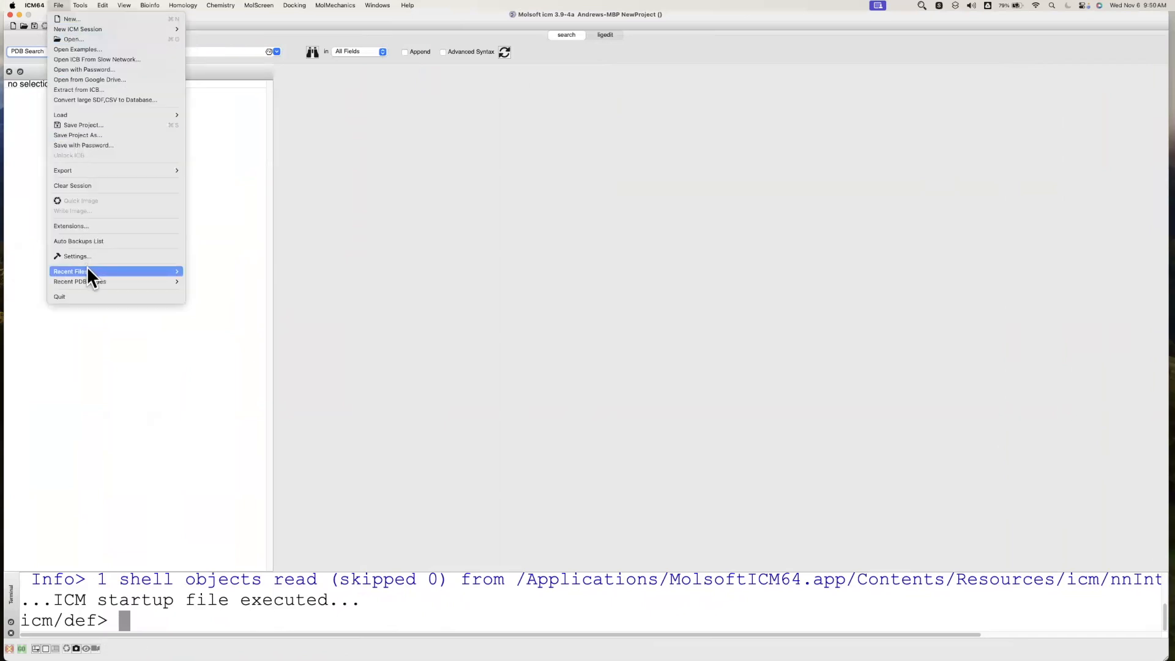
mouse_move(87, 271)
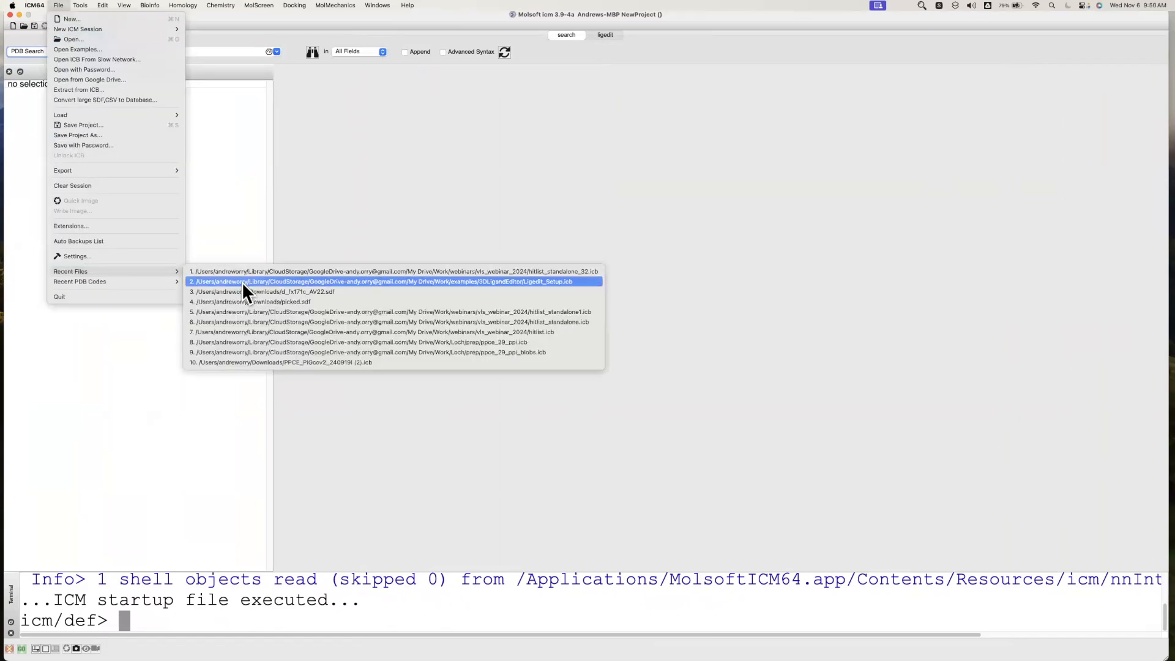
click(248, 271)
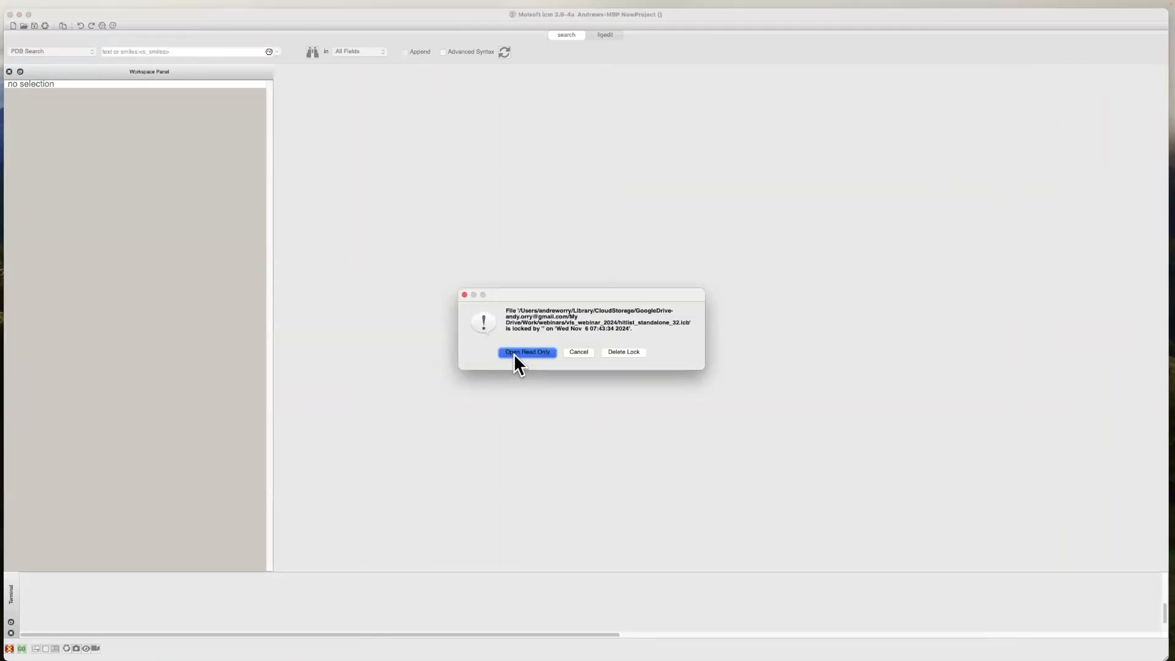
click(514, 354)
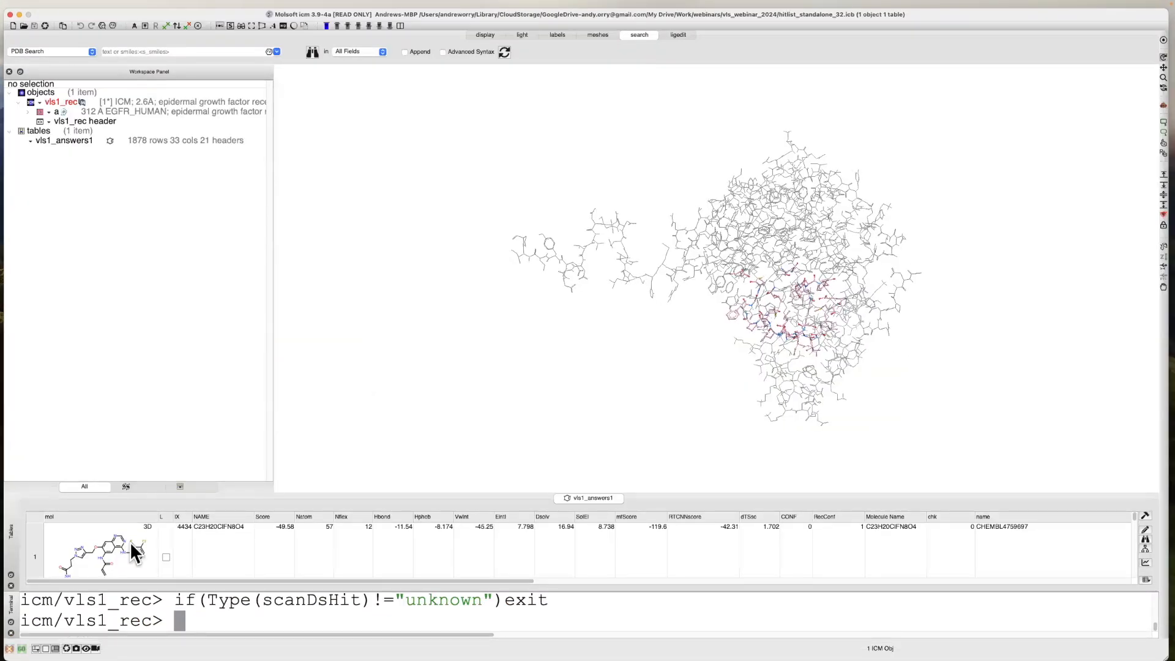
Hide the terminal and enlarge the vls1_answers1 table area so that several hits are shown at once.
click(11, 633)
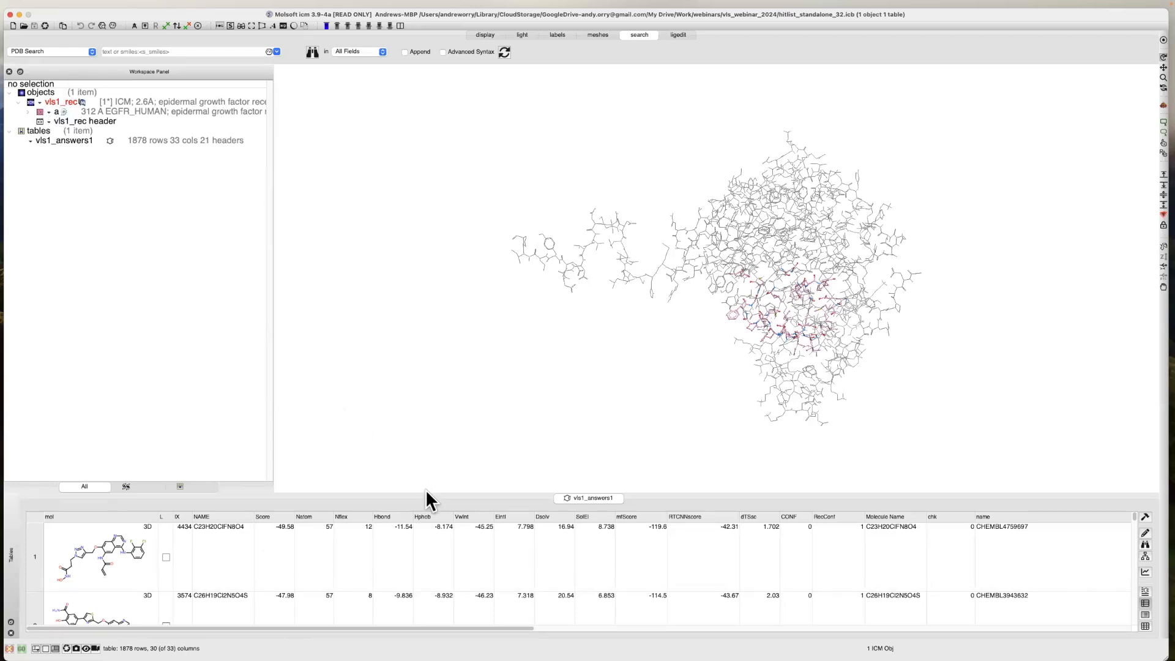
drag(425, 489, 413, 417)
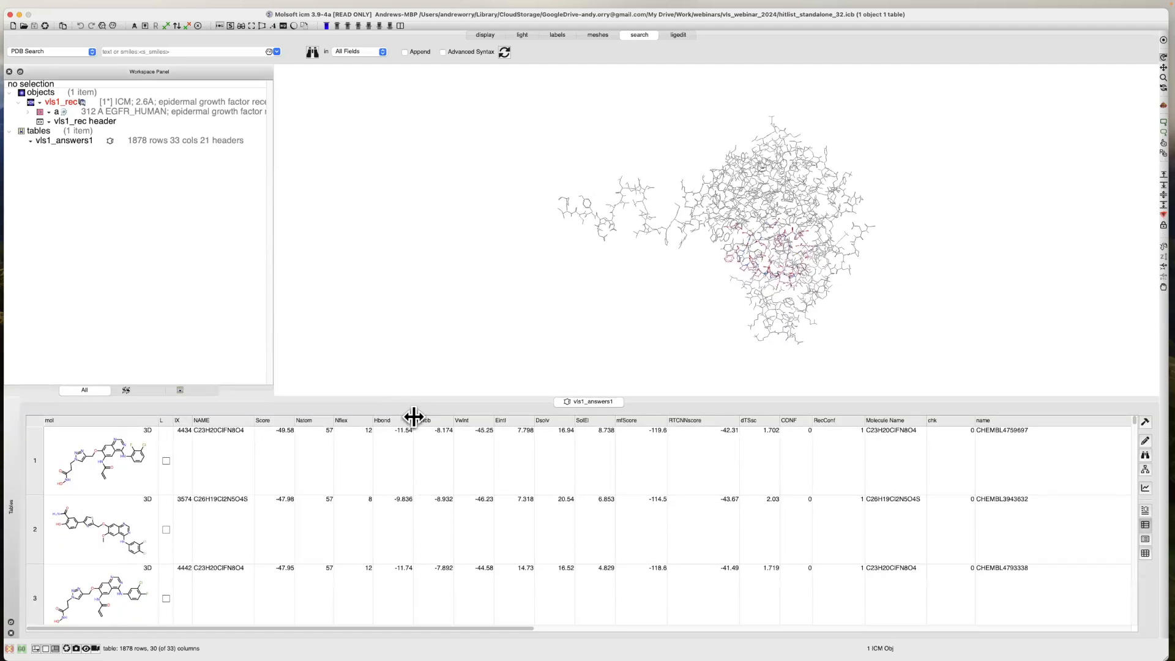
key(super+Tab)
key(super+Tab)
key(super+Tab)
key(super+Tab)
key(super+Tab)
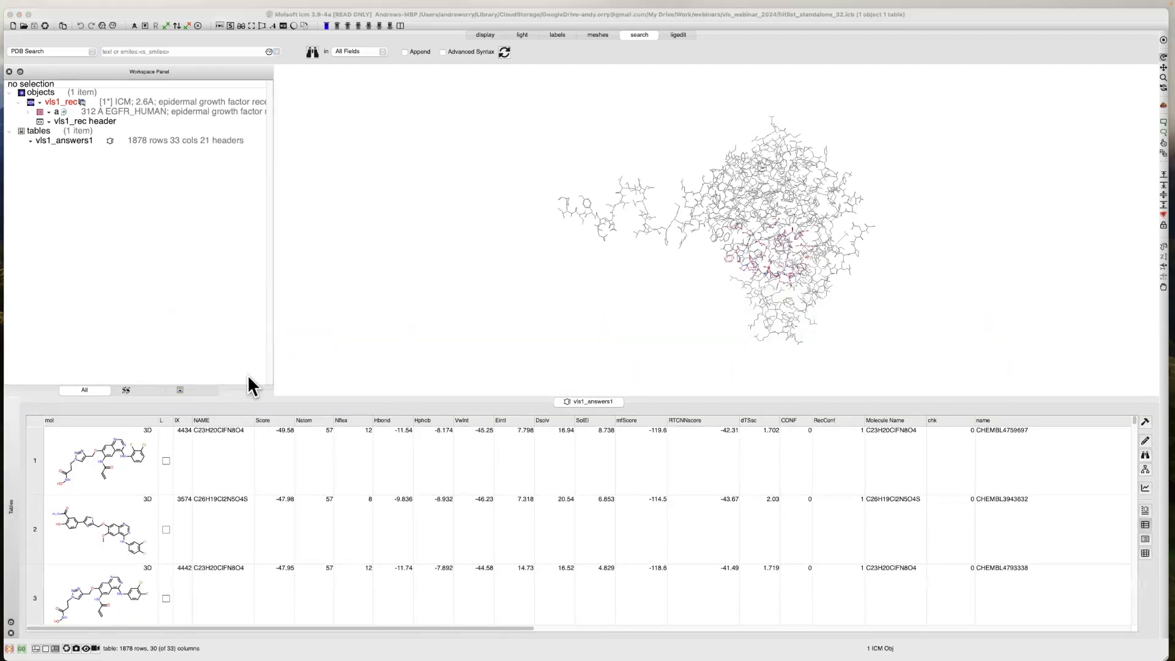
Select the Score column of the vls1_answers1 table and look through the best-scoring hits.
click(262, 421)
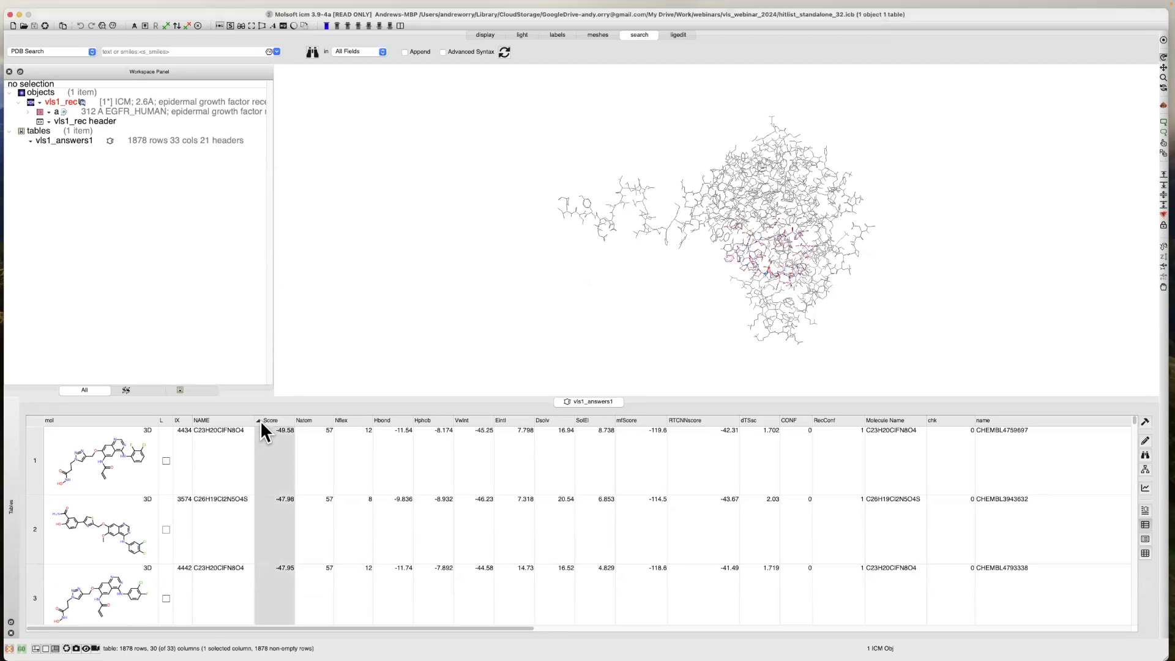
click(260, 421)
scroll(285, 493, down, 2)
scroll(284, 493, up, 2)
Load the docked pose of the first hit into the vls1_rec receptor for a close view in the pocket.
click(314, 464)
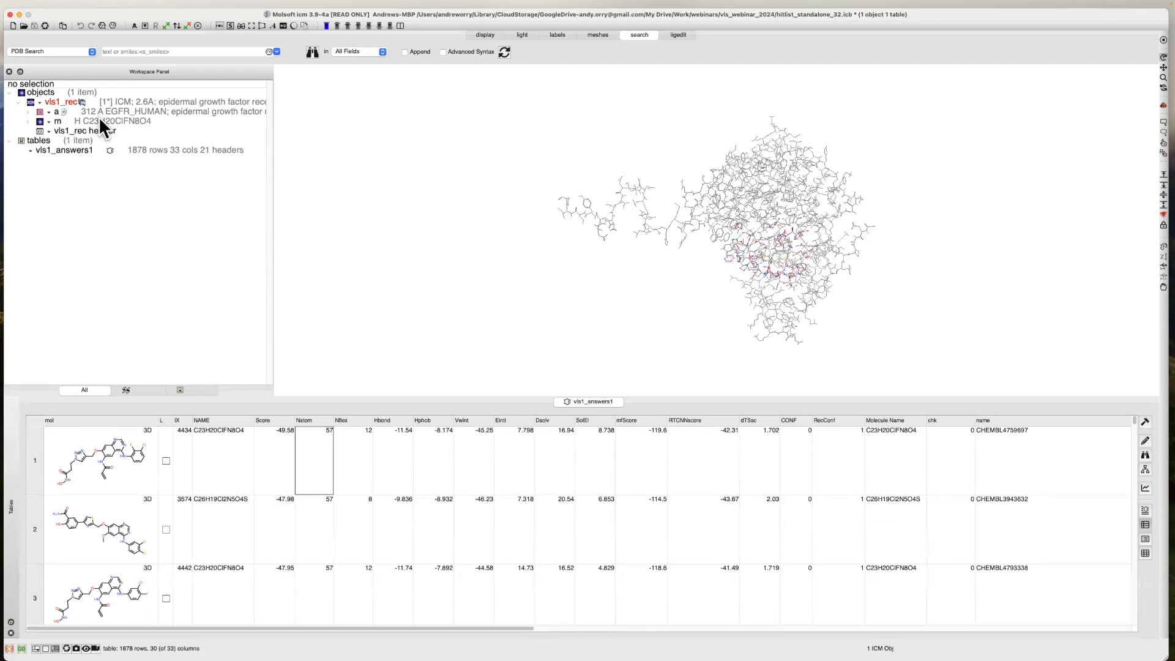
drag(290, 223, 295, 285)
drag(486, 283, 540, 309)
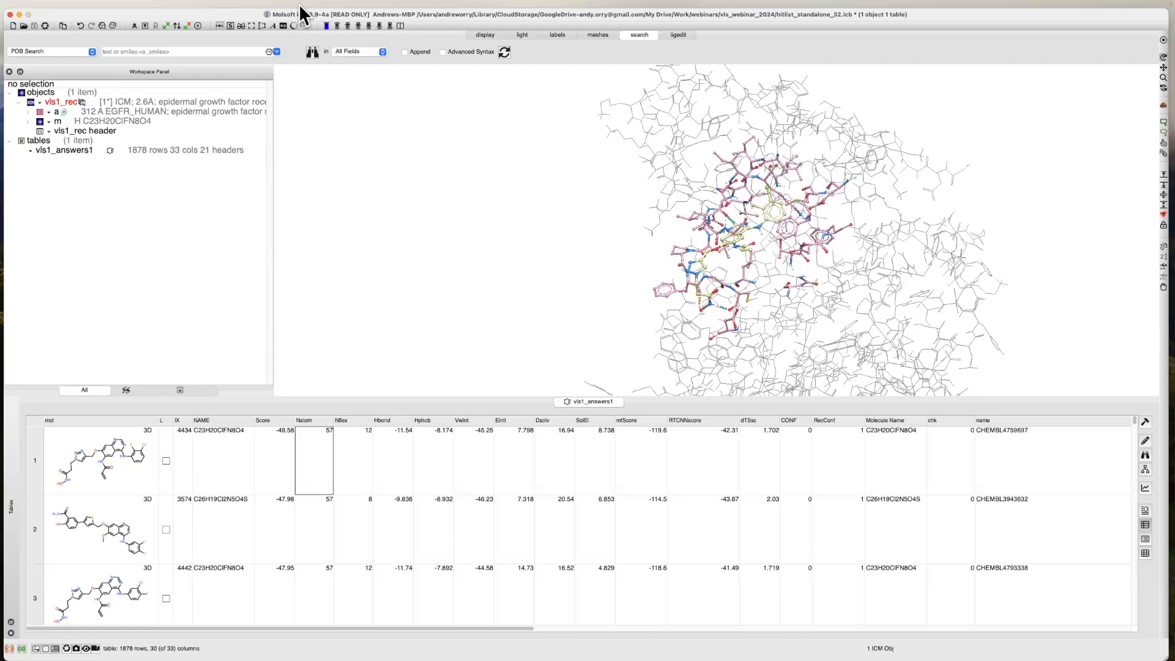
Calculate the molecular weight (molWeight) of the vls1_answers1 compounds and insert it as a new column after mol.
mouse_move(299, 4)
click(220, 5)
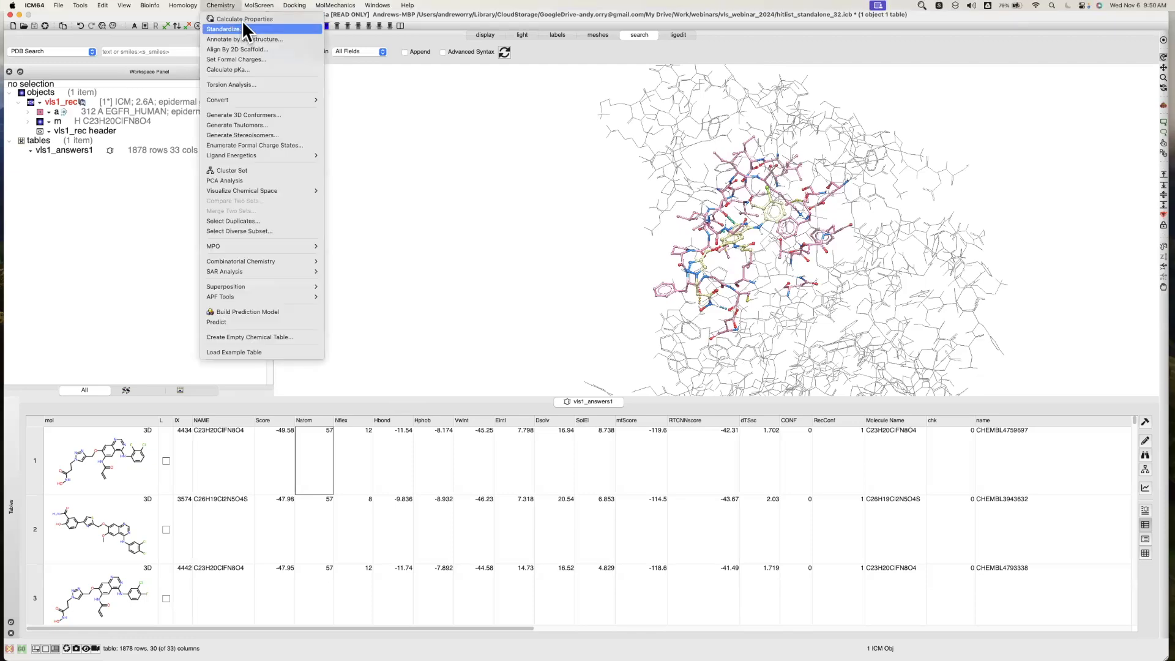
click(394, 218)
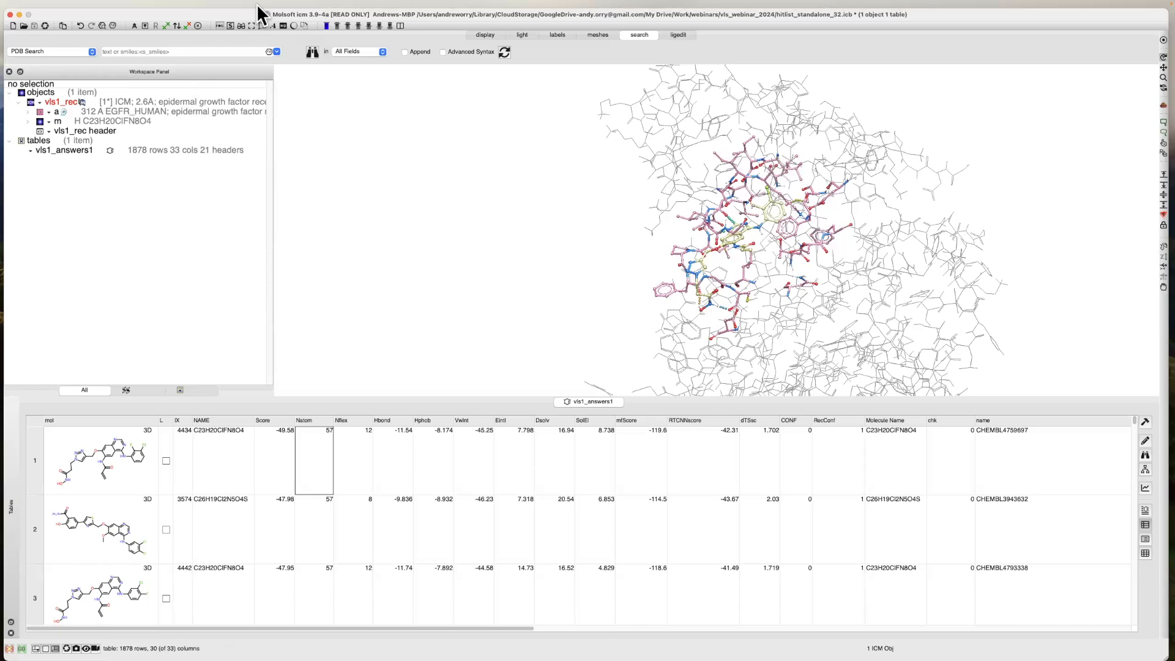
click(221, 5)
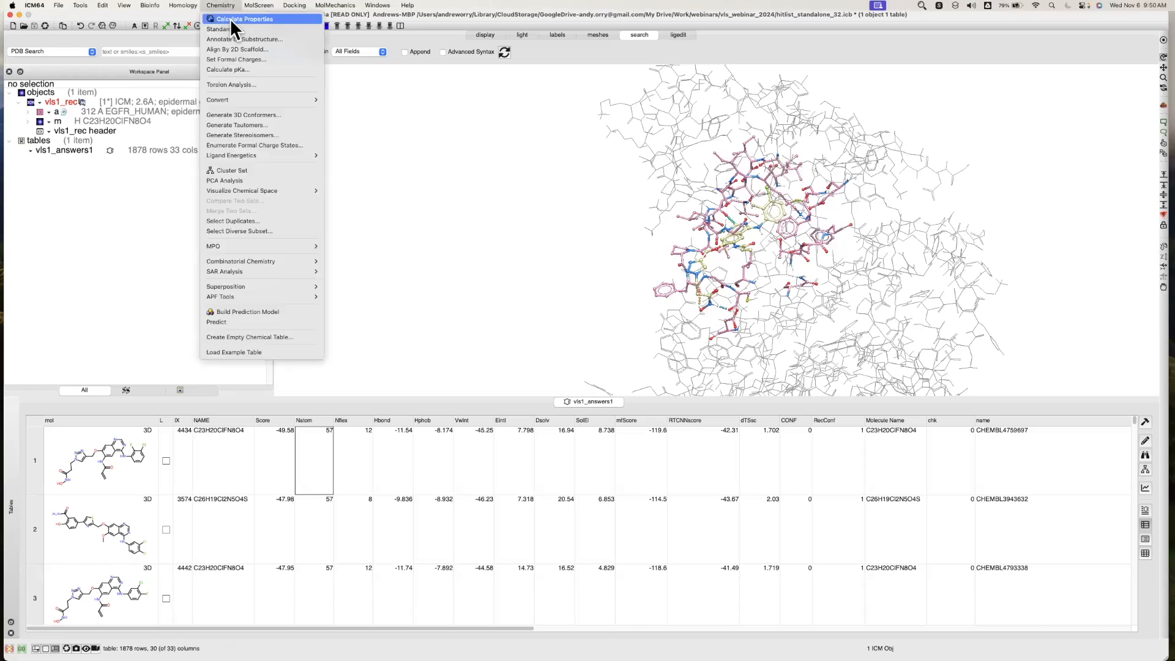
click(234, 19)
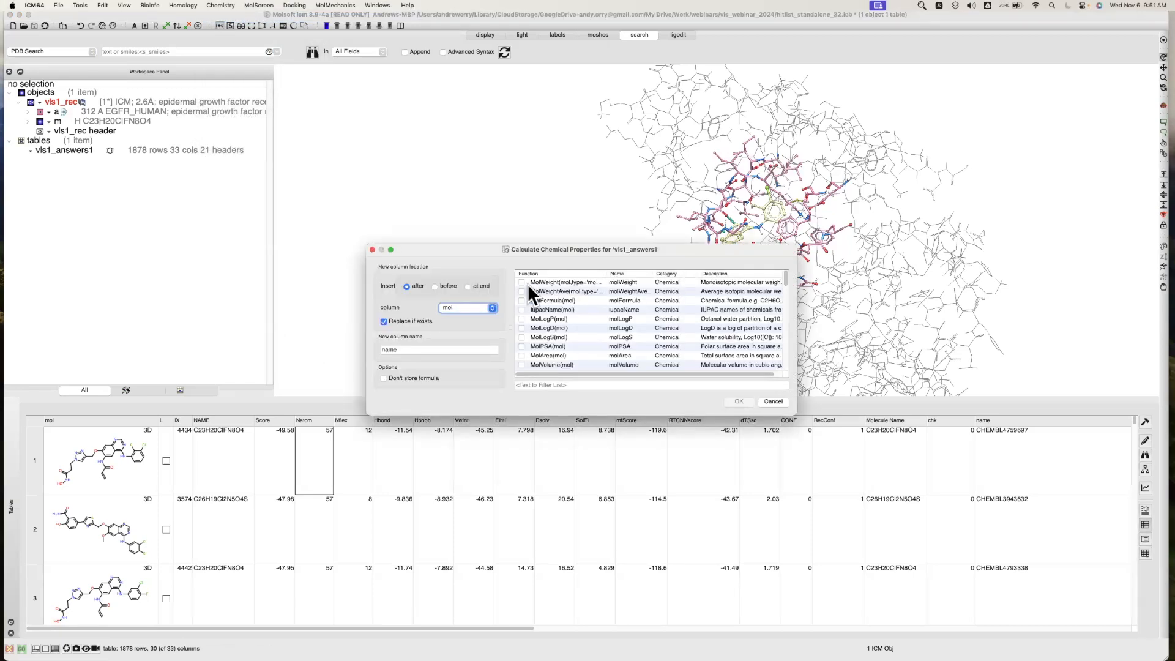
click(521, 282)
scroll(577, 342, down, 20)
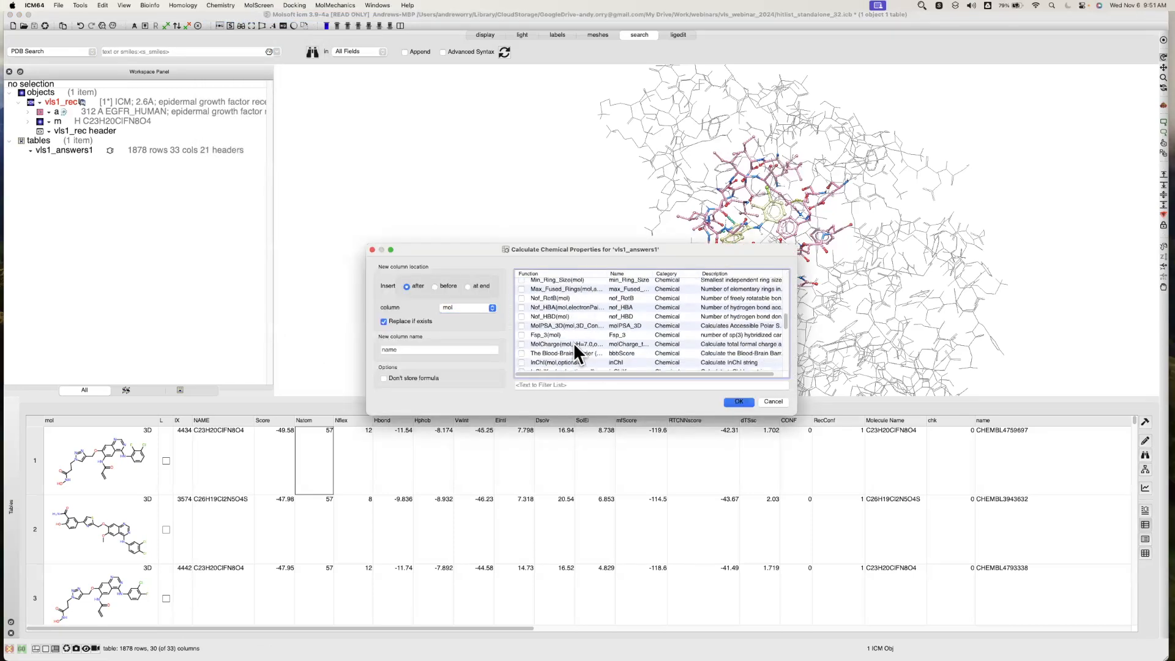
click(739, 402)
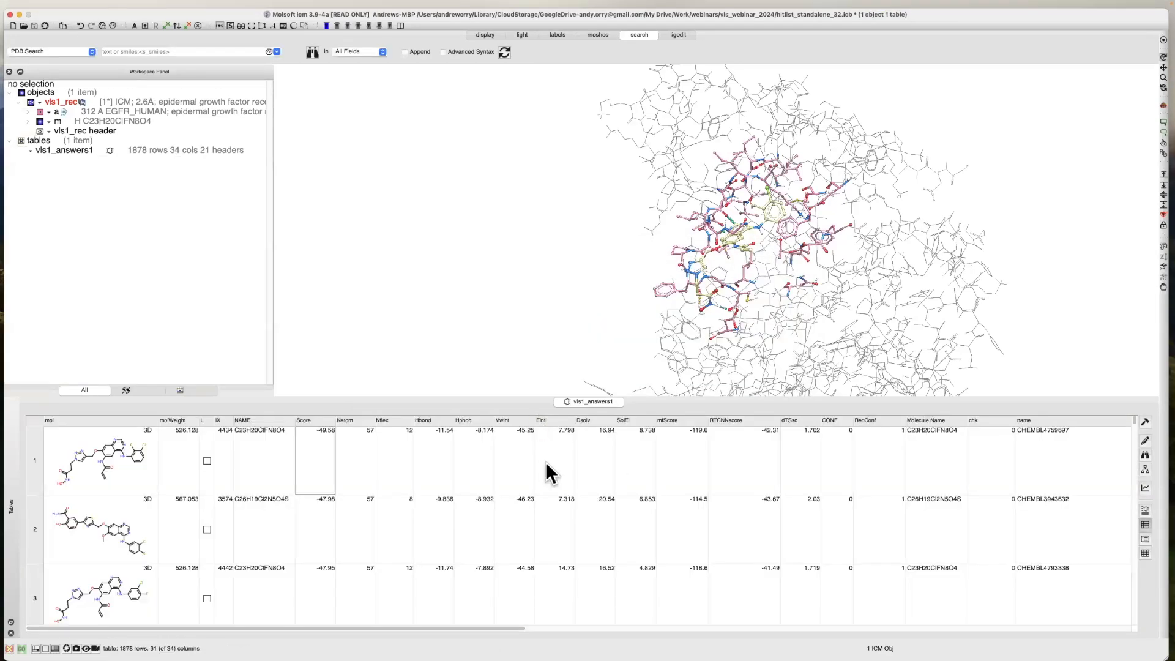
Set up a new plot of the vls1_answers1 table with Score on the X axis and RTCNNscore on the Y axis.
click(1145, 489)
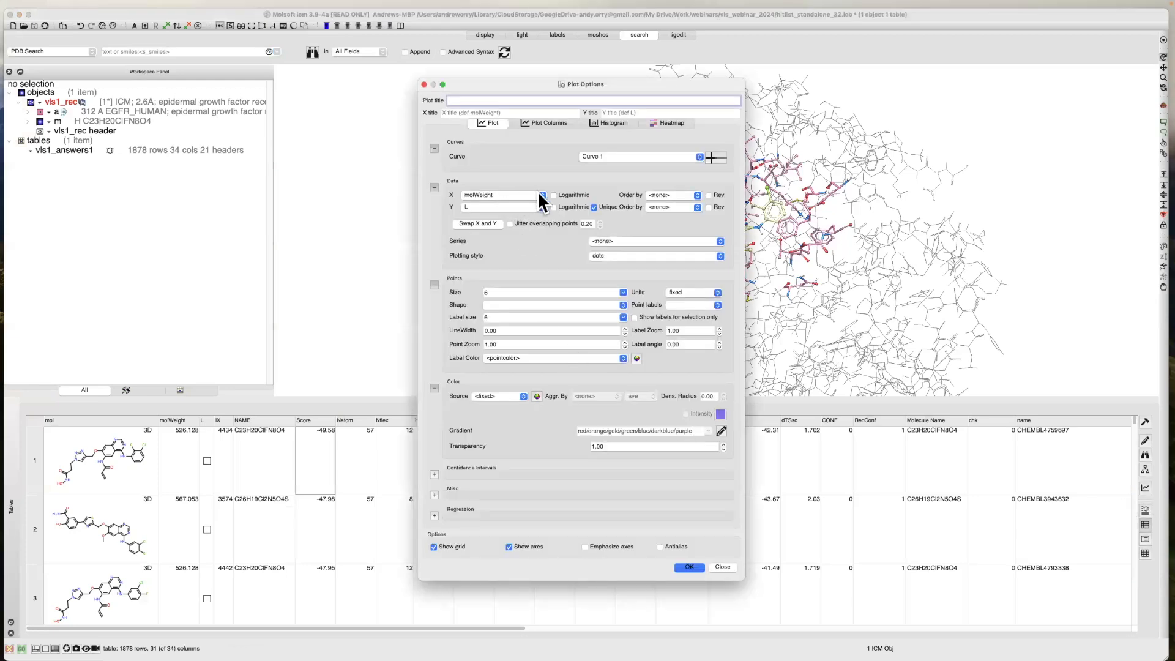
click(541, 197)
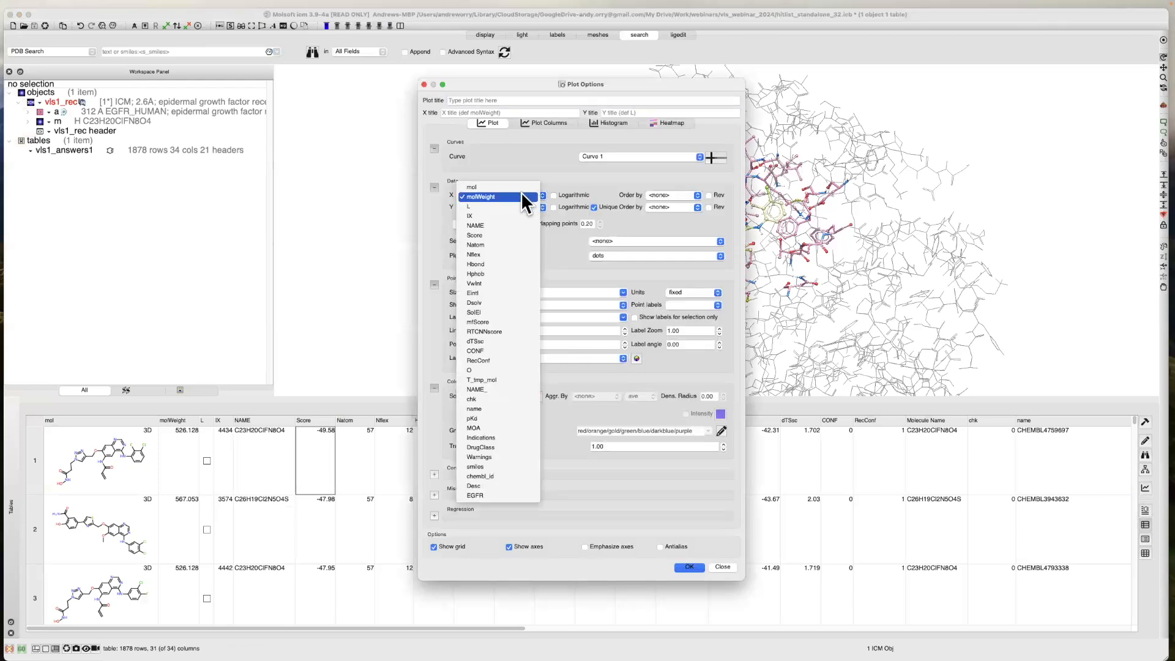
click(487, 234)
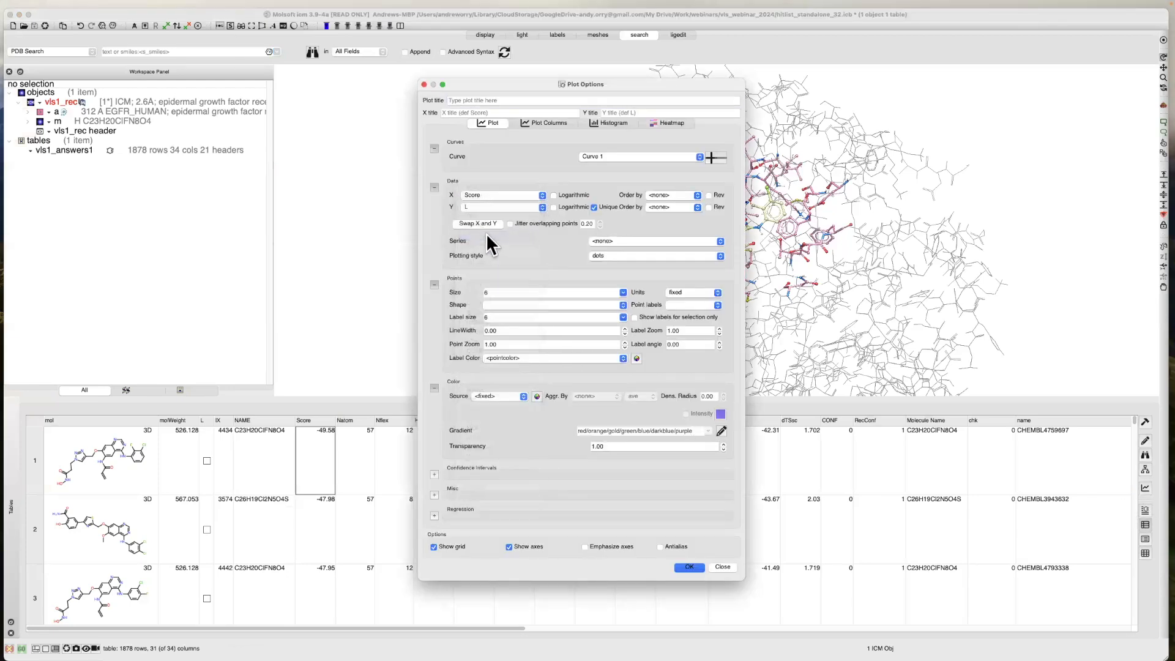
click(541, 206)
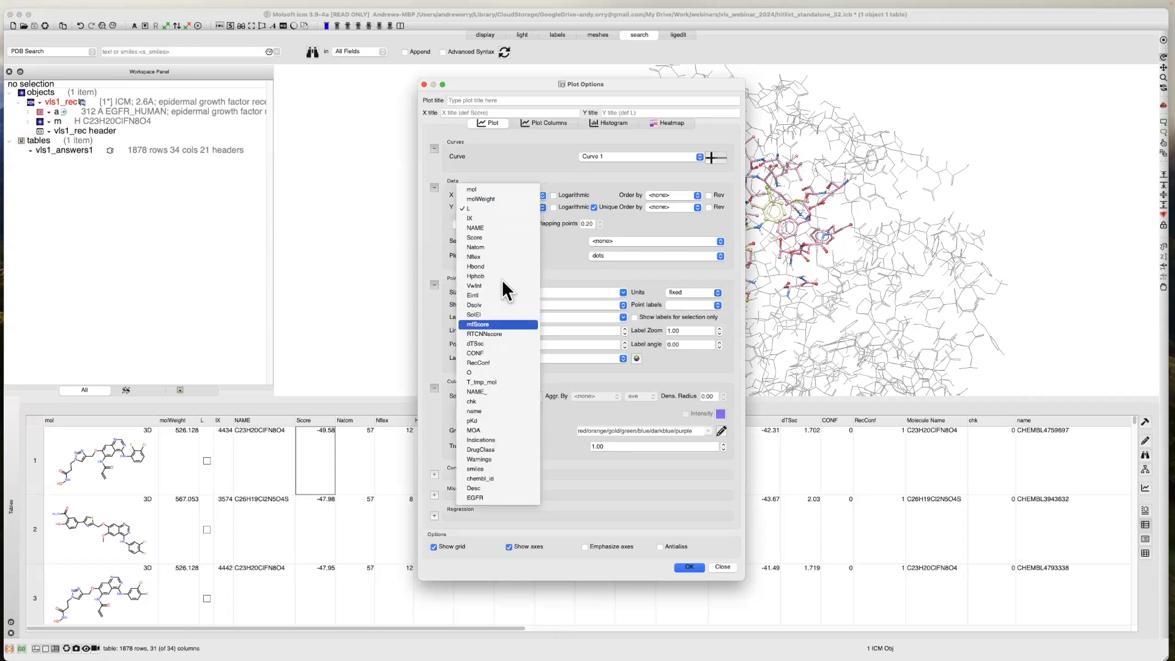
click(489, 324)
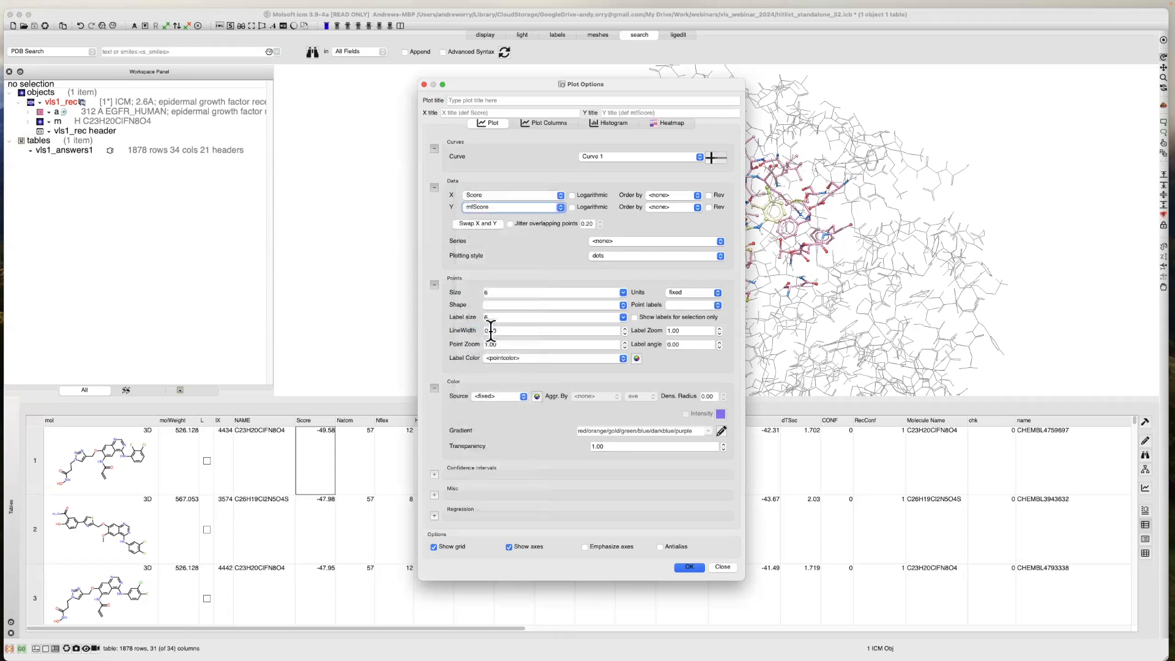
click(558, 206)
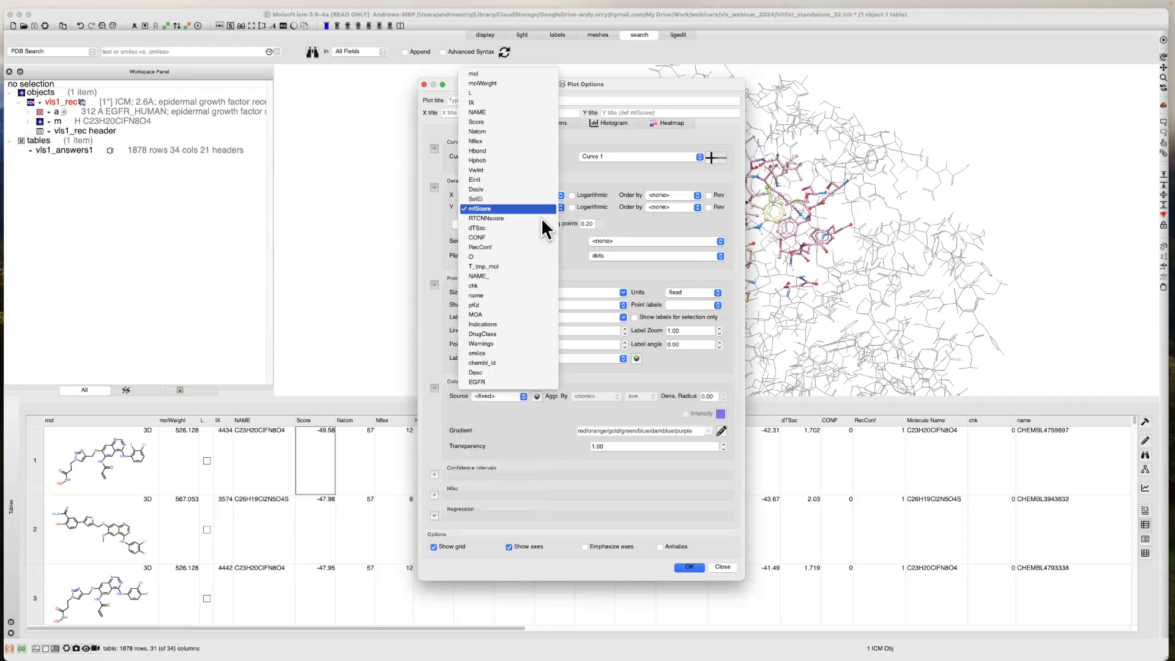
click(502, 219)
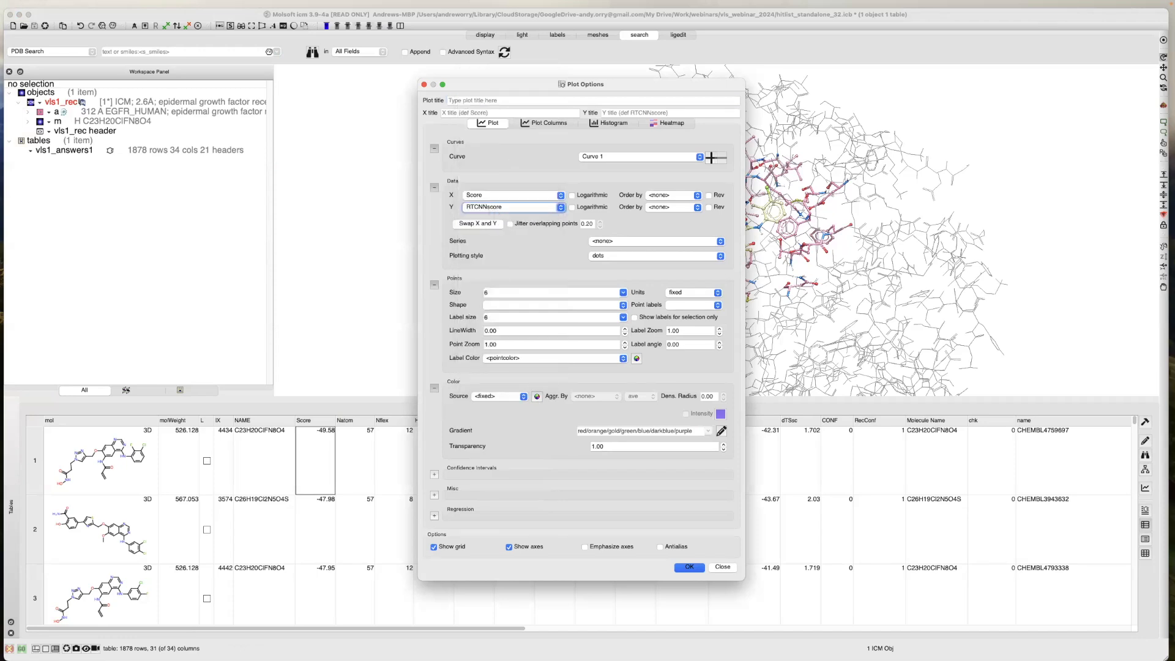
key(ctrl+z)
key(Escape)
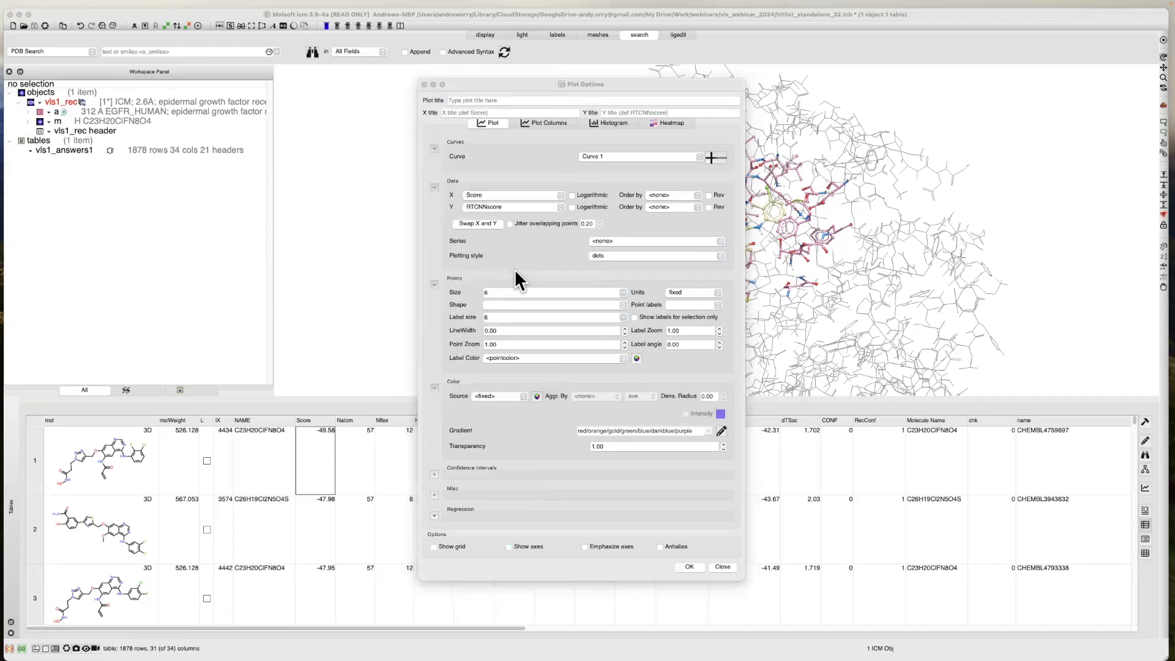
Size the plot points by molWeight, colour them by Nflex, and create the plot.
click(622, 292)
click(537, 310)
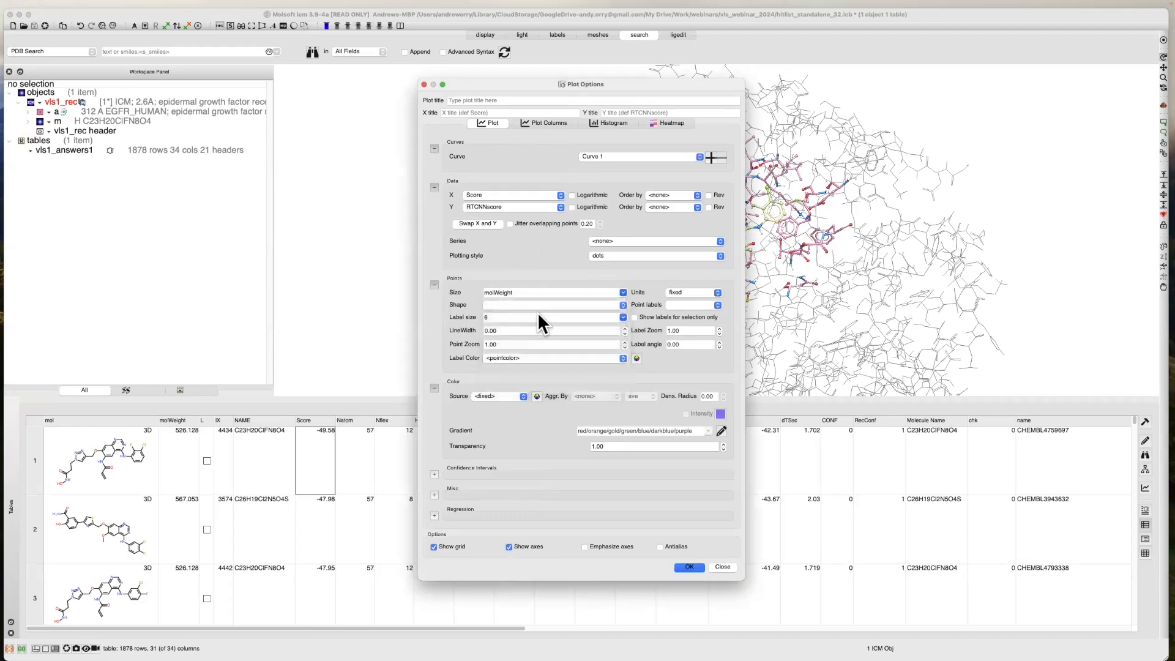
click(502, 393)
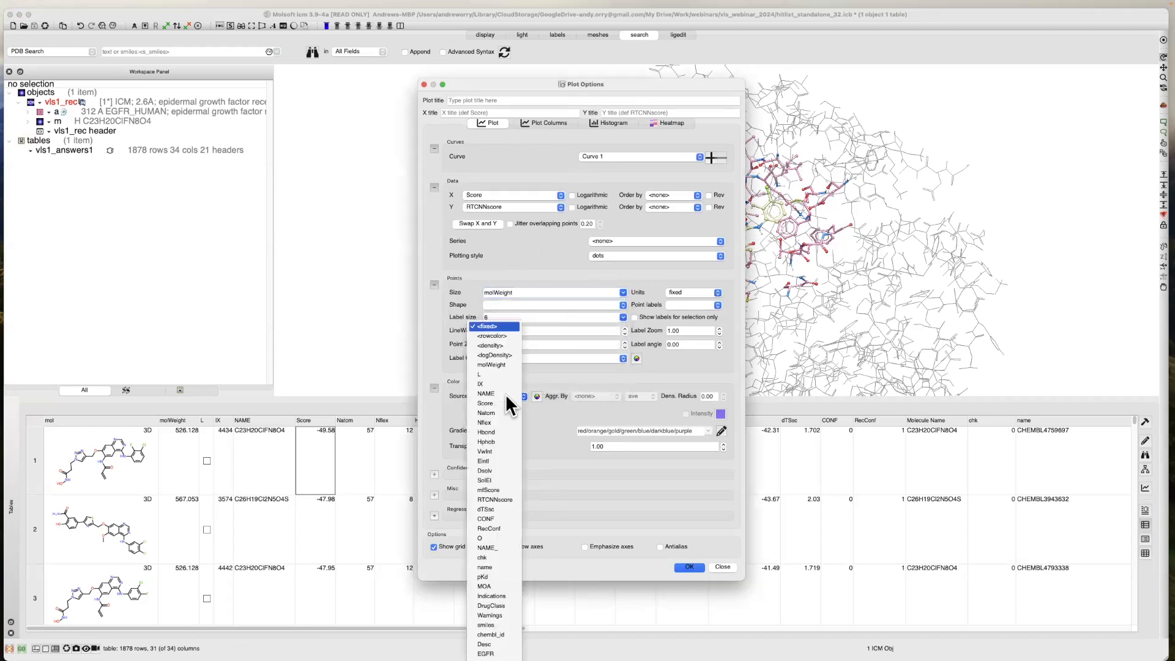
click(492, 423)
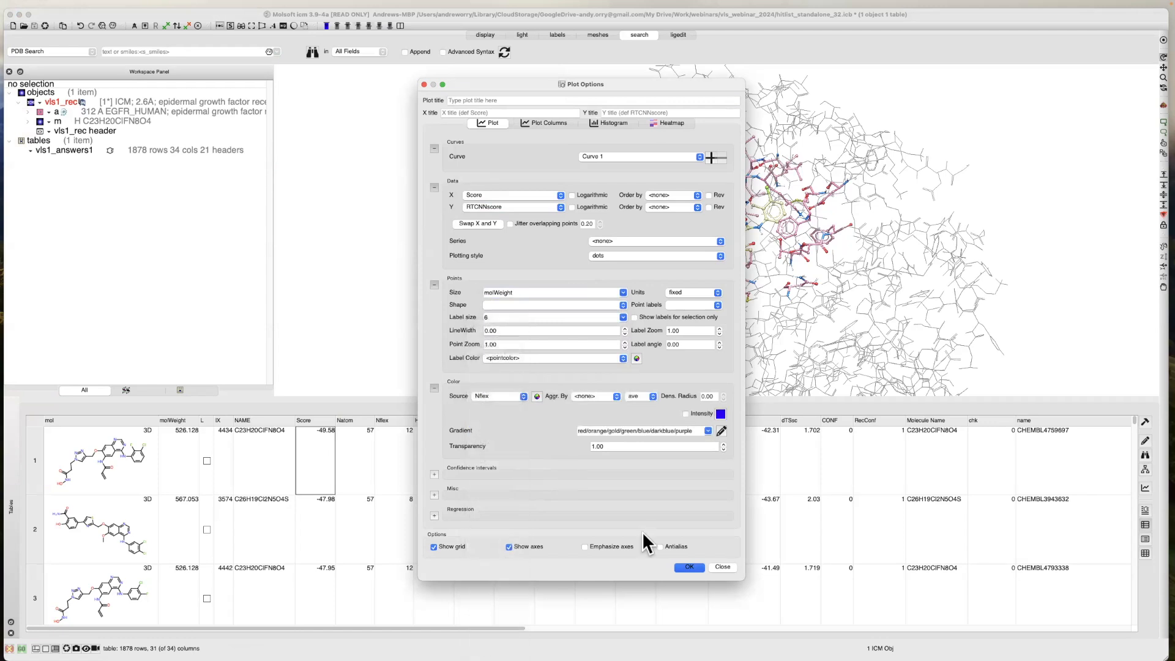
click(686, 567)
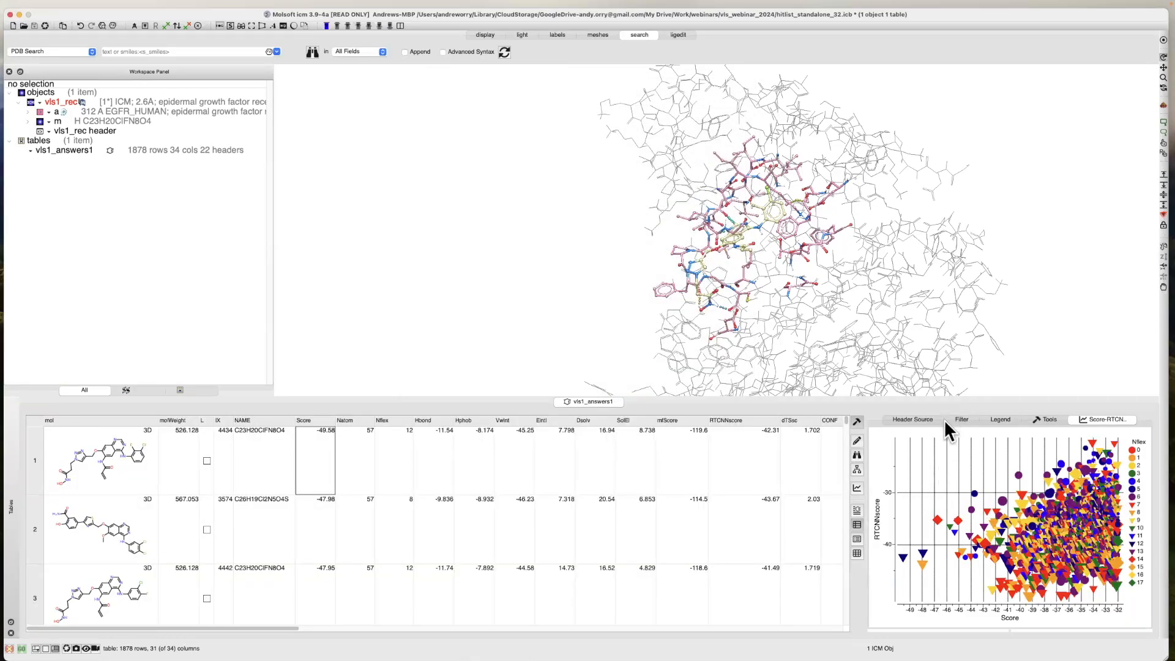
Reopen the options of the Score–RTCNNscore plot and apply <rowcolor> as the colour source of its points.
right_click(971, 456)
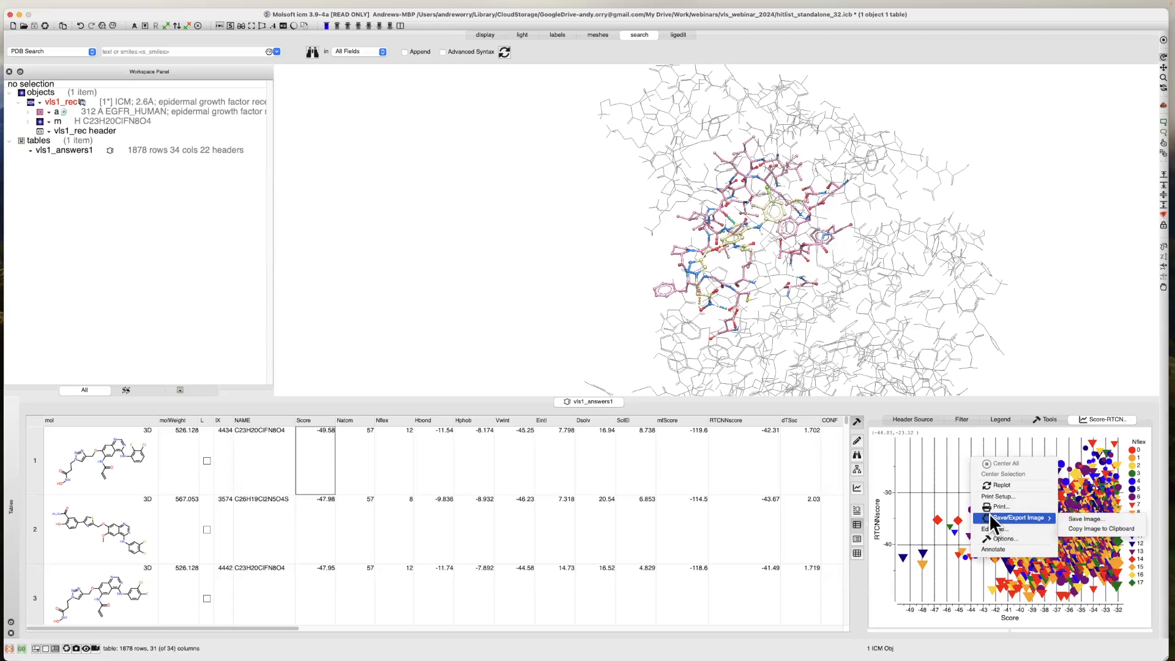
click(993, 549)
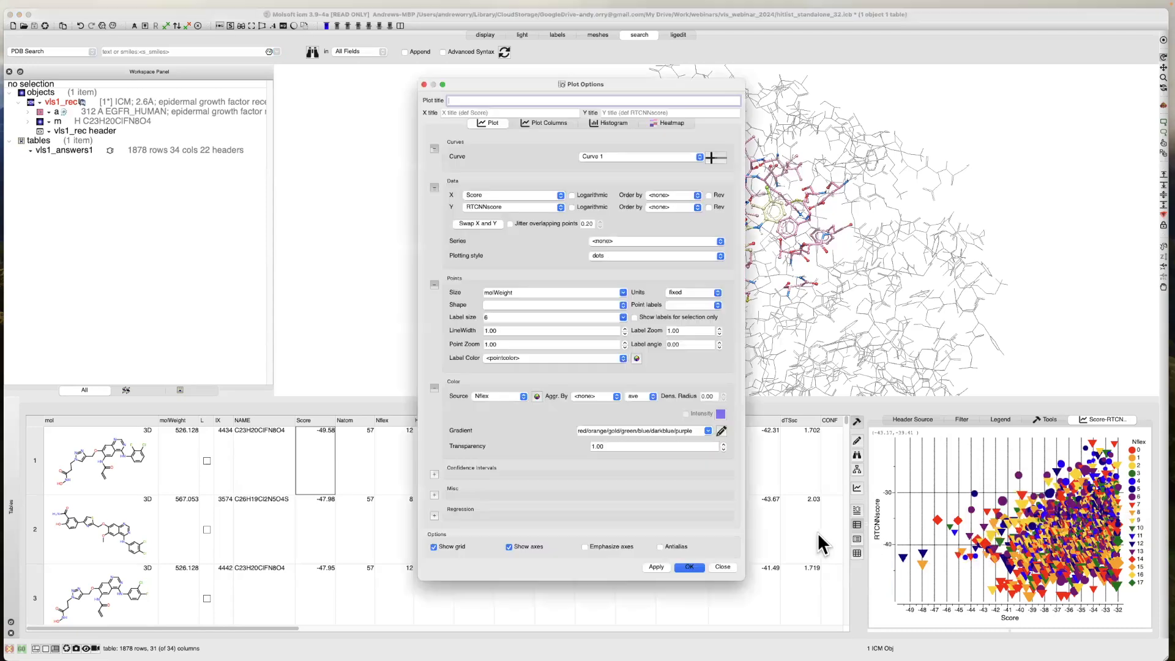
click(500, 395)
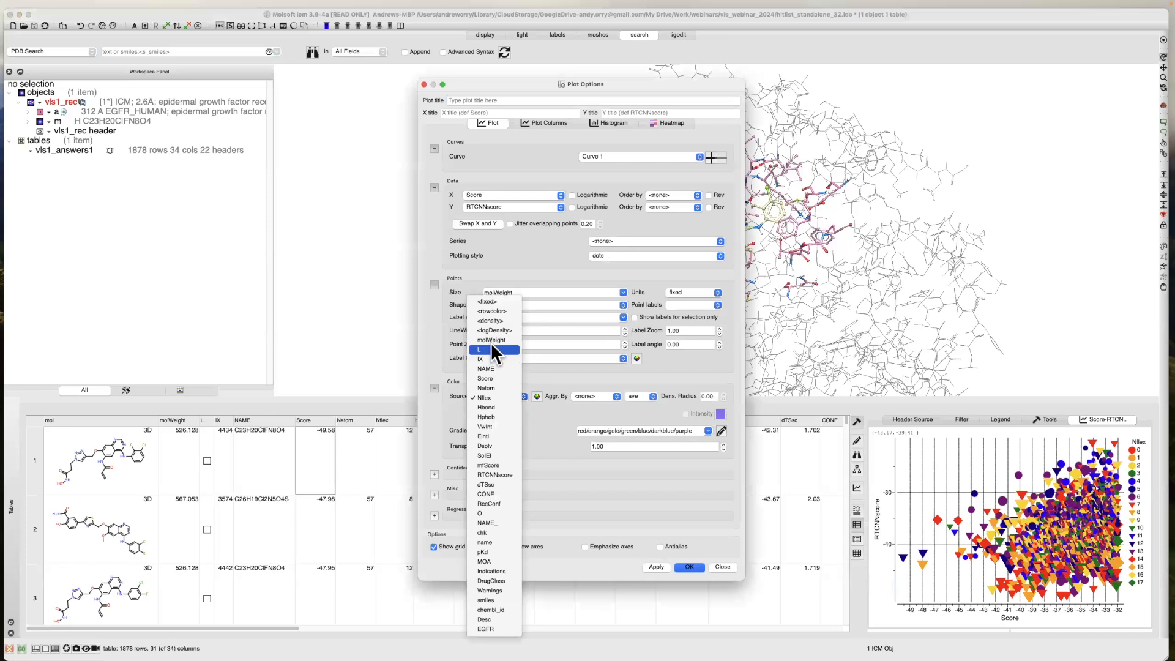
click(492, 311)
click(655, 565)
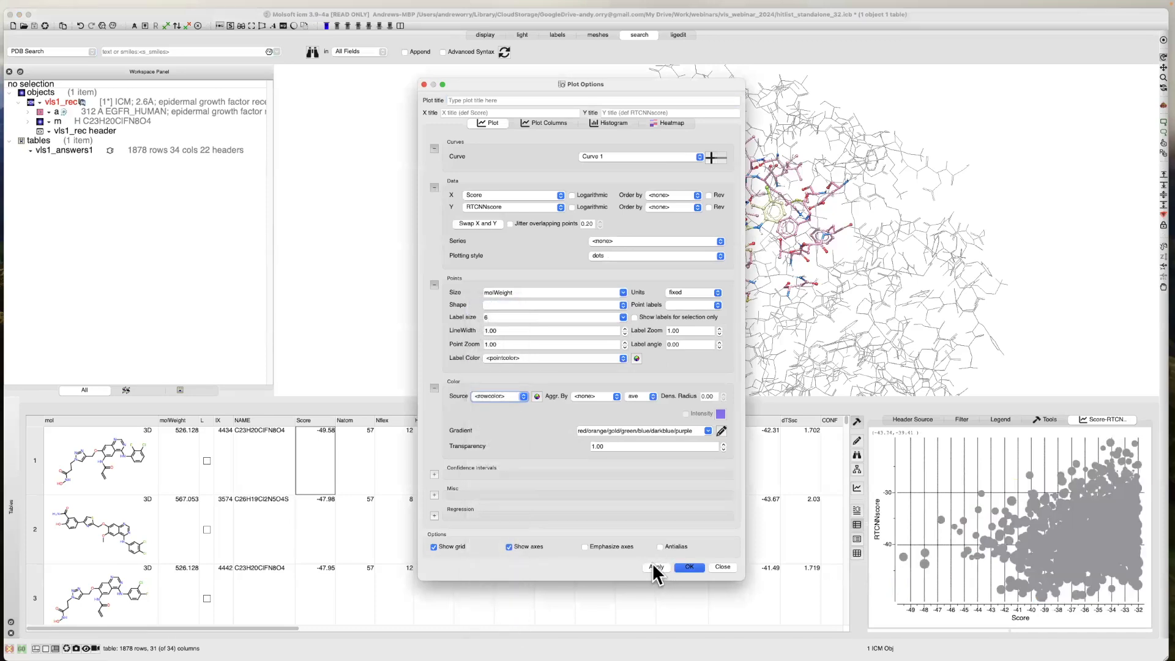
Apply the <fixed> colour source to the points of the Score–RTCNNscore plot and close its options.
click(493, 395)
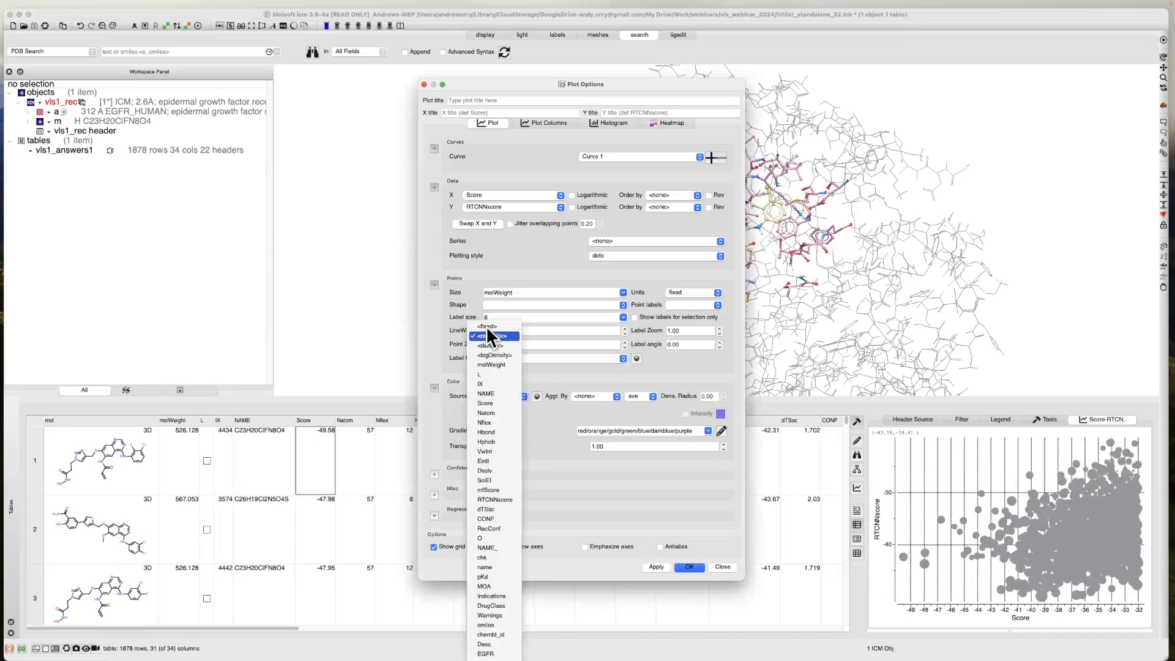
click(497, 345)
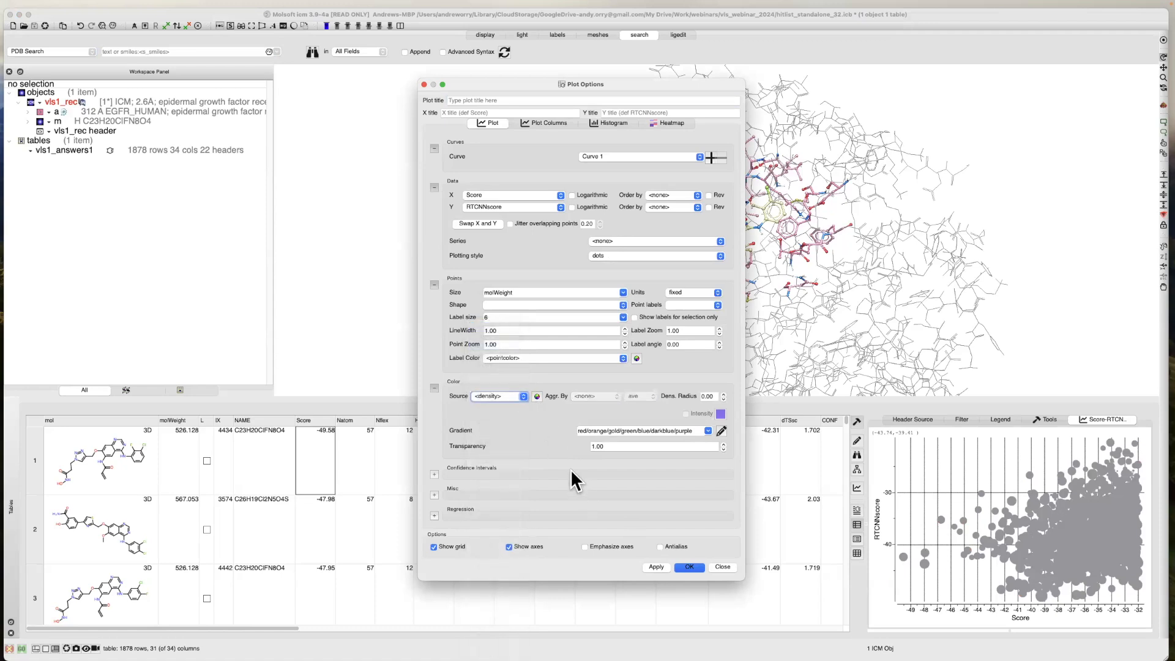
click(512, 397)
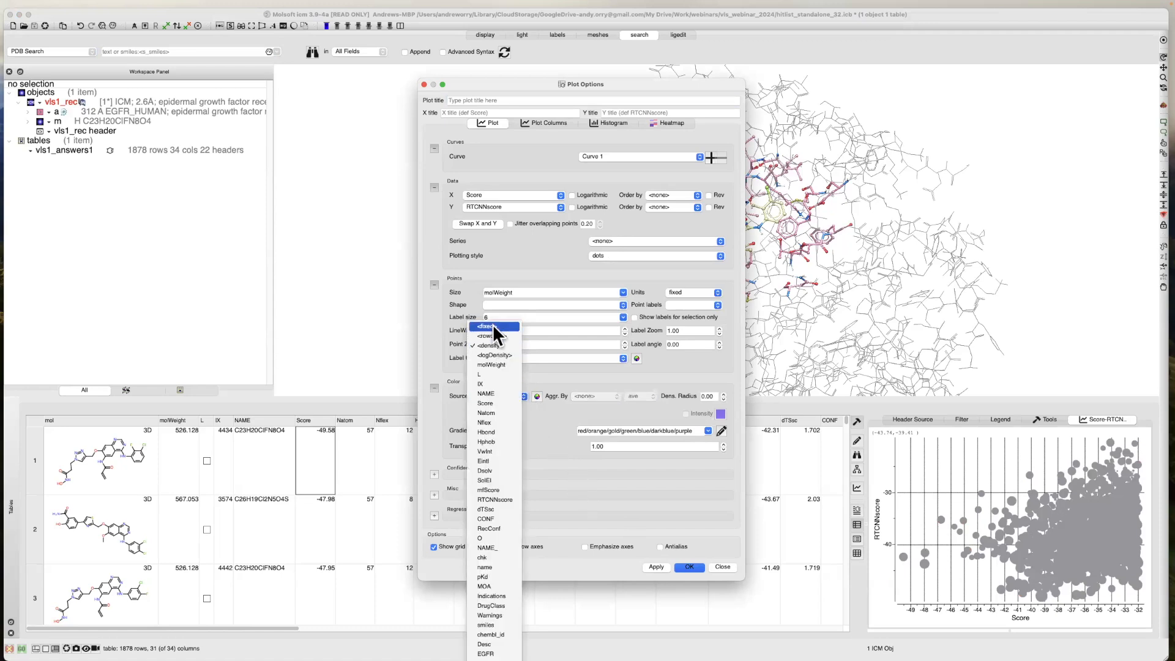
click(495, 331)
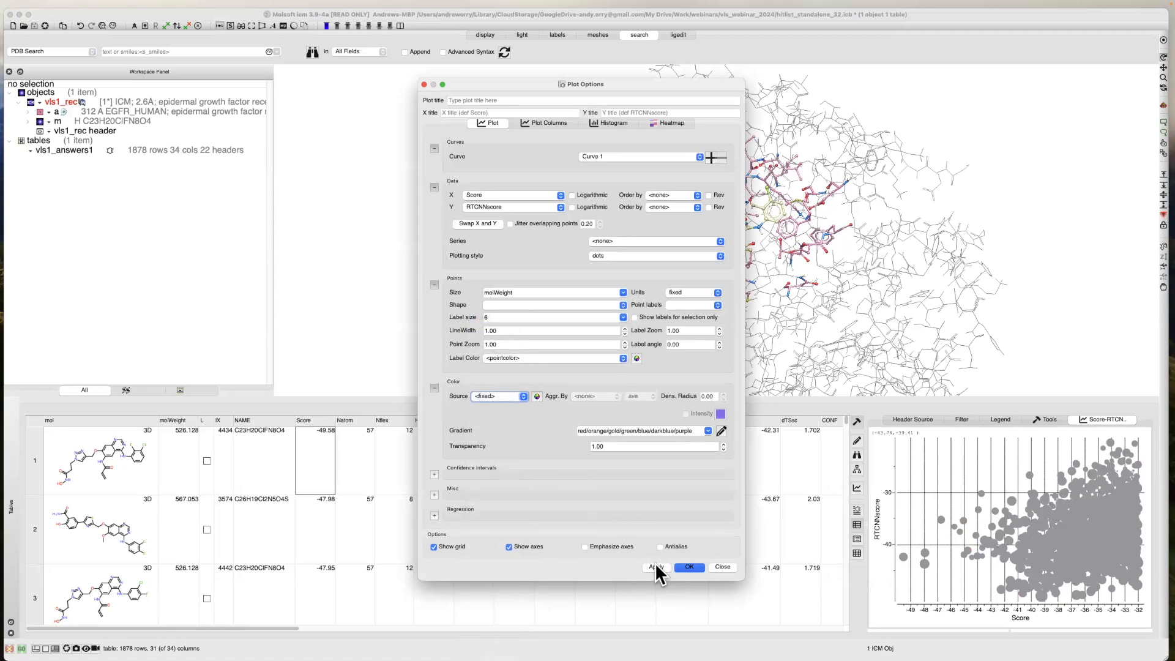
click(655, 567)
click(503, 395)
click(495, 383)
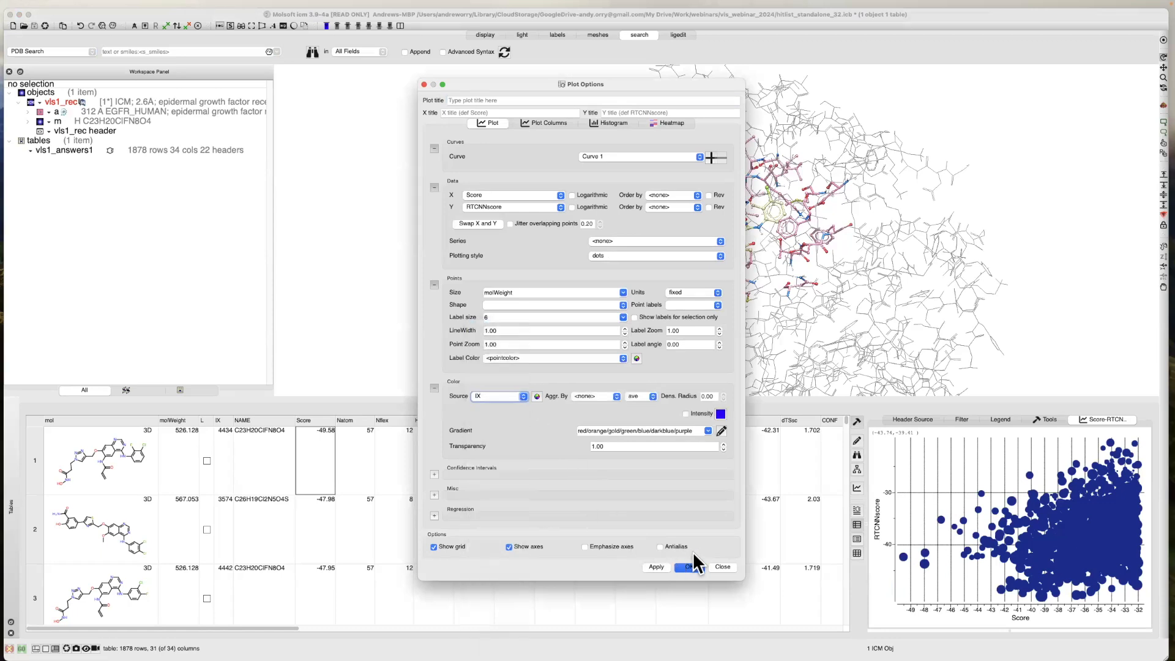
click(722, 567)
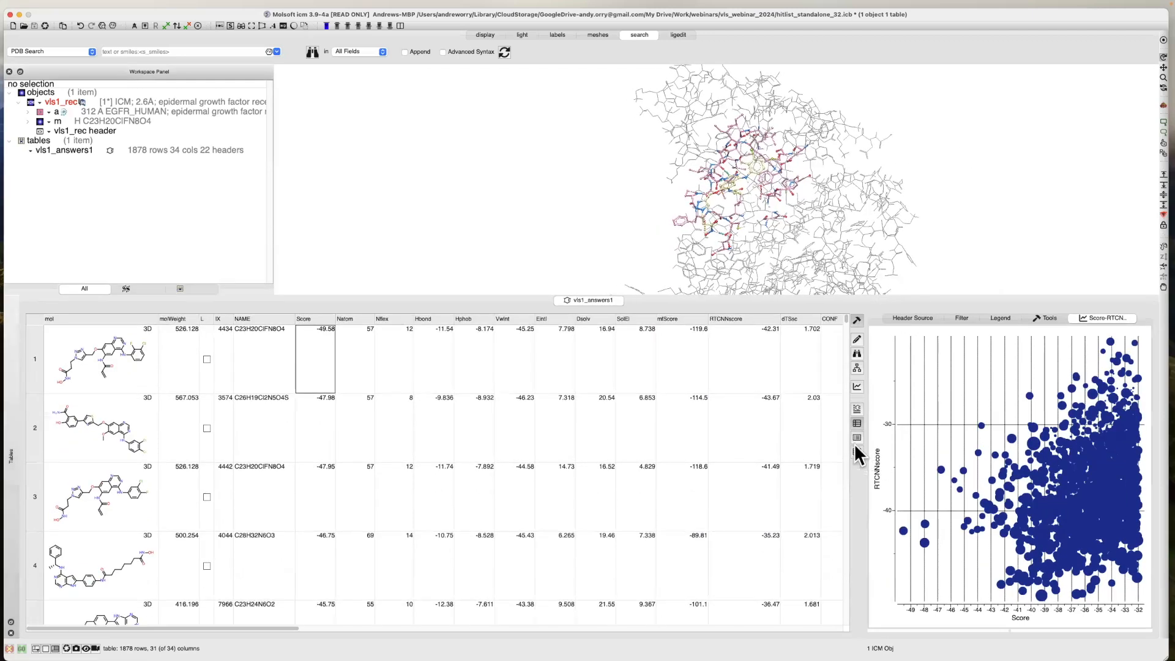
Set up a second plot of the vls1_answers1 hits with Score on X and RTCNNscore on Y.
click(855, 386)
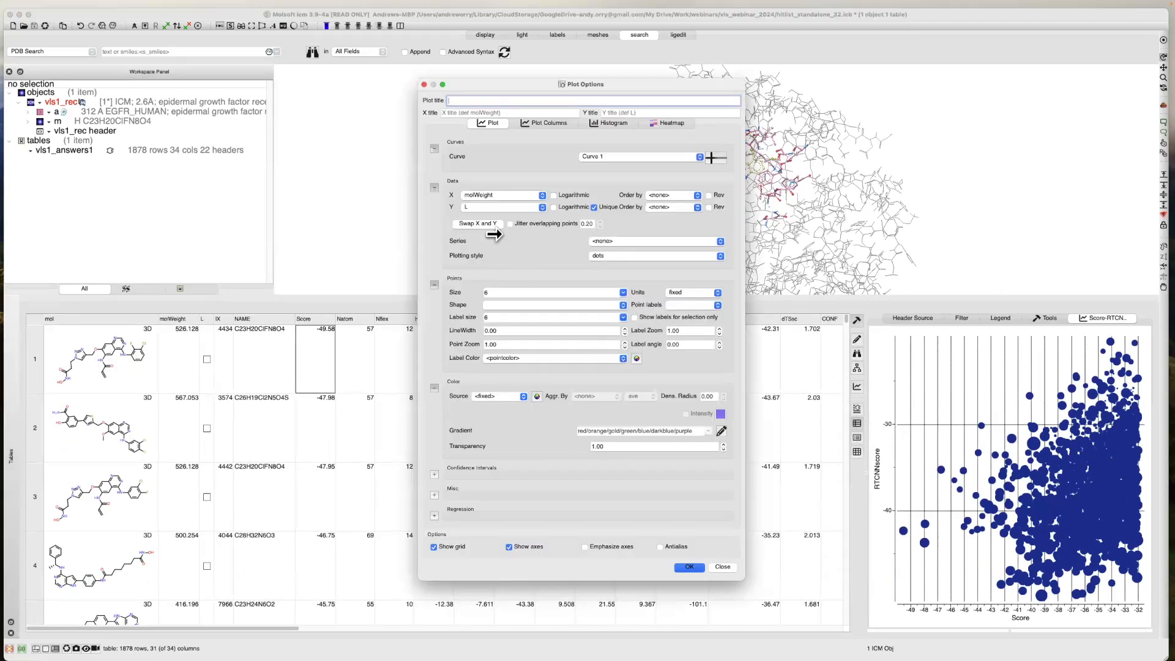
click(495, 196)
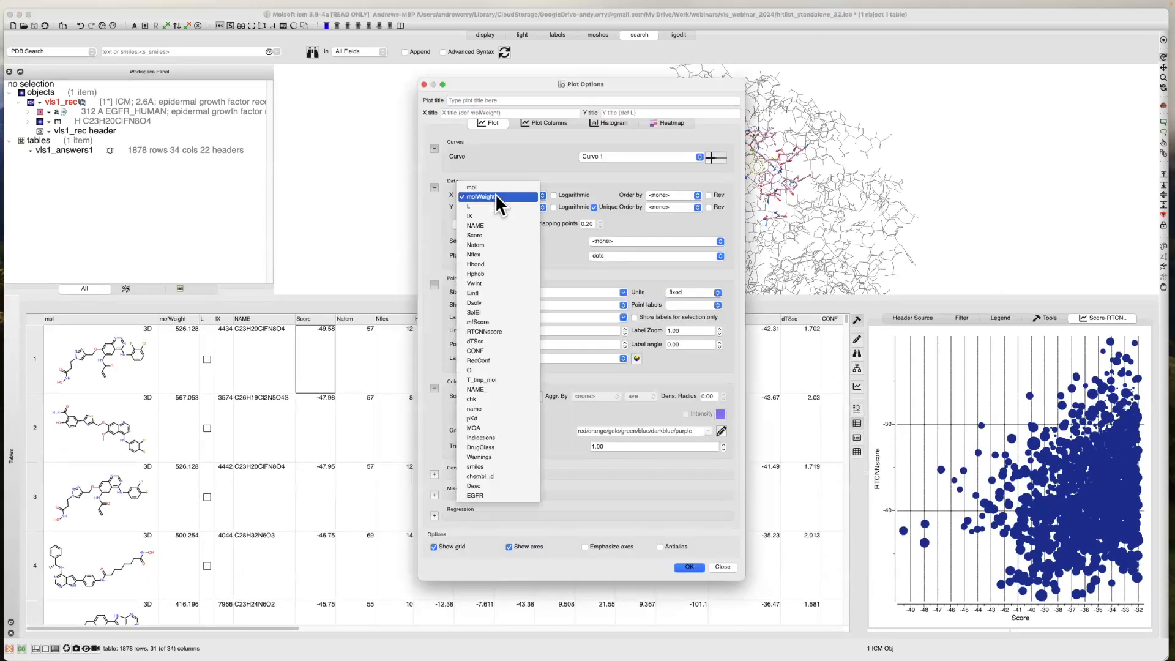
click(487, 224)
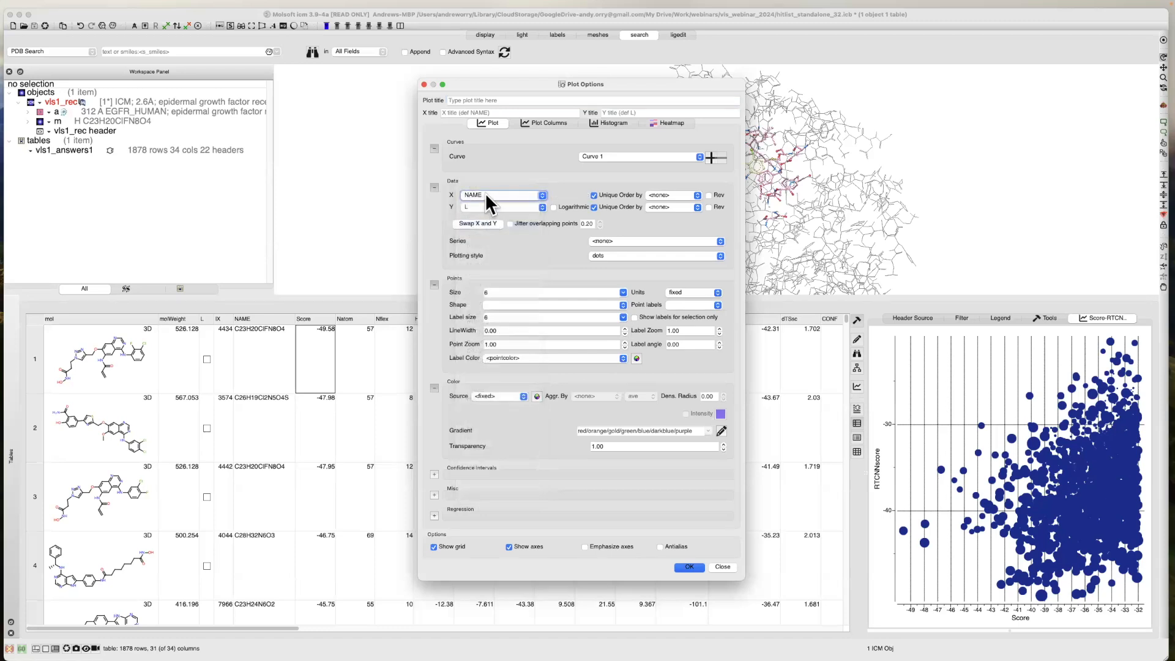
click(486, 193)
click(482, 205)
click(484, 208)
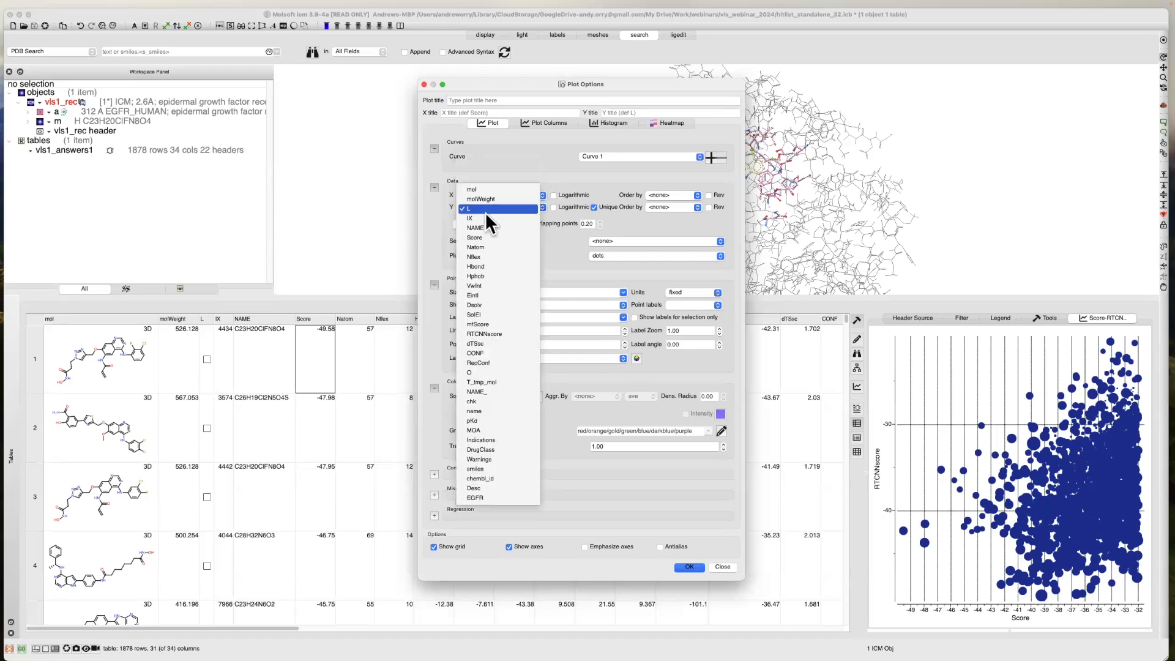
click(489, 334)
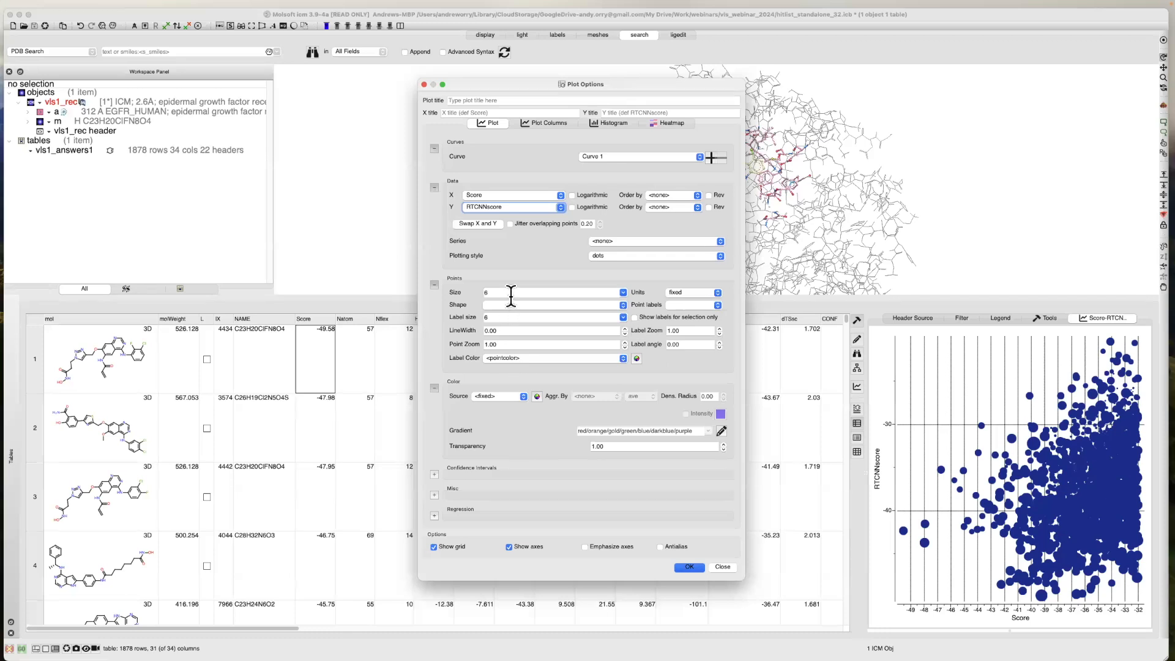
Colour the second plot's points by molWeight, create the plot, and widen the plot area beside the table.
click(486, 395)
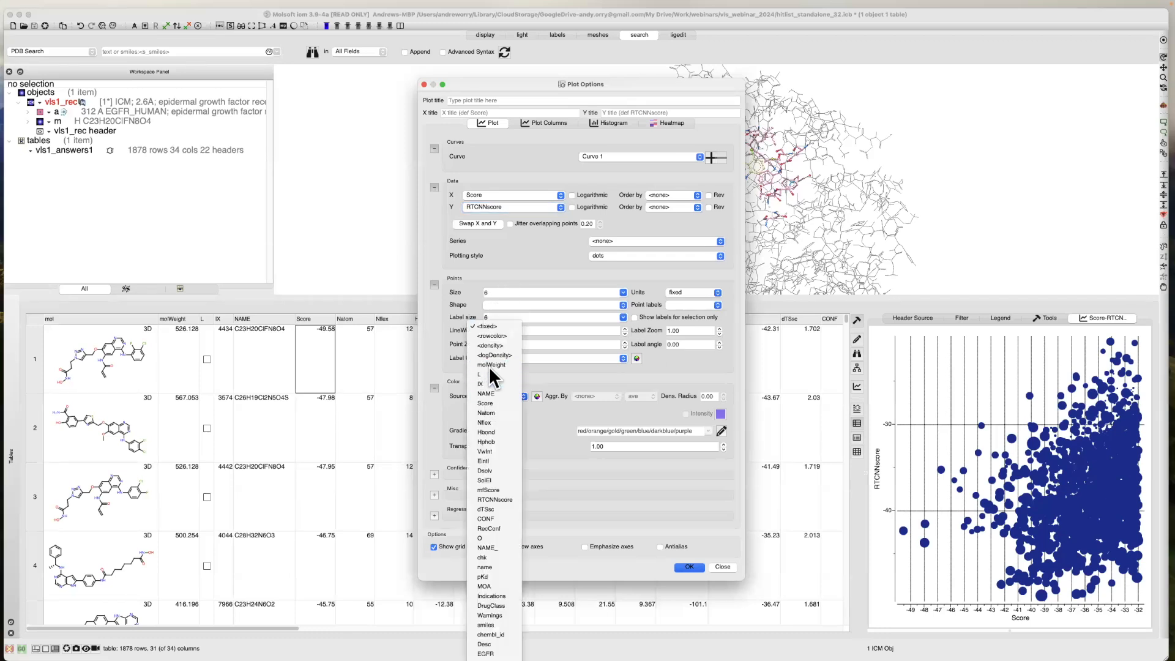
click(489, 366)
click(690, 566)
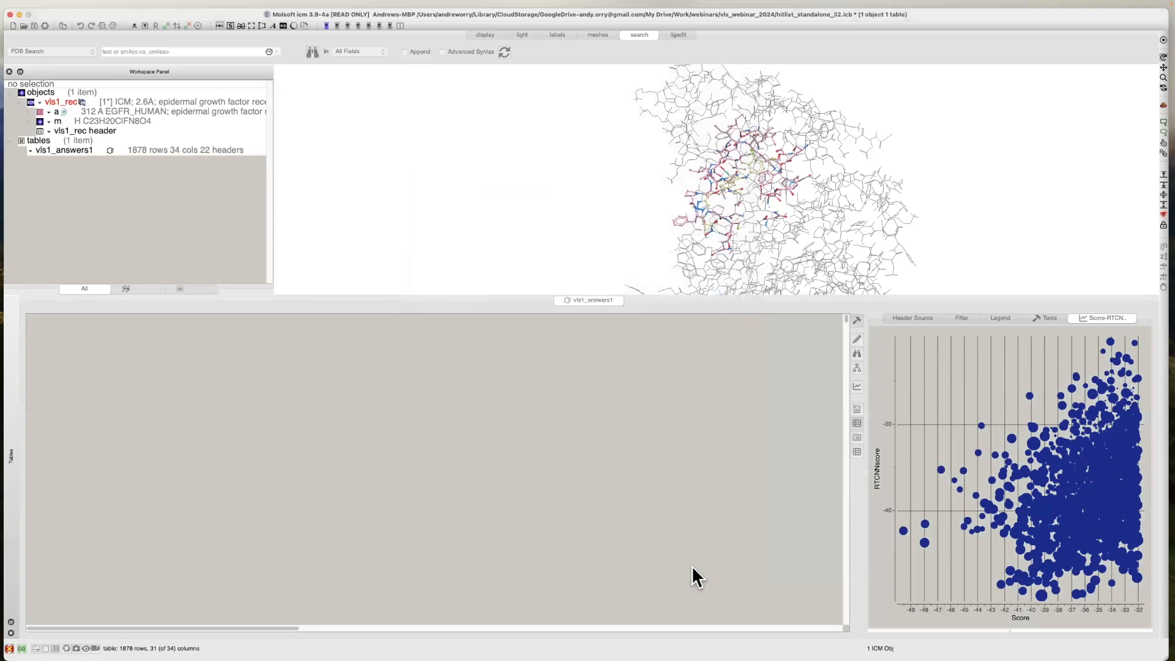
drag(861, 481, 748, 487)
Switch to the slide presentation and advance from Create a Hitlist to the Physics-Based Score slide.
key(super+Tab)
key(super+Tab)
key(super+Tab)
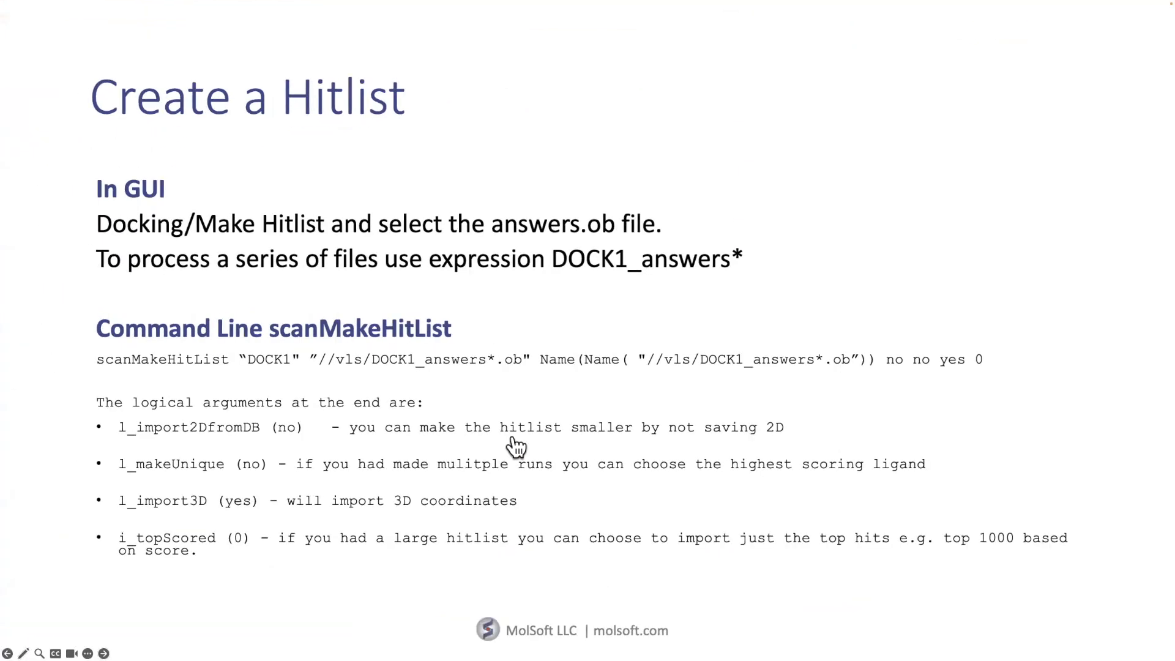
click(512, 438)
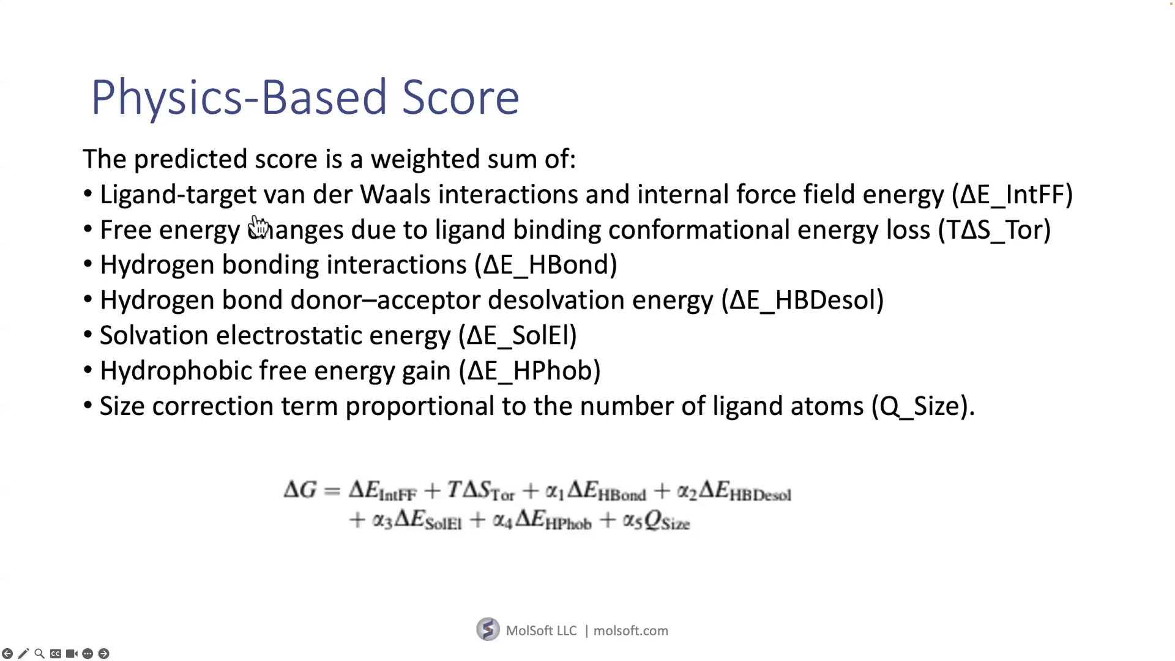
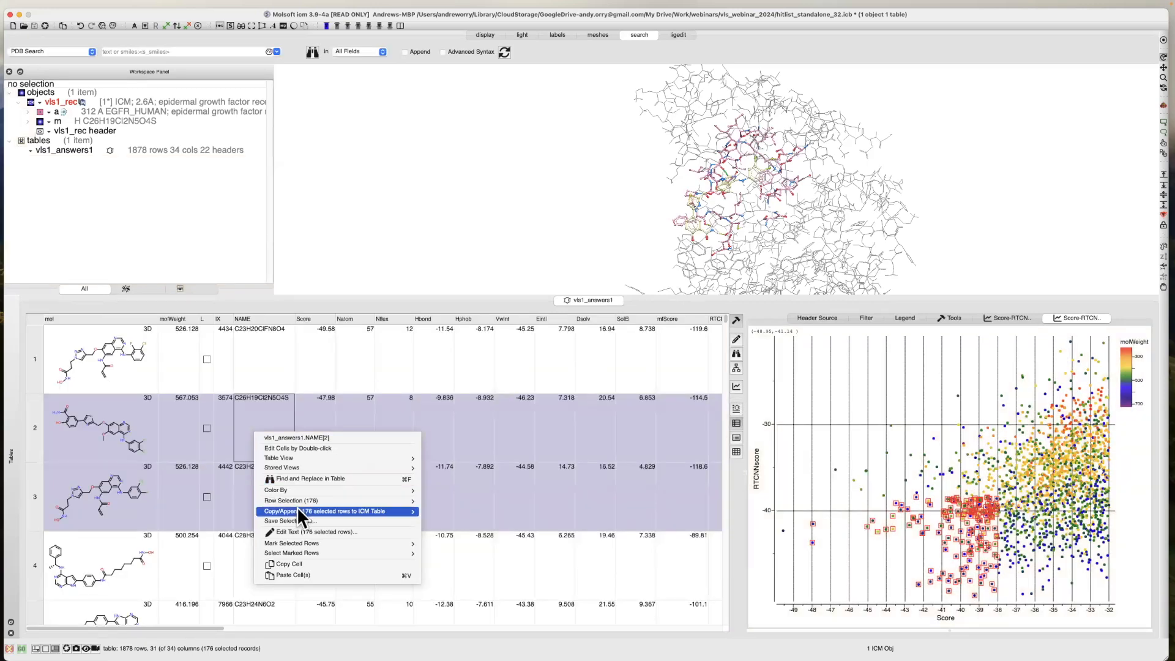
Copy the selected rows of vls1_answers1 into a new ICM table, keeping the suggested table name.
mouse_move(298, 510)
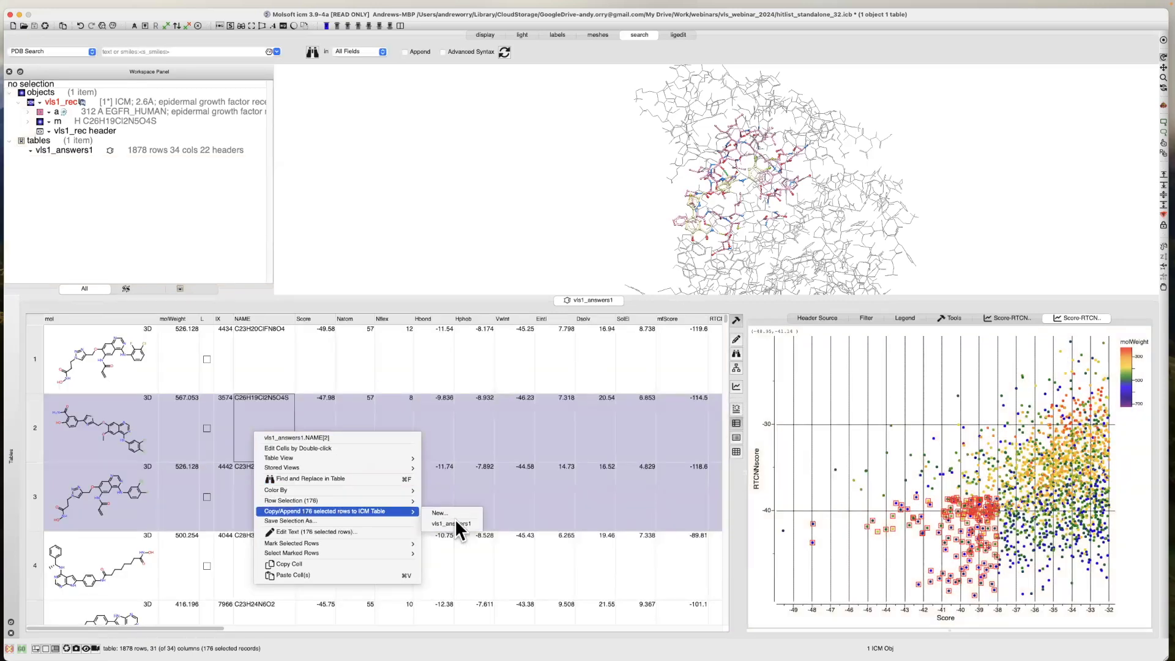
click(453, 514)
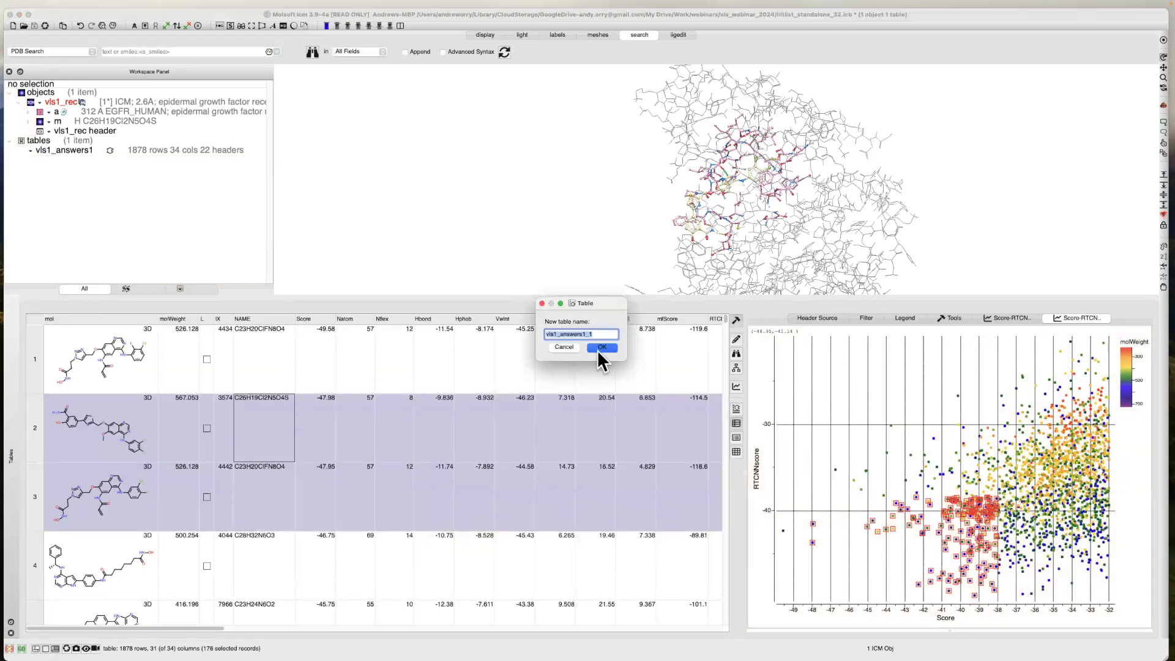
click(601, 347)
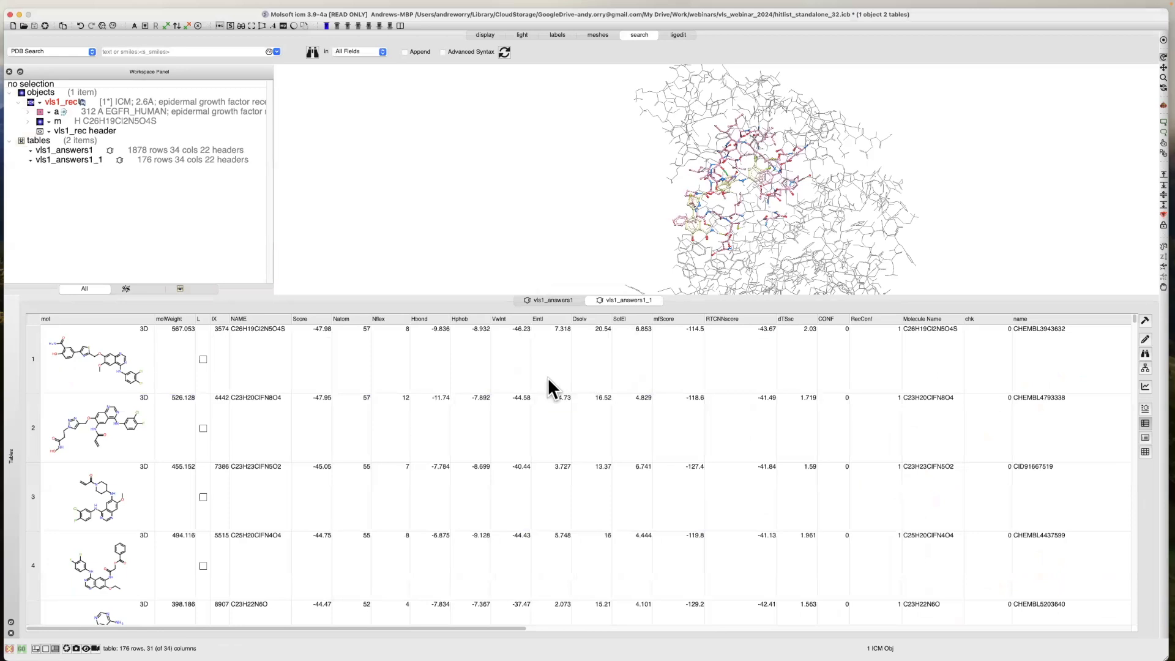
Browse the new vls1_answers1_1 table, visualize the receptor pocket with its ligand using the table's visualization tools, and enlarge the 3D view.
scroll(546, 404, down, 10)
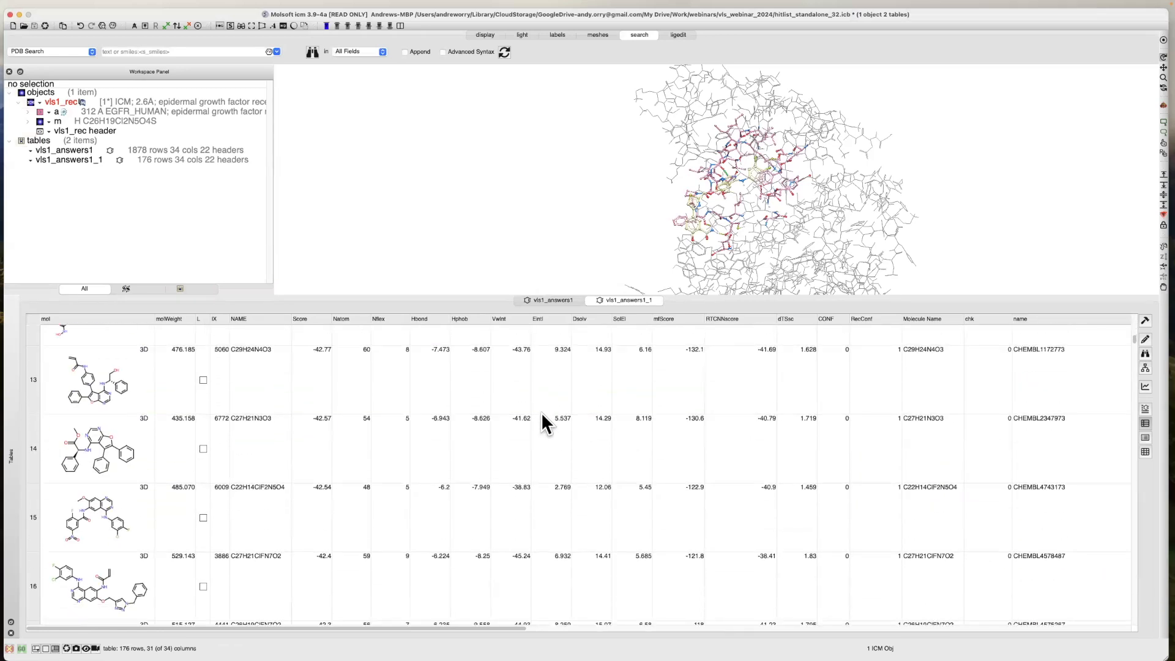
scroll(538, 418, down, 10)
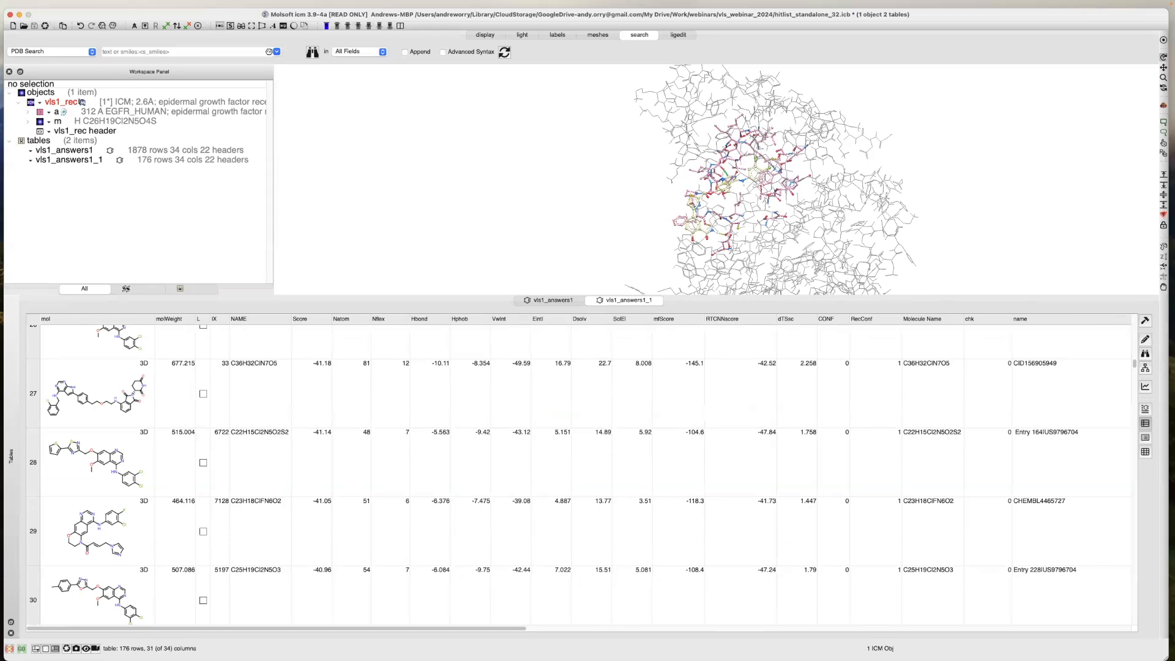
key(alt+super+8)
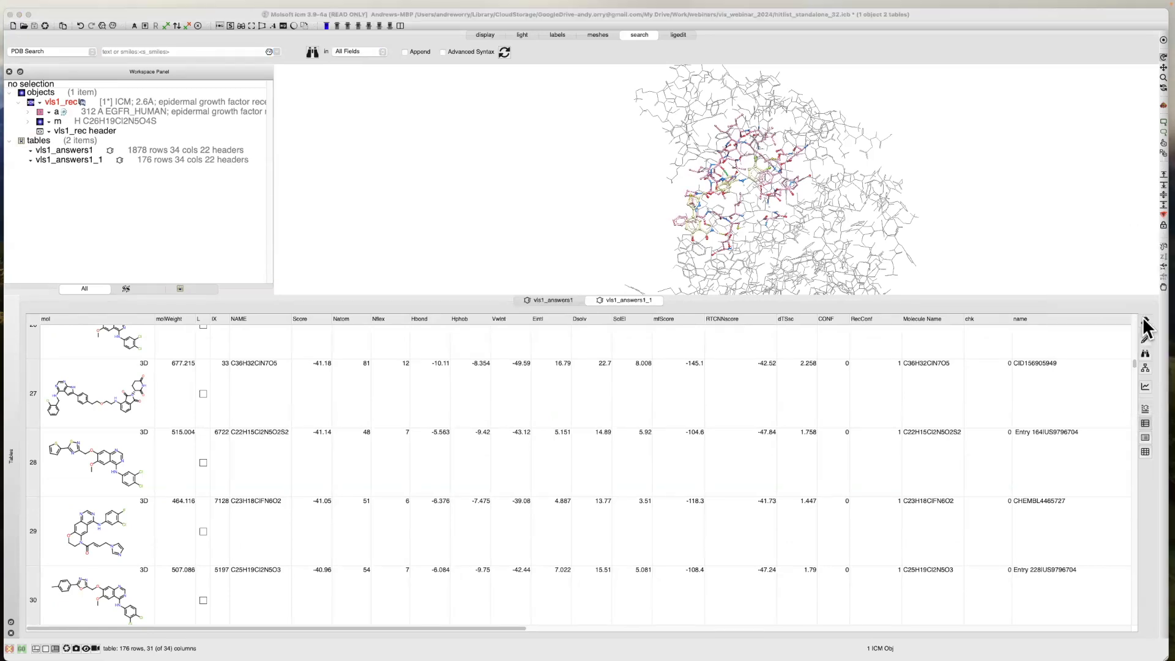
click(1145, 320)
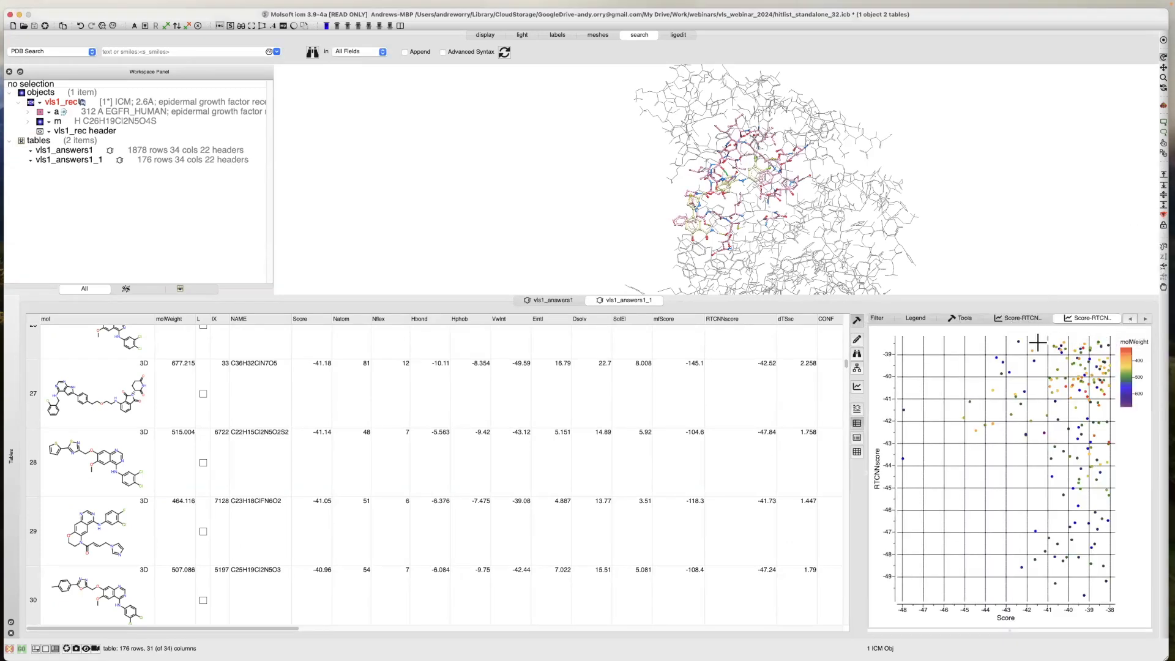
click(964, 318)
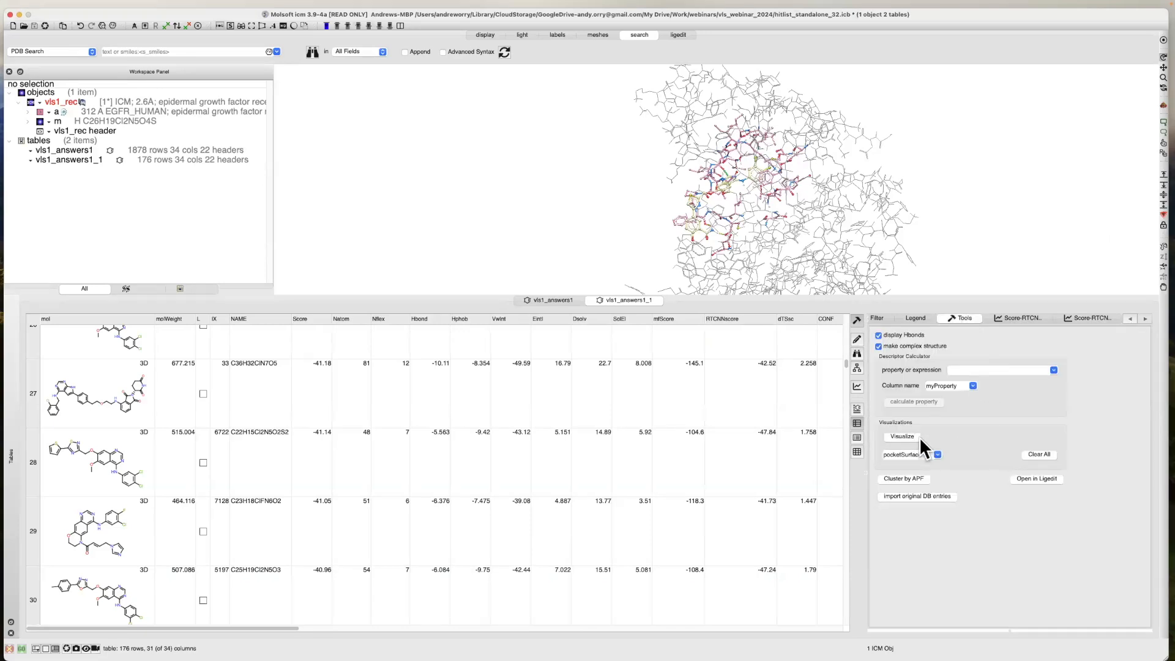
click(937, 455)
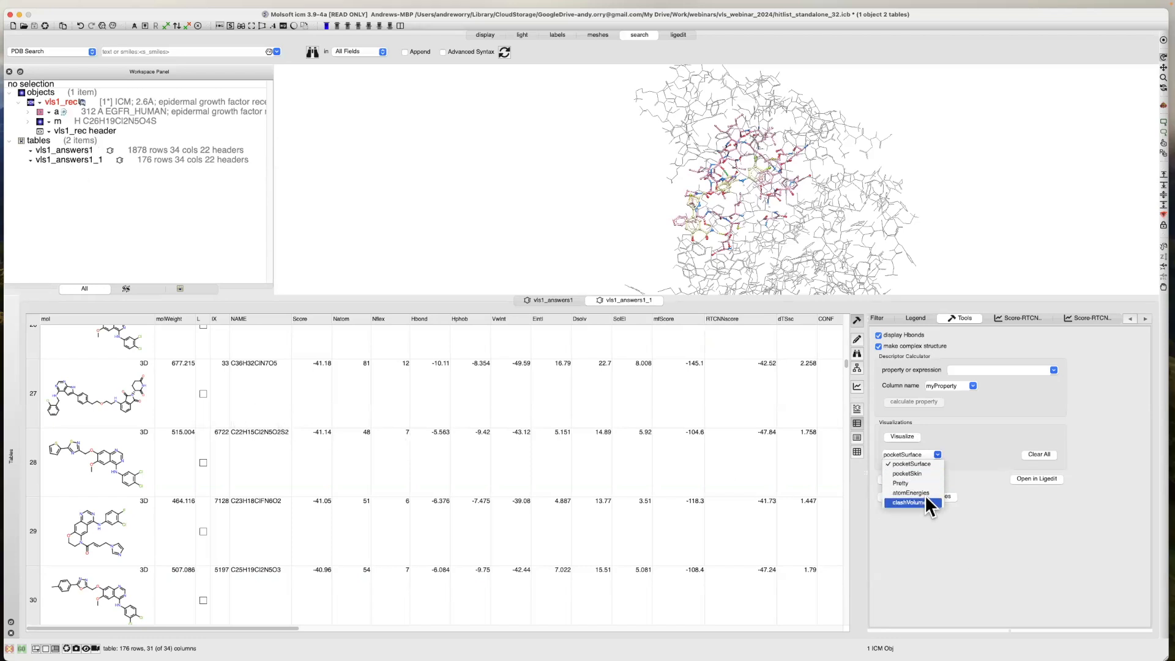
click(900, 436)
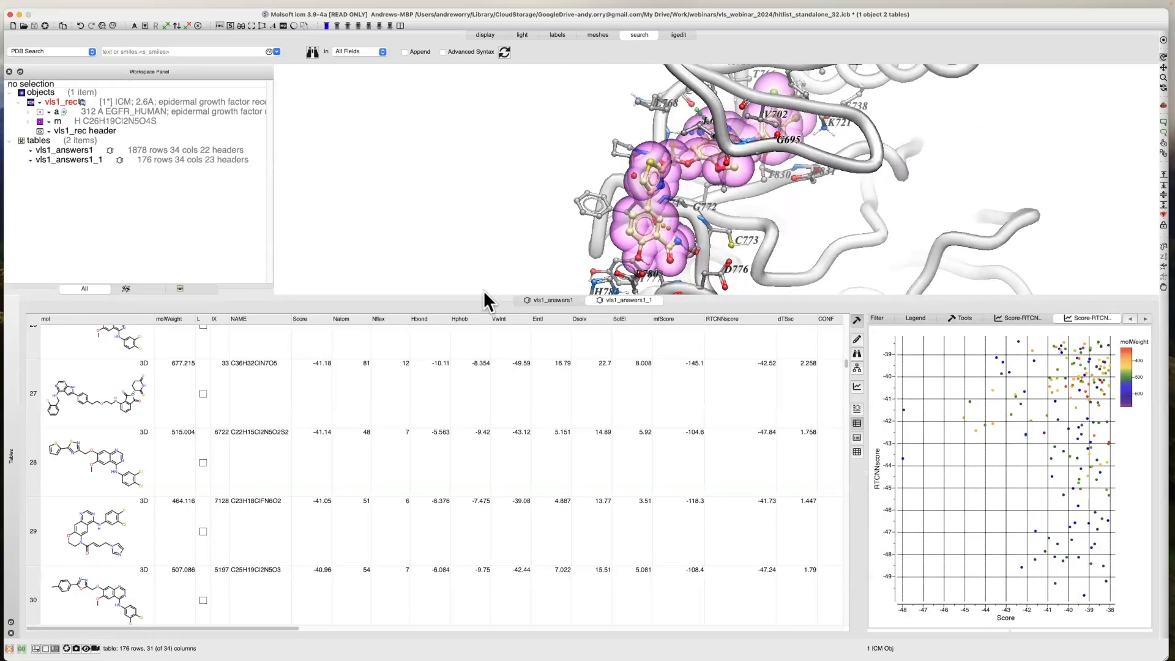
drag(485, 296, 481, 414)
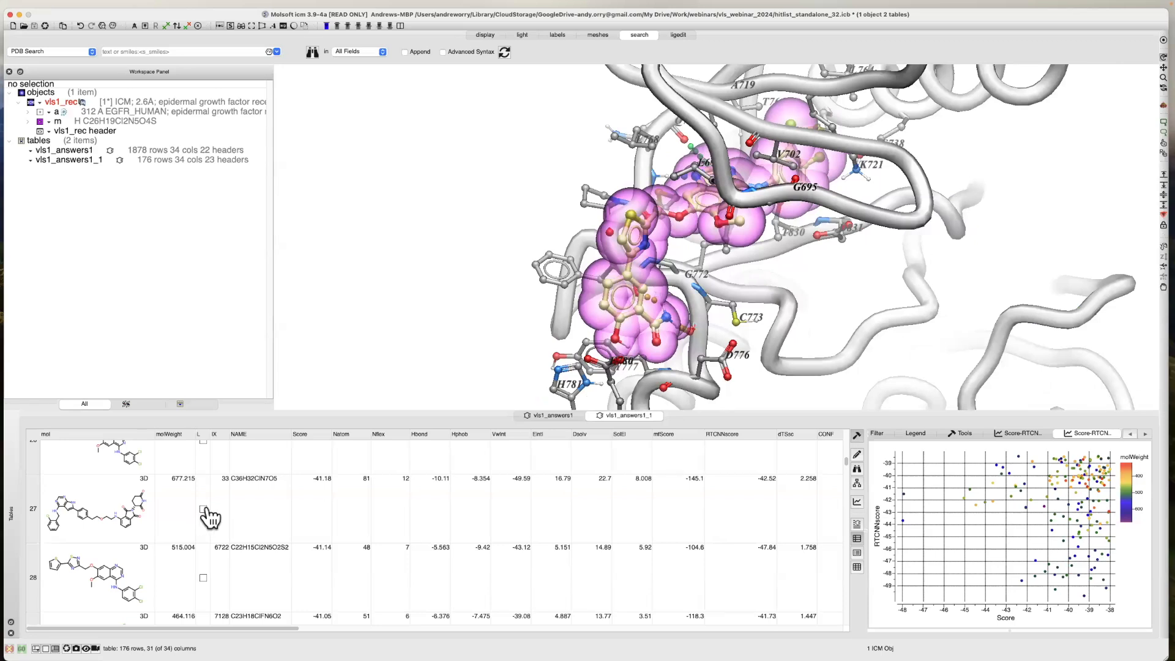
Display the docked poses of the hits in rows 10 and 11 in the pocket, compare them, and hide both again.
scroll(208, 511, up, 10)
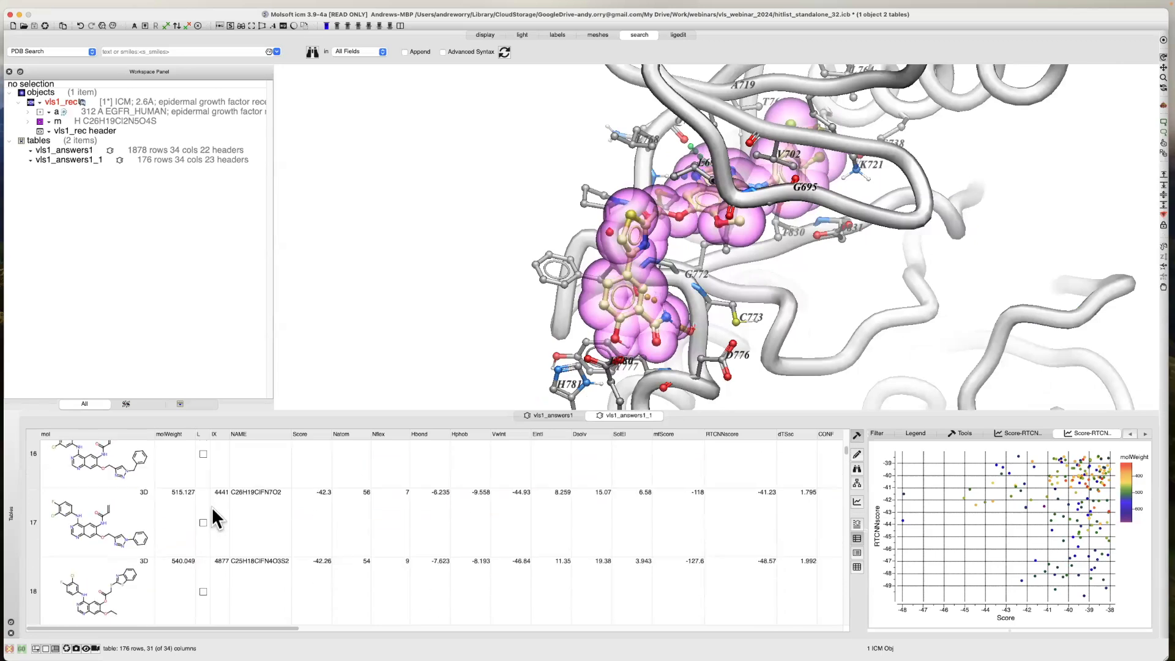
scroll(212, 506, up, 6)
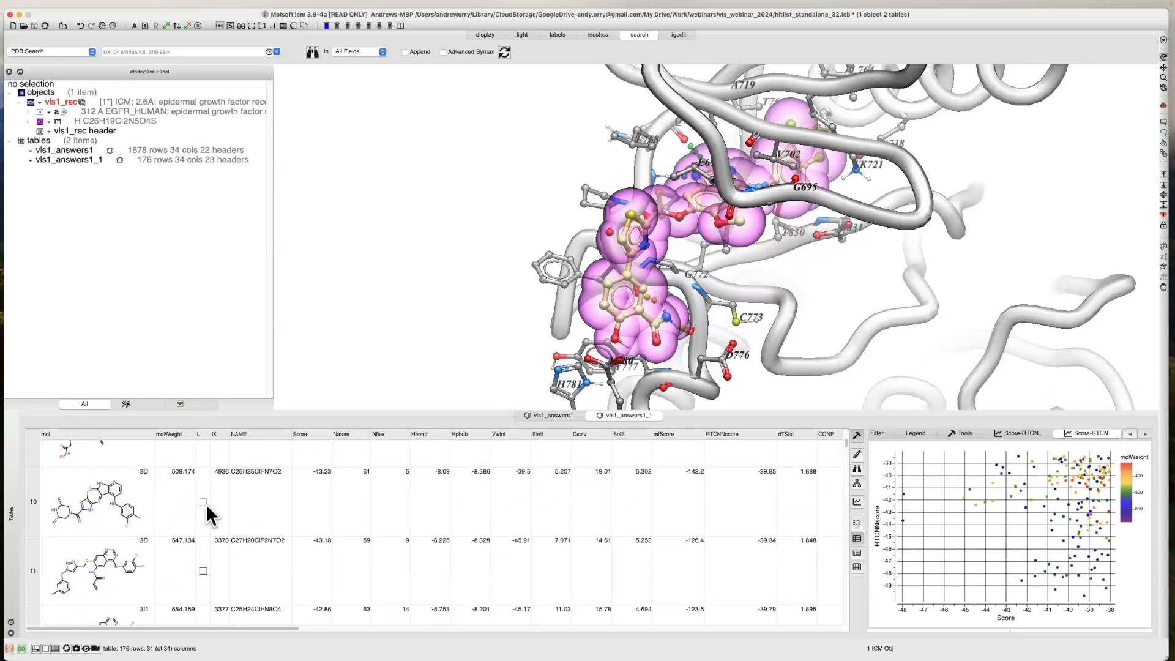
click(203, 502)
mouse_move(475, 301)
mouse_down()
mouse_move(441, 277)
mouse_move(473, 290)
mouse_up()
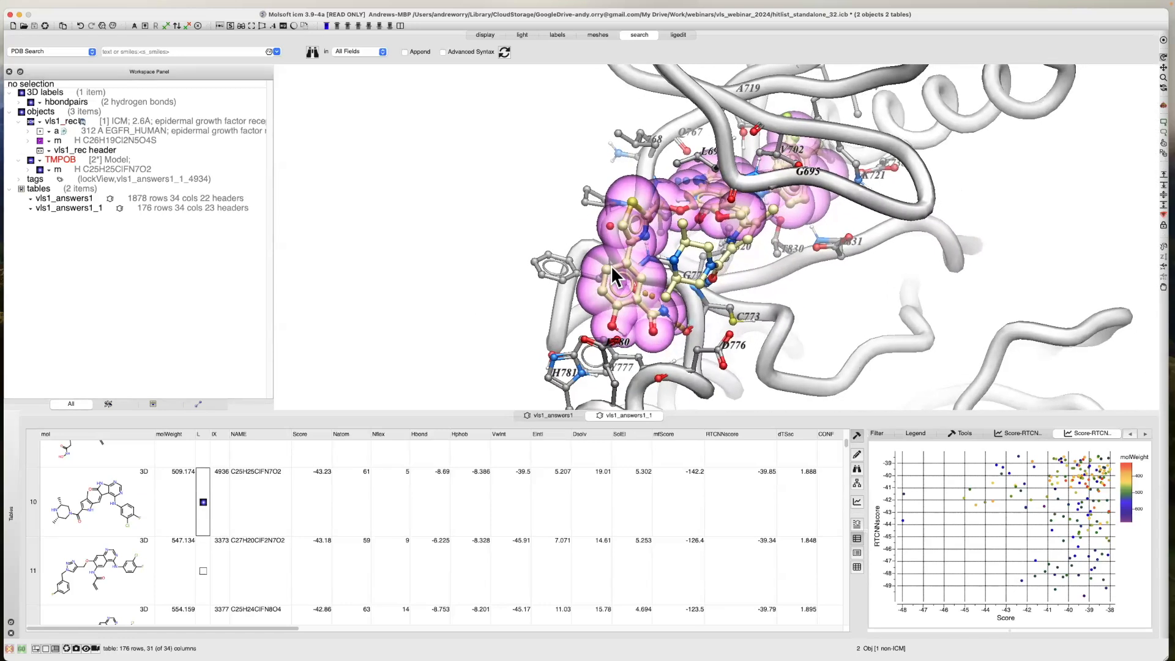
click(204, 572)
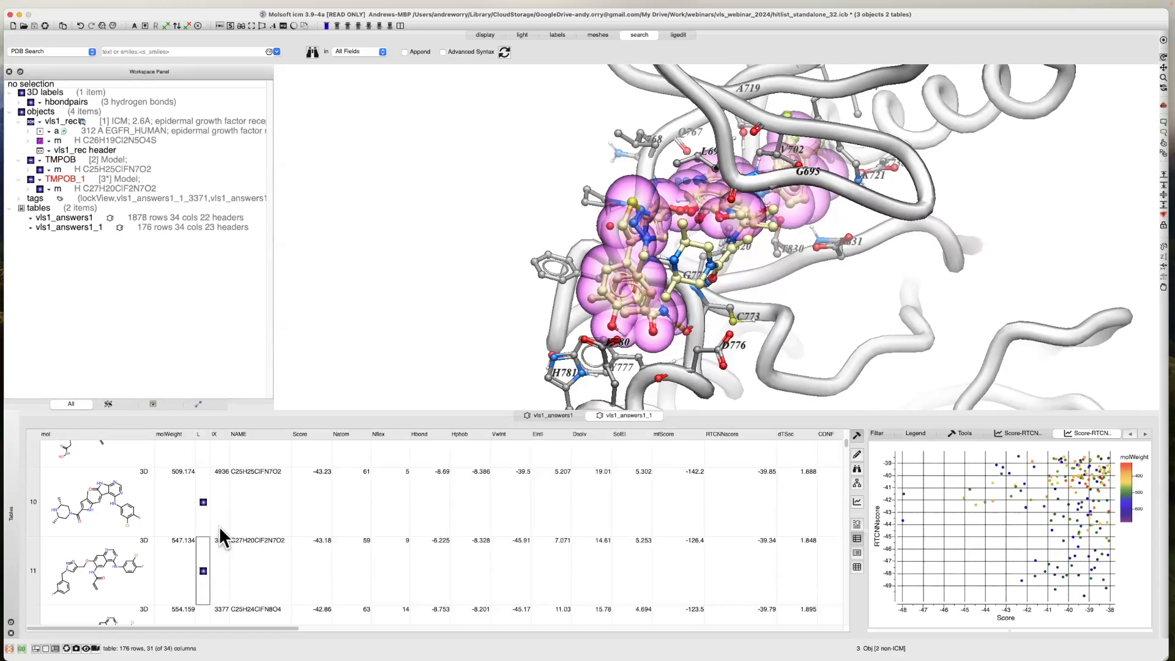
click(203, 503)
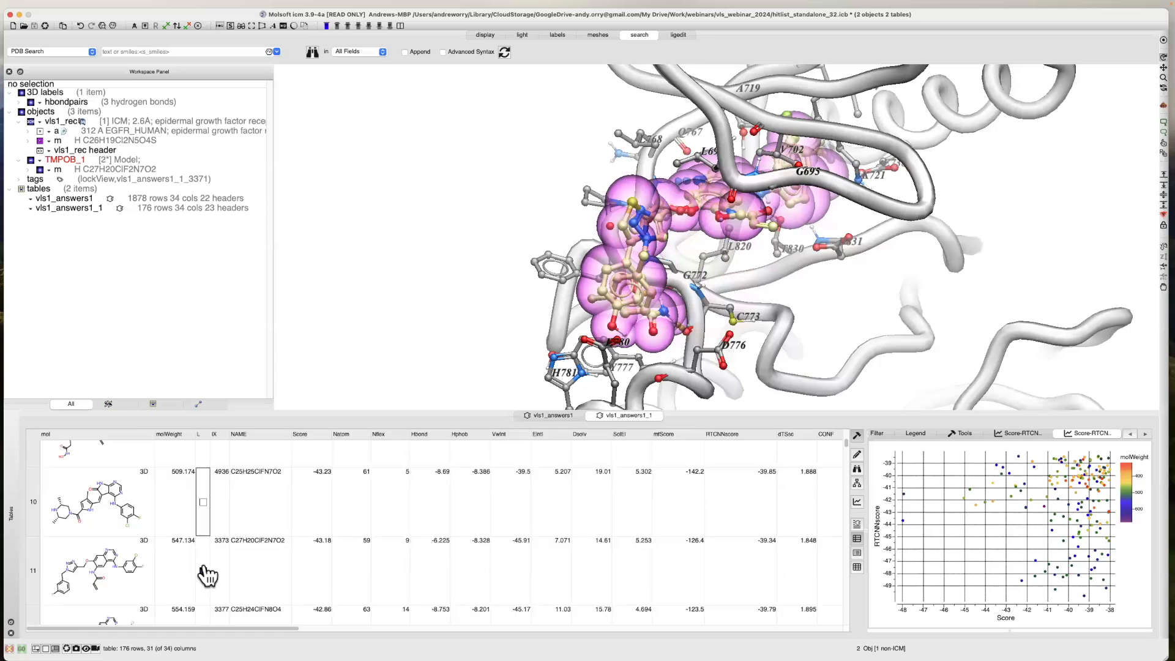
click(204, 572)
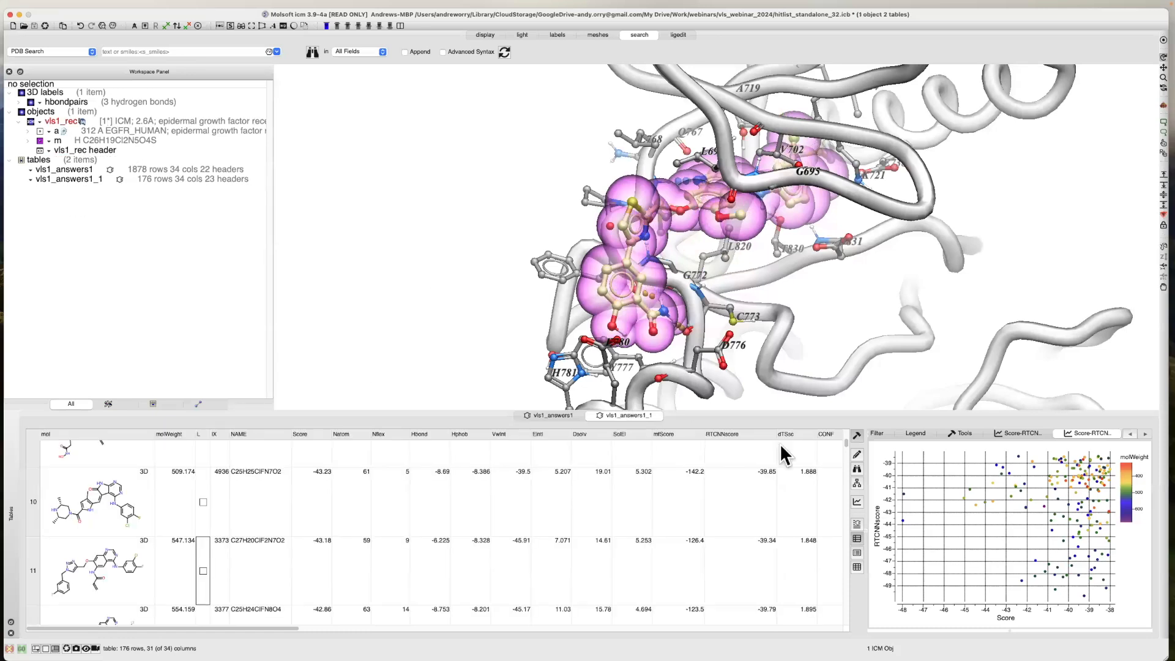
Look over the descriptor calculator's property list and pick a single receptor oxygen atom beside the ligand near residue 772.
click(963, 433)
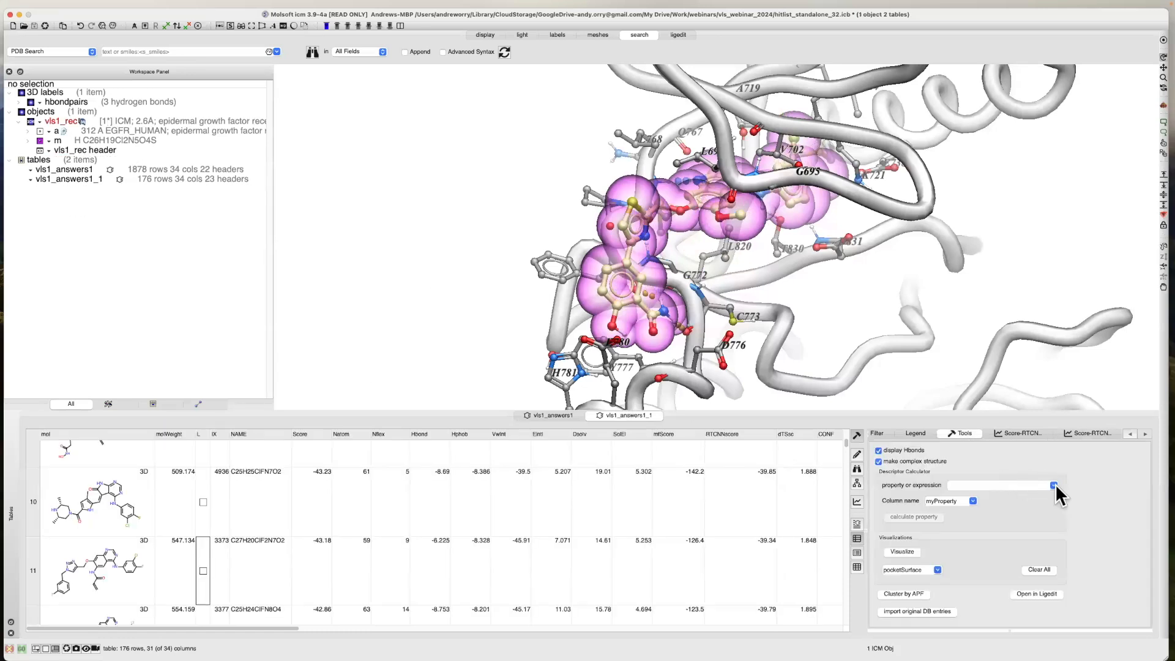
click(1054, 485)
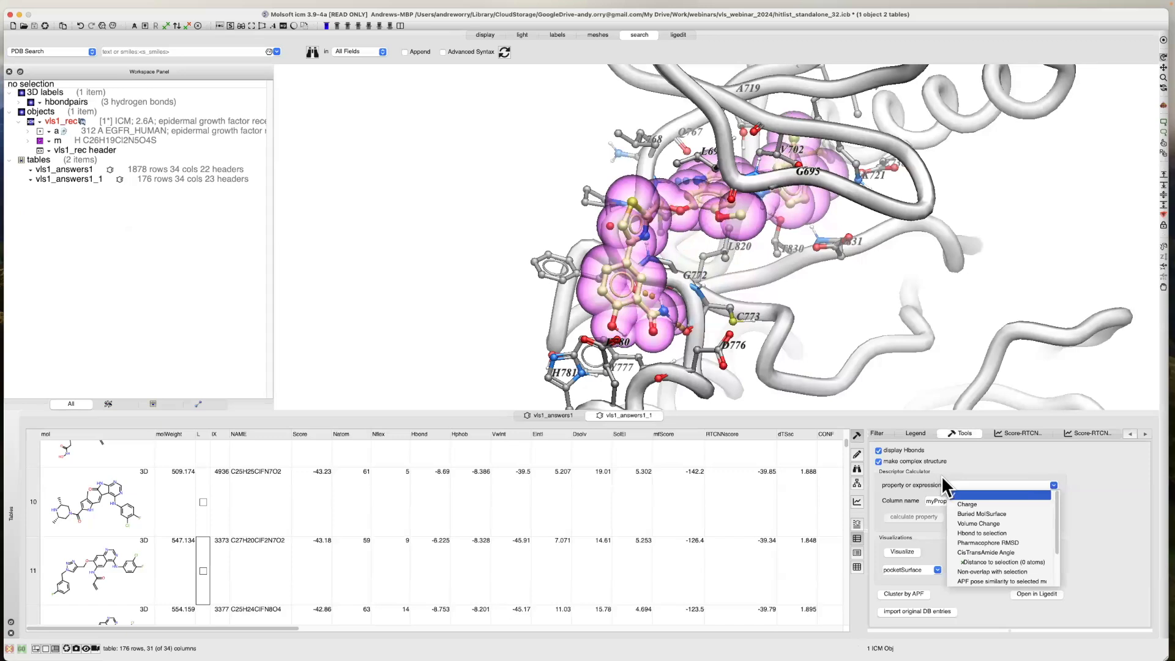
drag(475, 237, 530, 267)
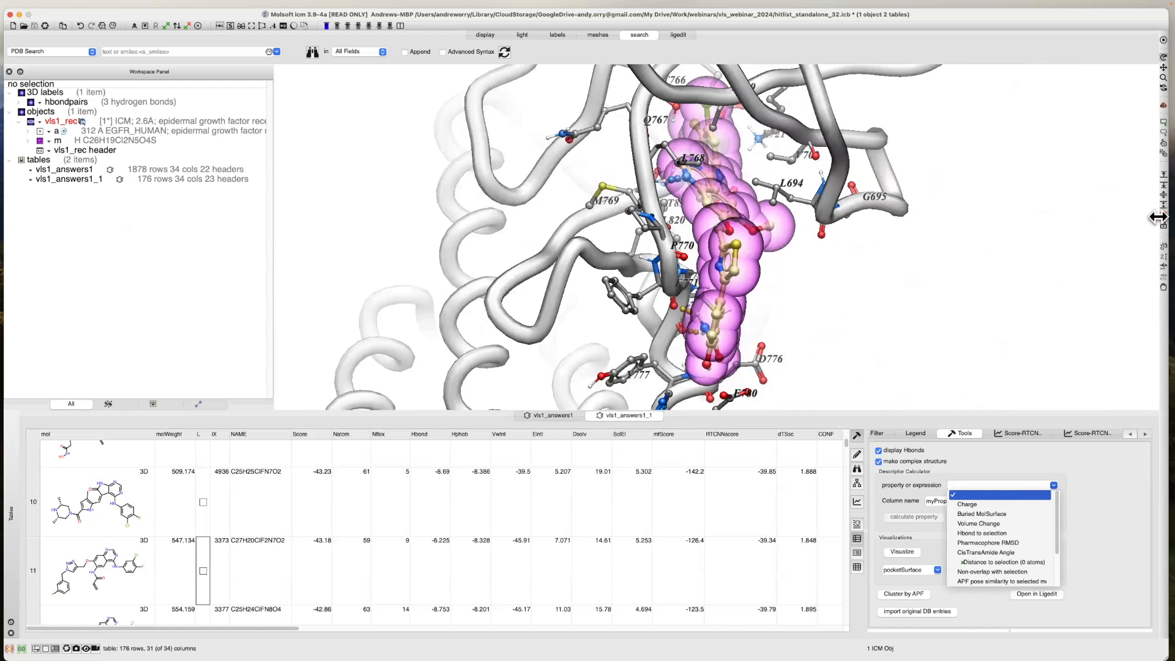
click(1158, 144)
click(1161, 145)
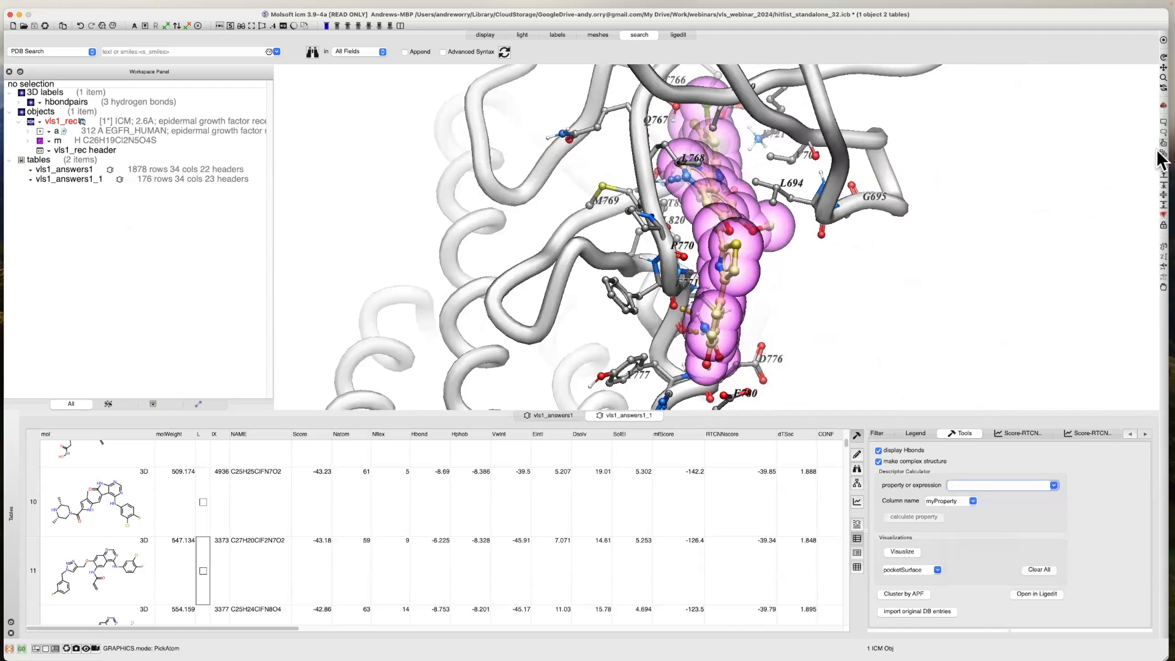
click(675, 307)
drag(843, 314, 870, 287)
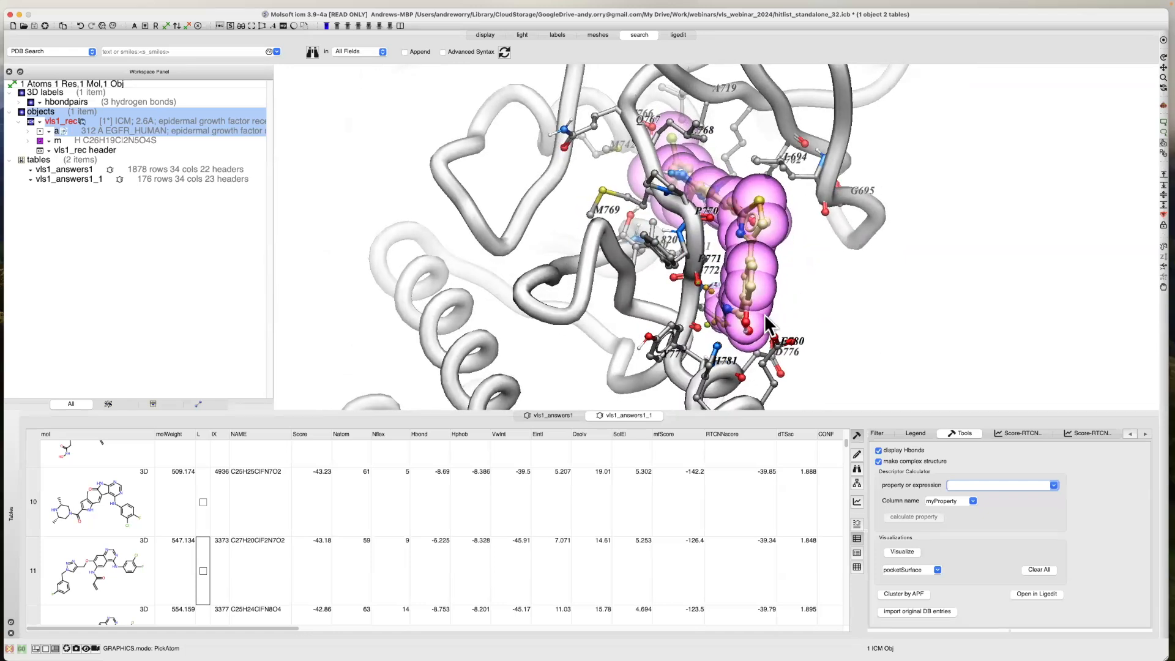
Calculate the "Hbond to selection" property for the hits into a column named hbondO.
click(1053, 486)
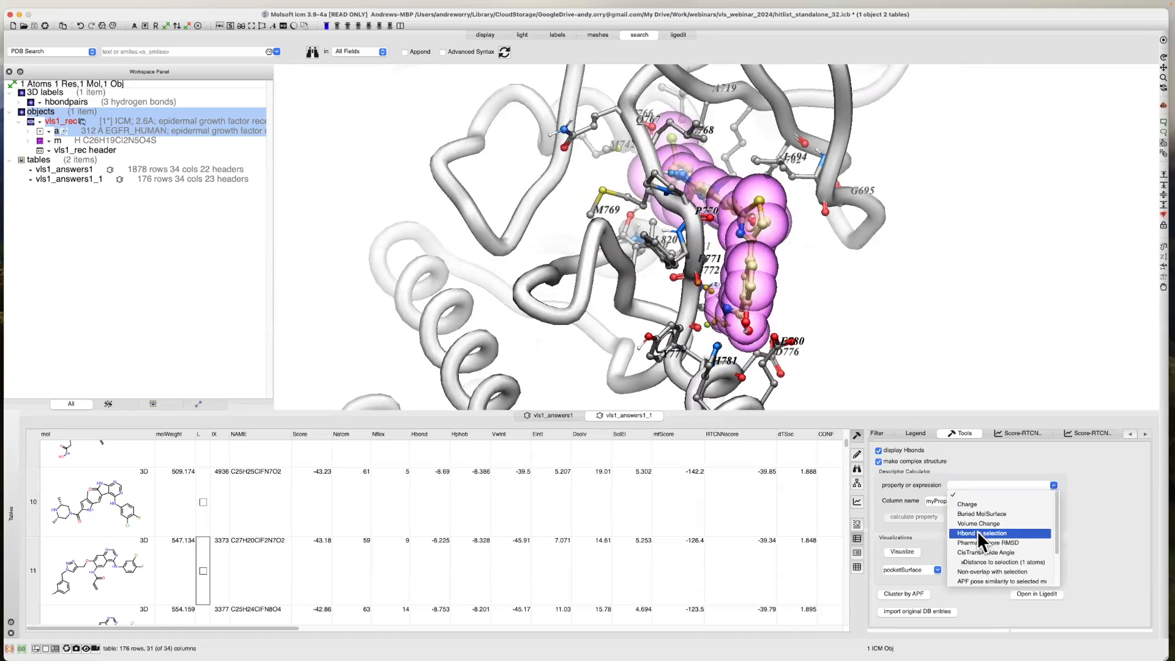
click(979, 533)
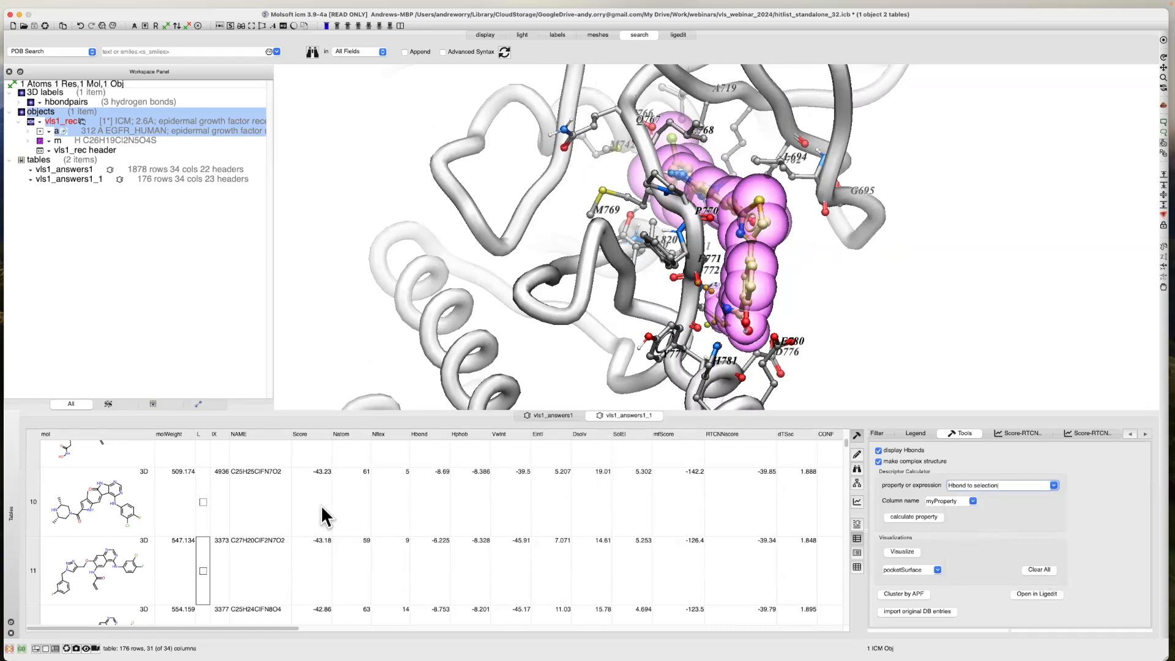
key(ctrl+z)
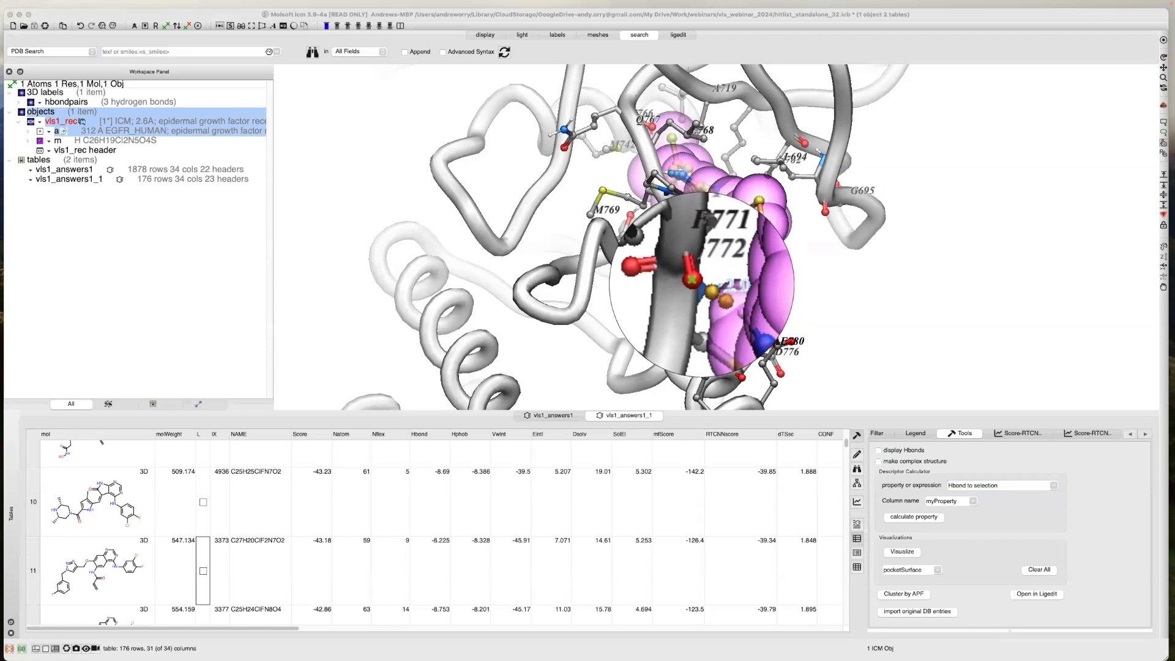
key(Escape)
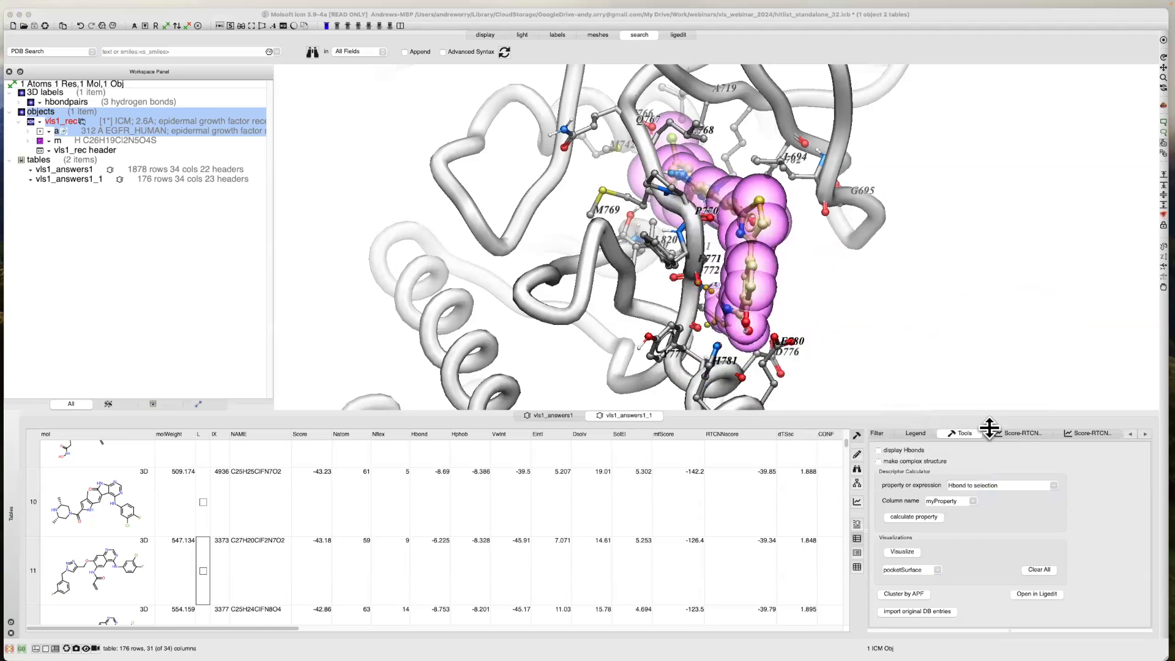
click(943, 501)
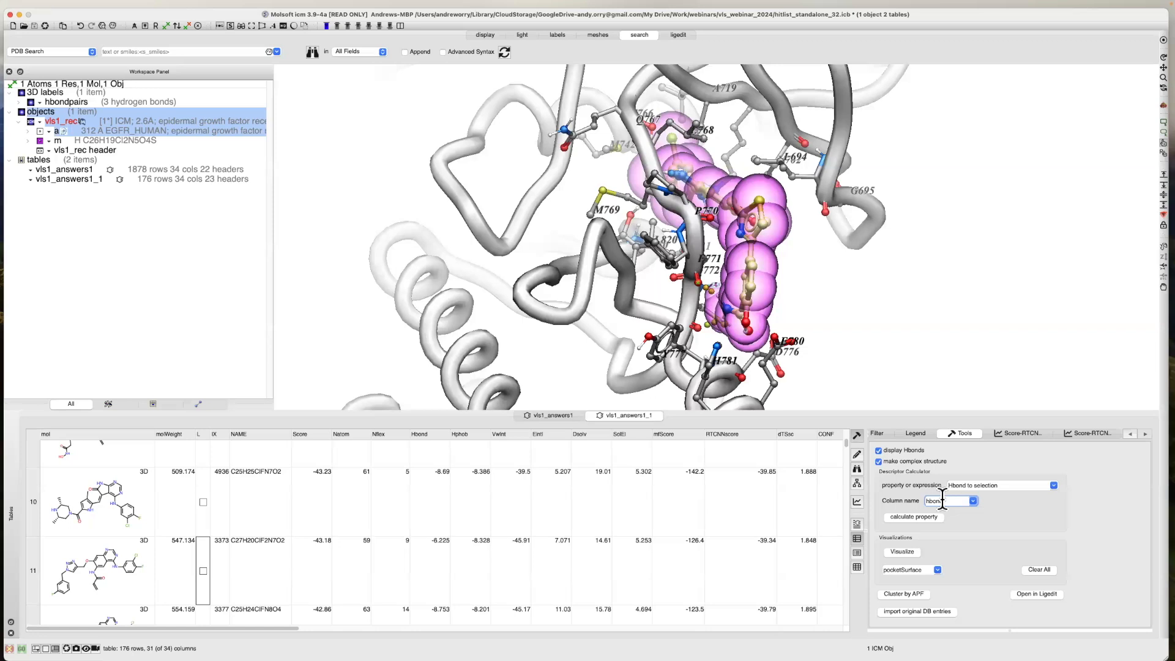
click(927, 517)
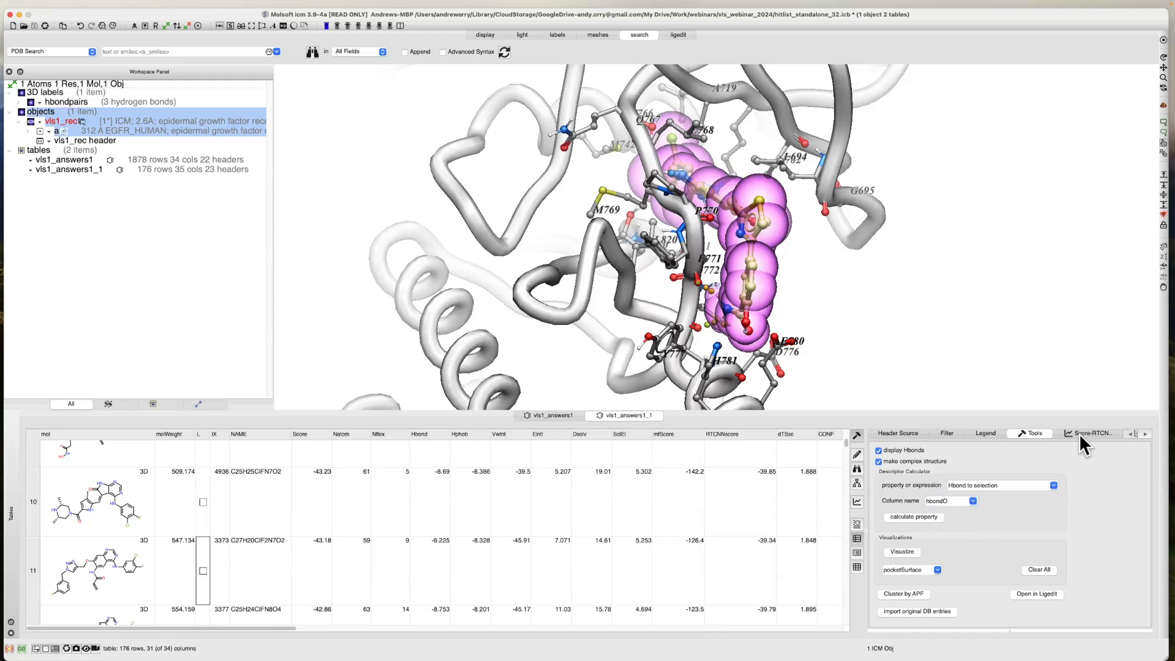
Colour the points of the Score versus RTCNNscore plot sized by molWeight using the hbondO column.
click(1083, 434)
right_click(982, 538)
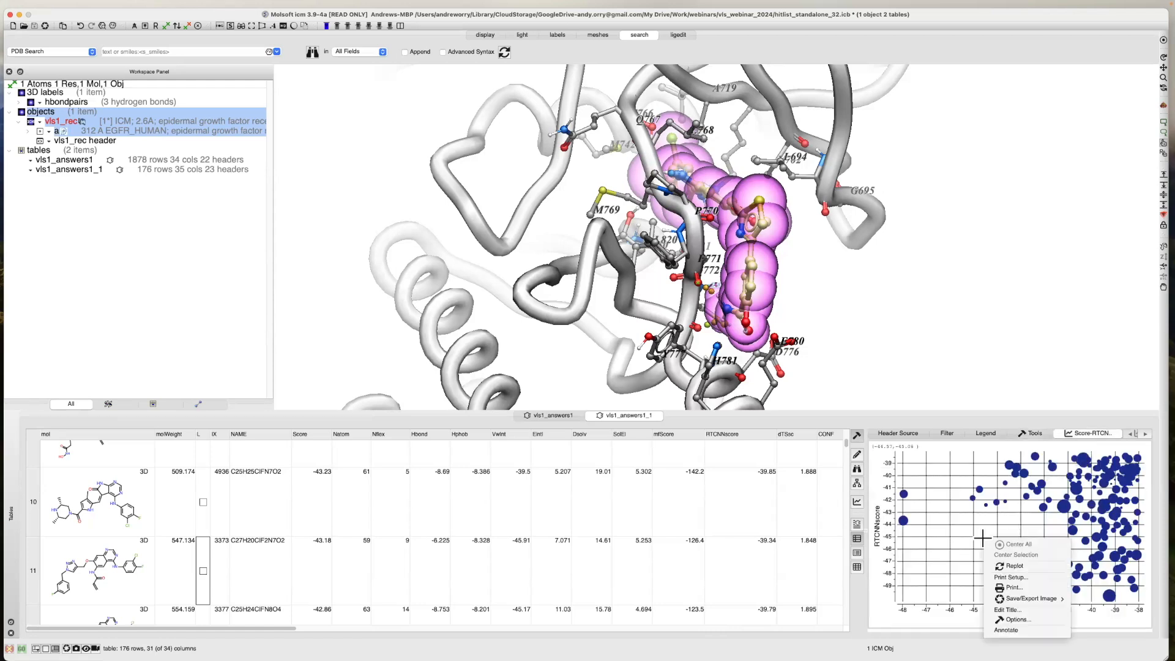
click(773, 626)
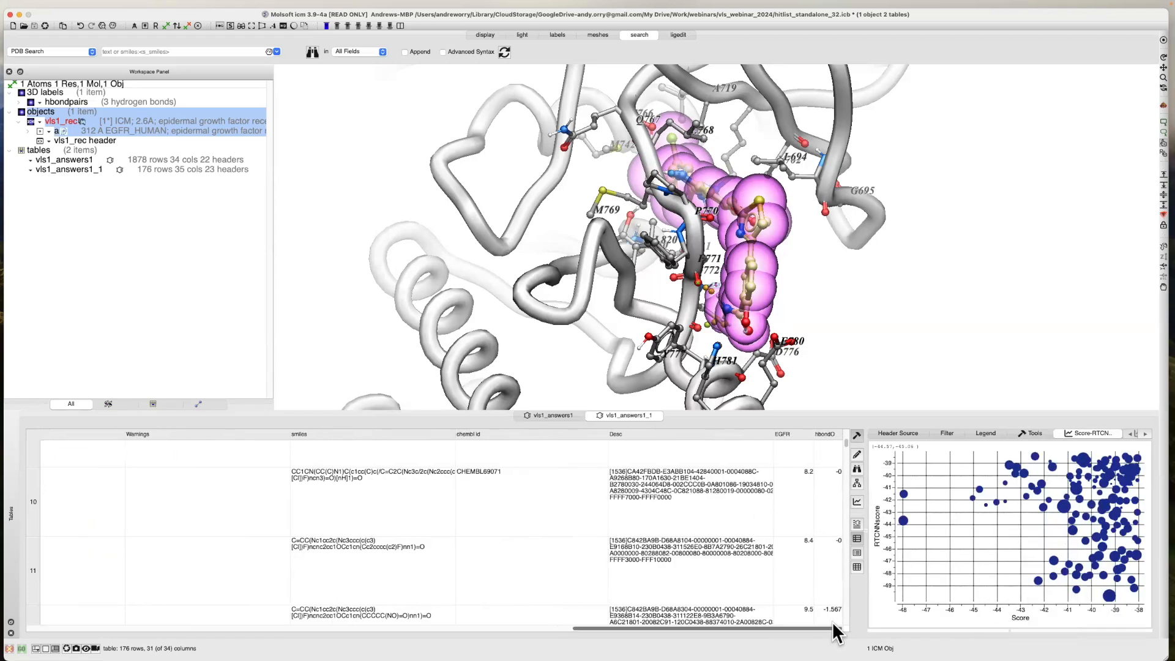
right_click(954, 509)
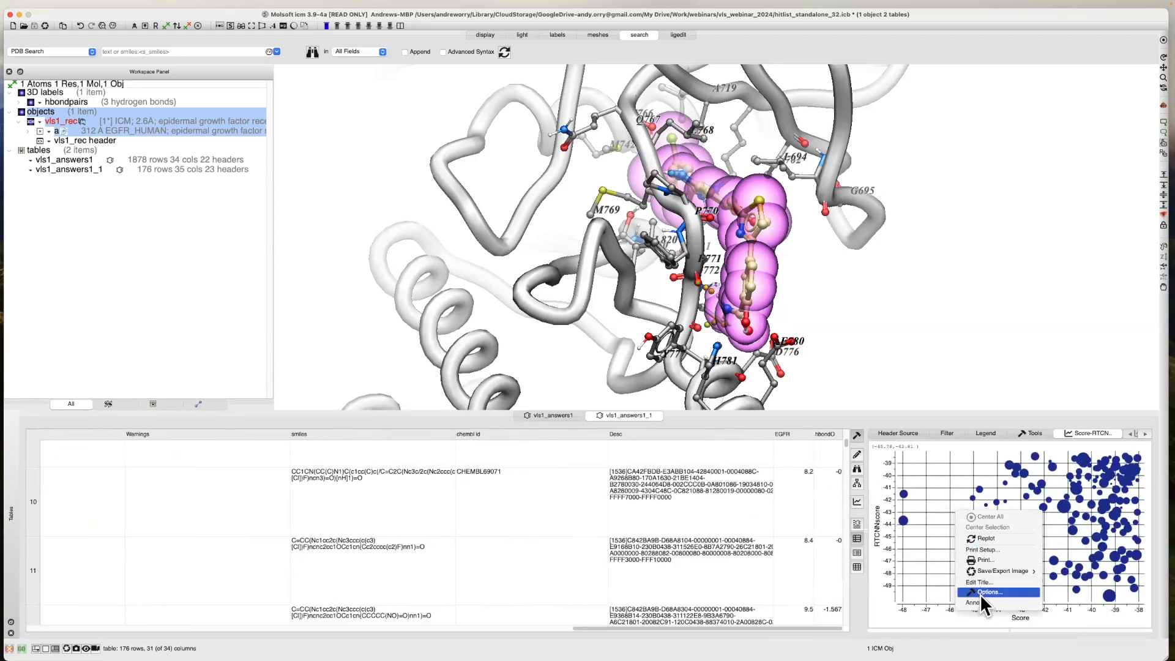
click(1001, 565)
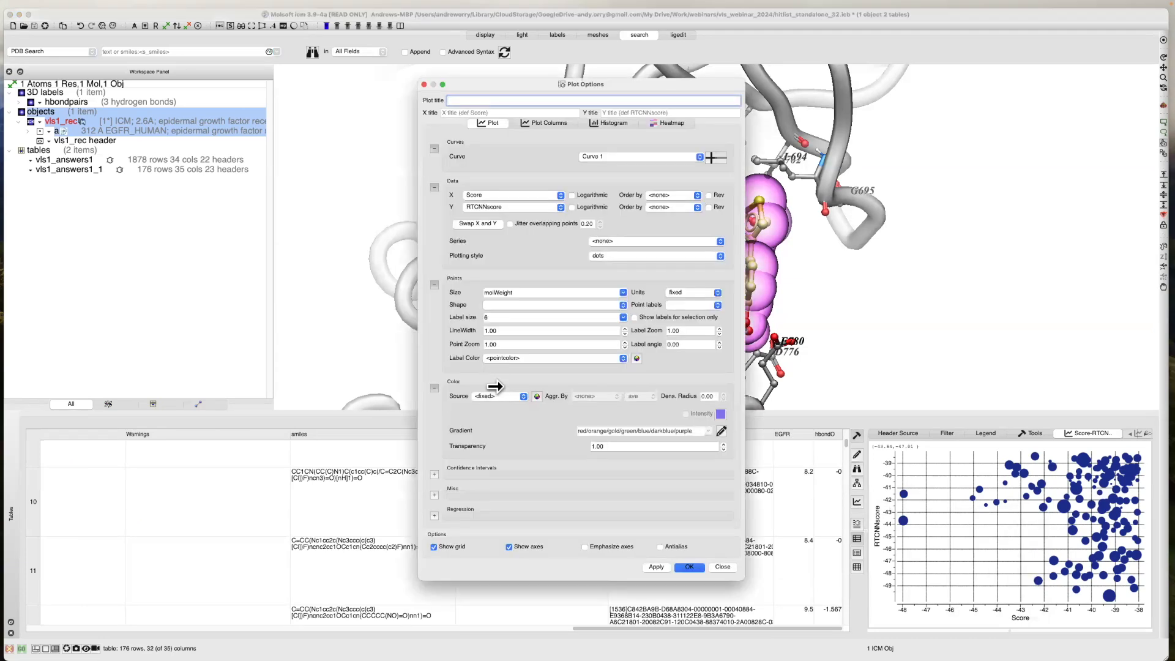
click(499, 396)
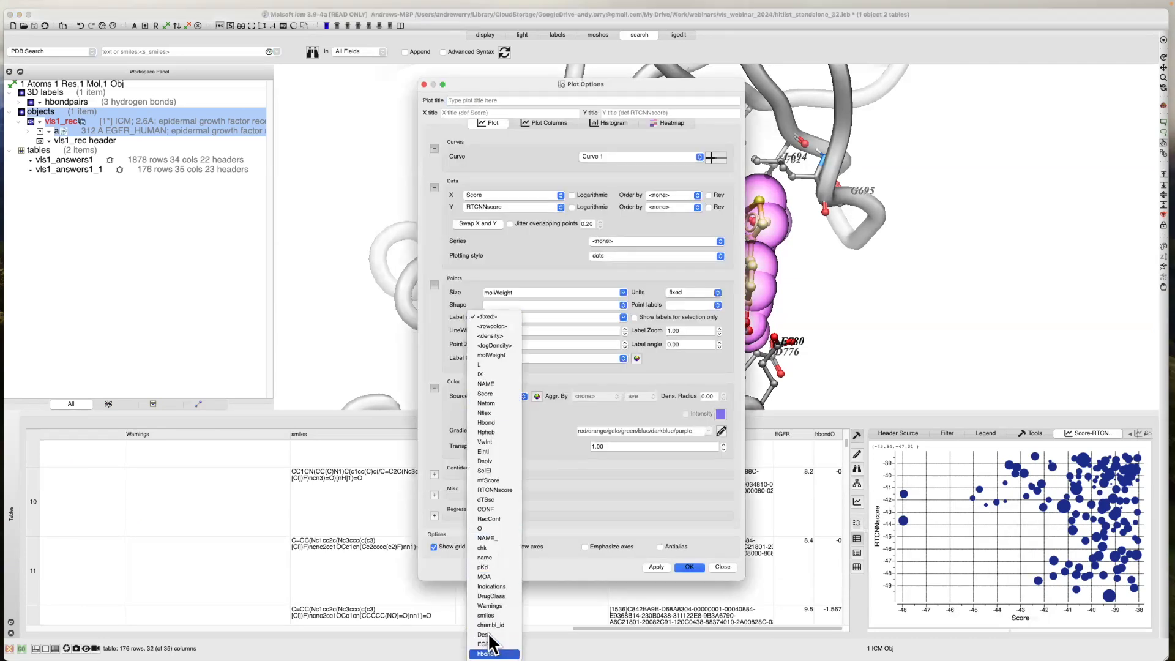
click(490, 653)
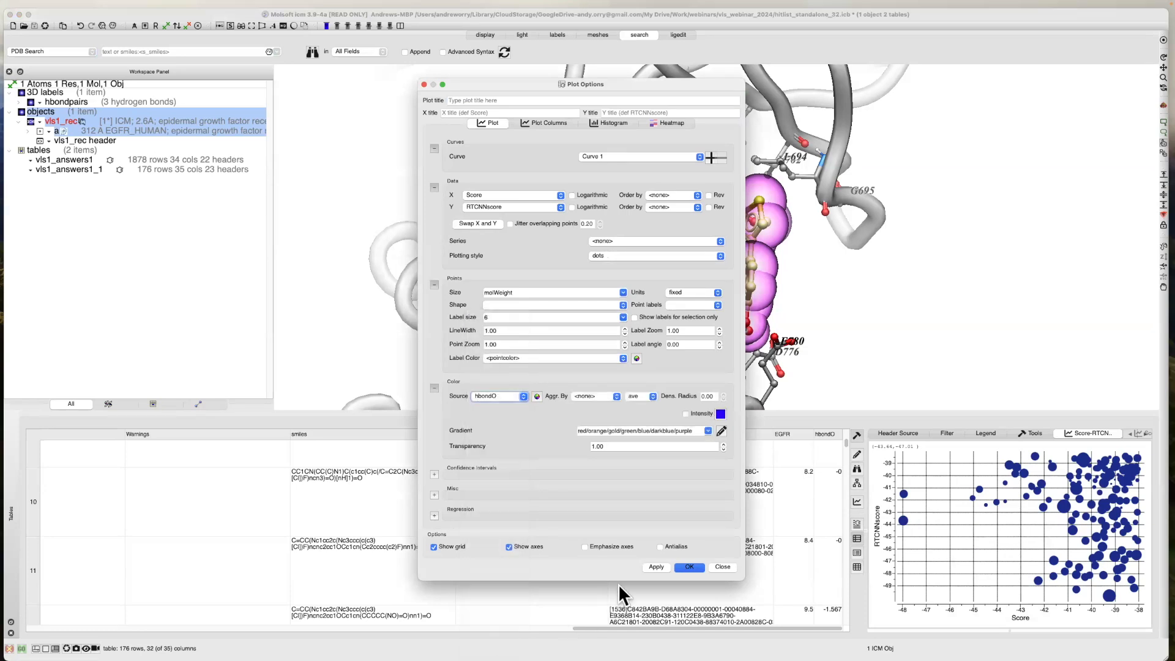
click(655, 567)
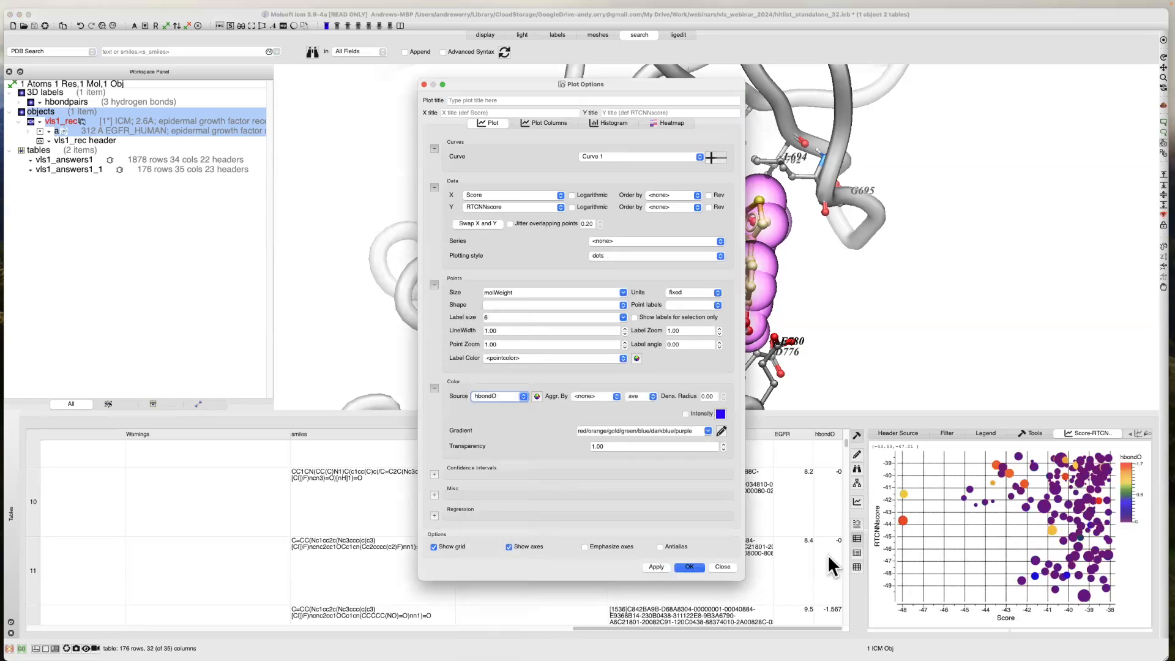
click(722, 567)
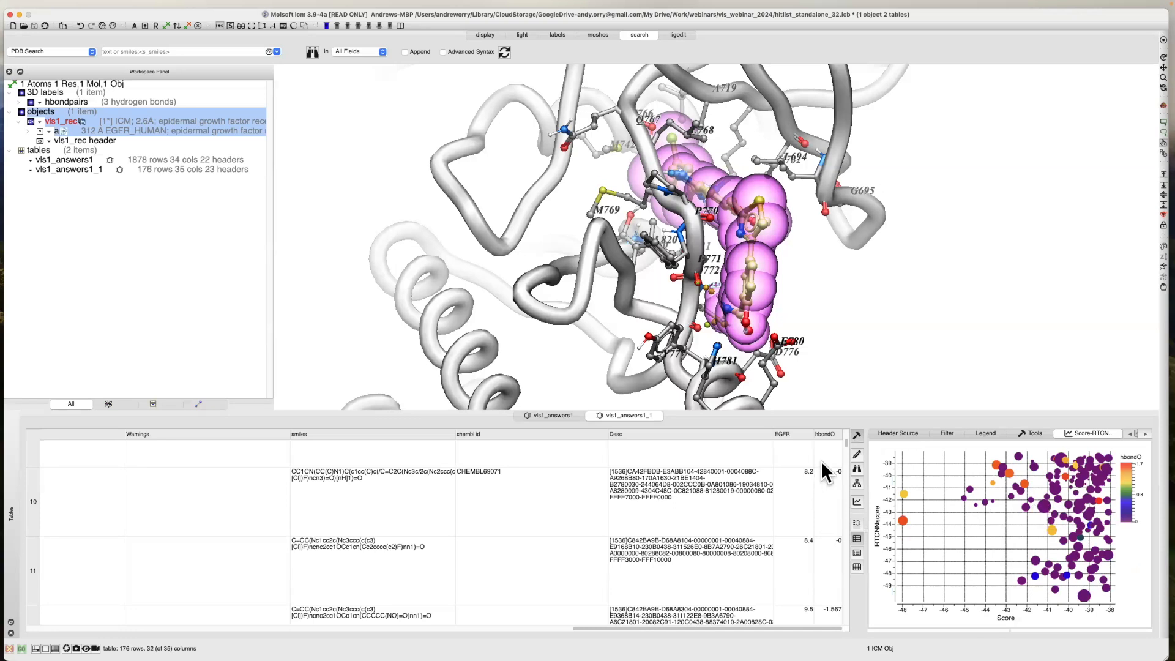
Sort the vls1_answers1_1 hits by the hbondO column in ascending order, and reverse it to descending.
click(821, 435)
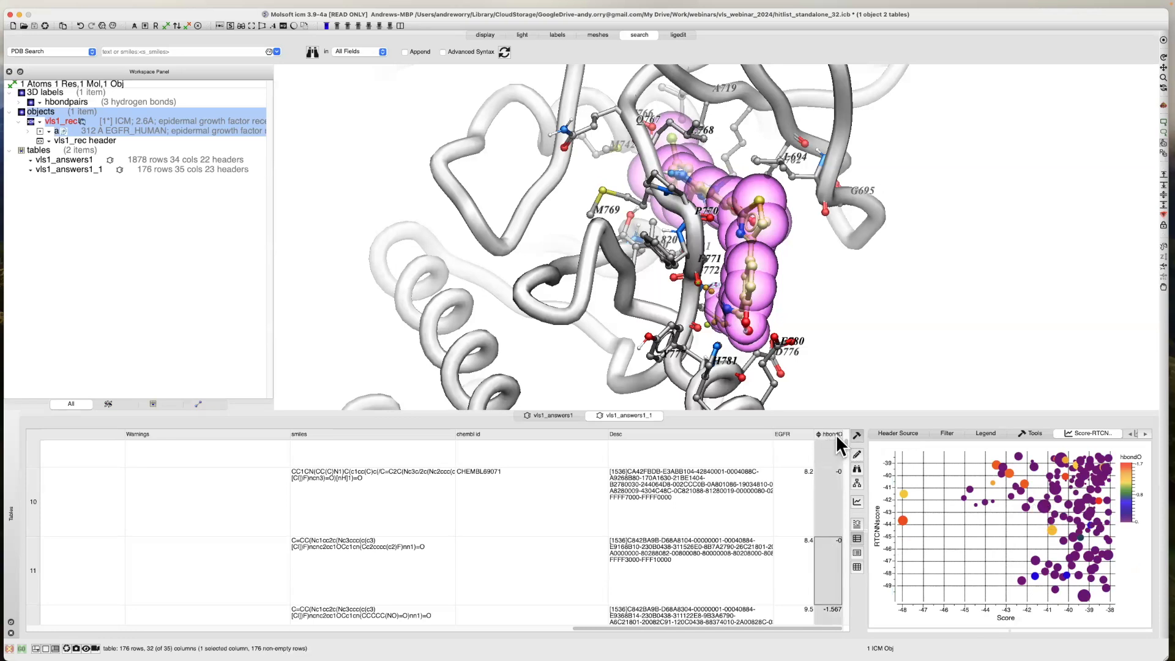
key(ctrl+alt+m)
key(ctrl+alt+m)
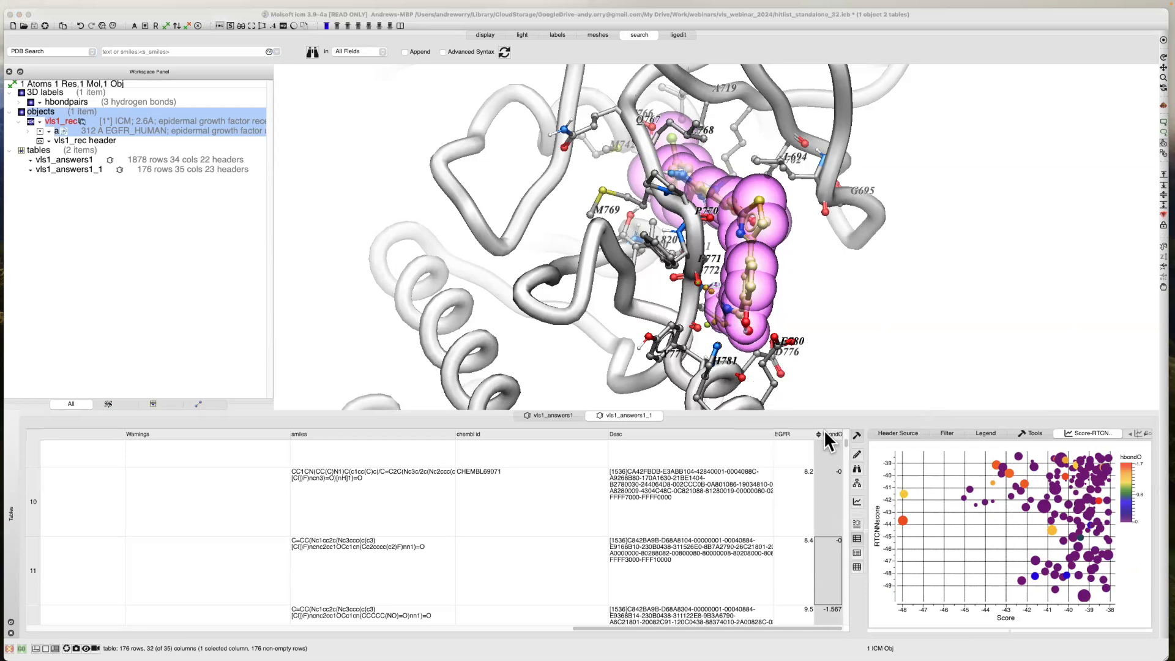
click(820, 432)
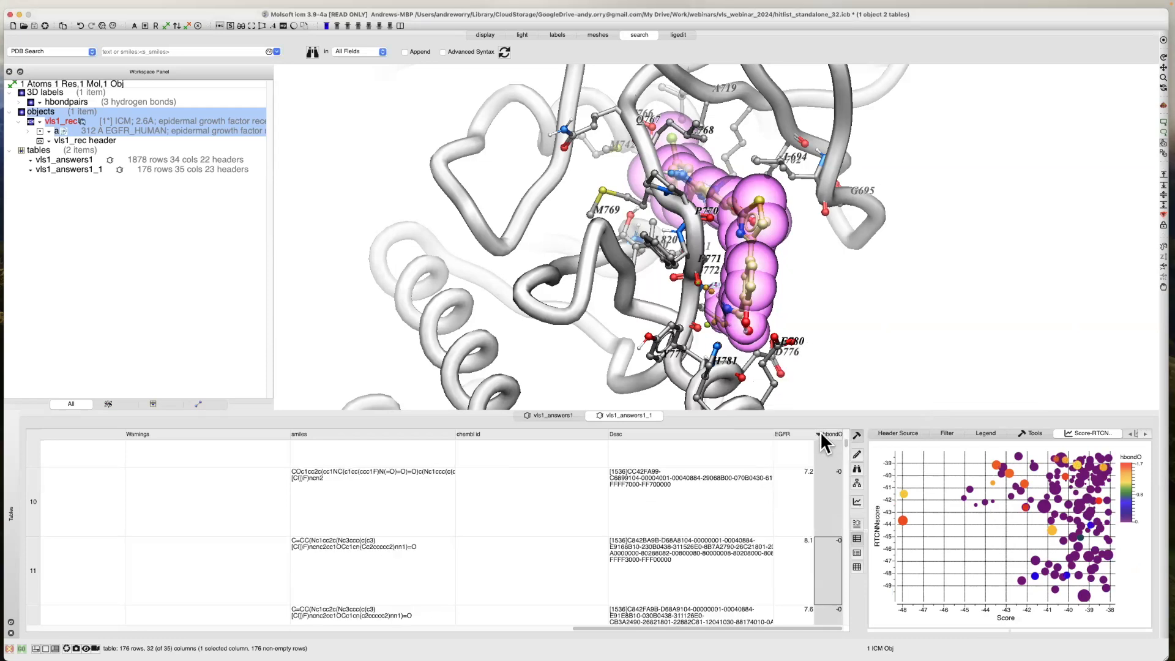
click(824, 435)
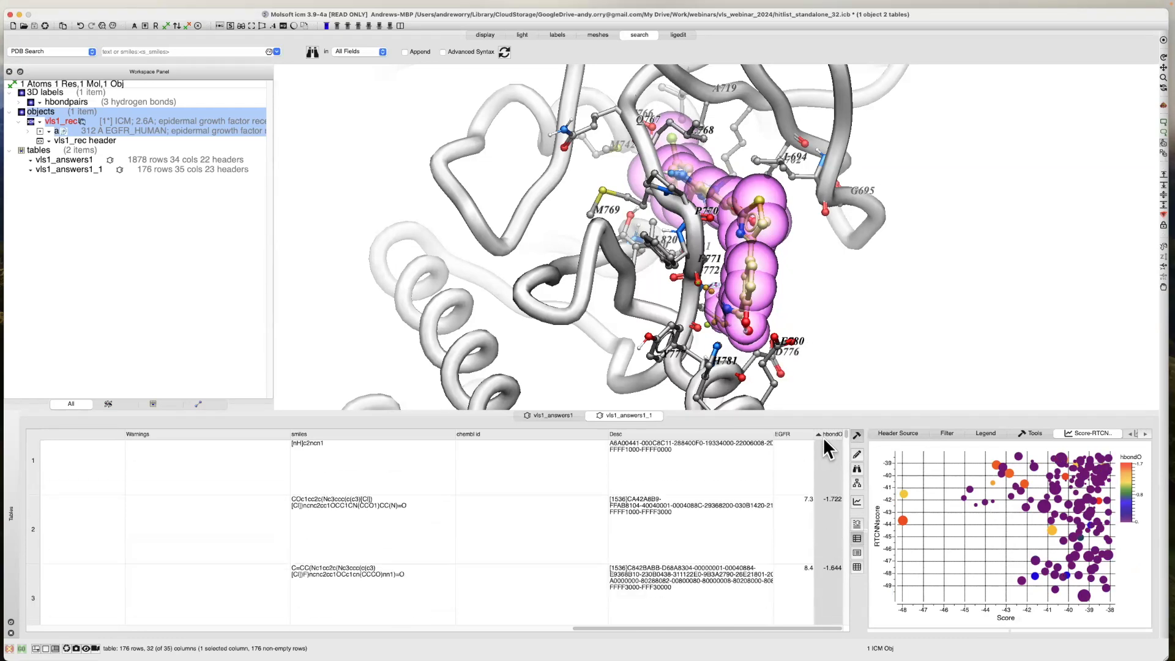
click(824, 433)
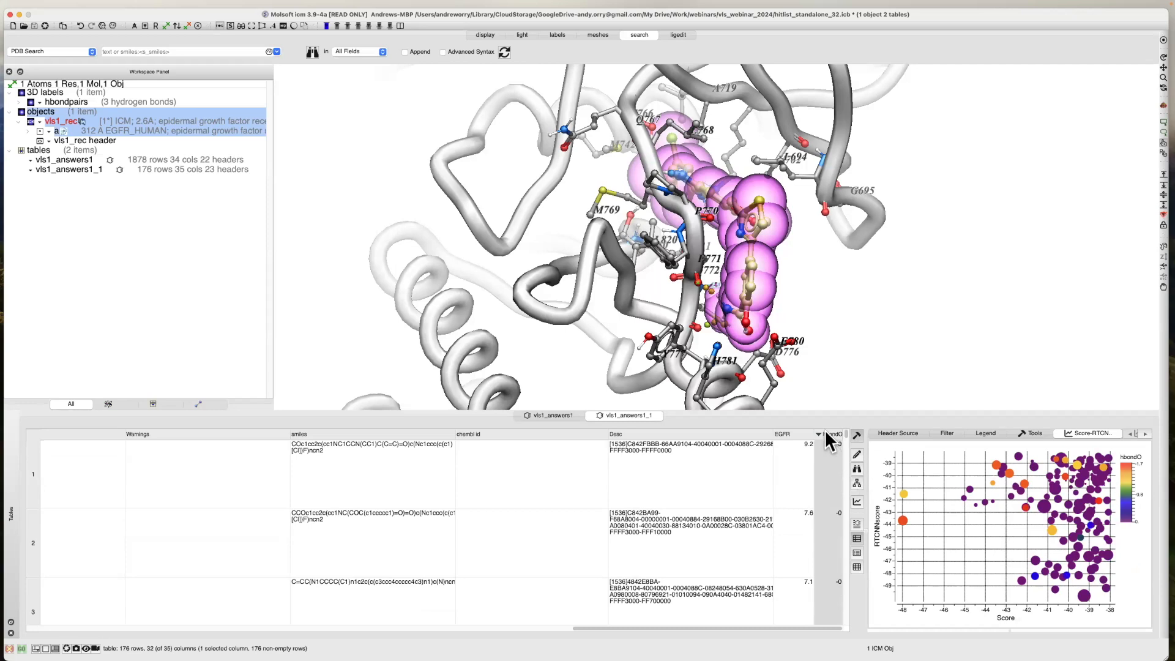
Search the PDB for 1m17 and load the crystal structure alongside the docking receptor.
drag(822, 297, 781, 313)
drag(730, 251, 738, 257)
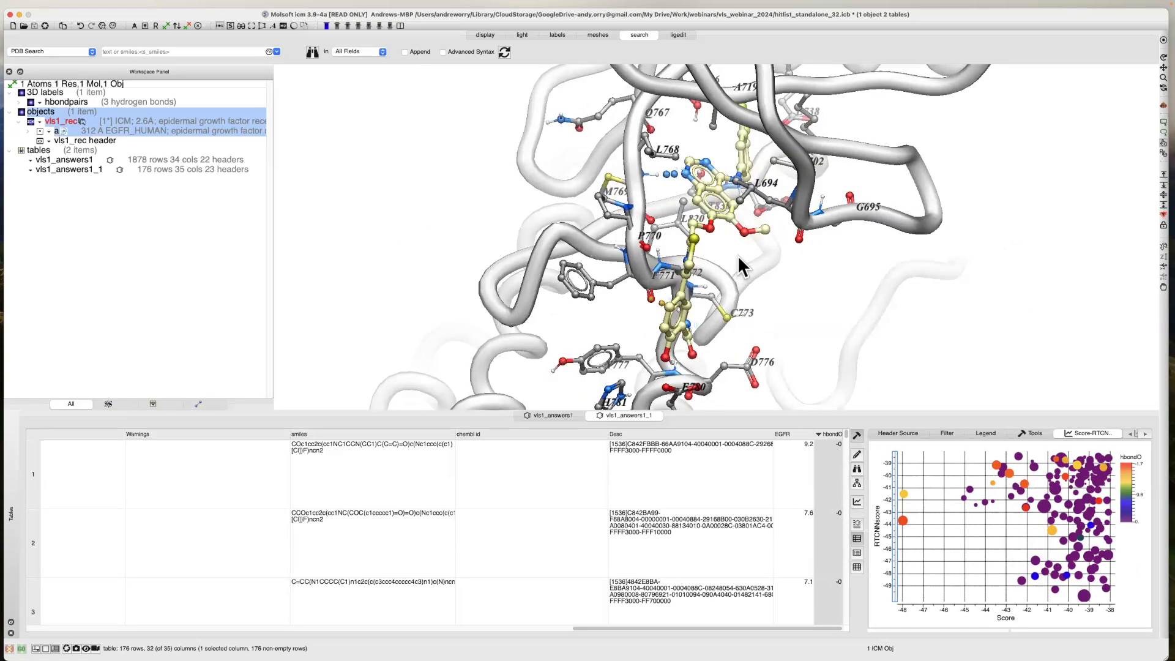
click(131, 51)
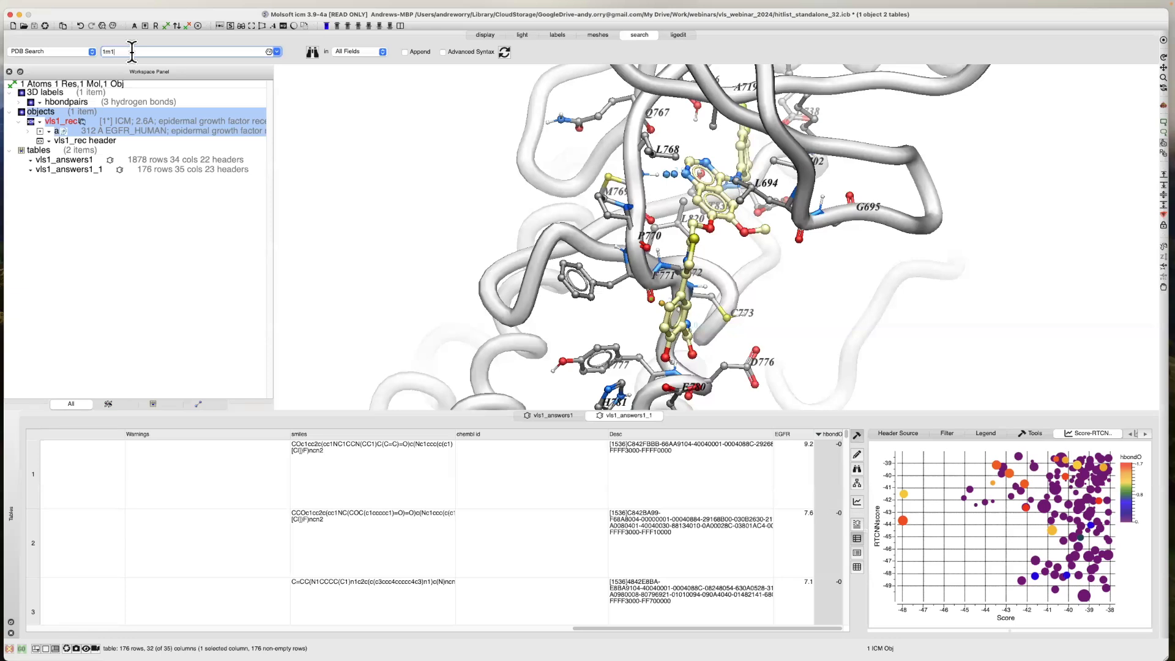
key(Return)
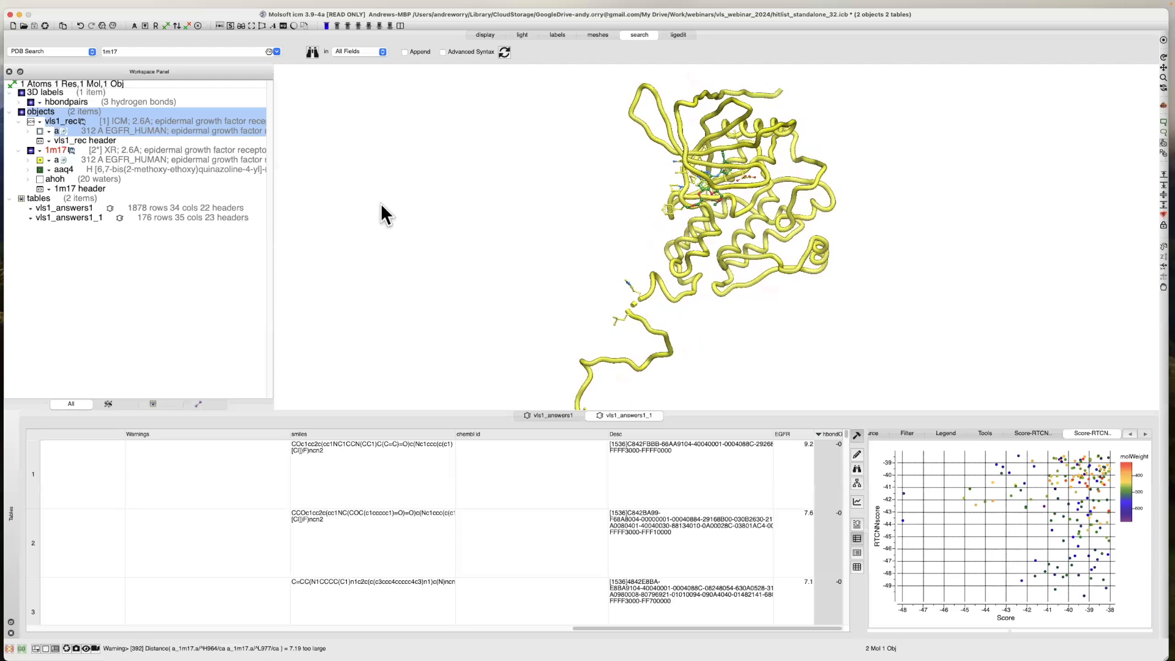
Convert the 1m17 structure to an ICM object, keeping tight waters, optimizing hydrogens and replacing the original.
right_click(55, 148)
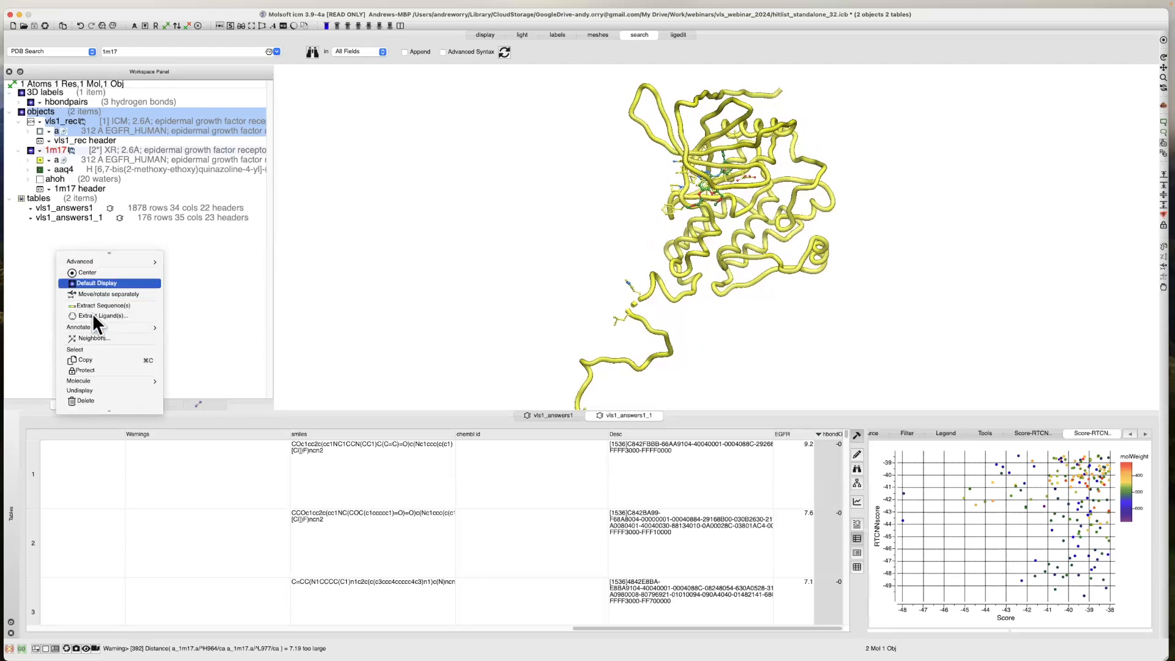
scroll(93, 277, up, 1)
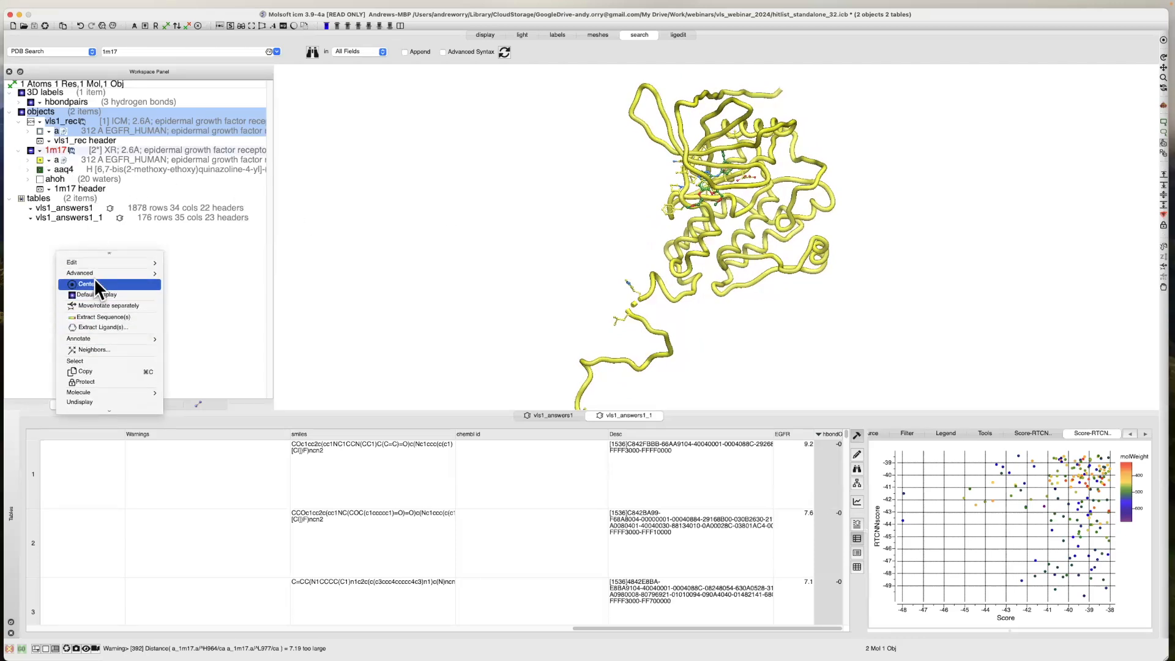
scroll(95, 279, up, 1)
scroll(100, 296, up, 3)
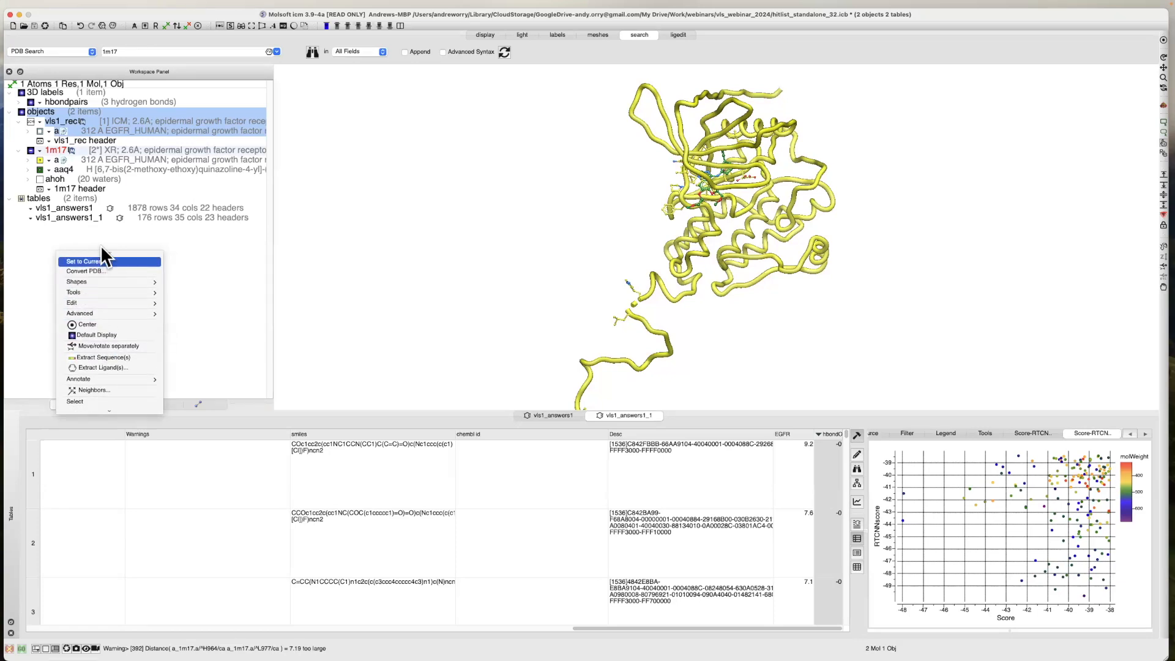
scroll(101, 256, up, 2)
click(96, 285)
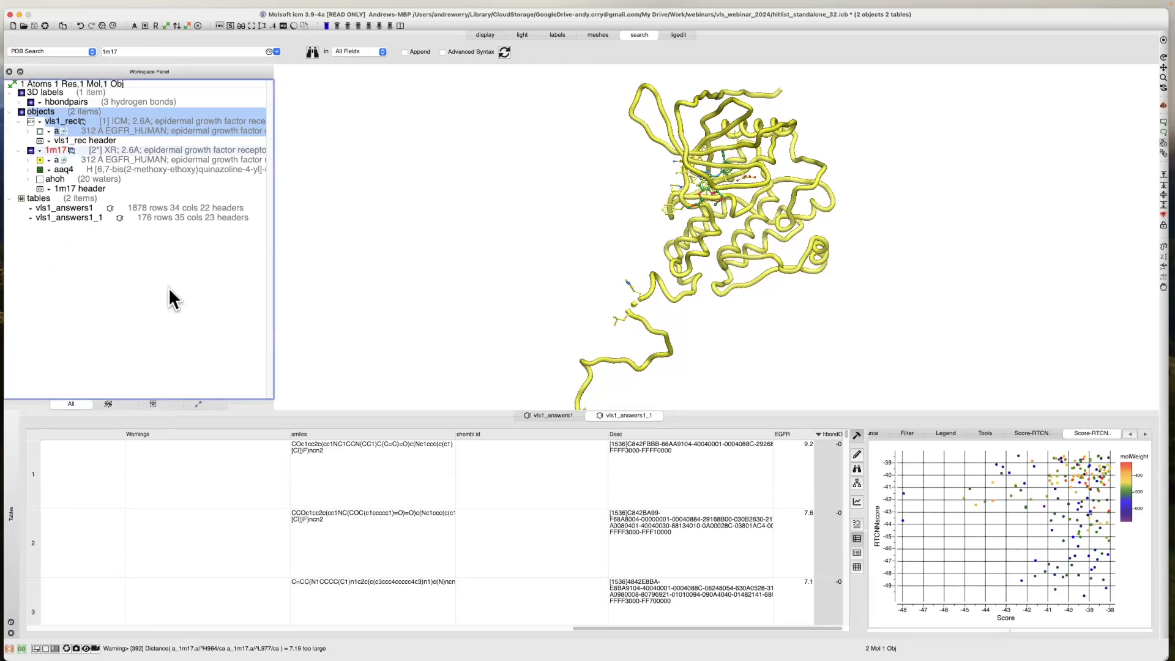
click(483, 332)
click(616, 370)
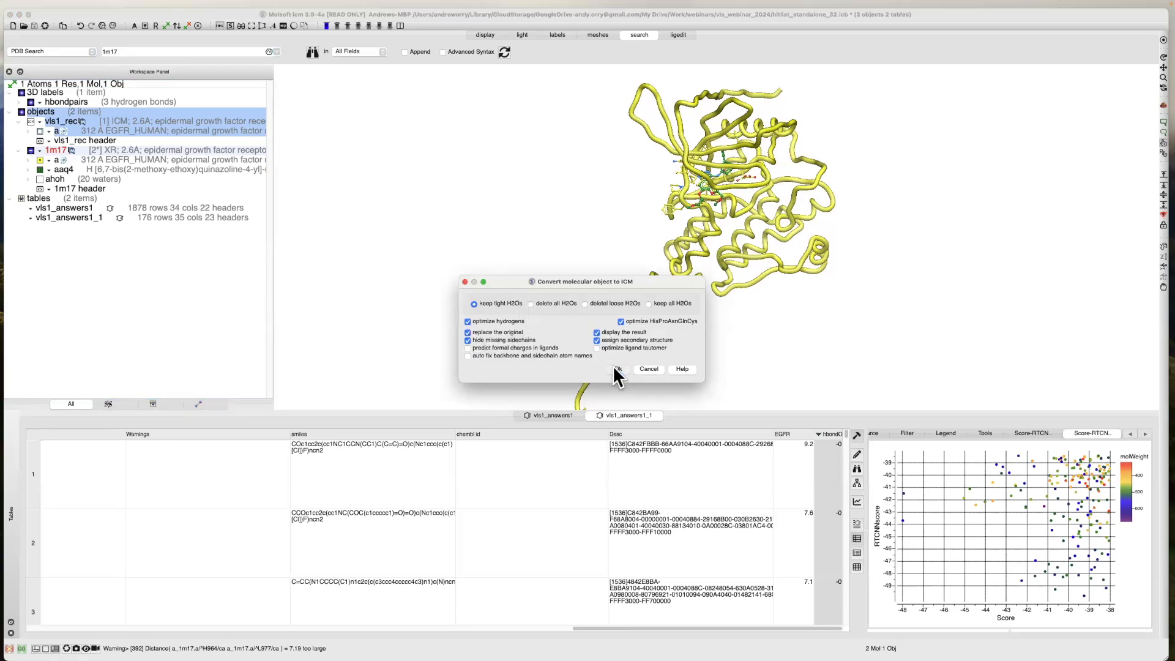
click(618, 369)
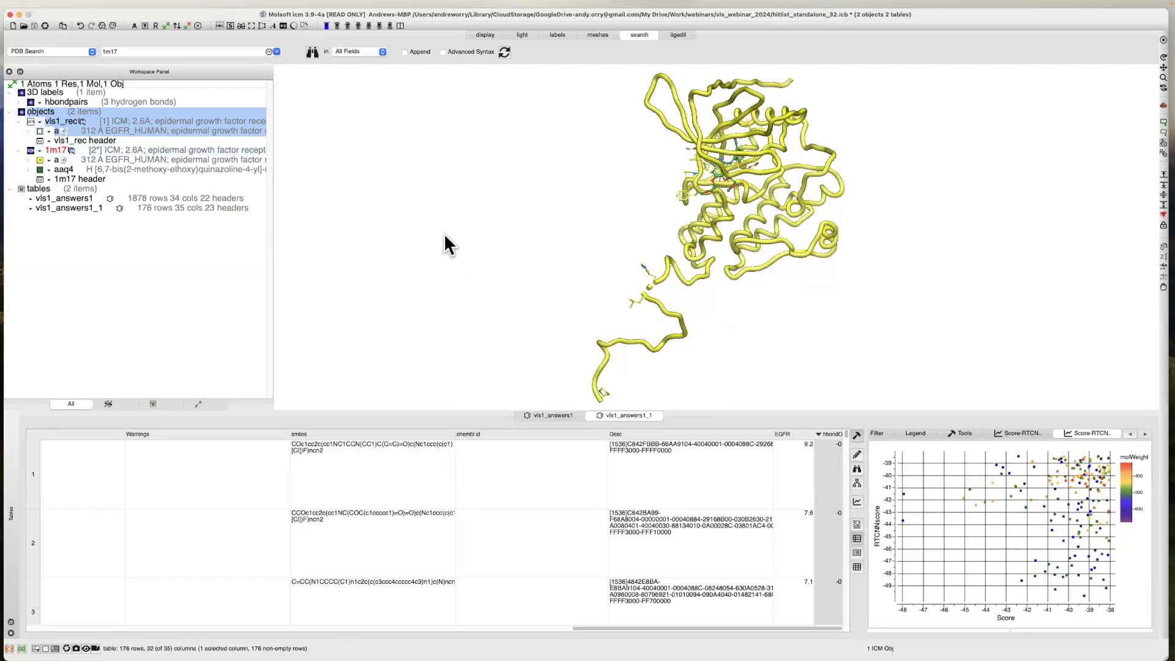
Hide the 1m17 protein chain so only its ligand aaq4 remains, and display the vls1_rec receptor around it.
click(40, 160)
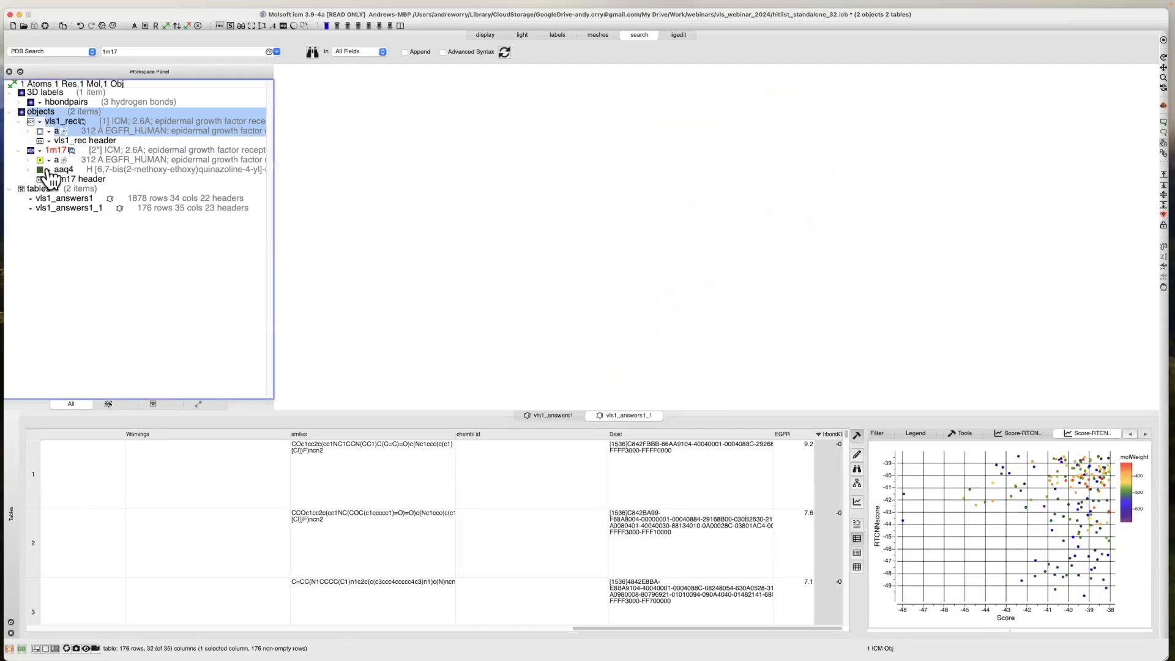
scroll(451, 216, up, 5)
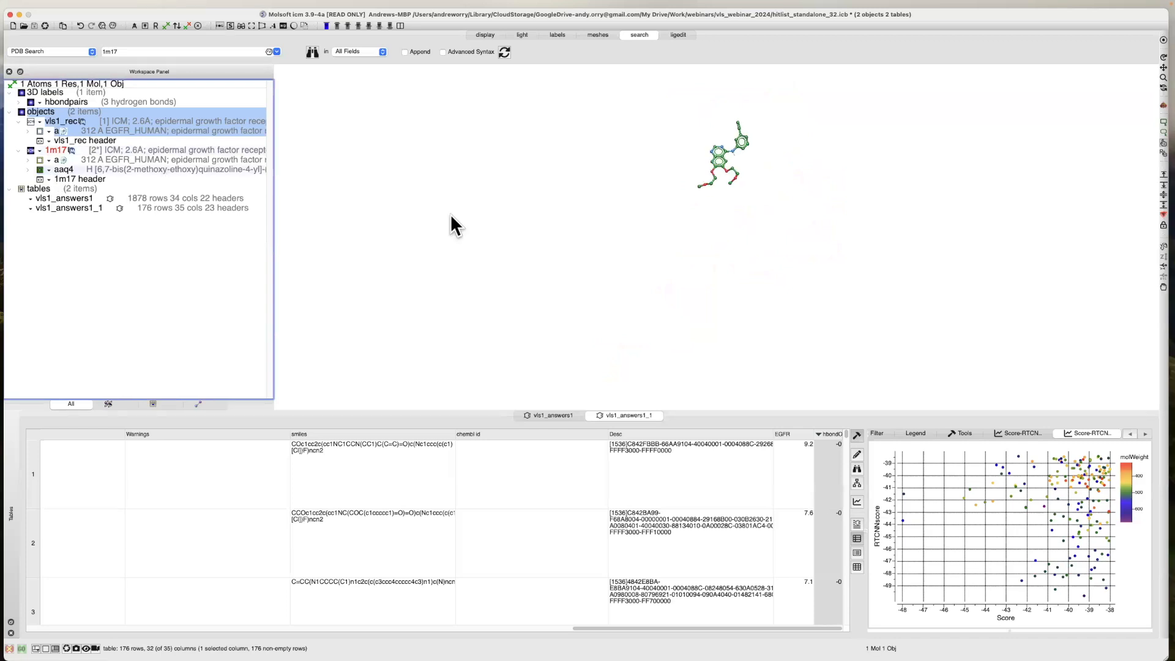
middle_drag(582, 251, 555, 297)
scroll(550, 301, up, 4)
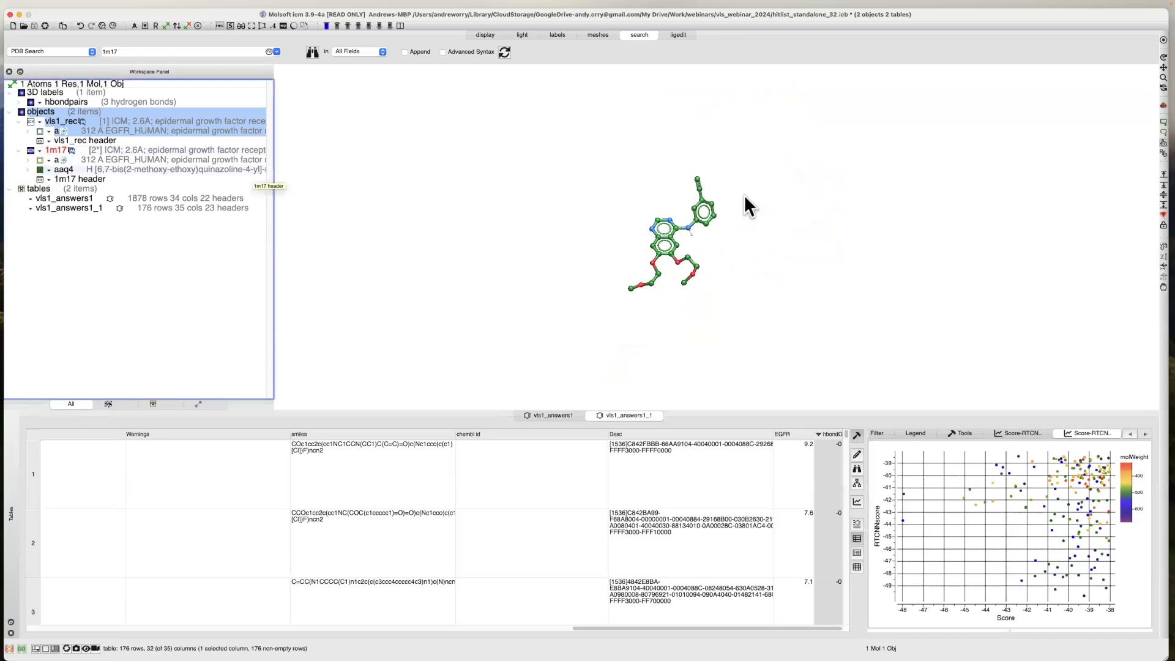
click(40, 131)
drag(406, 214, 240, 204)
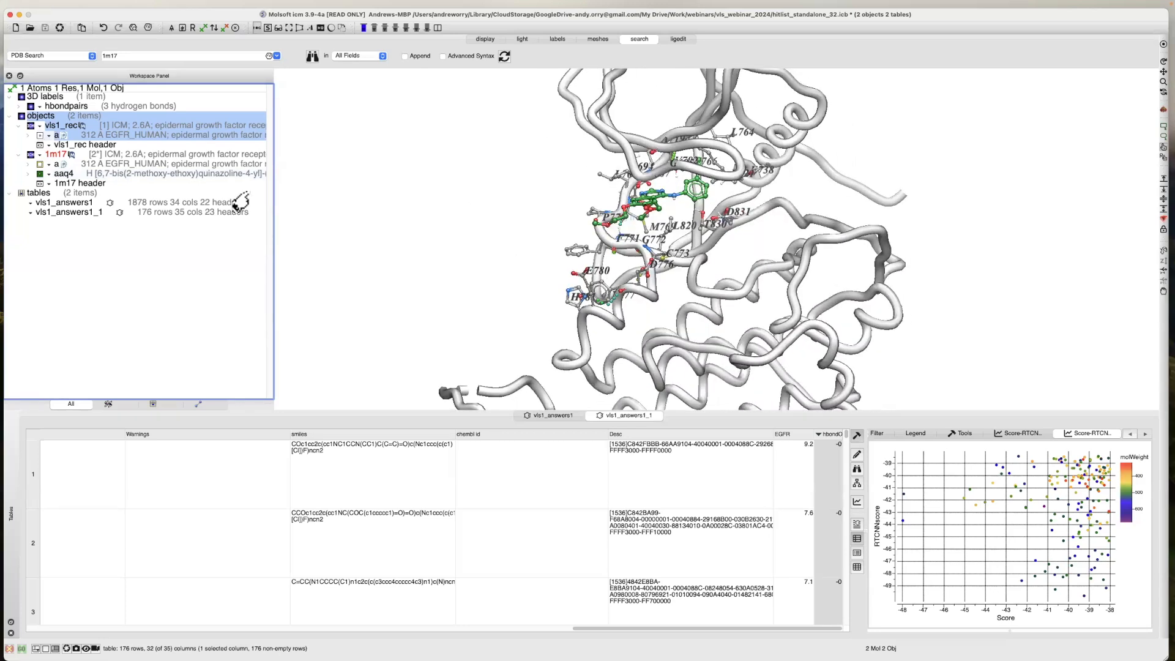
Select the ligand aaq4 and calculate the hits' APF pose similarity to the selected molecule into a column named apfScore.
click(116, 172)
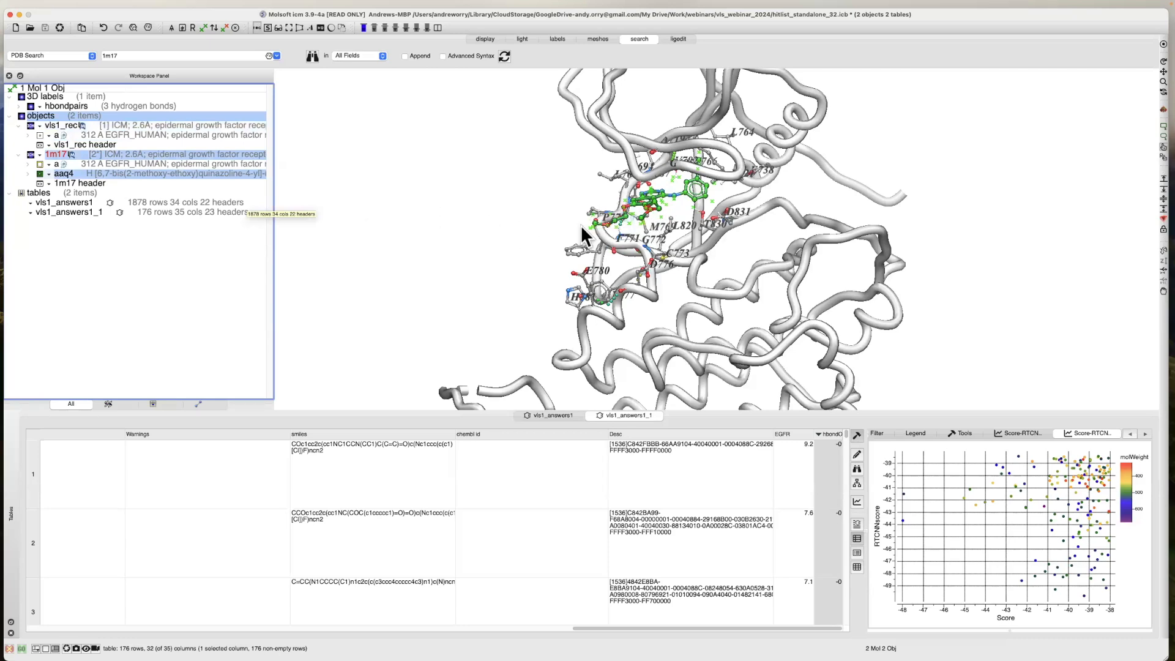
click(1030, 432)
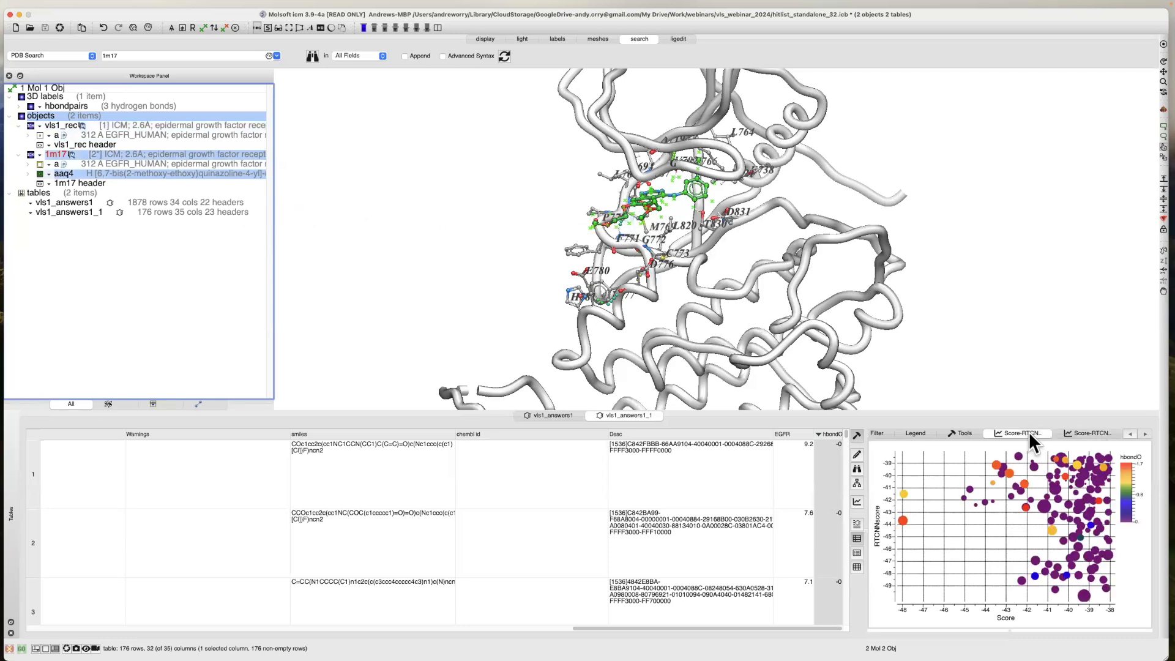
click(963, 432)
click(1054, 486)
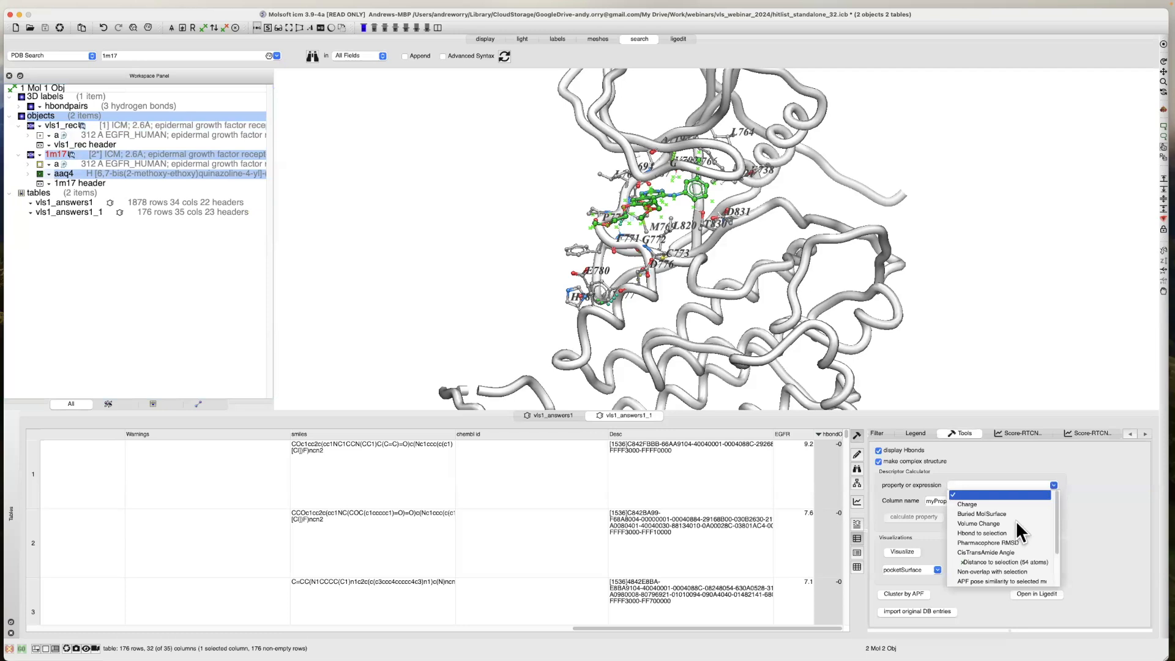
scroll(1004, 550, down, 3)
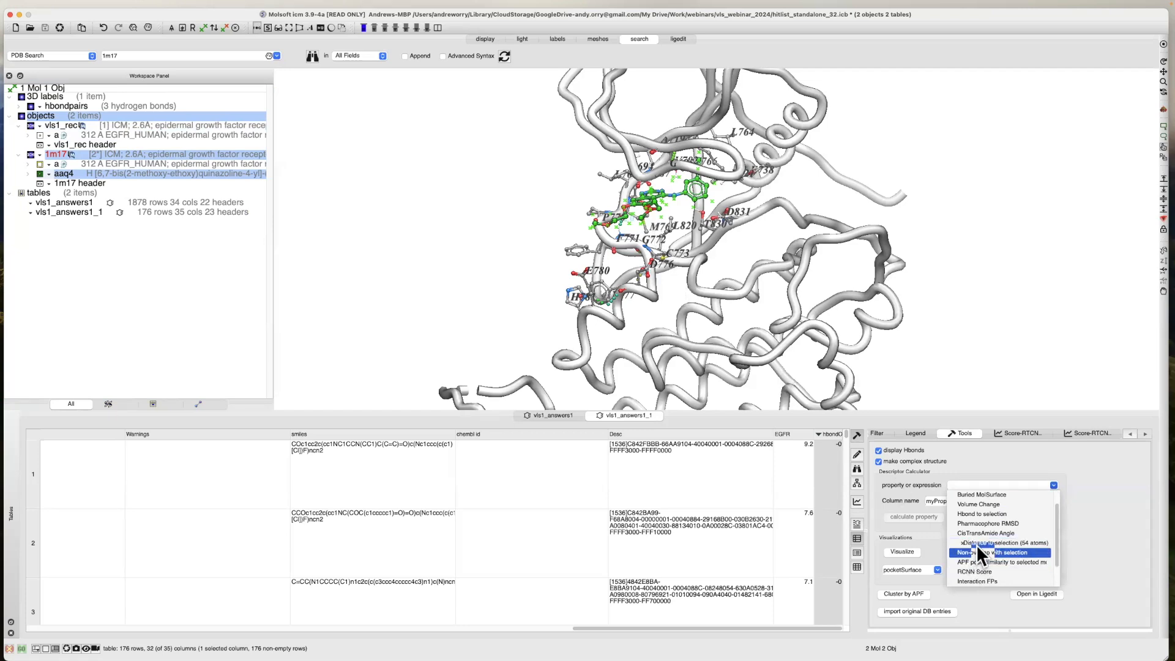
click(982, 562)
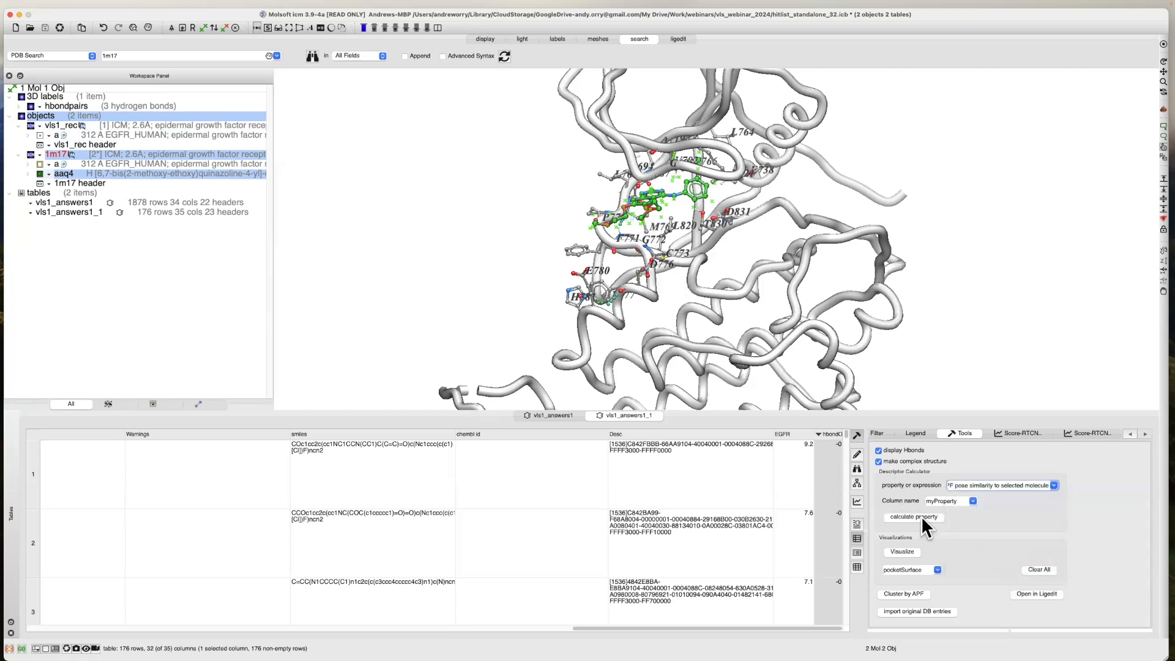
double_click(941, 501)
text(apfScore)
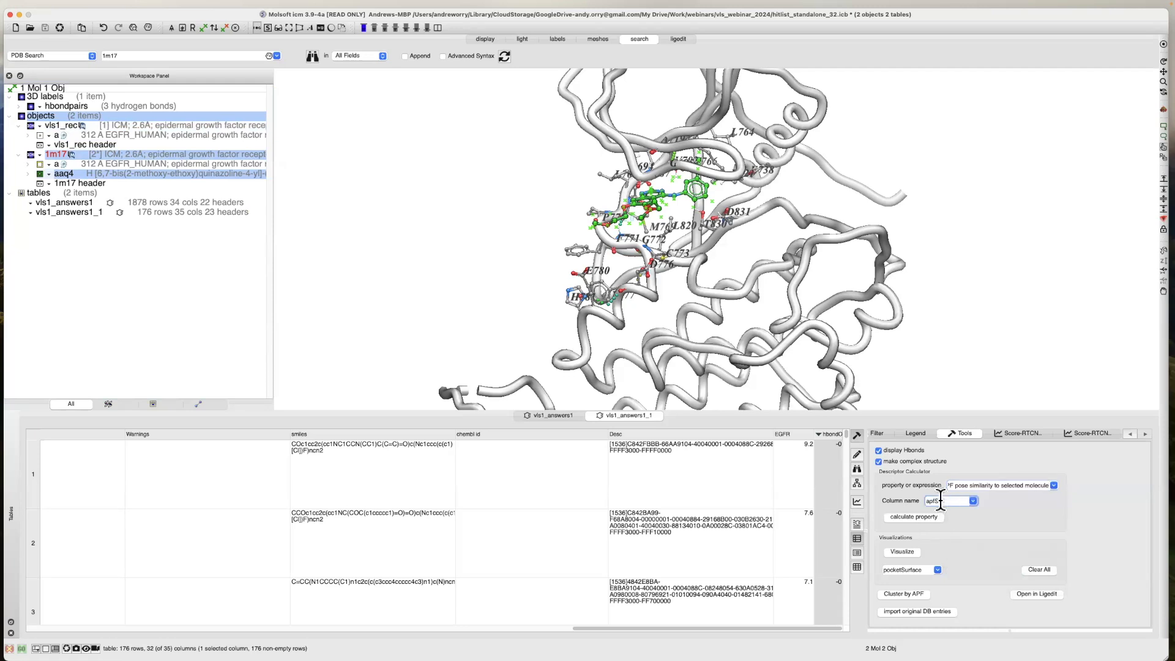
click(916, 517)
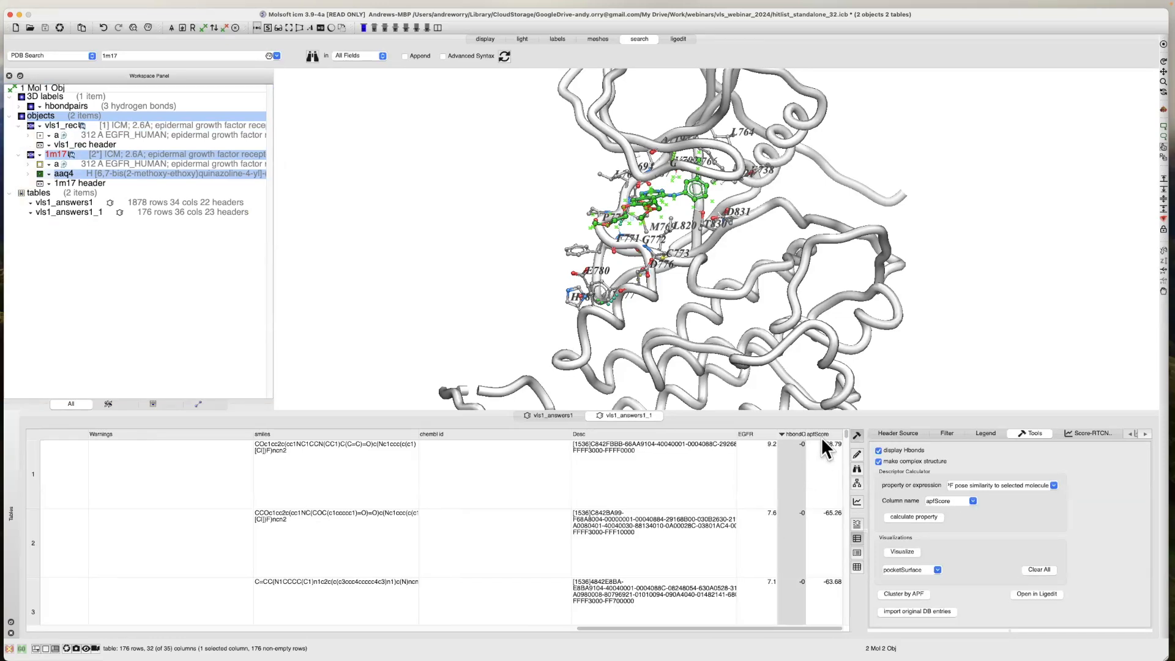
Sort the hits by apfScore in ascending order and narrow the hbondO column so the apfScore values are fully visible.
click(821, 434)
click(811, 435)
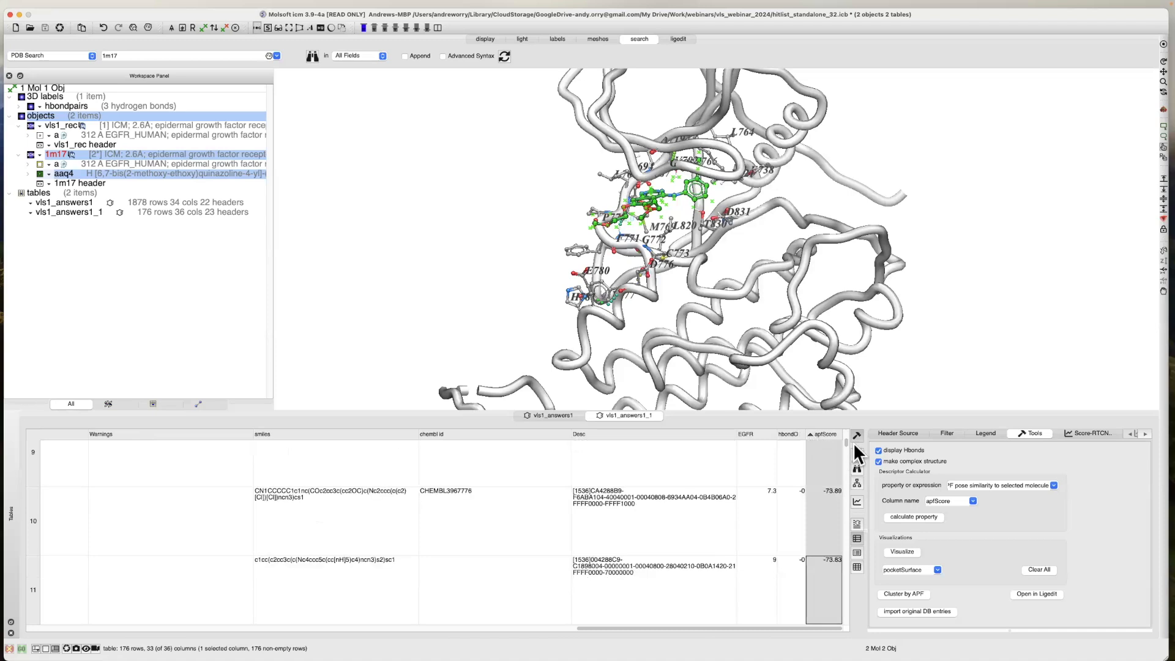
drag(847, 439, 788, 437)
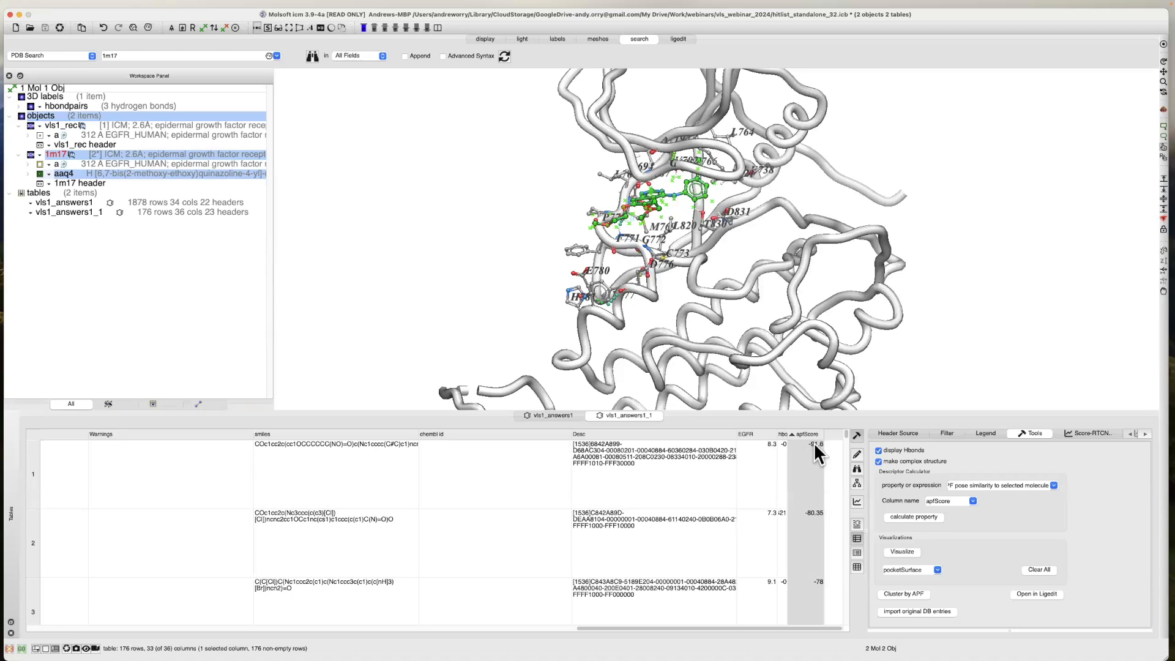
Display the docked pose of the row 1 hit in the pocket for comparison with the crystal ligand.
click(231, 629)
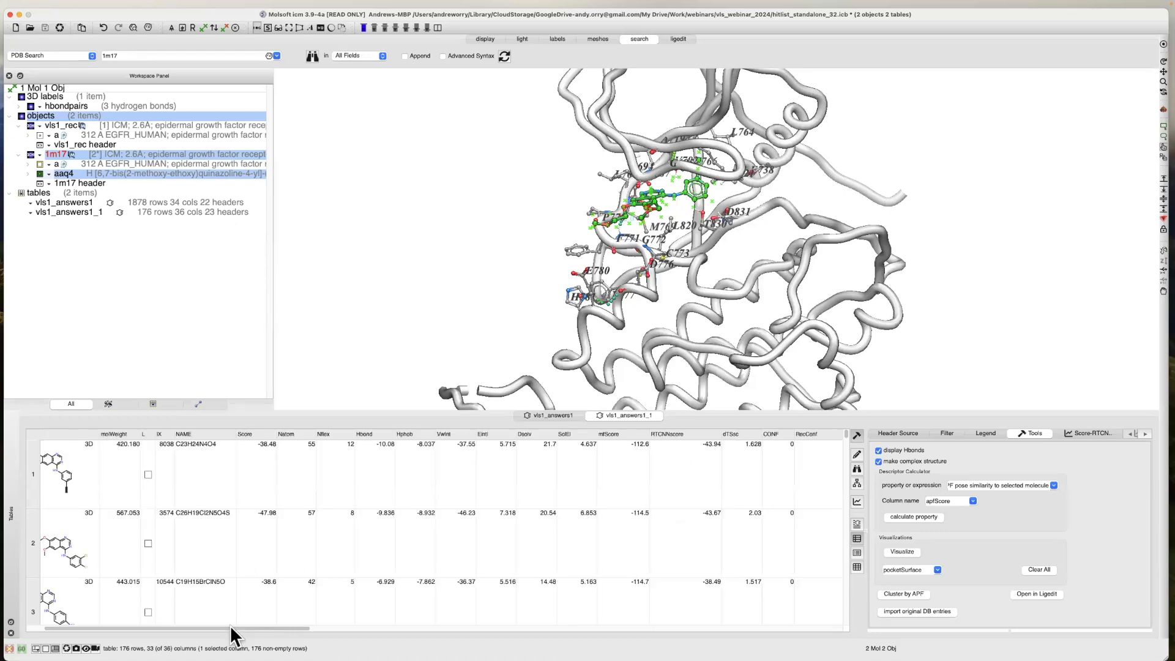
click(149, 475)
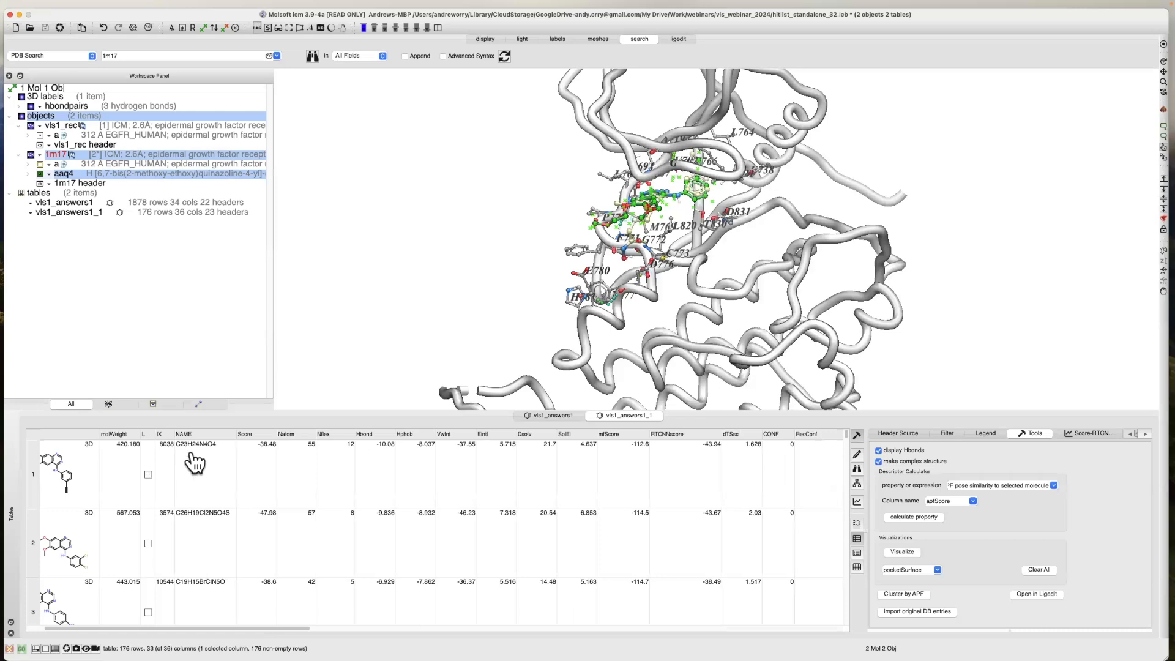
drag(290, 231, 465, 354)
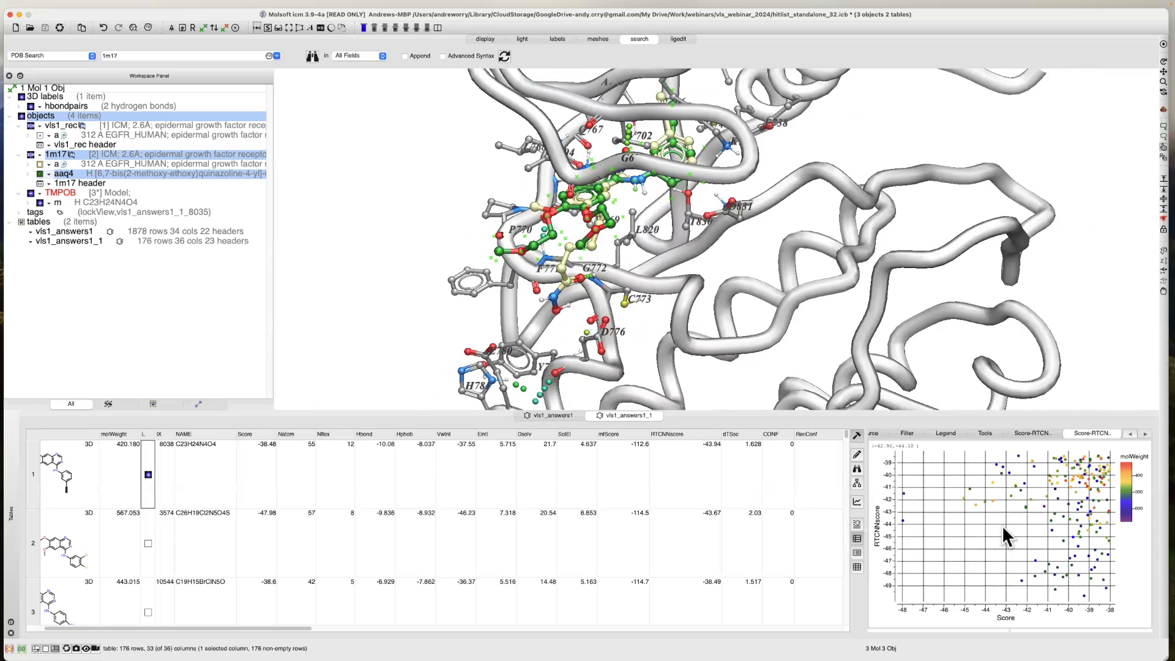
Colour the points of the Score versus RTCNNscore plot currently coloured by molWeight using the apfScore column.
right_click(992, 531)
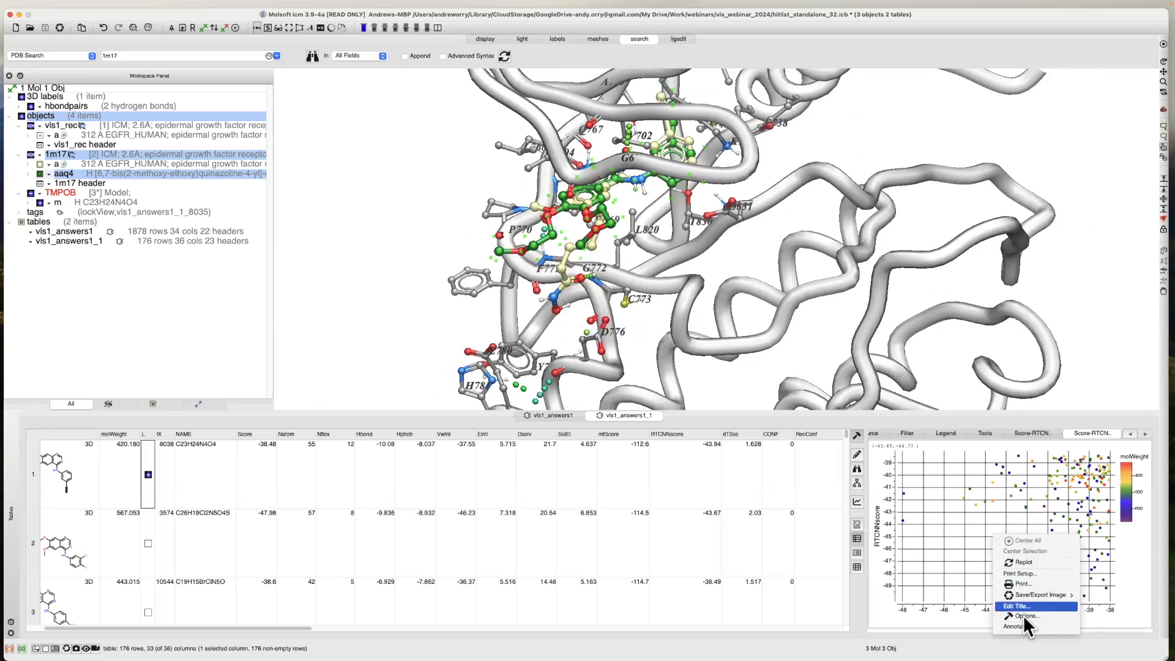
click(981, 563)
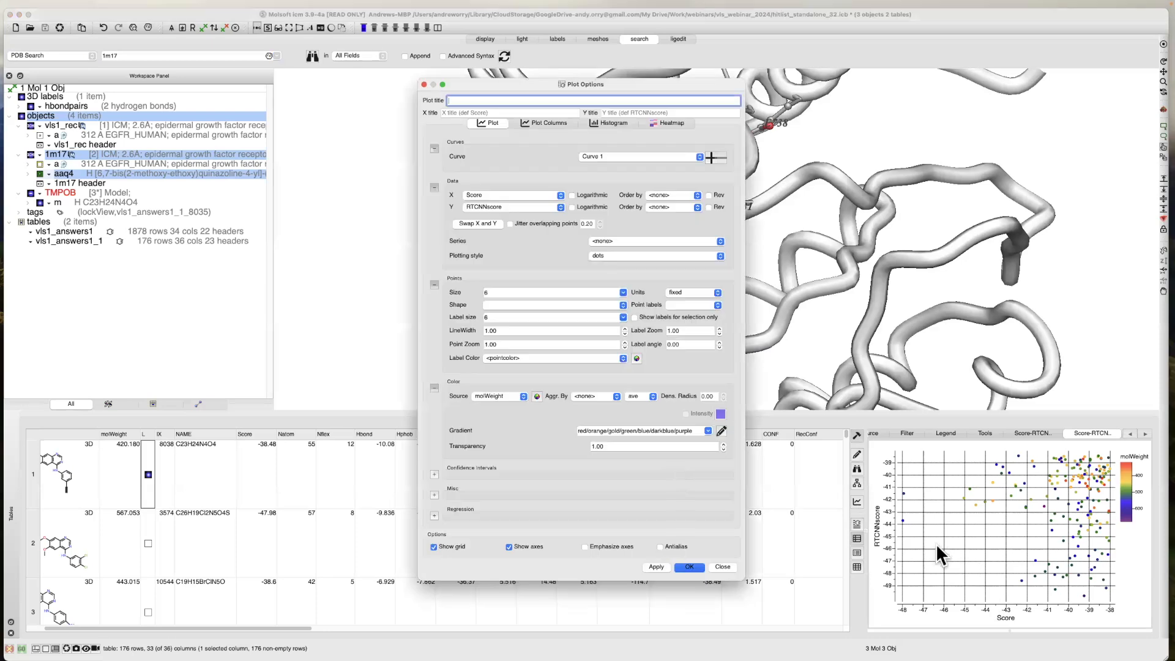
click(504, 396)
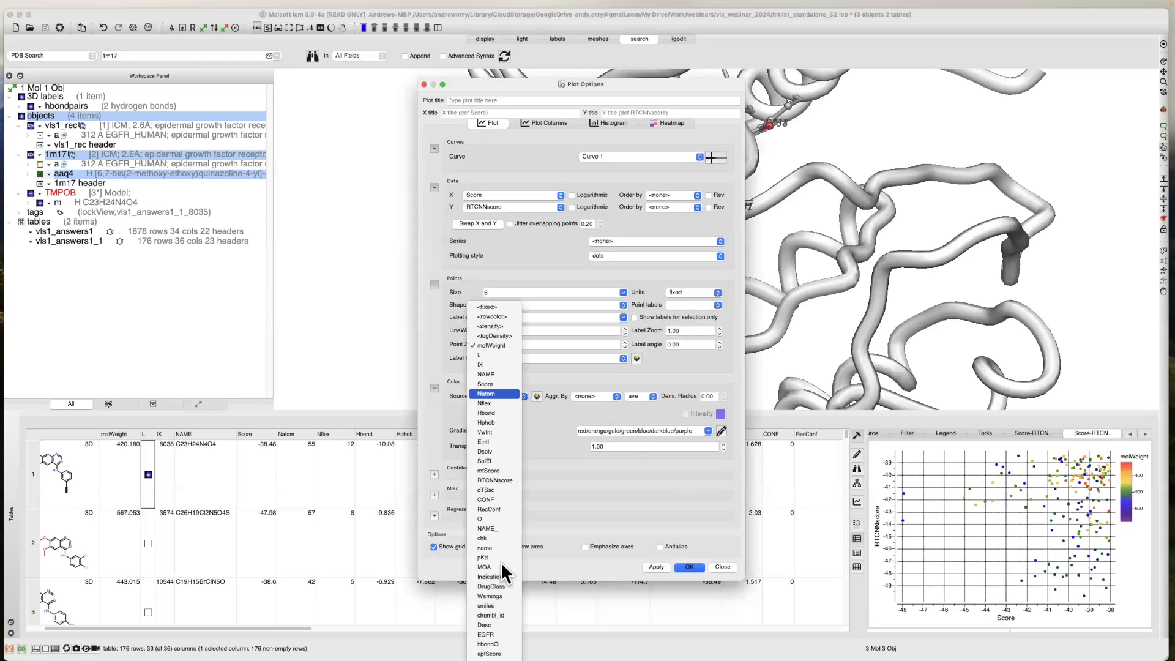
click(493, 647)
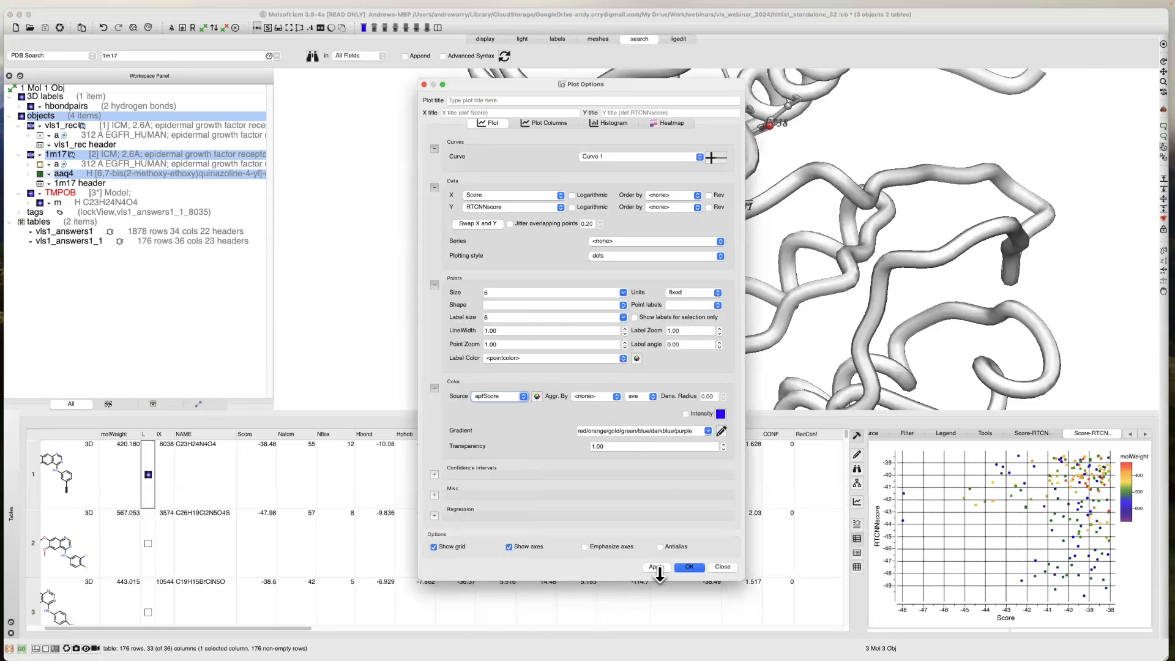
click(656, 567)
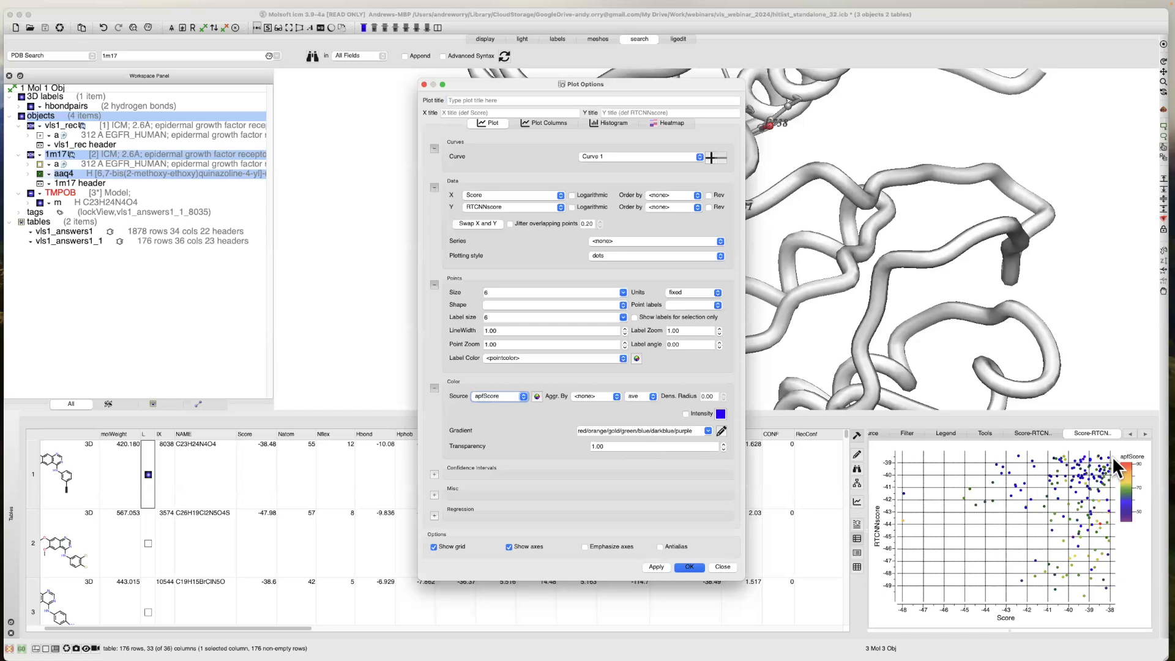
Close the plot options and display the docked pose of the hit plotted near Score -41.6 and RTCNNscore -47.
click(722, 567)
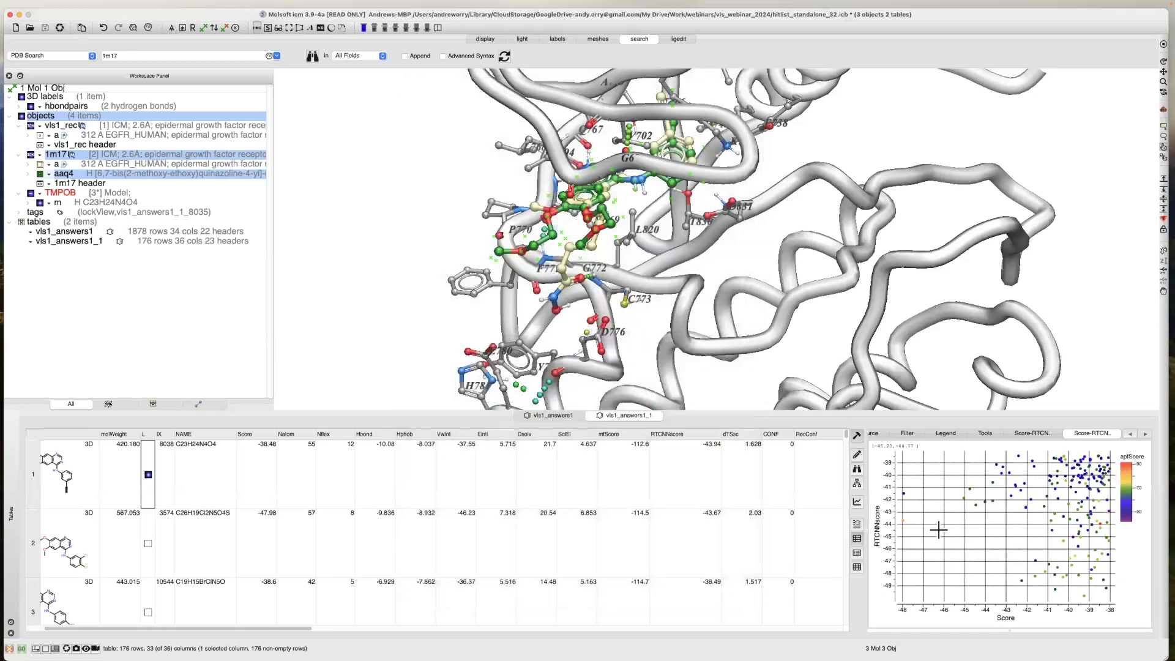
click(1035, 560)
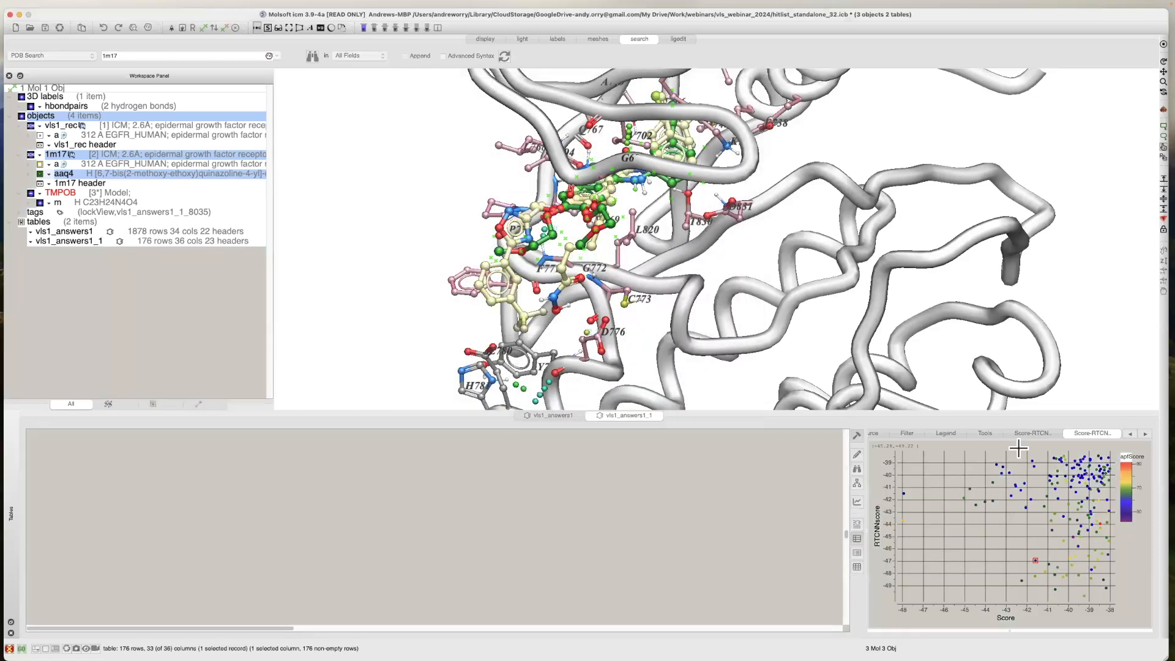
Calculate the Interaction Lists property for the hits and look through the added per-residue contact columns in the table.
click(984, 434)
click(984, 435)
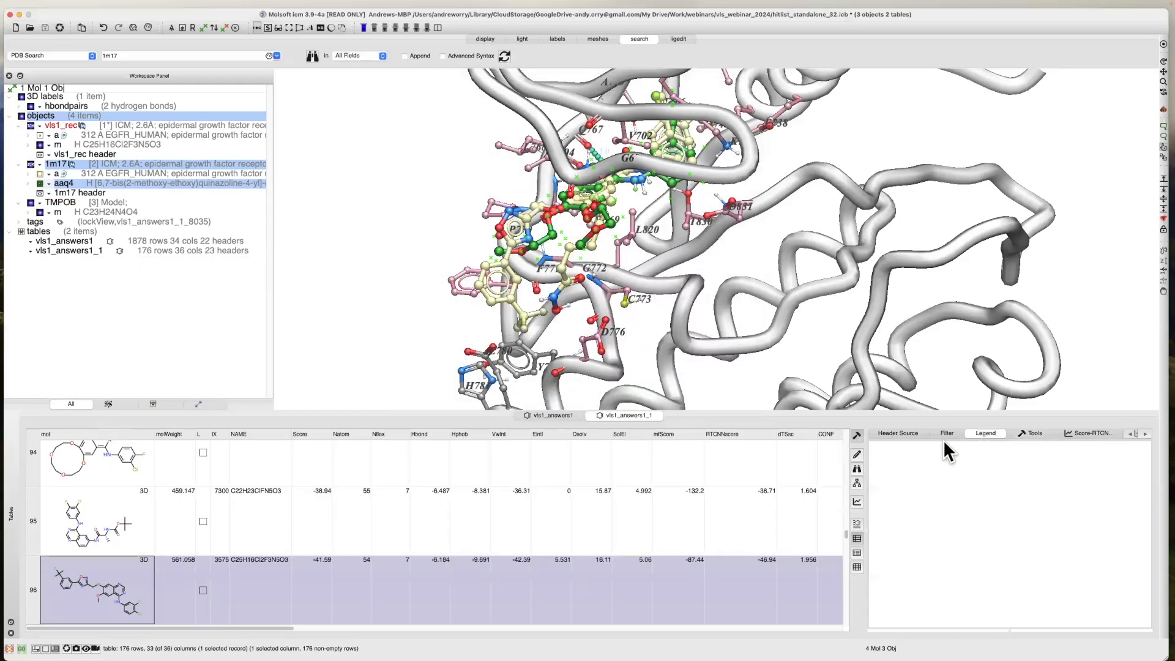
click(1029, 433)
click(1053, 484)
scroll(1040, 528, down, 3)
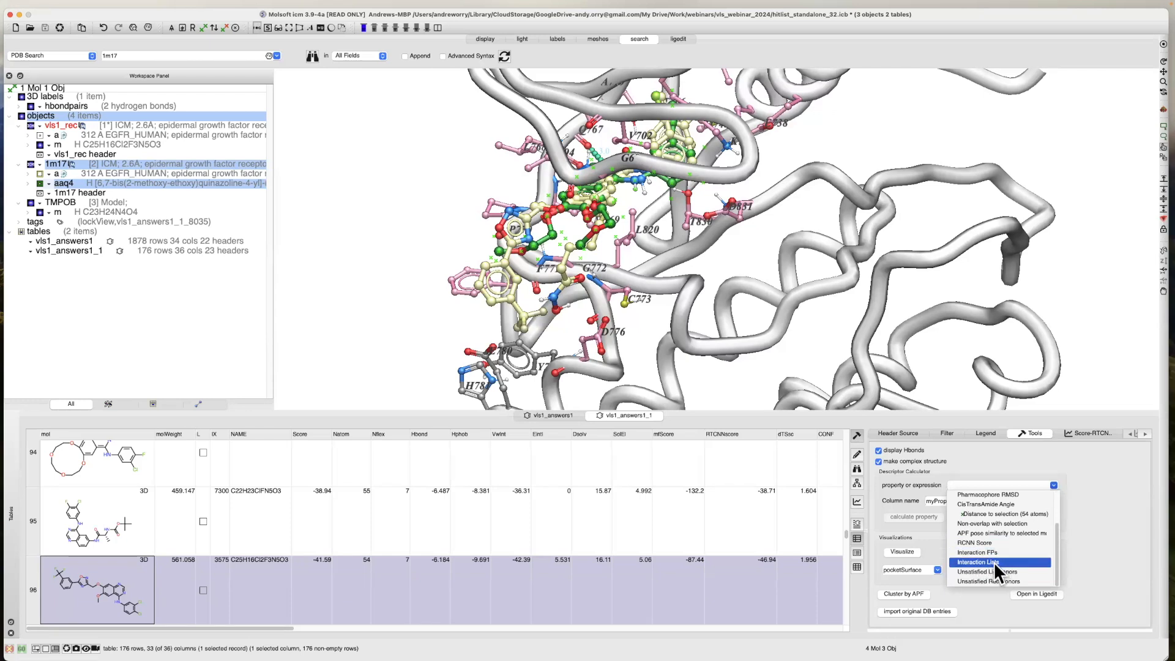
click(994, 562)
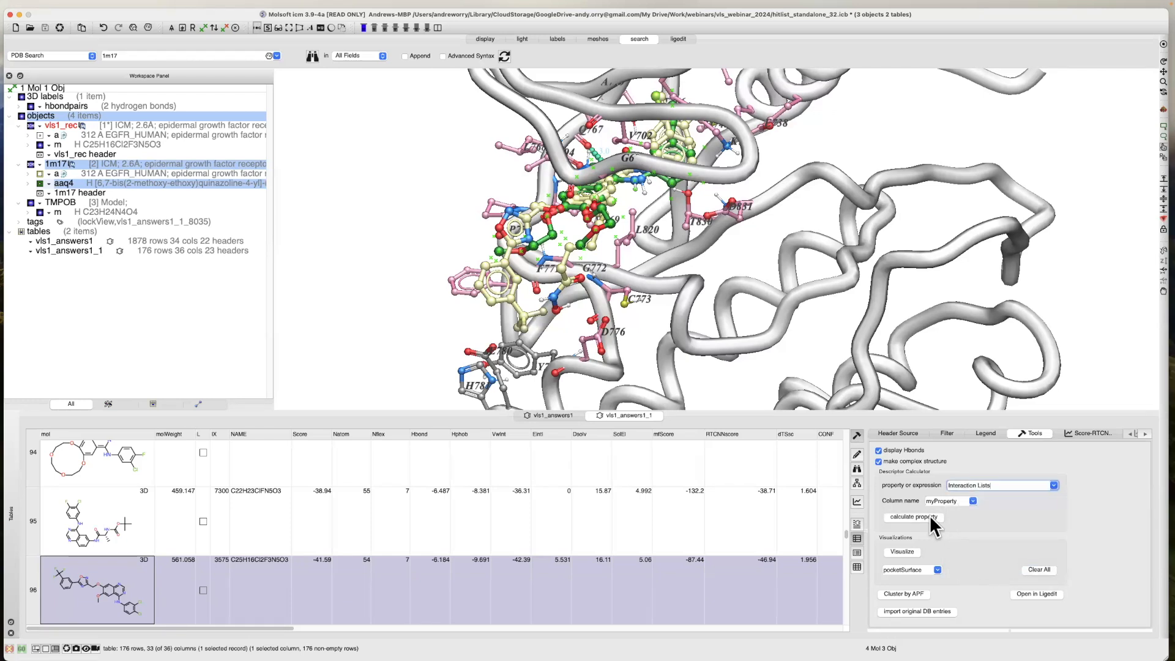
double_click(938, 501)
click(904, 517)
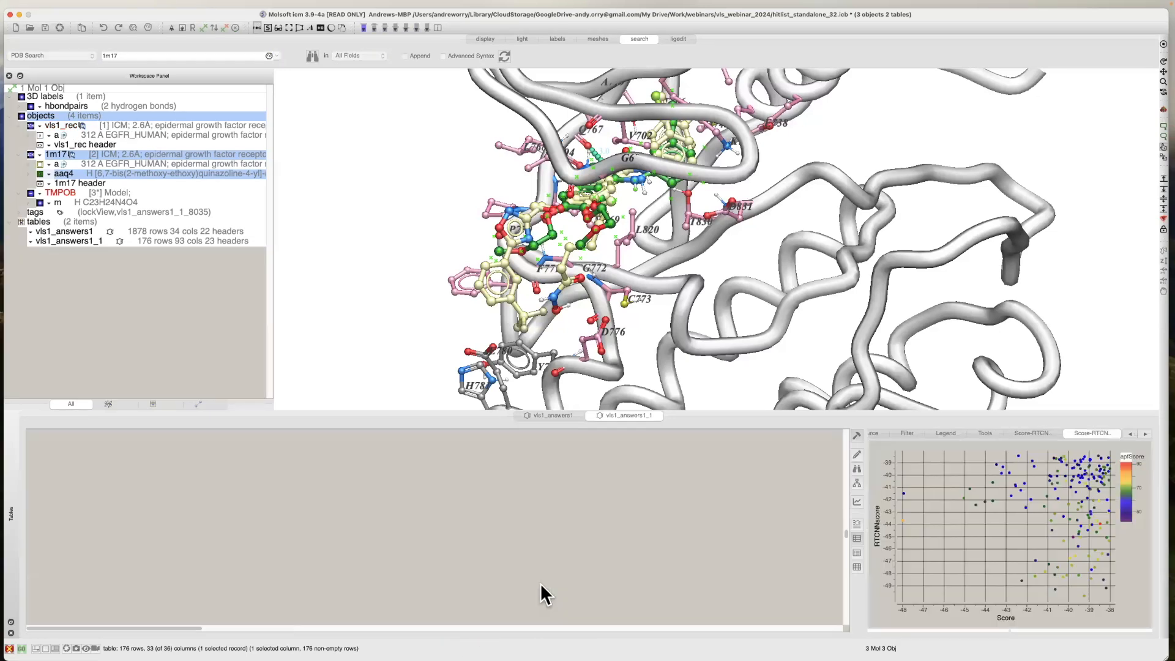
scroll(550, 624, right, 5)
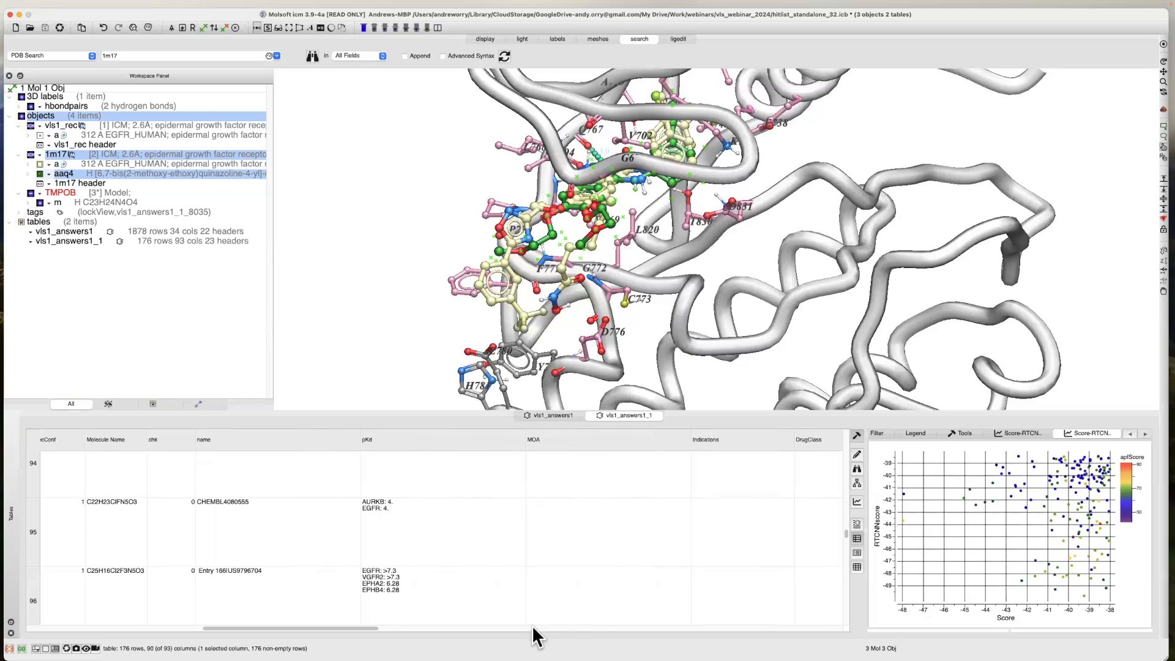
drag(372, 629, 748, 628)
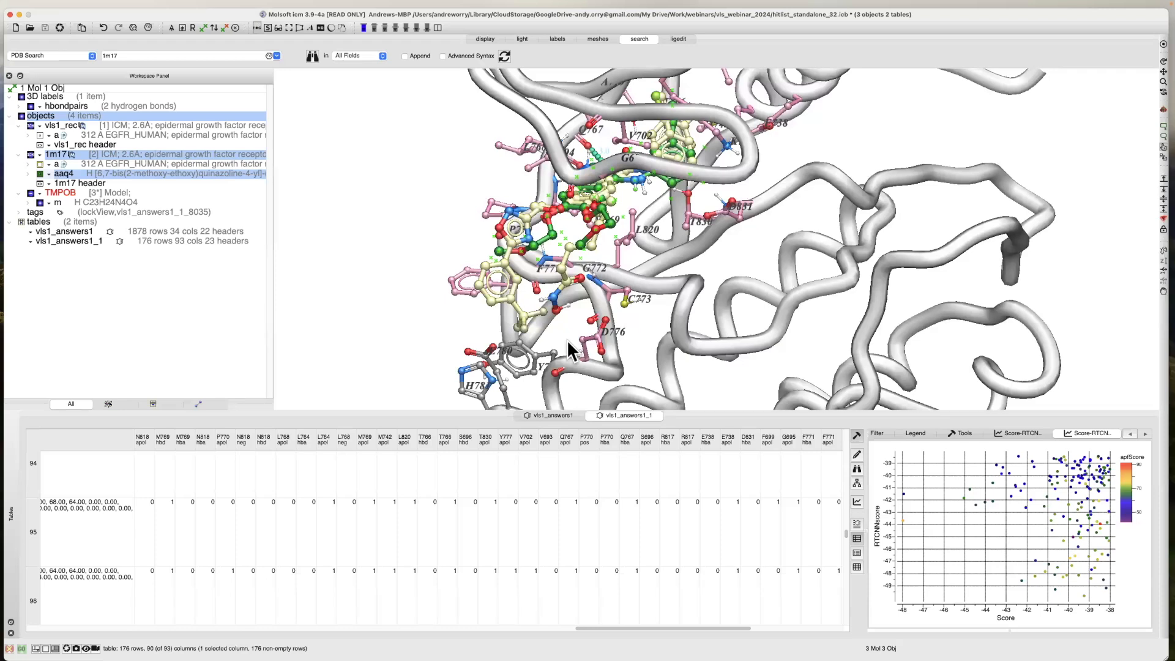
Review the Score versus RTCNNscore plot coloured by hbondD, and cluster the docked hits by APF.
click(1019, 432)
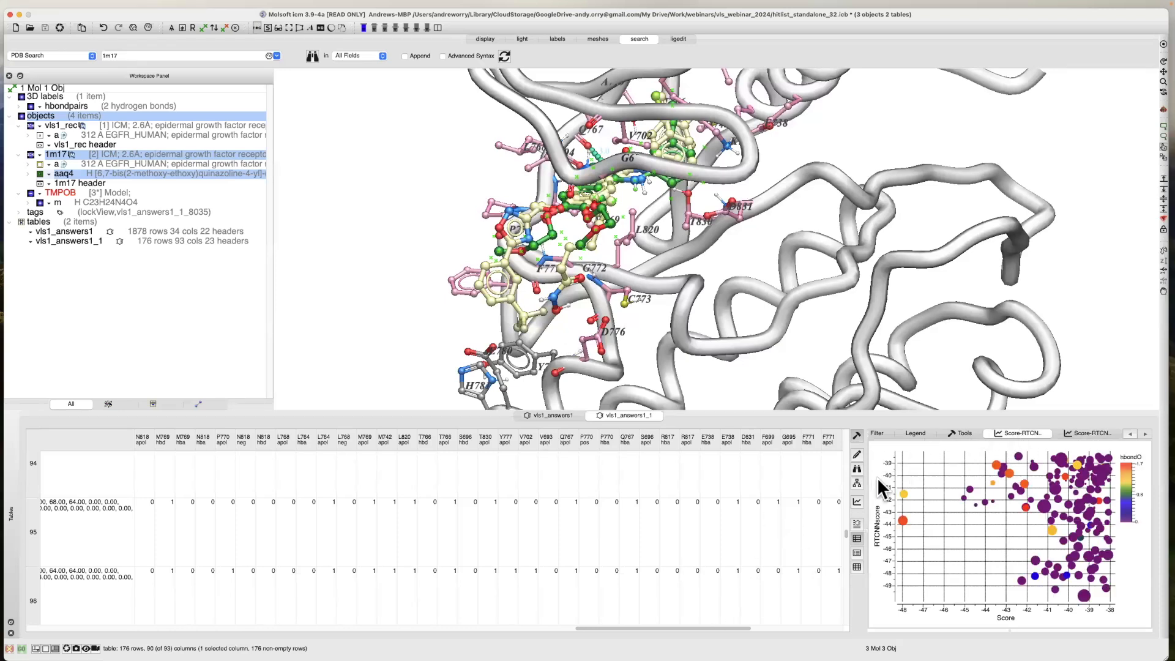
click(961, 434)
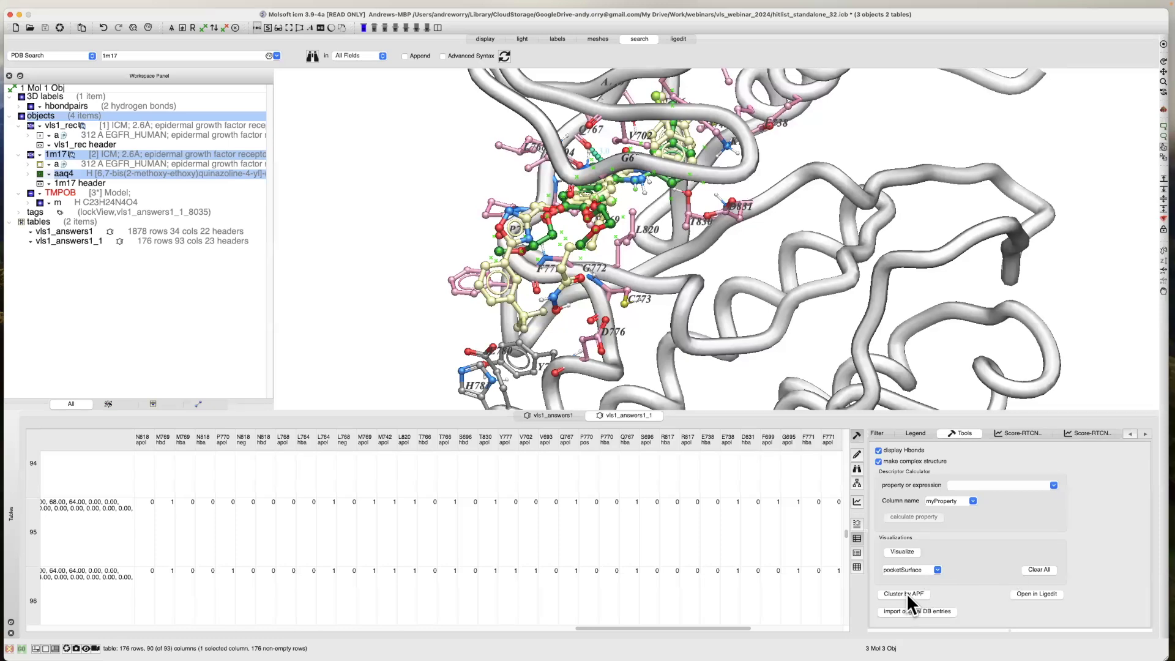
drag(708, 628, 117, 629)
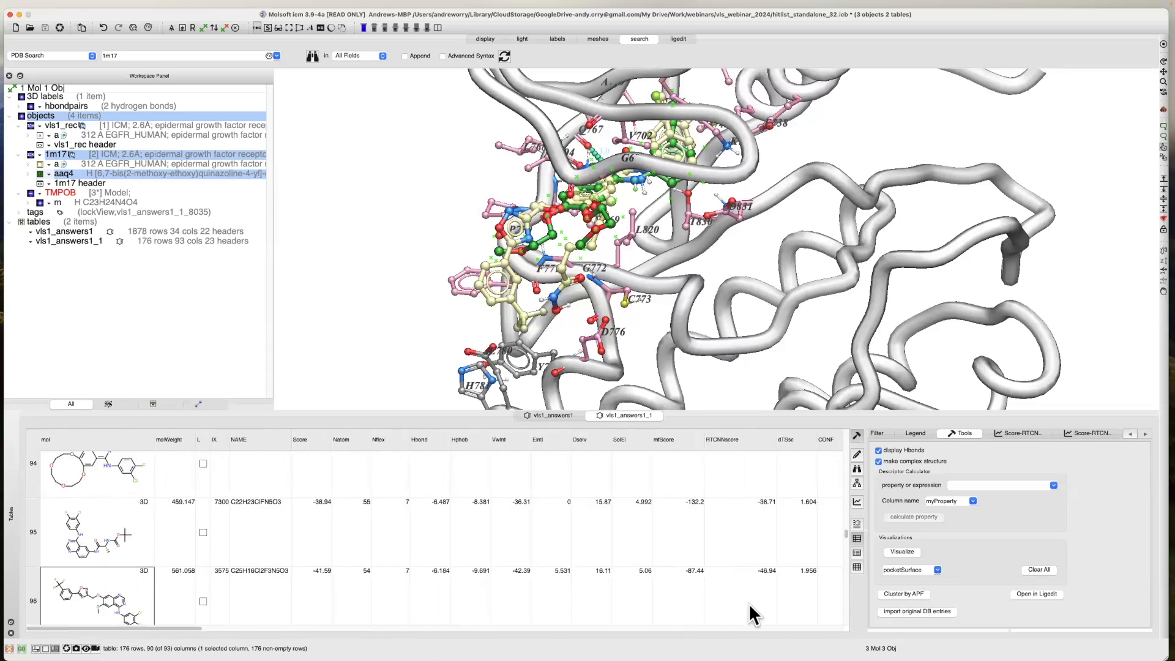
click(897, 594)
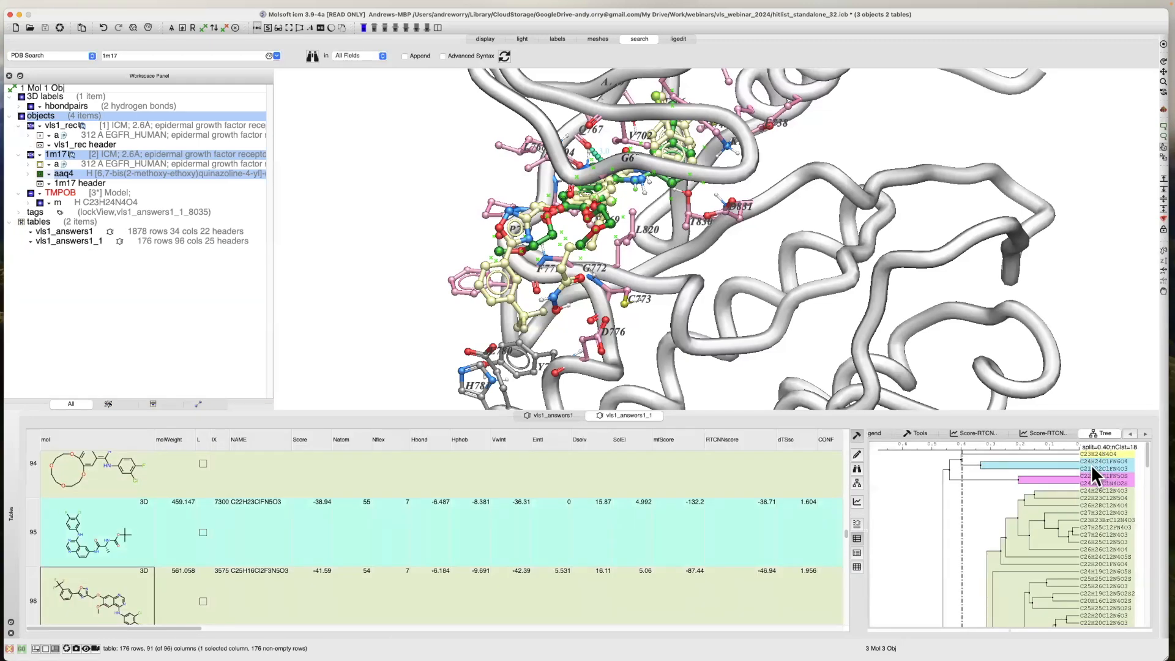
Select the two-member blue cluster in the tree, and hide the TMPOB model and the crystal ligand aaq4.
click(1096, 461)
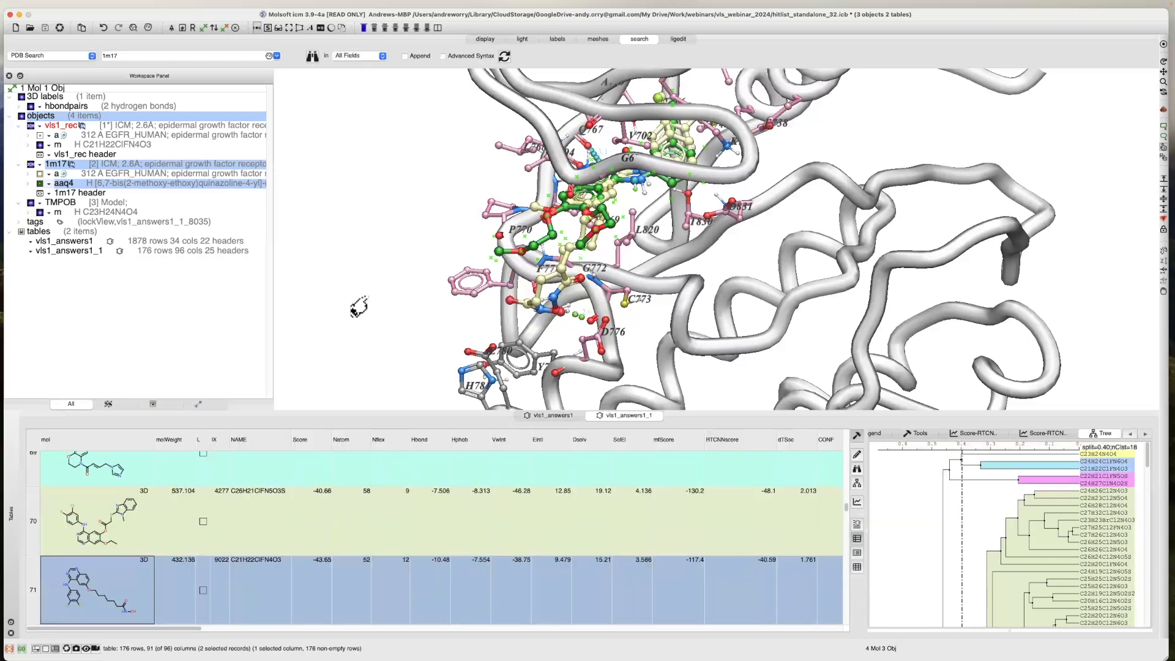
click(31, 203)
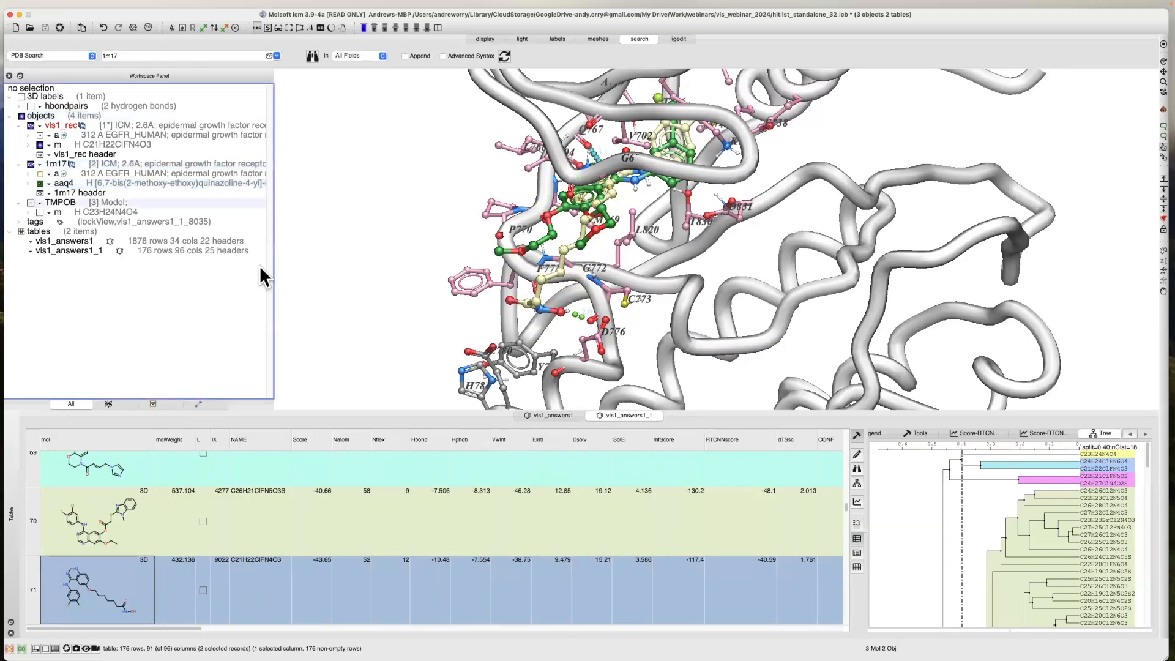
click(40, 183)
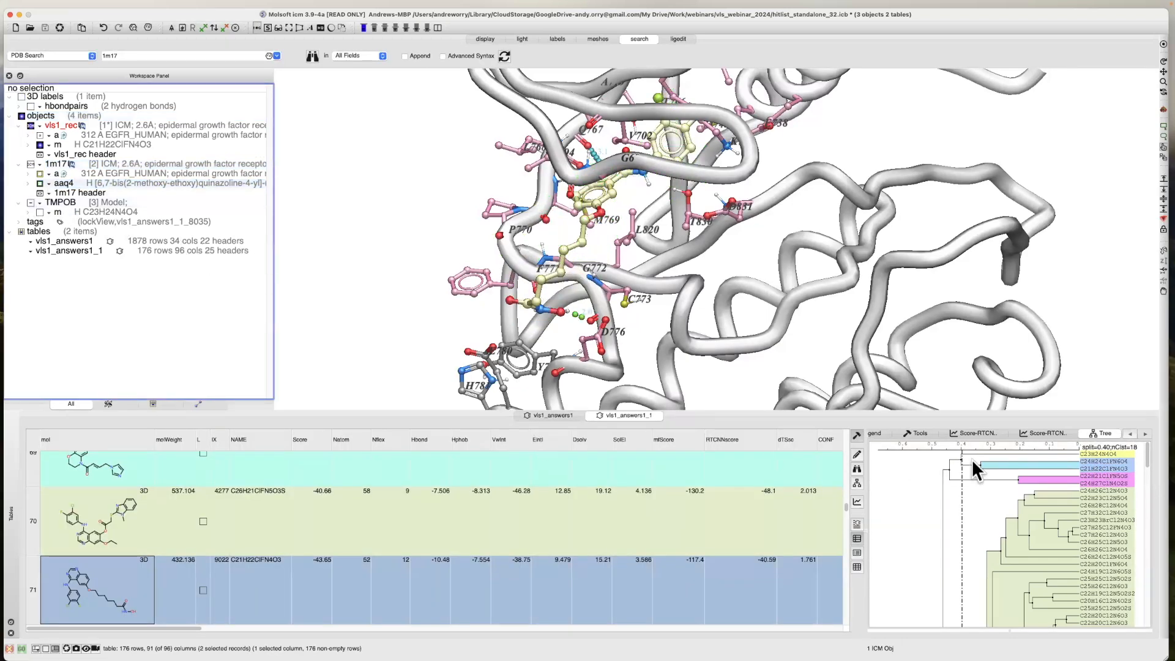
View the C24H24ClFN6O4 and C21H22ClFN4O3 hits of the blue cluster one by one, and lock both poses in the 3D display.
click(1092, 462)
click(1093, 460)
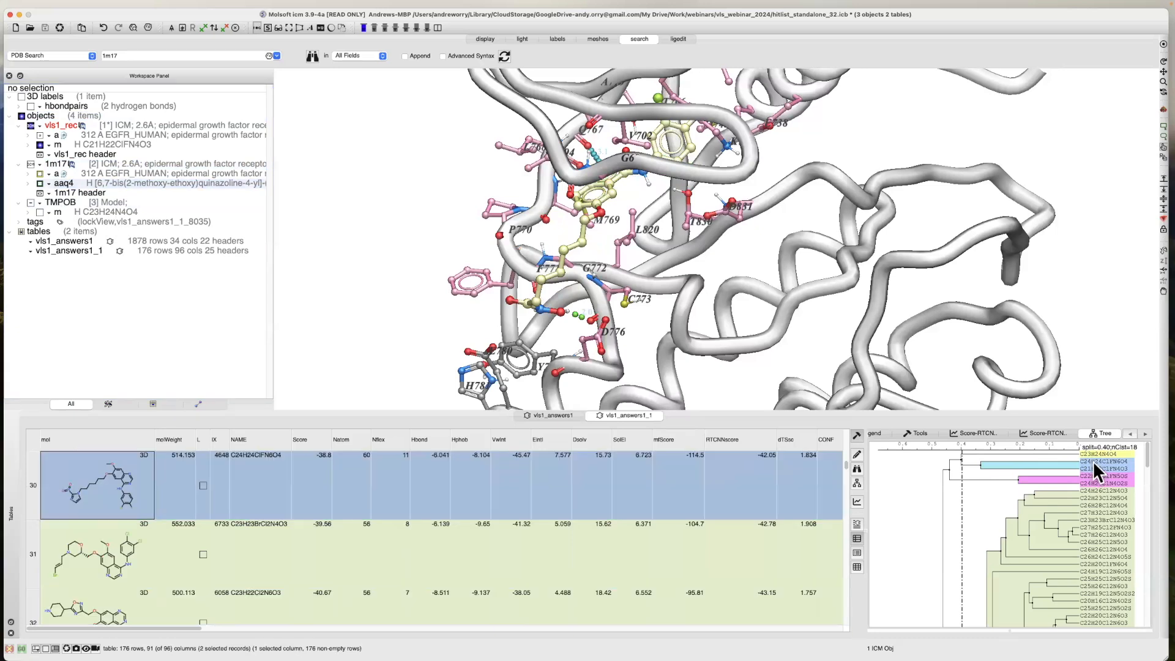
click(1089, 466)
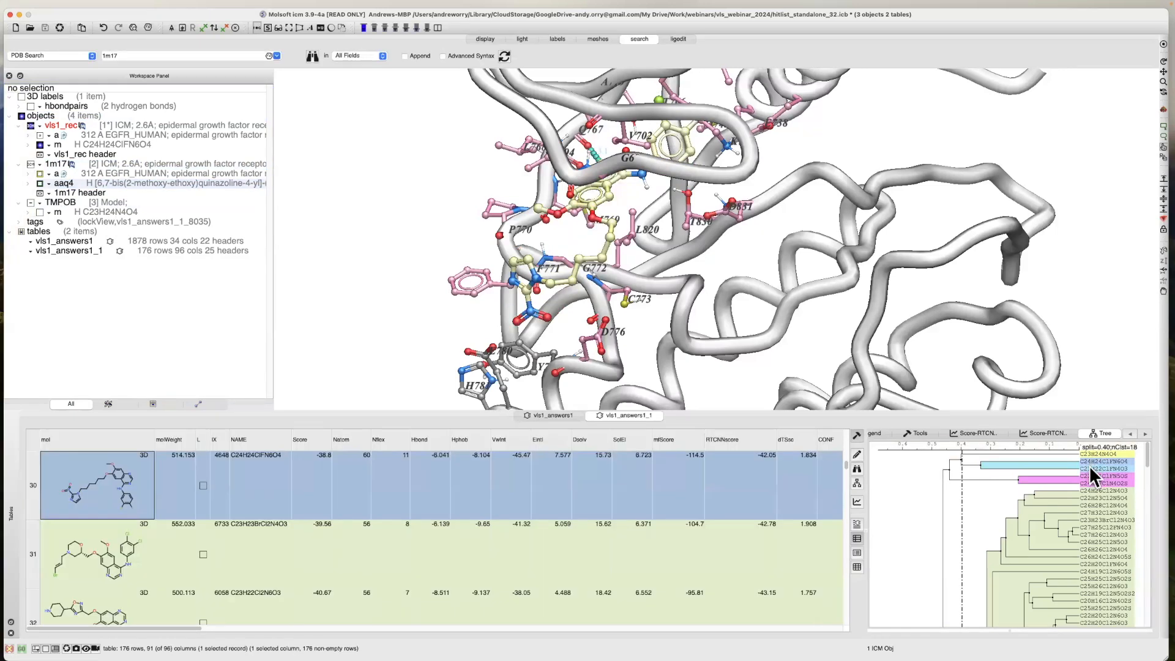
click(1088, 465)
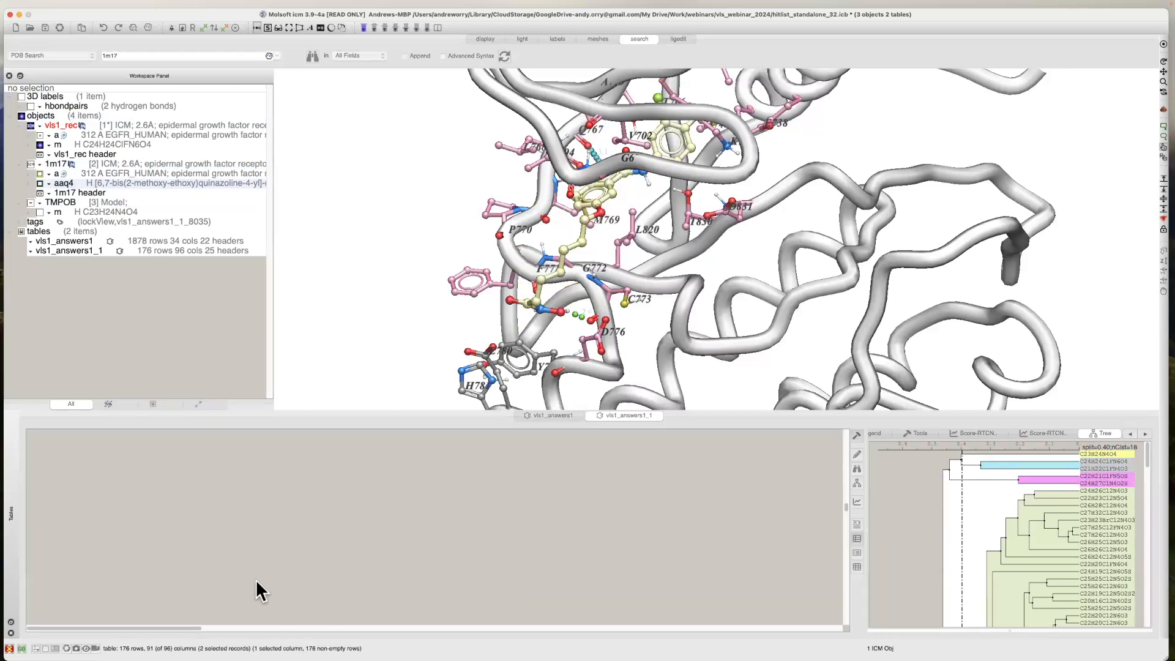
click(203, 590)
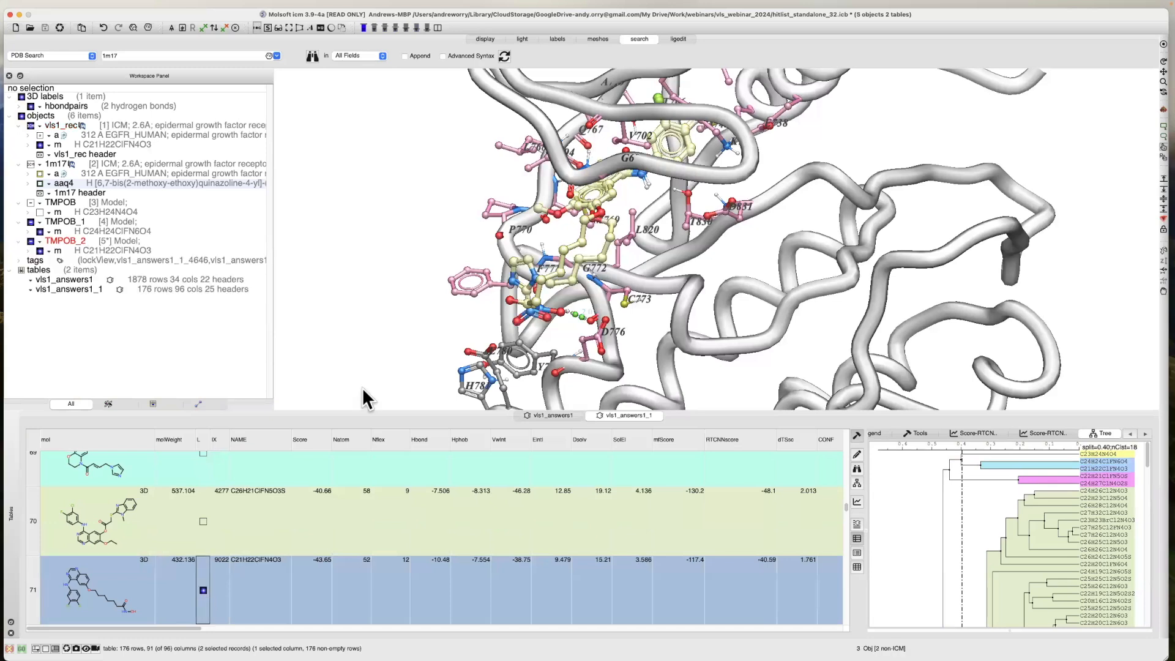
Colour the two locked cluster poses, TMPOB_1 and TMPOB_2, cyan.
click(113, 220)
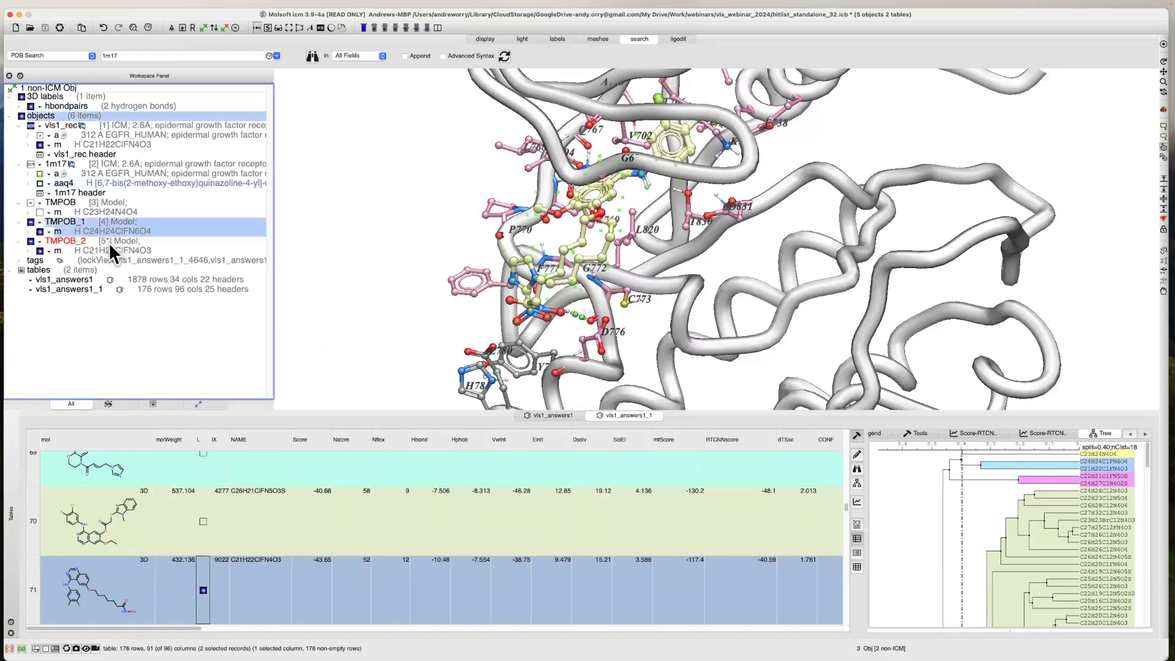
shift+click(109, 240)
click(484, 39)
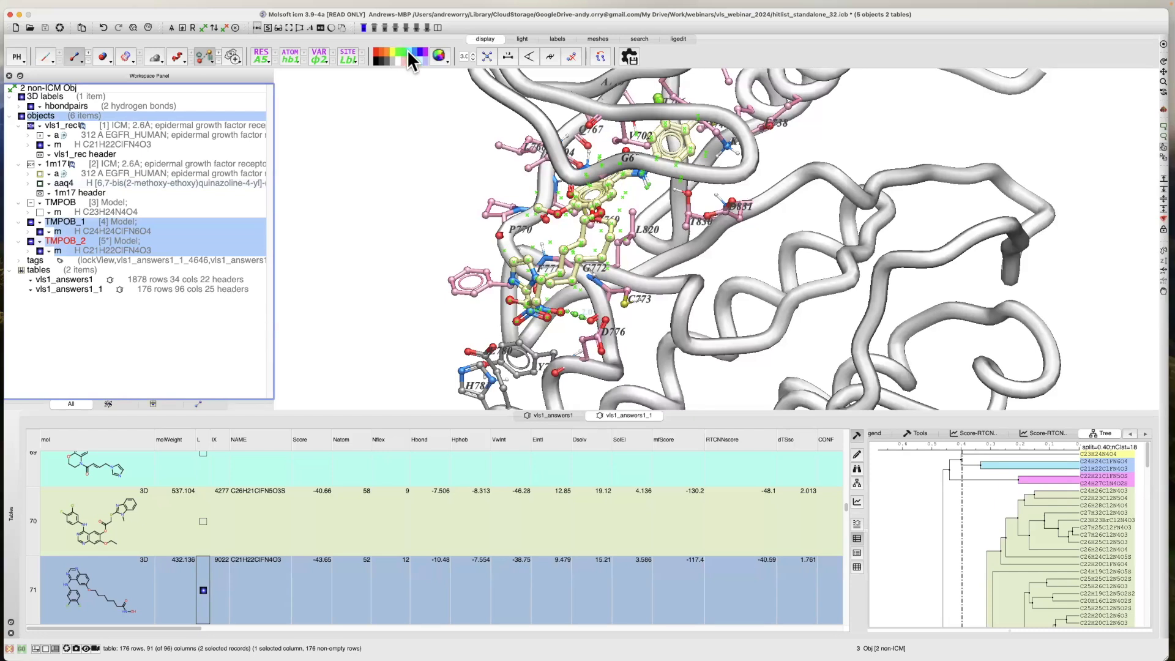
click(408, 51)
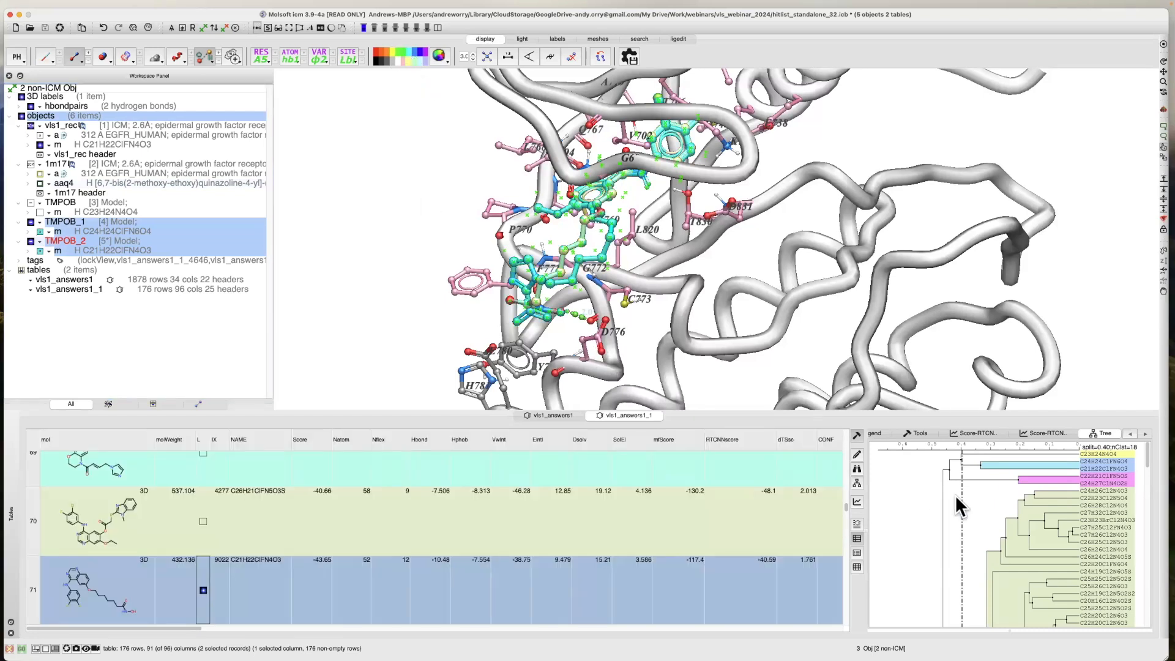
Look further down the cluster tree and display the pose of hit C21H17D3N4O2 from the large yellow cluster.
scroll(1049, 514, down, 3)
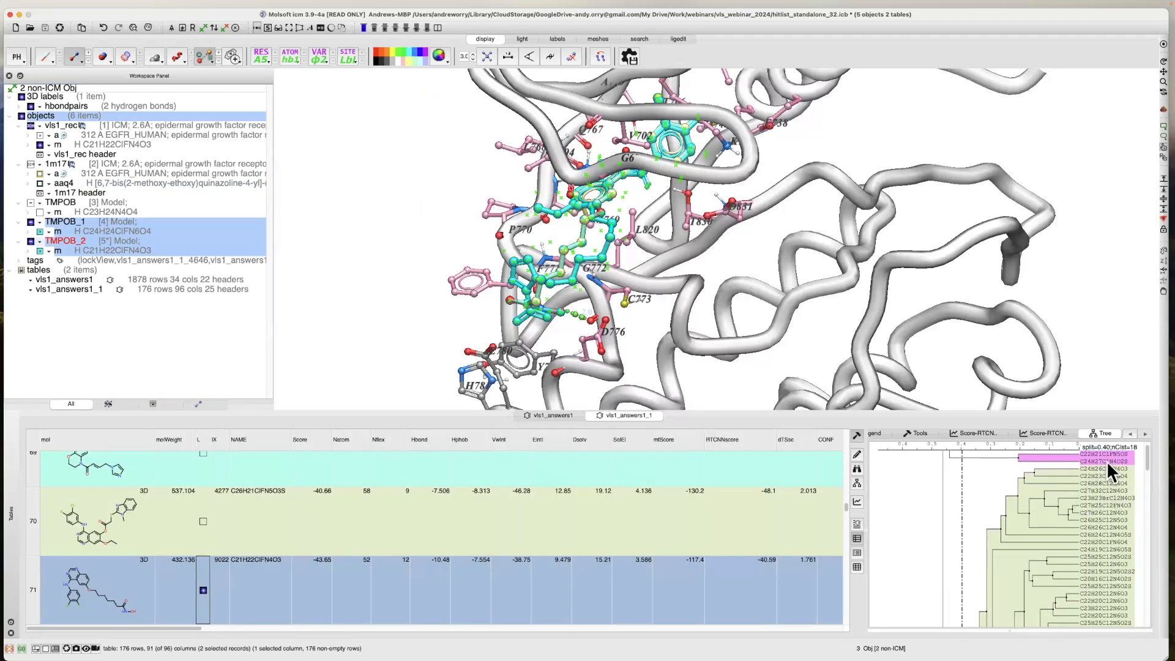
drag(1136, 463, 1130, 604)
scroll(1112, 560, down, 5)
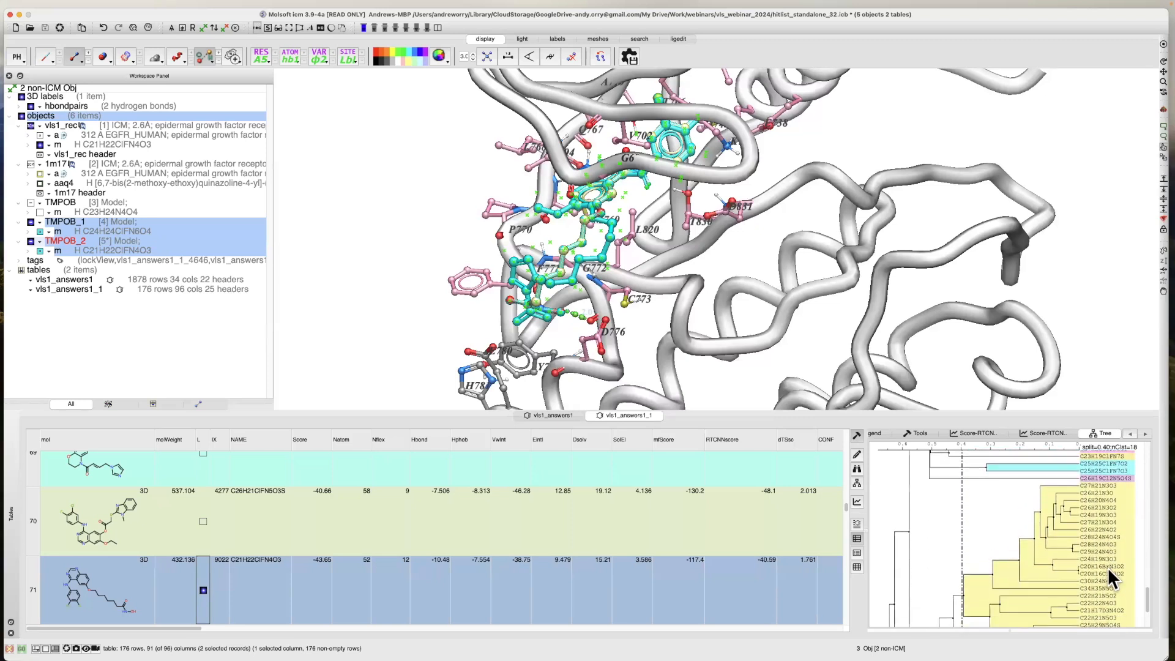
click(1096, 586)
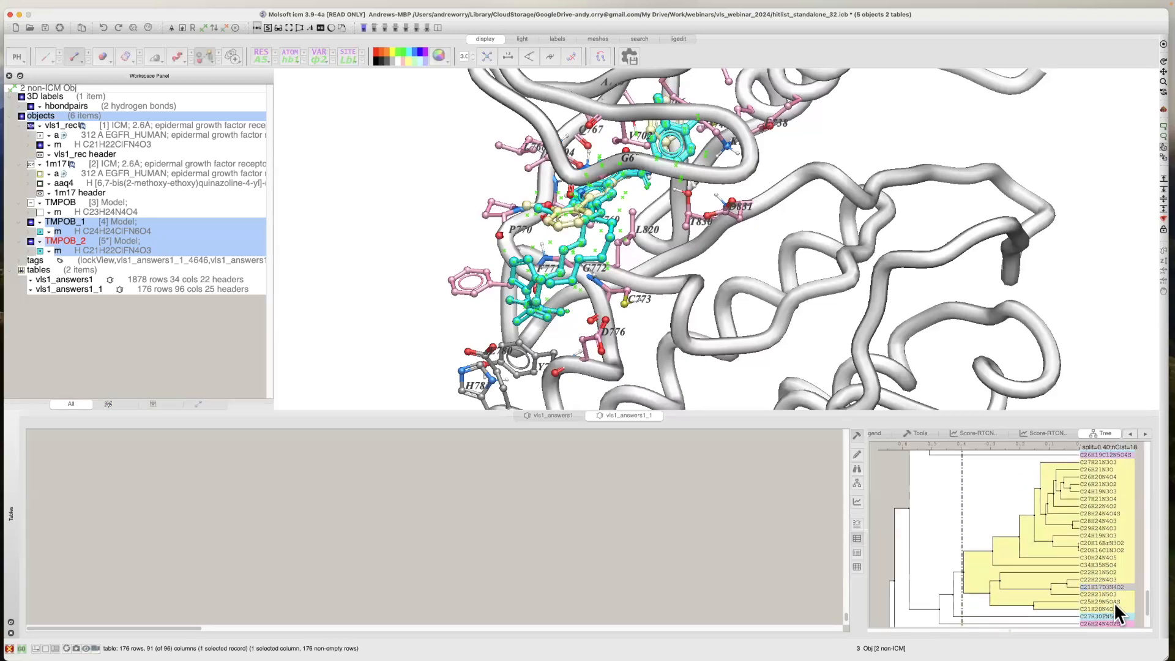
scroll(1141, 609, down, 5)
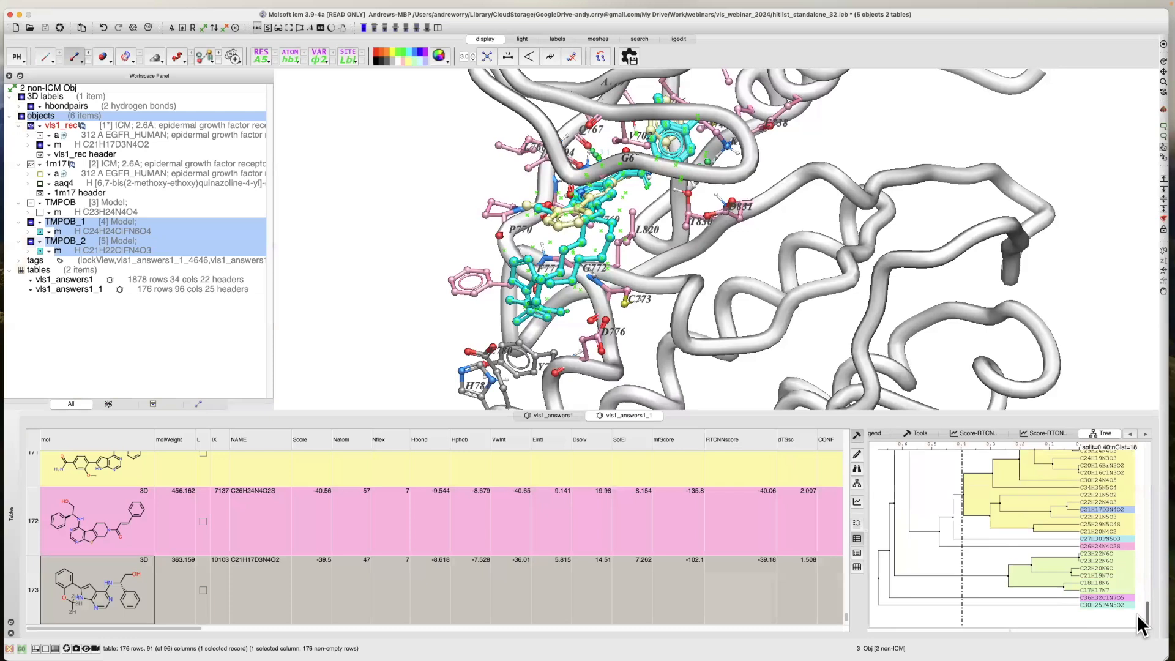
Select the two C23H22N6O hits in the light green cluster near the end of the tree and lock their poses in the 3D display.
click(1095, 553)
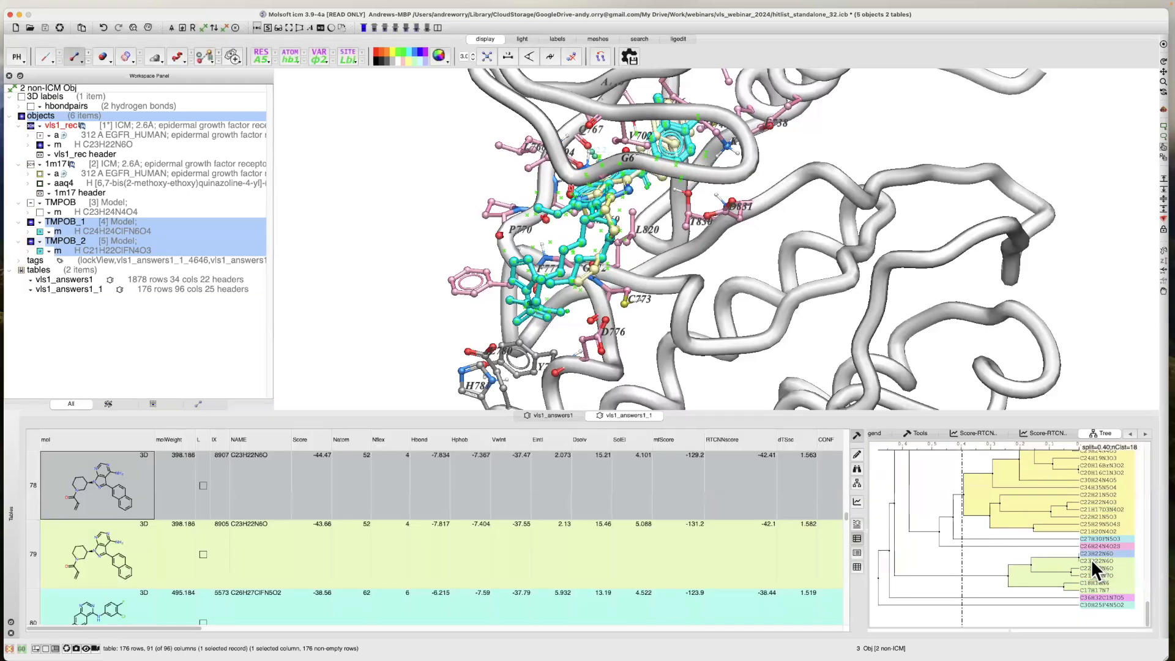
shift+click(1090, 560)
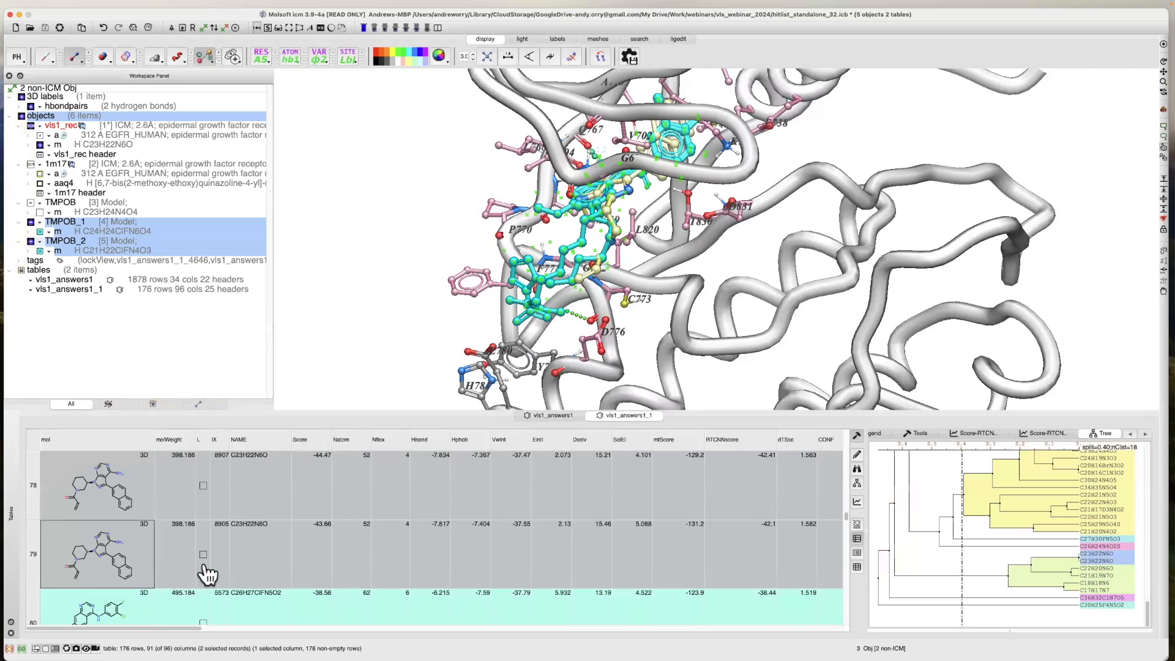
click(203, 555)
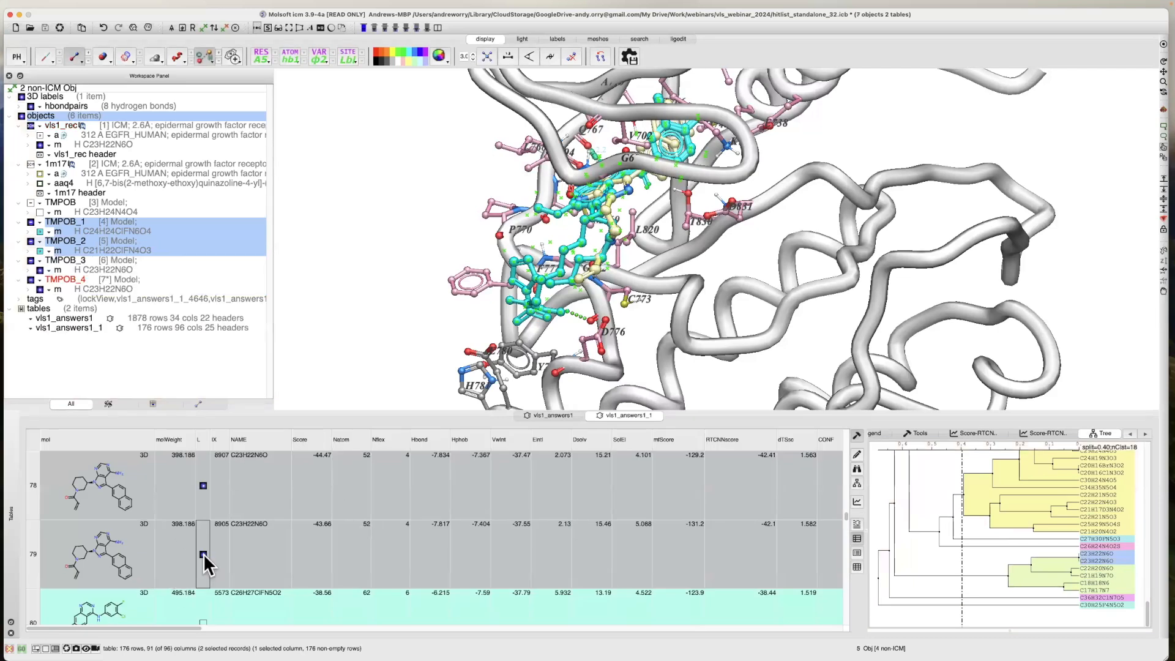
Colour the TMPOB_3 and TMPOB_4 poses magenta and compare them with the cyan cluster poses in the pocket.
click(98, 260)
shift+click(94, 277)
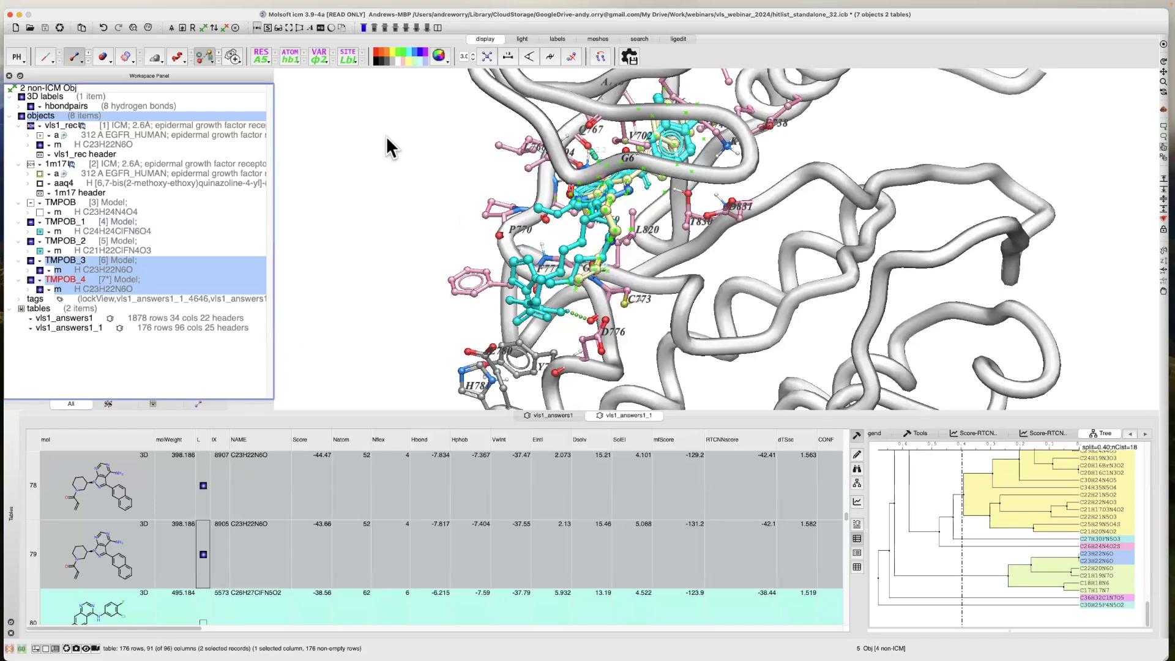
click(423, 53)
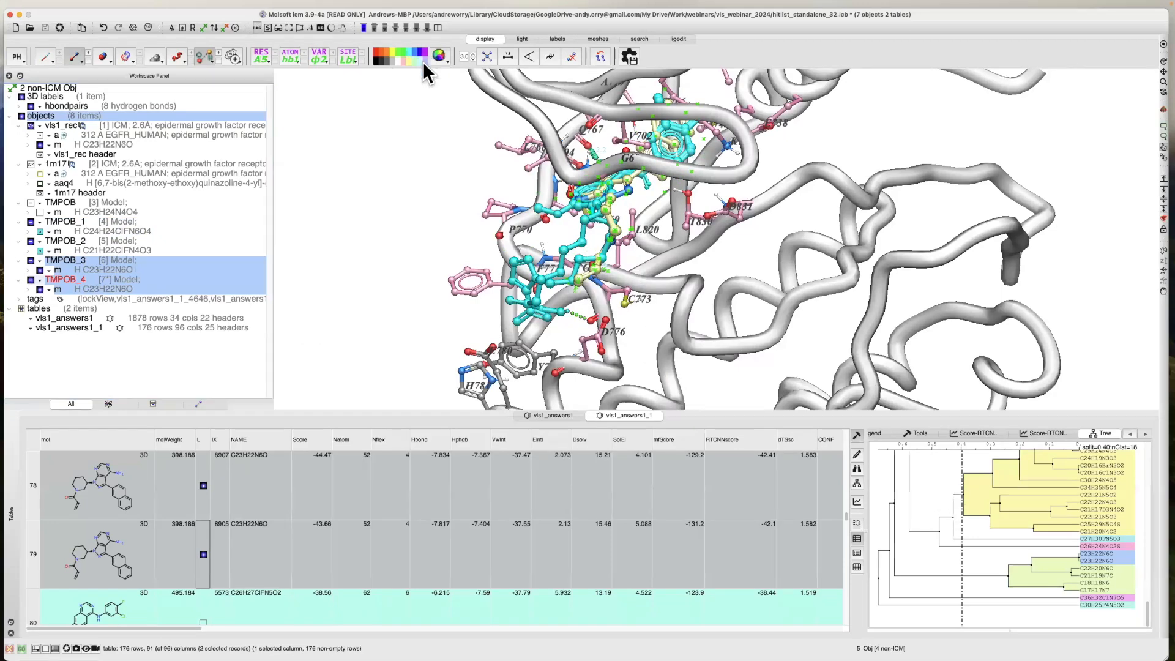
drag(329, 210, 382, 196)
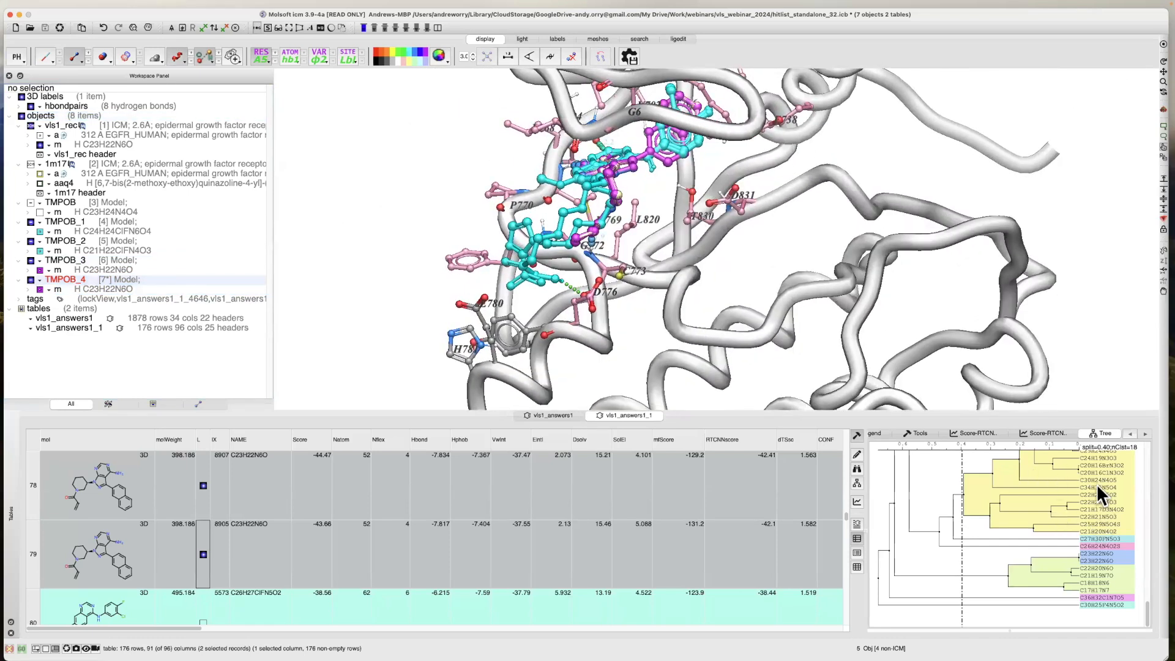
Select one hit from each APF cluster by minimum Score, treating singletons as individual clusters.
scroll(1096, 484, up, 2)
scroll(1095, 472, up, 3)
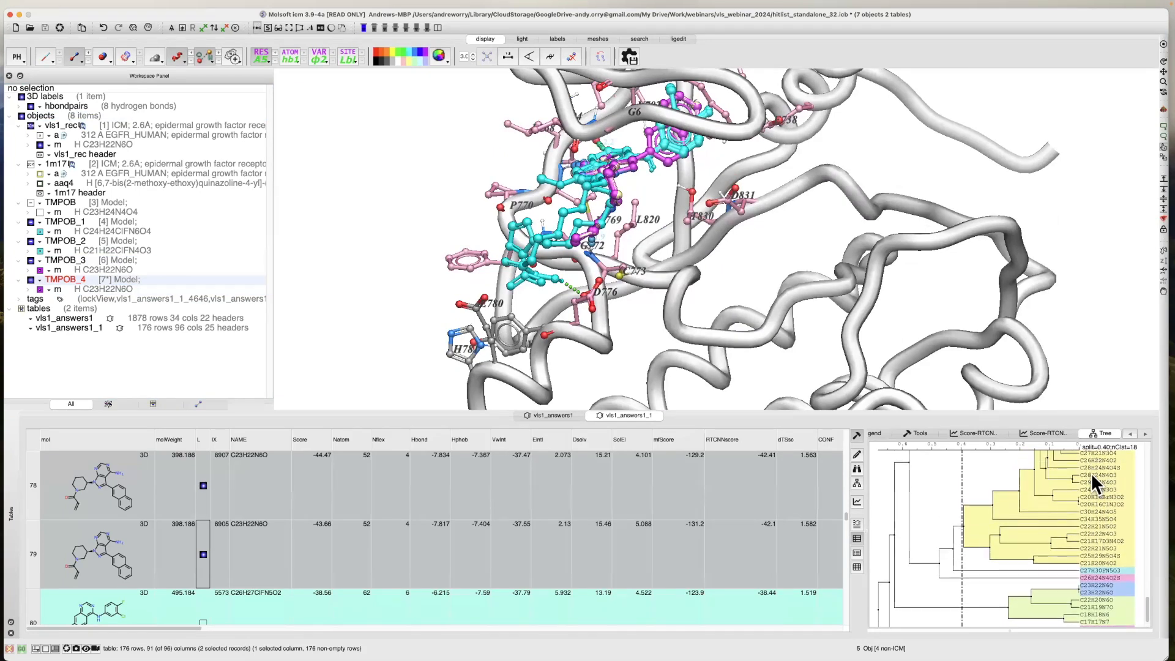
scroll(1090, 473, up, 5)
scroll(1090, 473, up, 2)
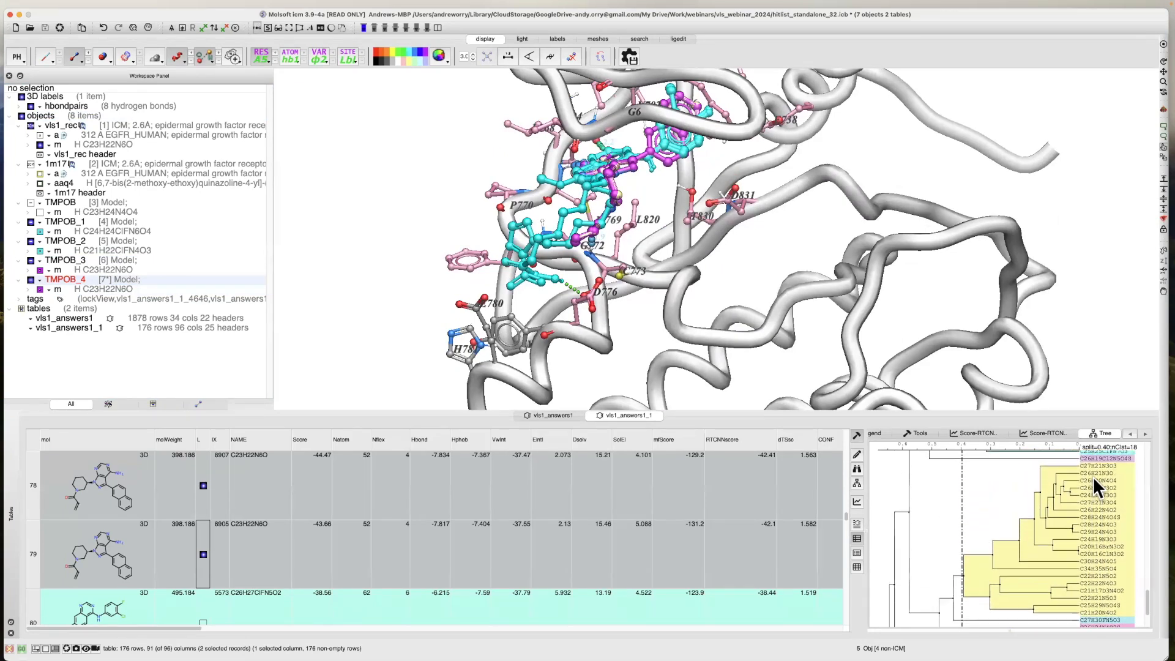
right_click(931, 483)
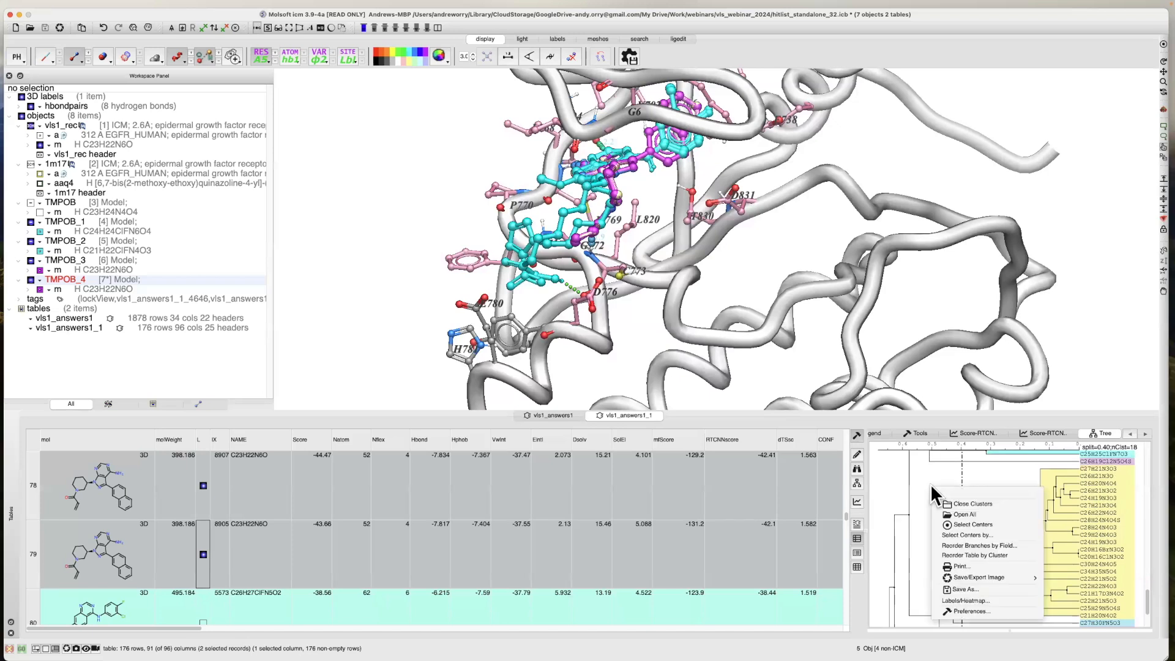
click(957, 534)
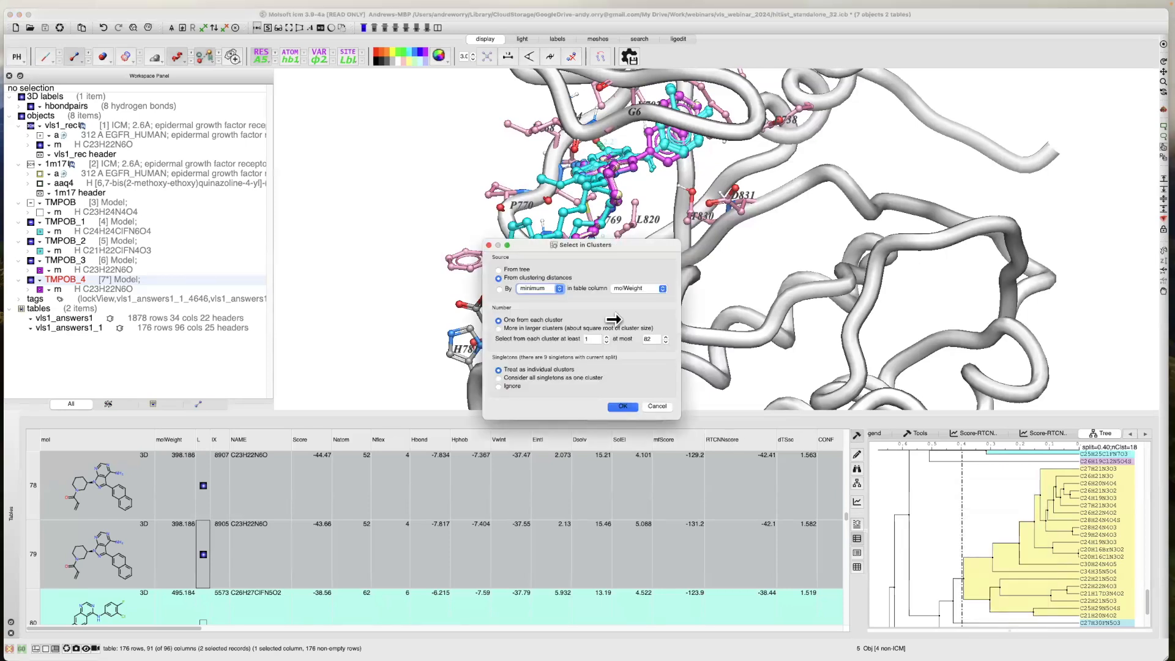
click(499, 289)
click(625, 288)
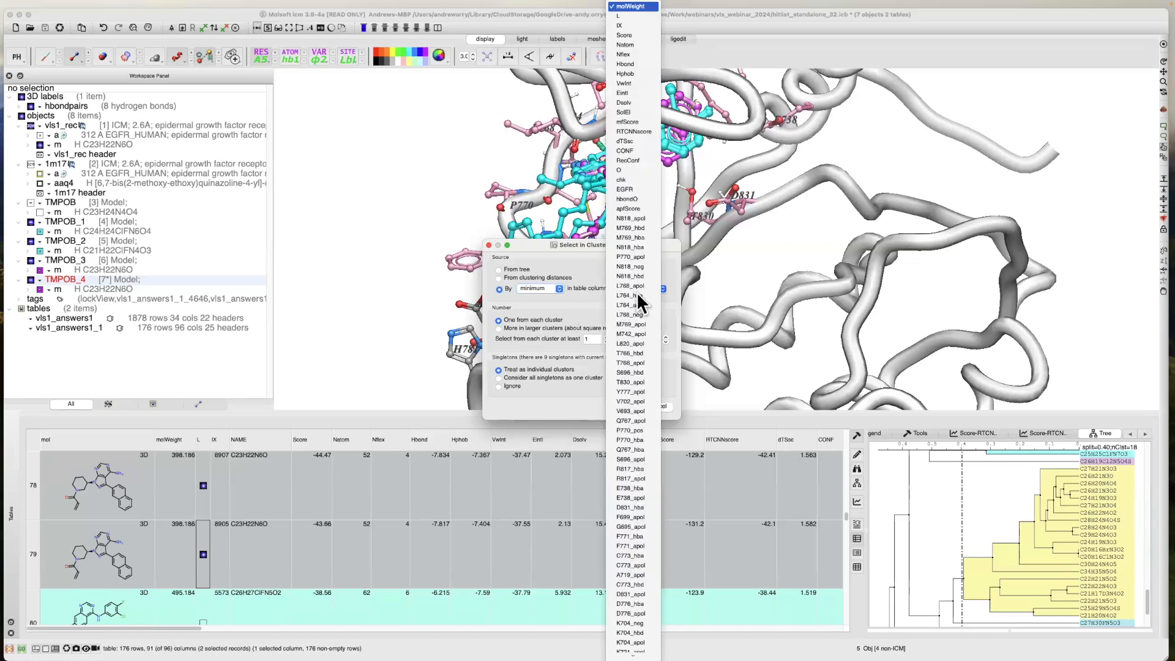
click(619, 35)
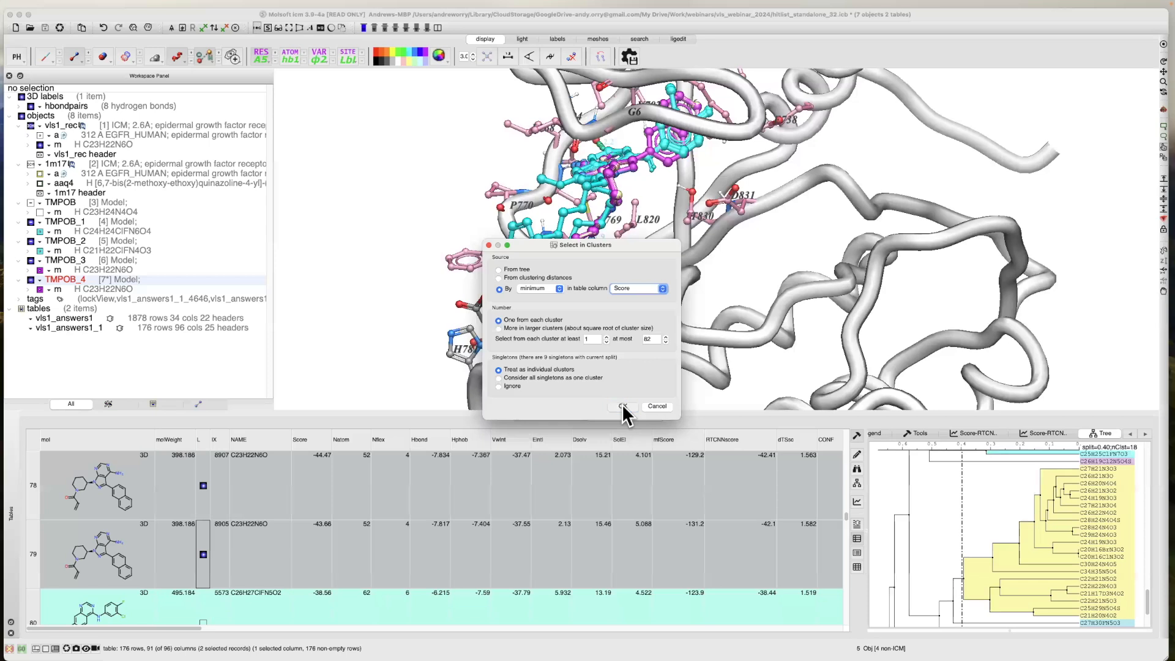
click(622, 407)
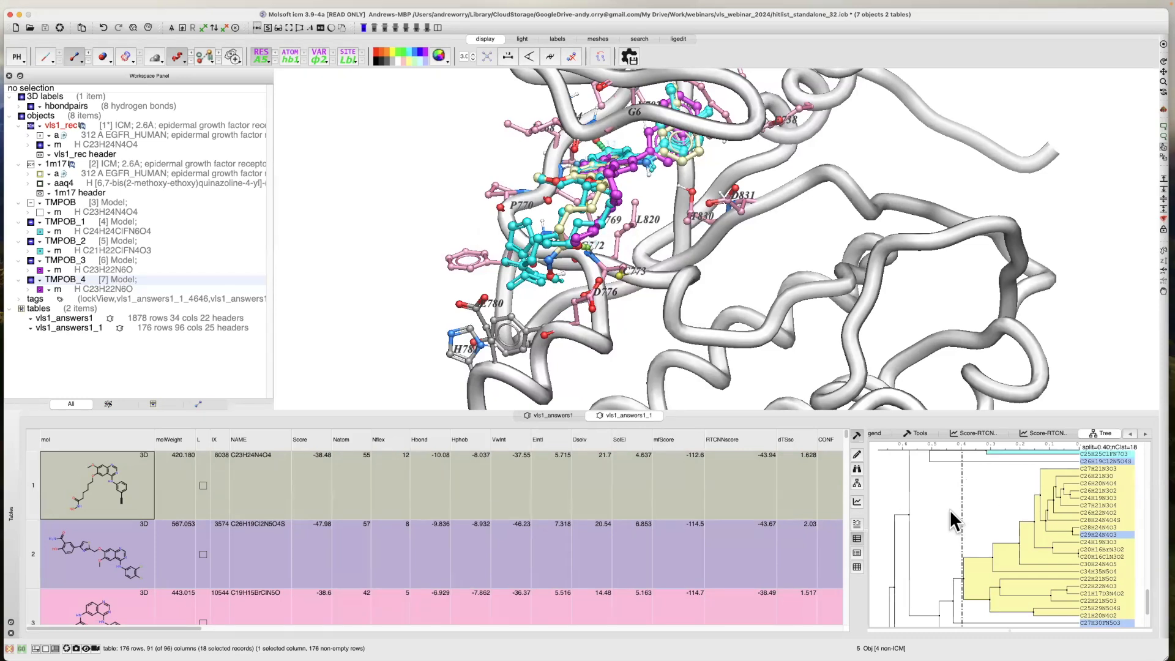
scroll(949, 509, down, 2)
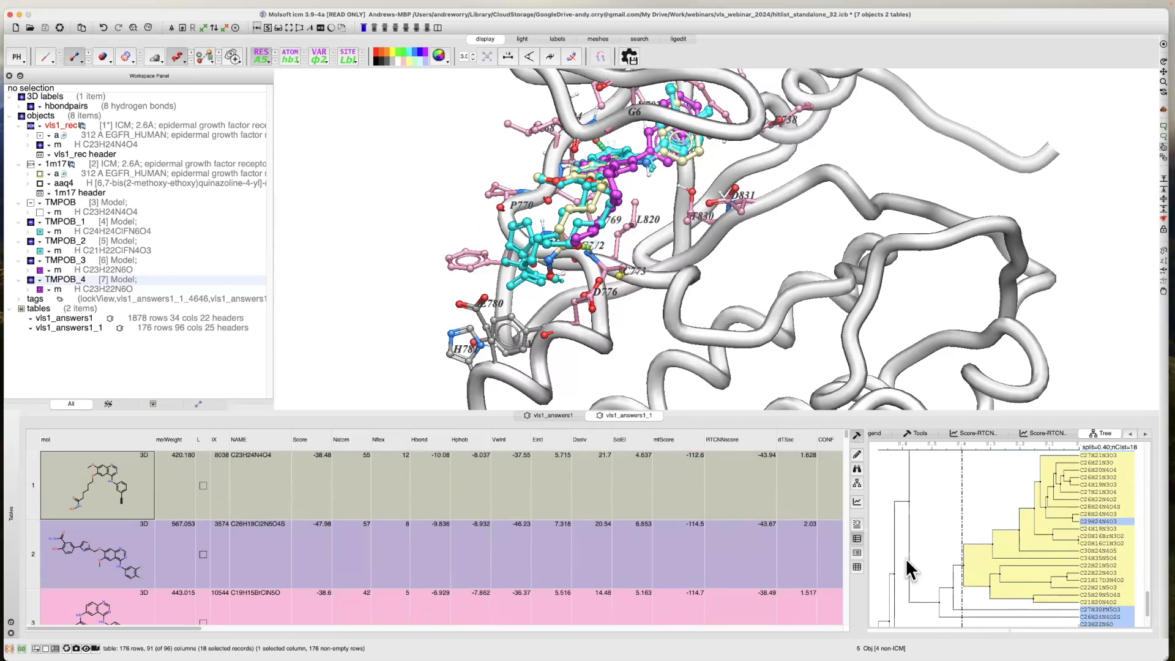
Copy the cells selected for the cluster representatives into a new ICM table named picked_for_test.
click(600, 554)
right_click(597, 543)
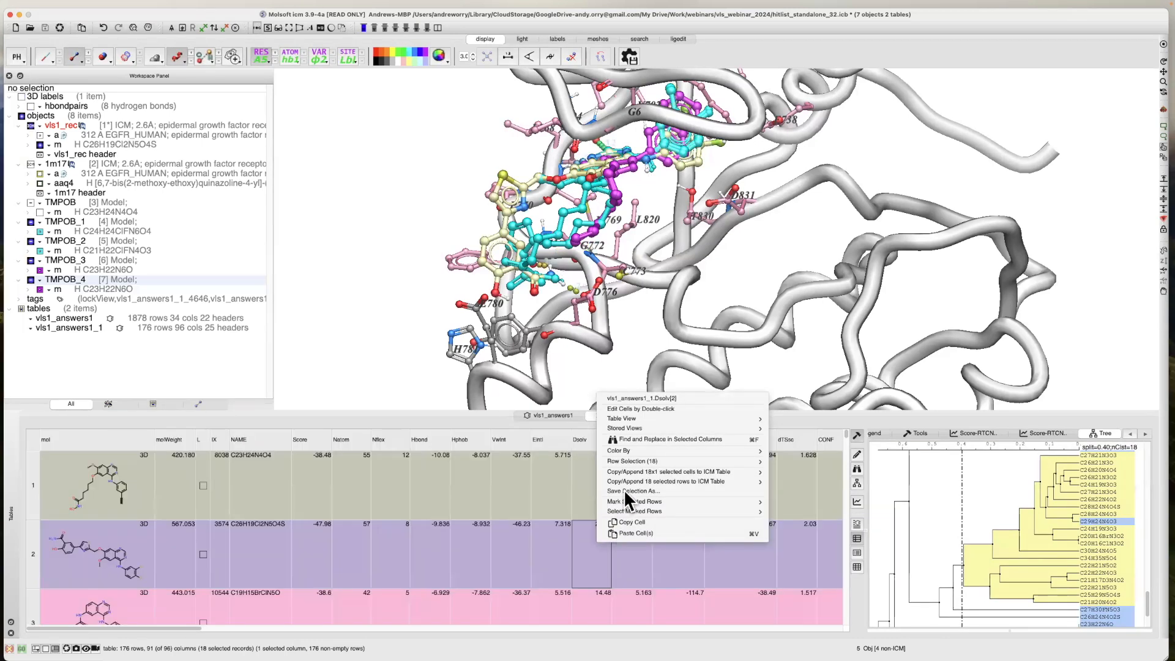
mouse_move(749, 470)
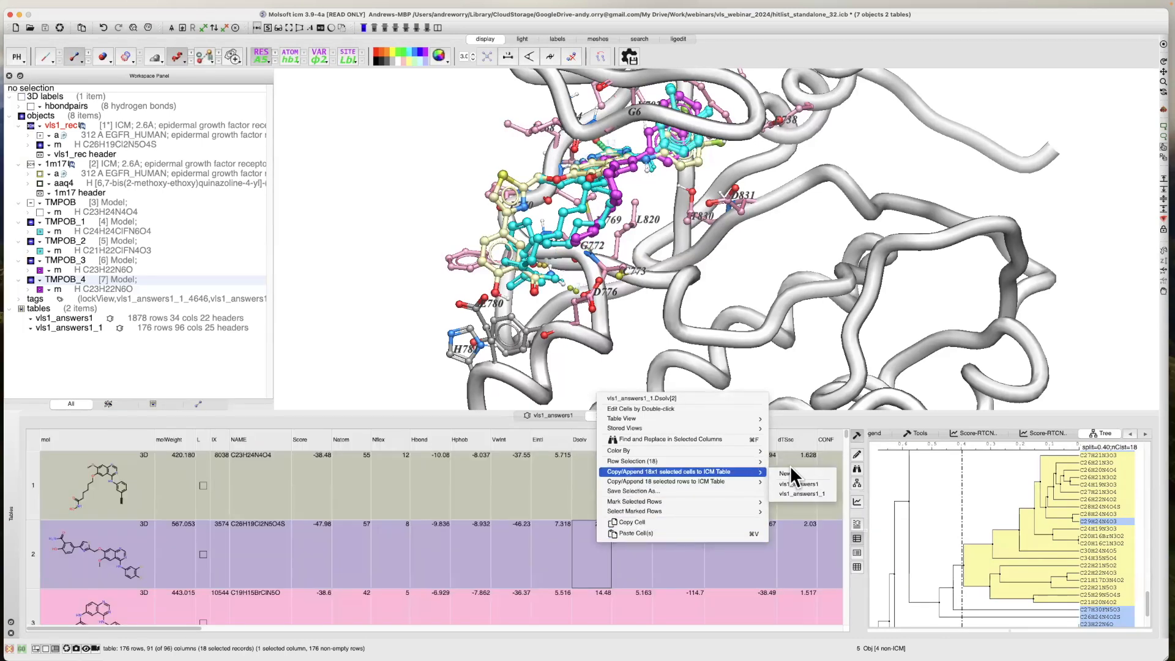
click(790, 474)
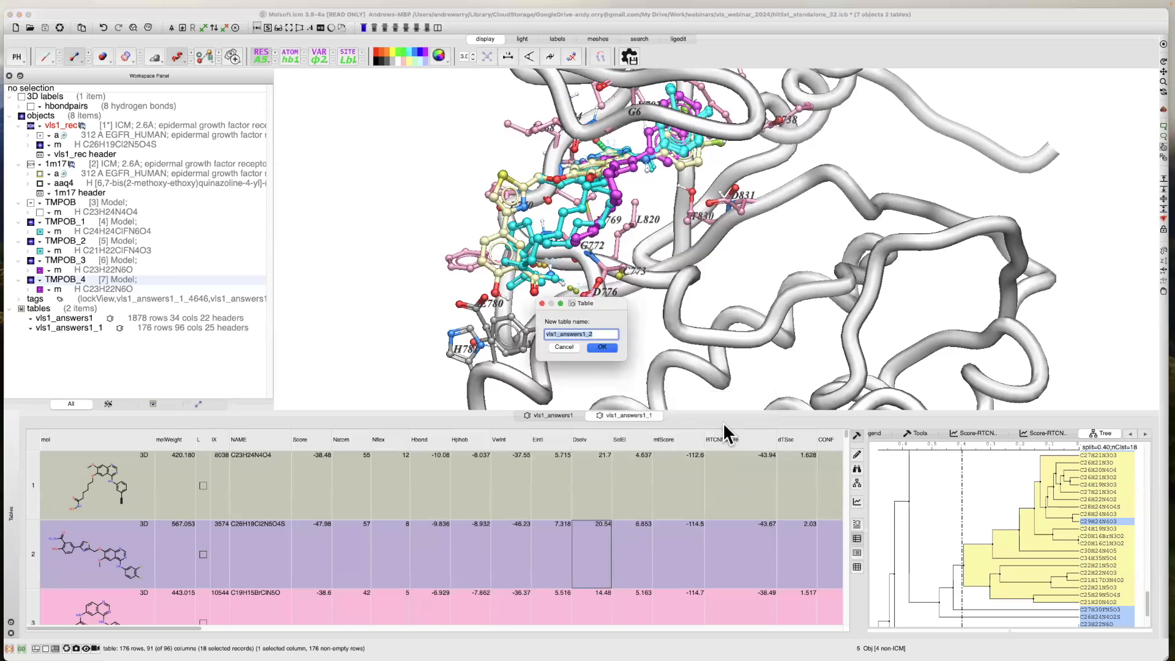
text(picked_for_test)
key(Return)
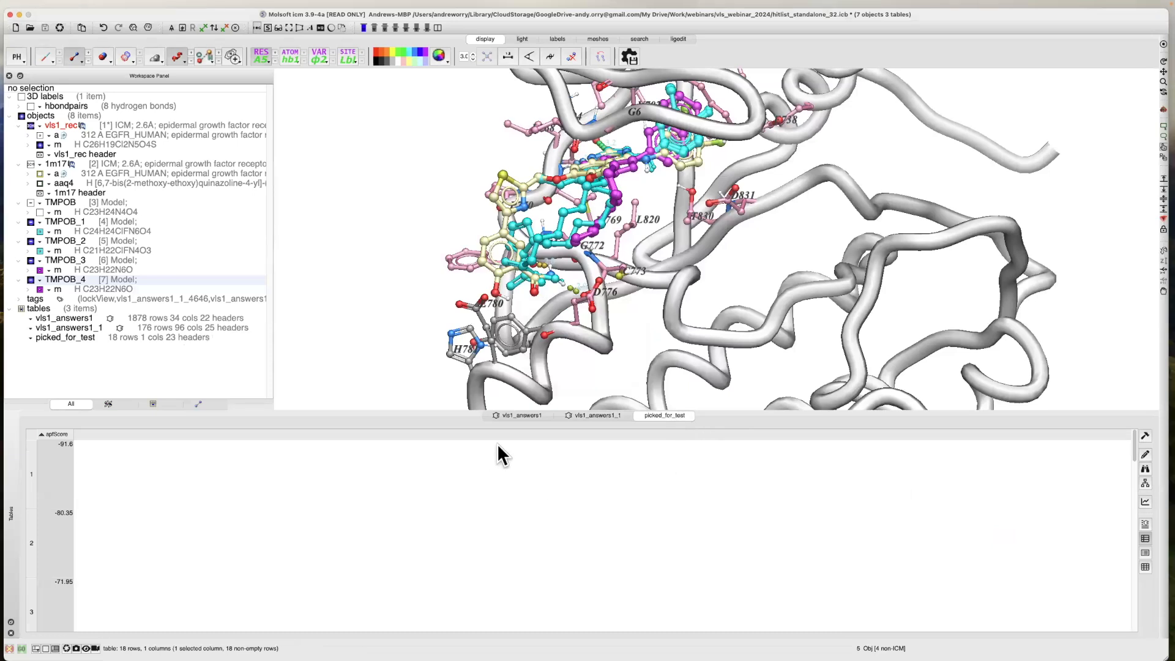
Return to the vls1_answers1_1 table and reselect the minimum-Score hit from each cluster.
click(581, 416)
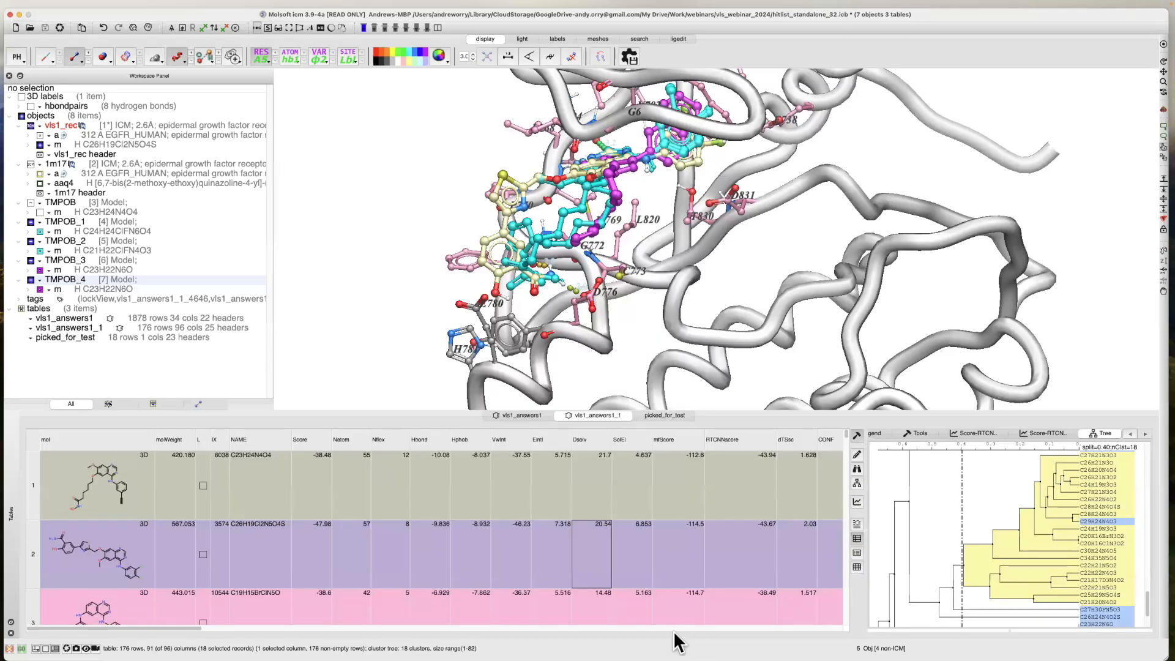
click(655, 627)
double_click(664, 621)
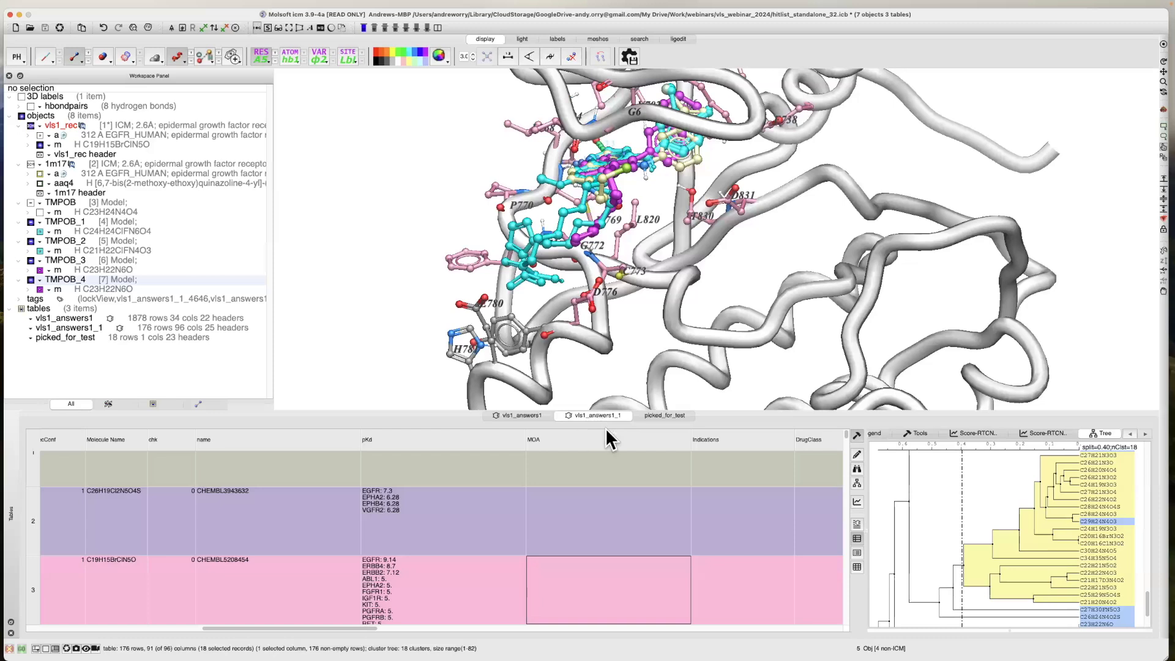
double_click(633, 493)
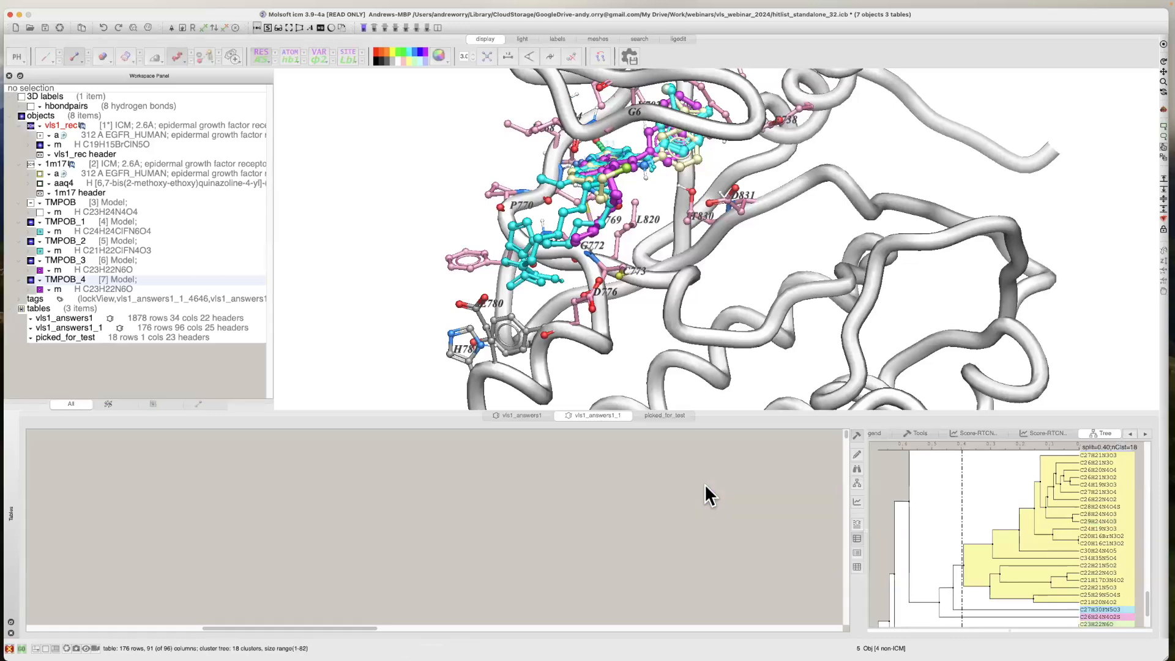
right_click(940, 497)
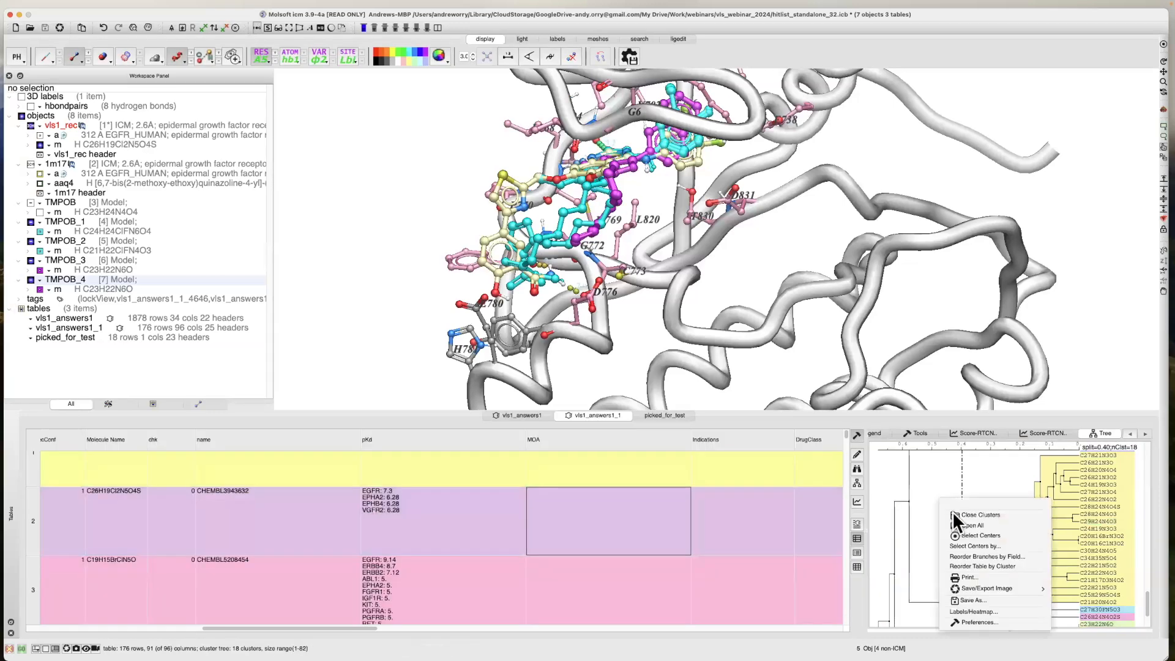
click(972, 545)
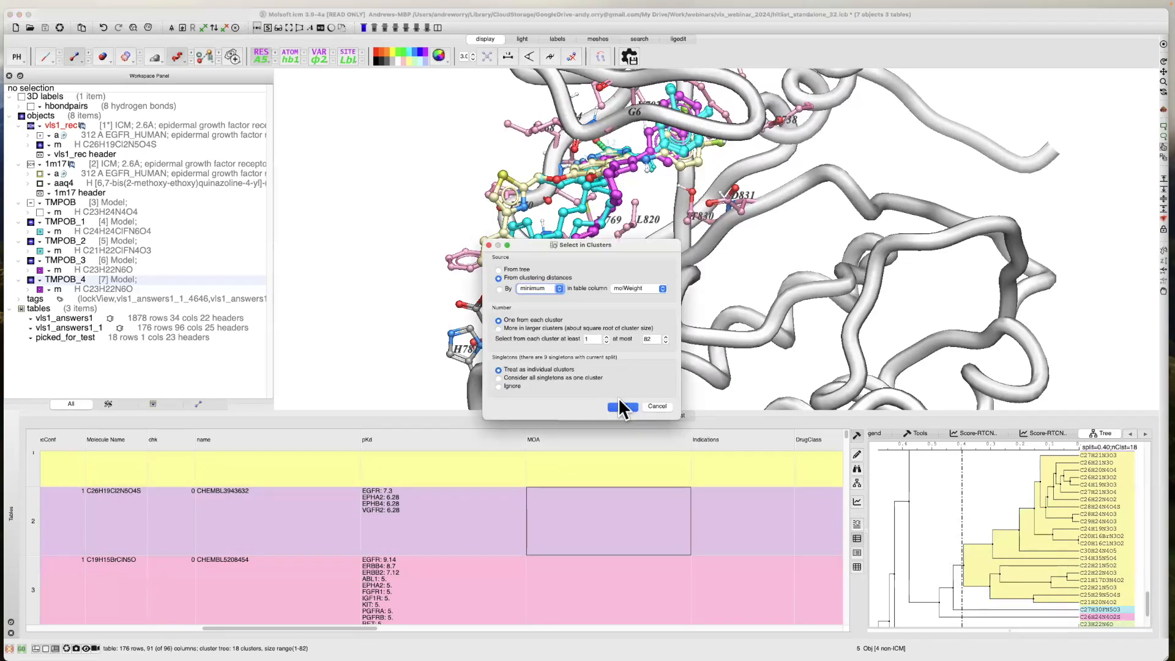
click(504, 288)
click(629, 288)
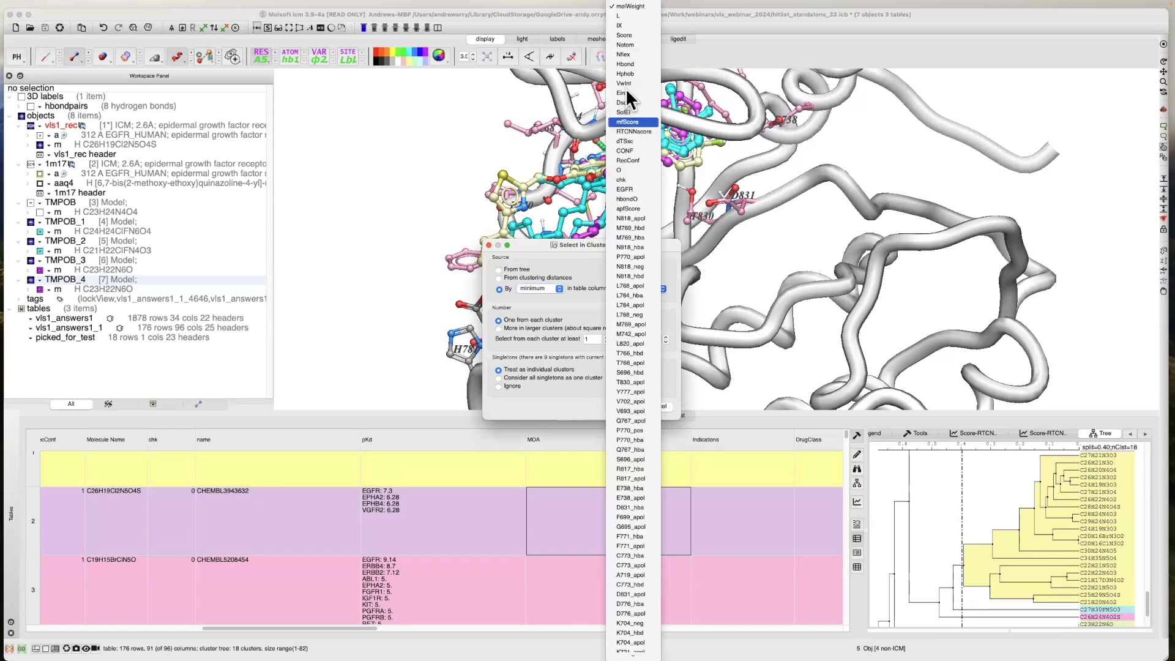
click(626, 35)
click(619, 405)
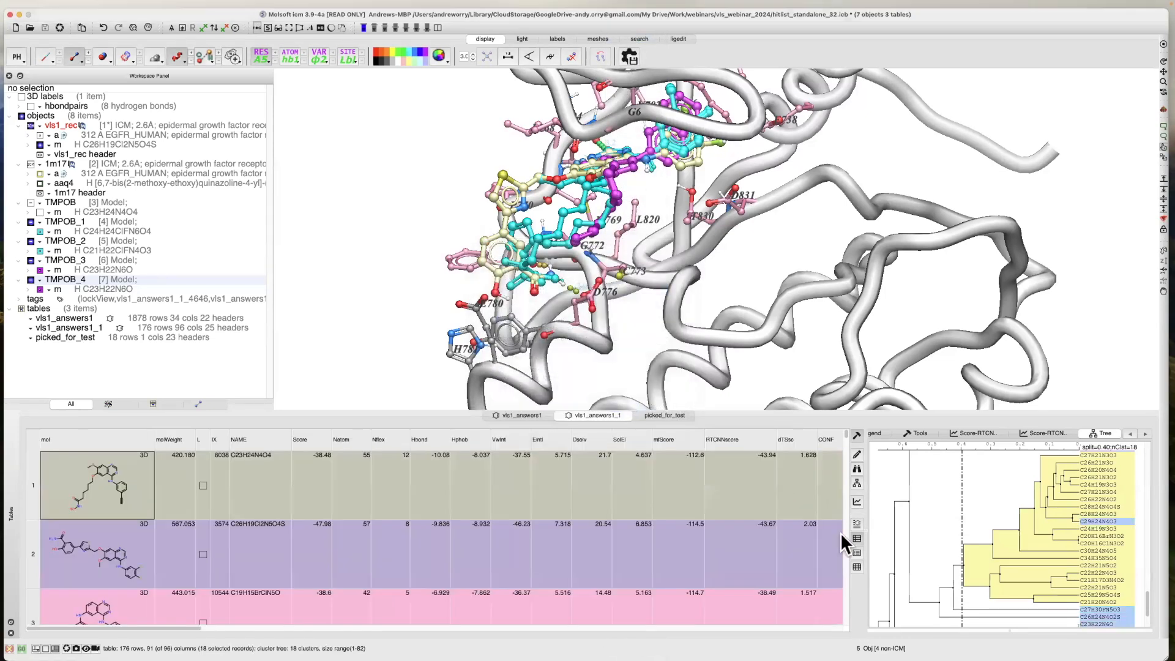
Append the selected cluster representative rows to the picked_for_test table and check that table.
right_click(388, 529)
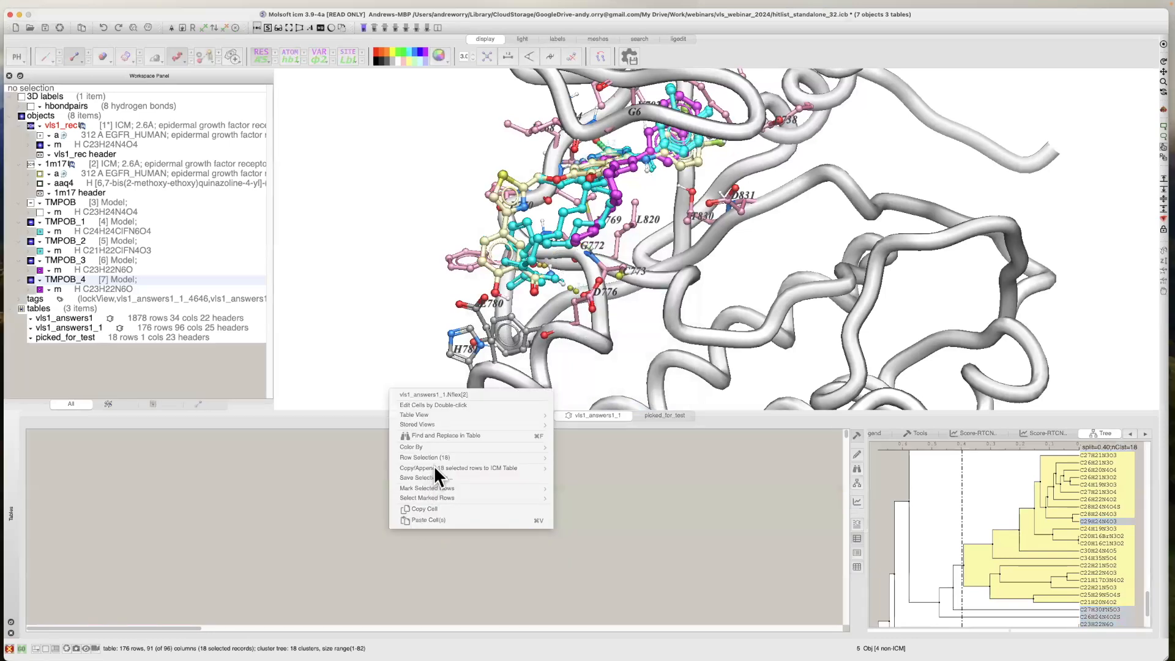
mouse_move(526, 468)
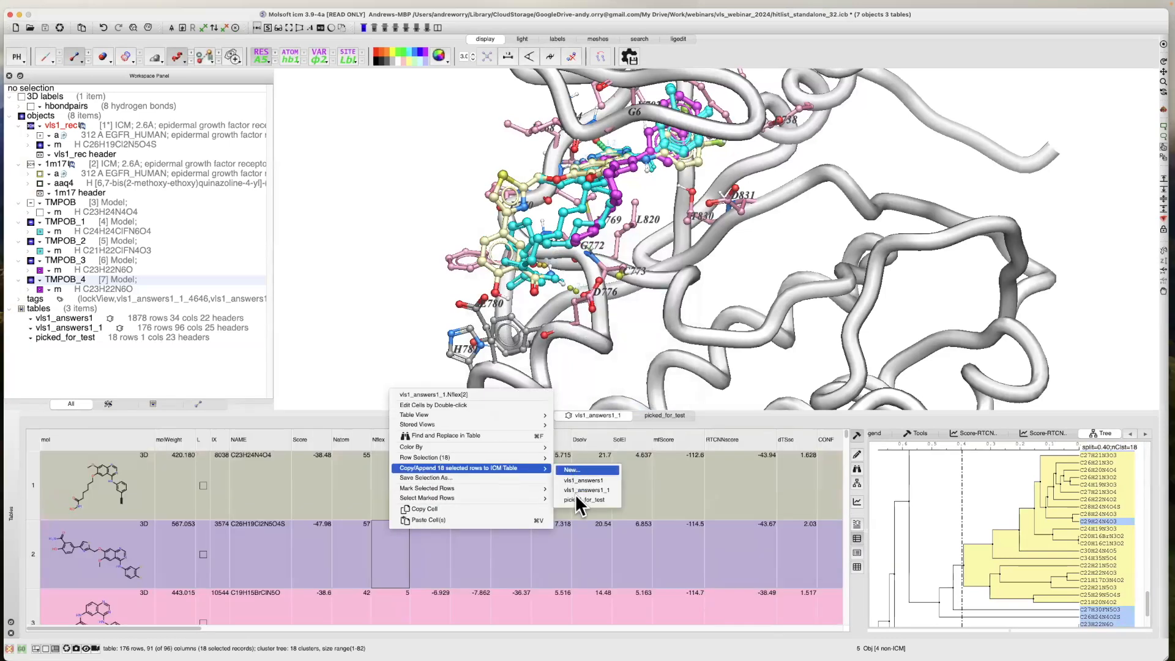
click(575, 499)
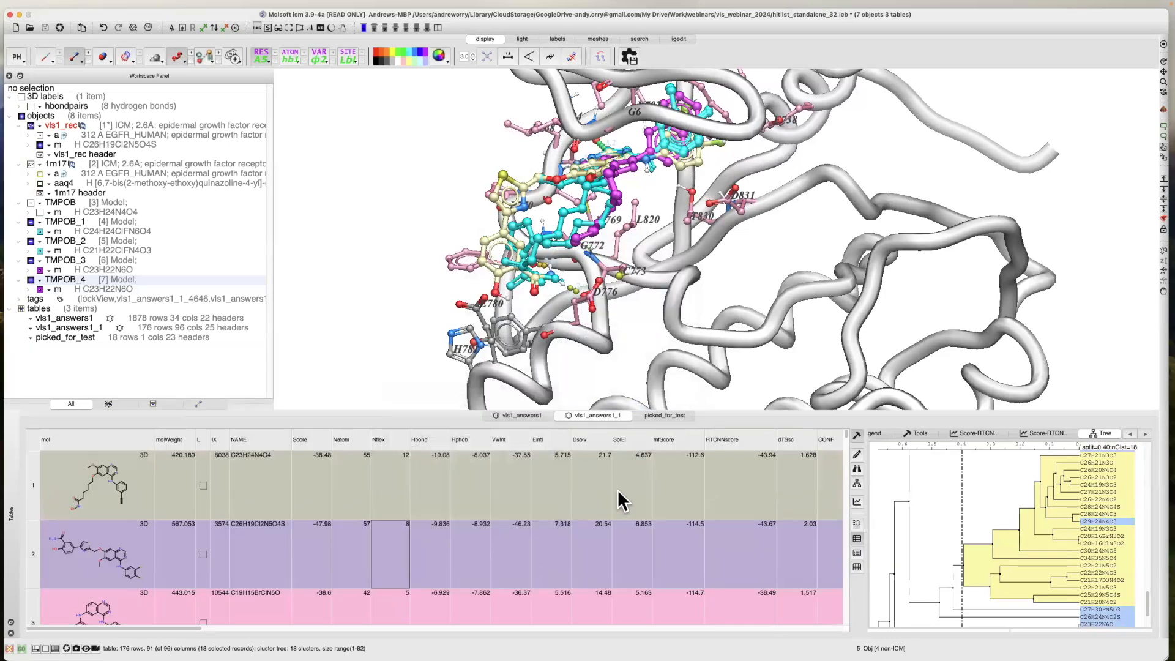
click(664, 417)
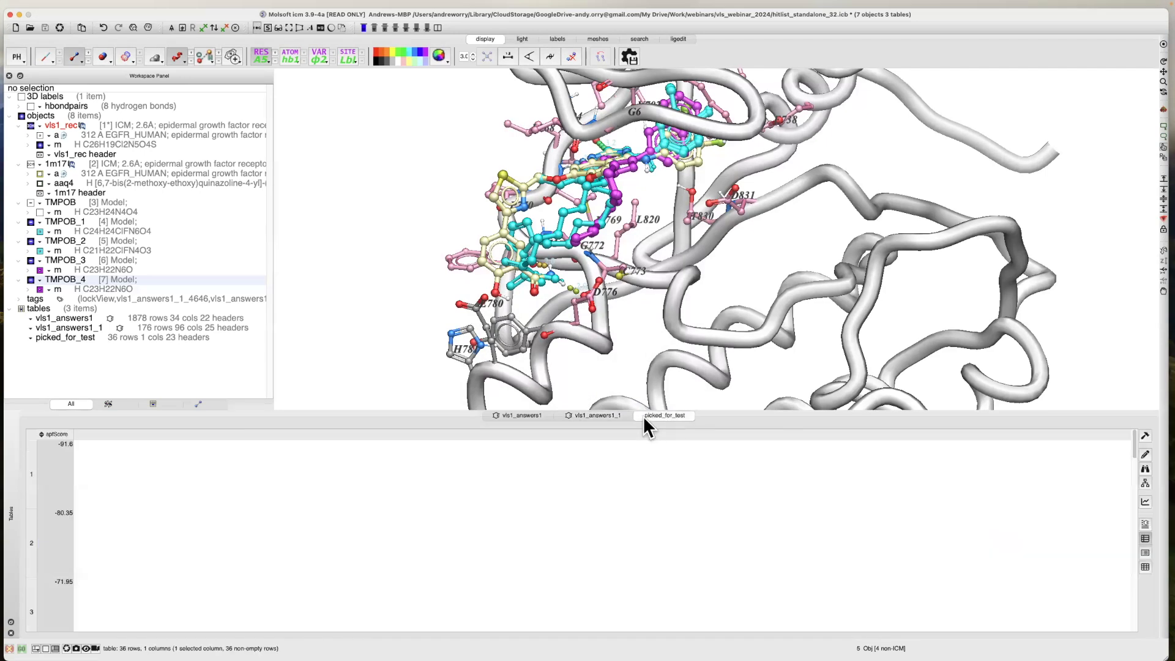
Copy the selected cluster representative rows from vls1_answers1_1 as full rows into a new ICM table named fortesting.
click(597, 415)
right_click(530, 527)
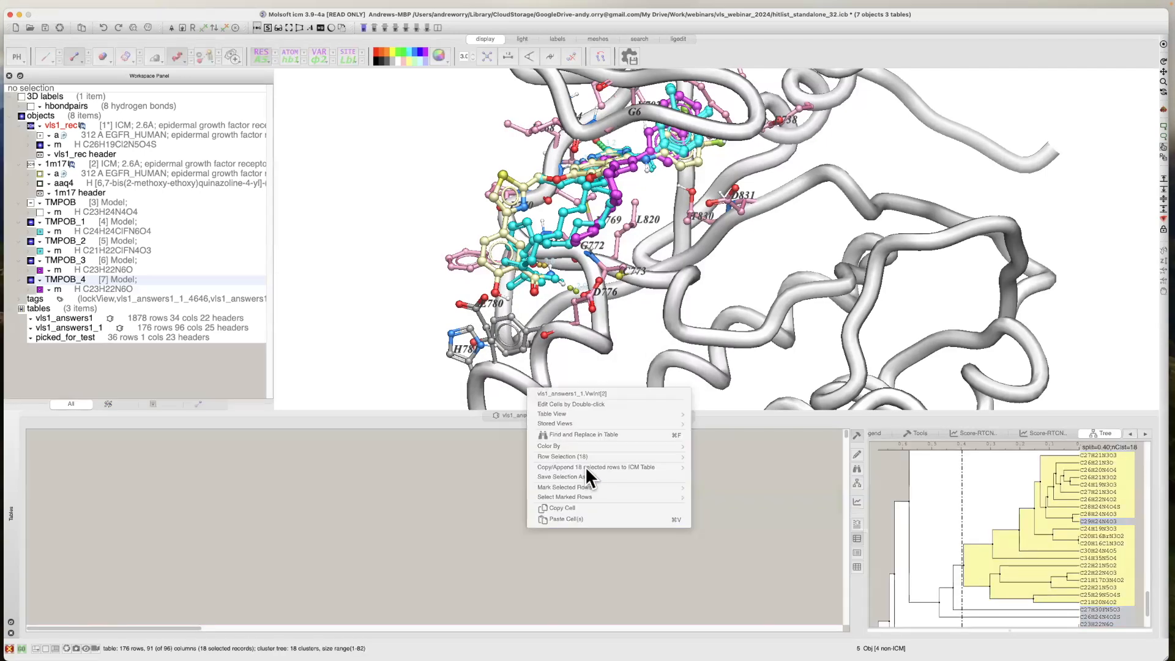
mouse_move(672, 464)
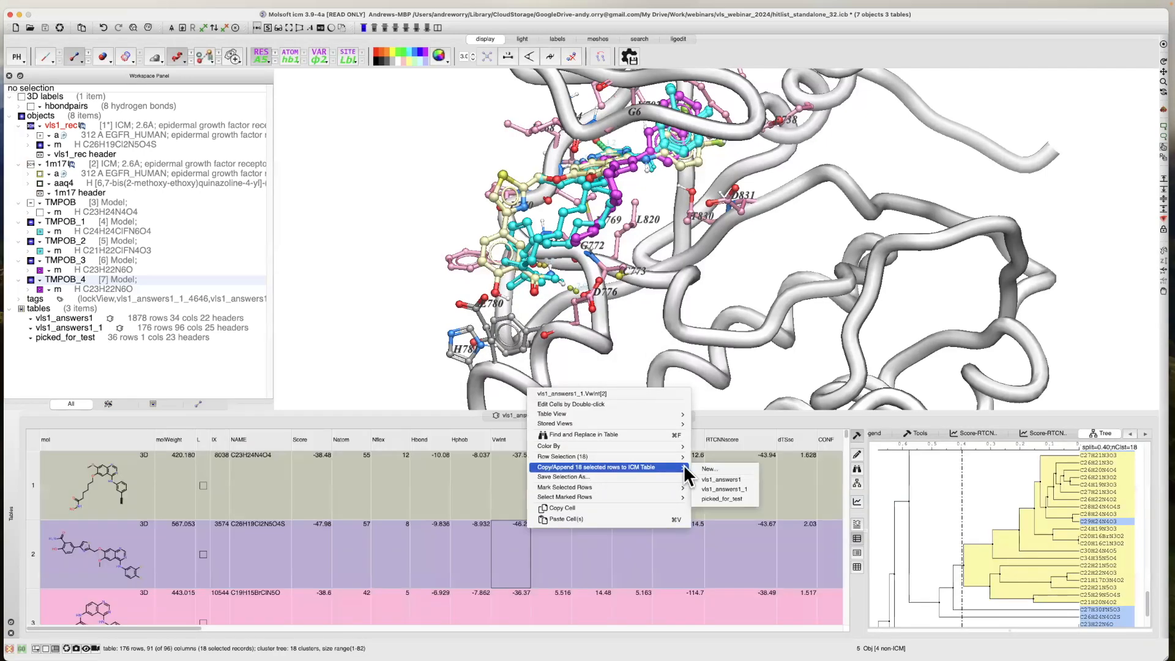
click(710, 479)
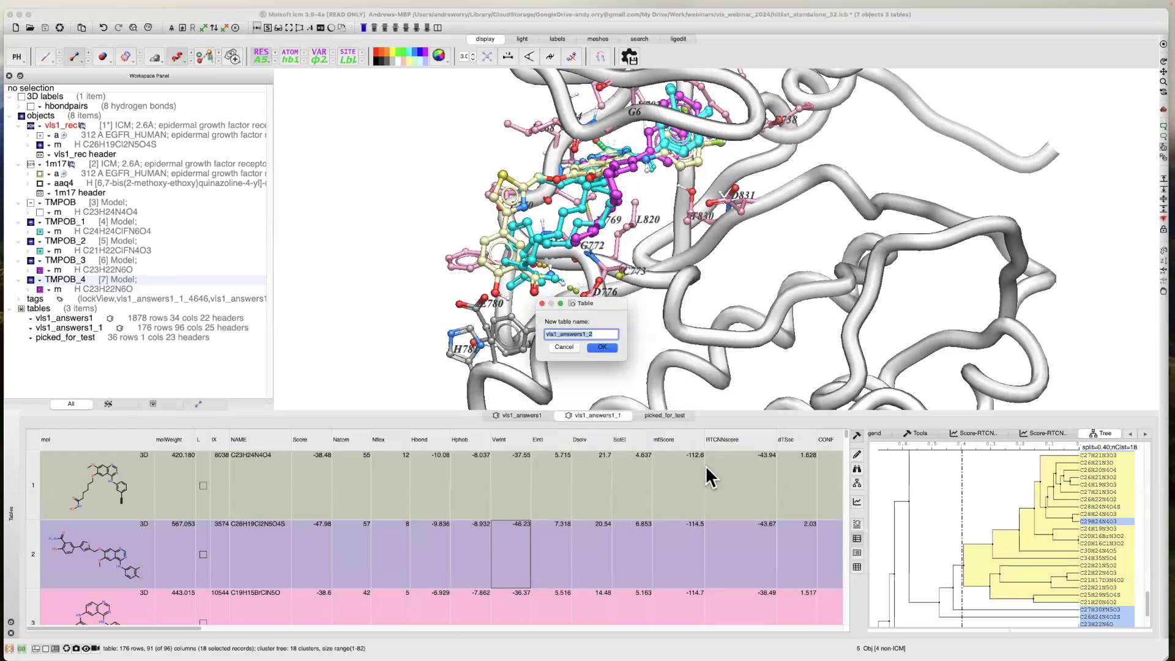
text(fortesting)
key(Return)
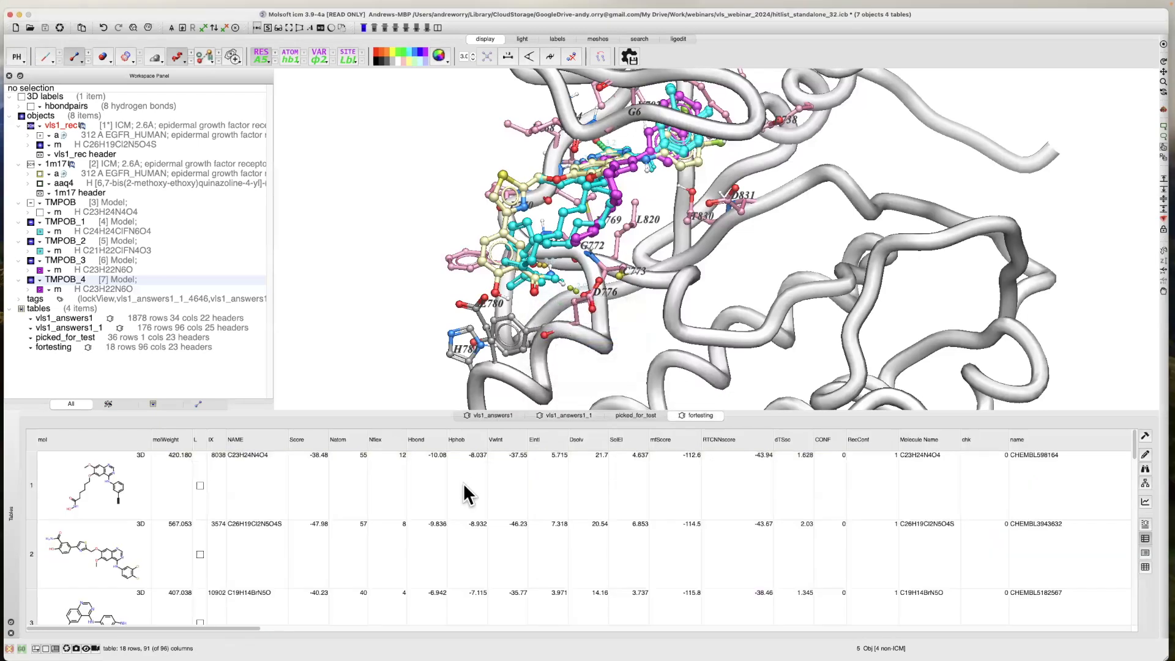
Look through the rows of the fortesting table and enlarge the table area.
scroll(455, 505, down, 3)
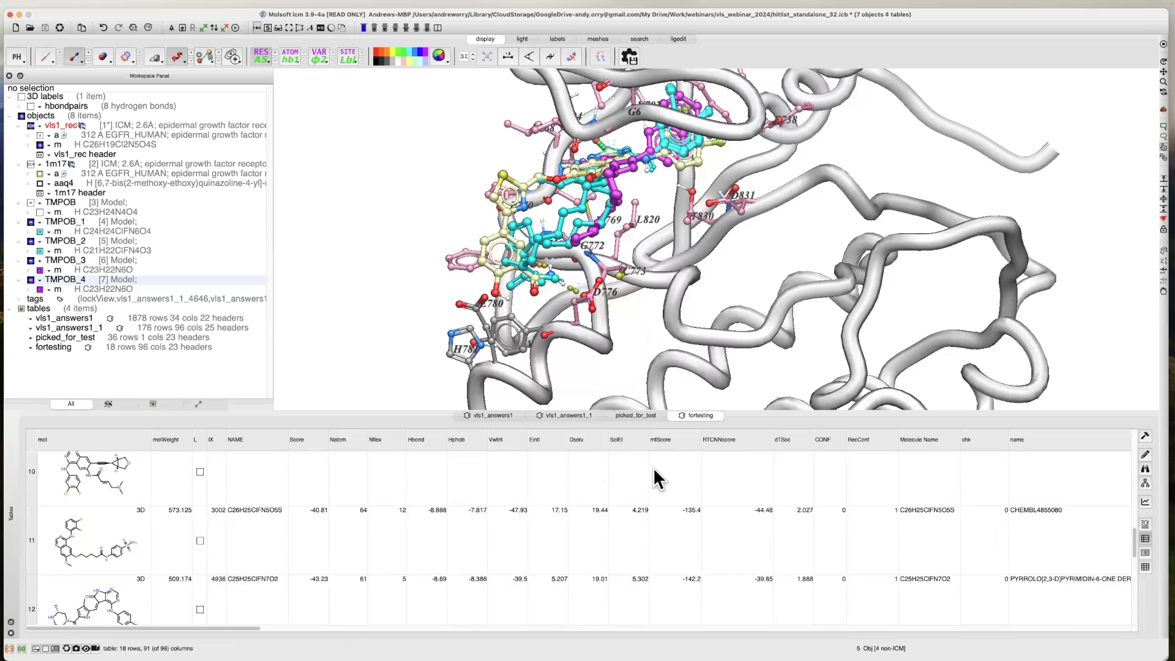
right_click(702, 414)
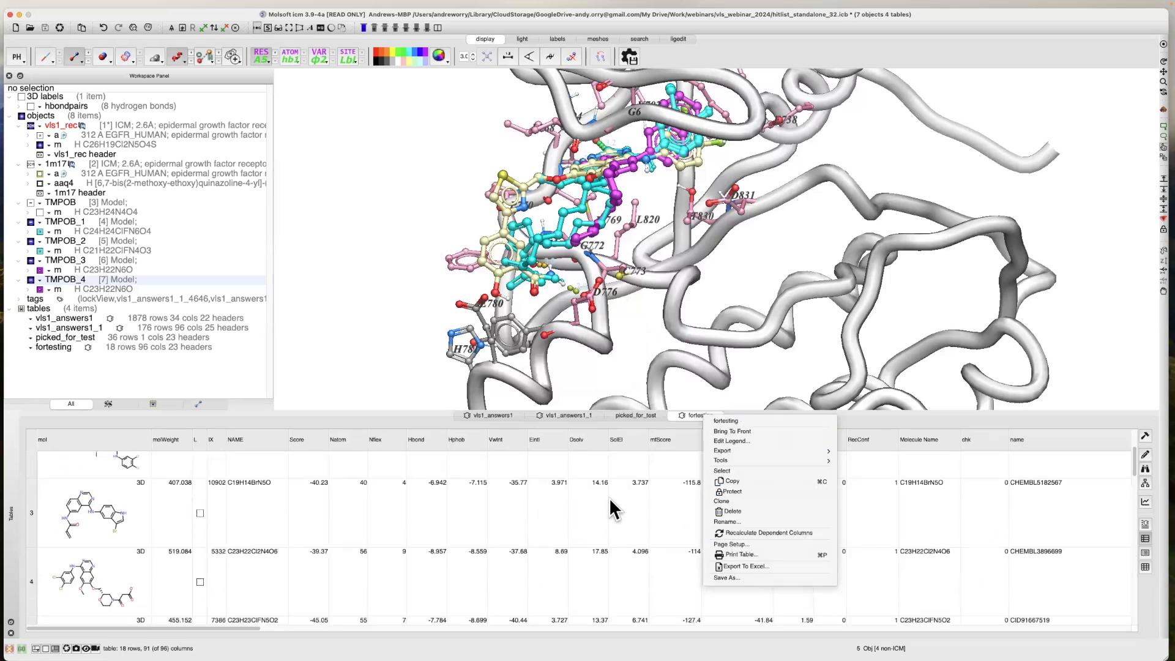
click(763, 395)
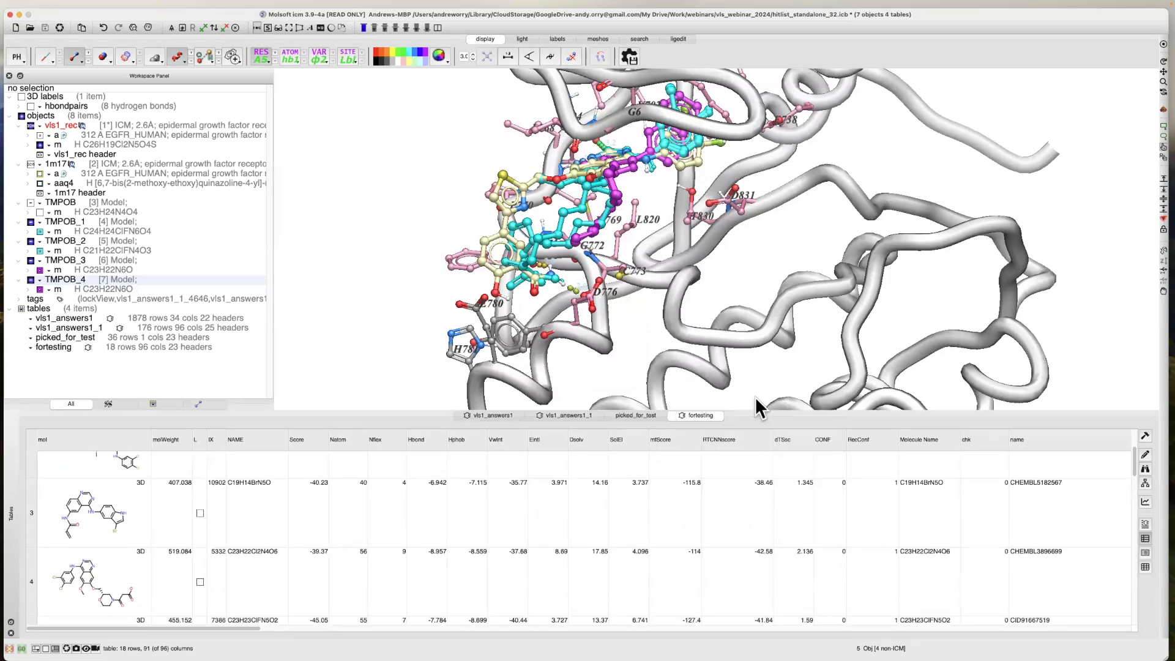
drag(755, 409, 753, 330)
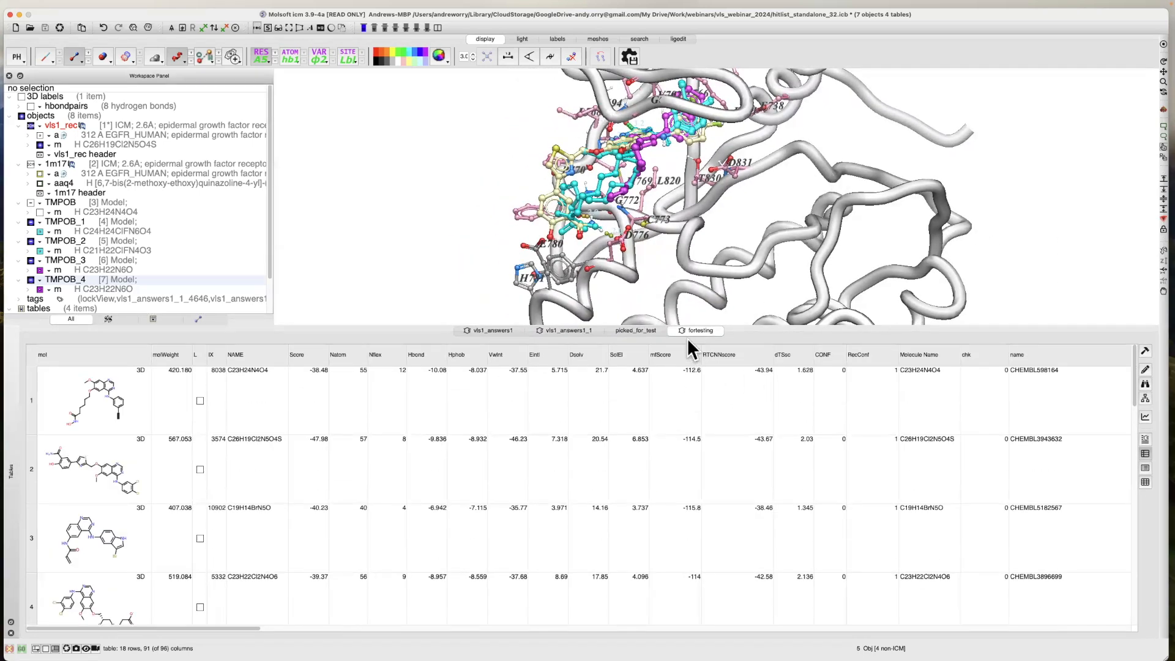
Check the export and save options offered for the vls1_answers1 and fortesting tables.
right_click(489, 331)
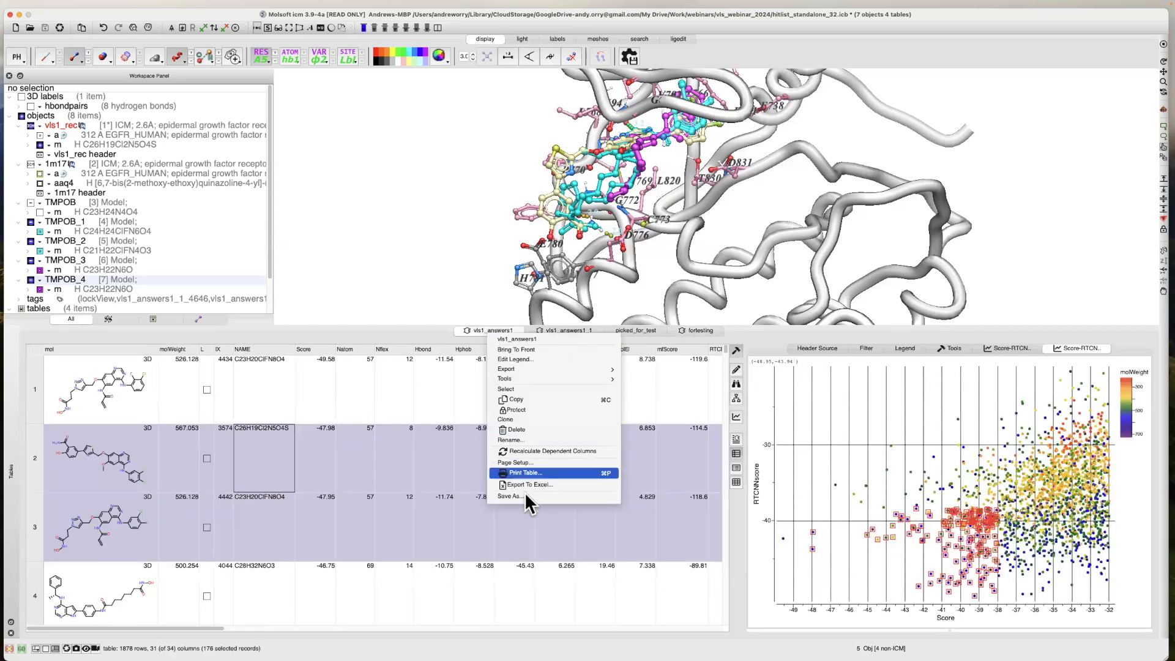
click(703, 330)
right_click(698, 330)
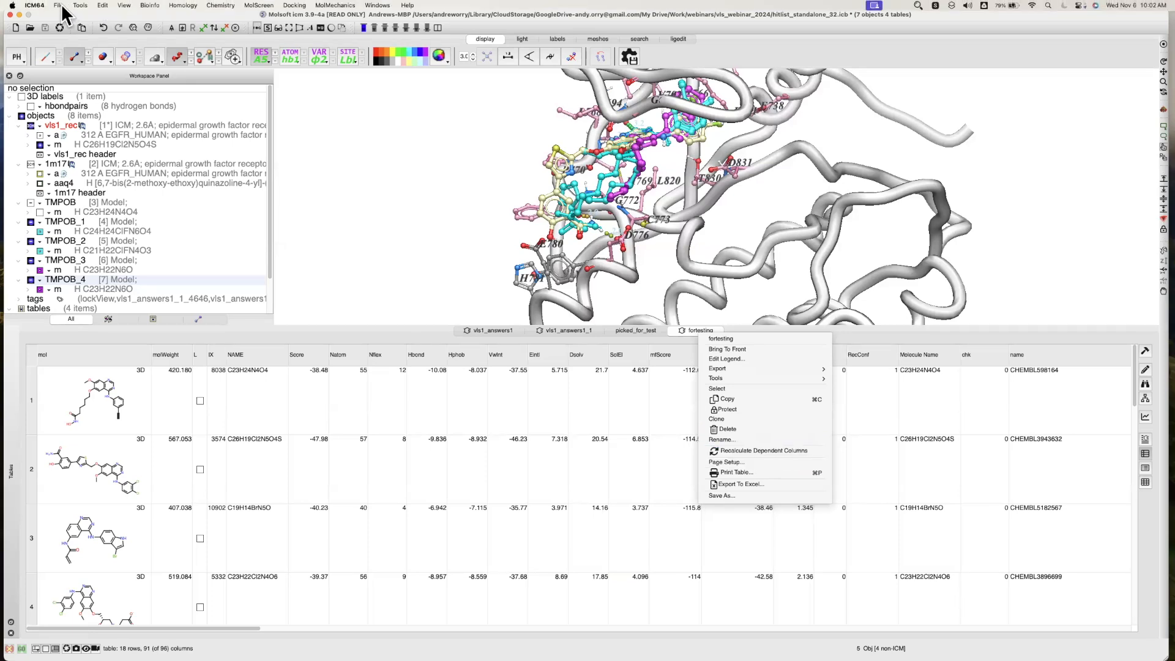
click(58, 5)
click(355, 160)
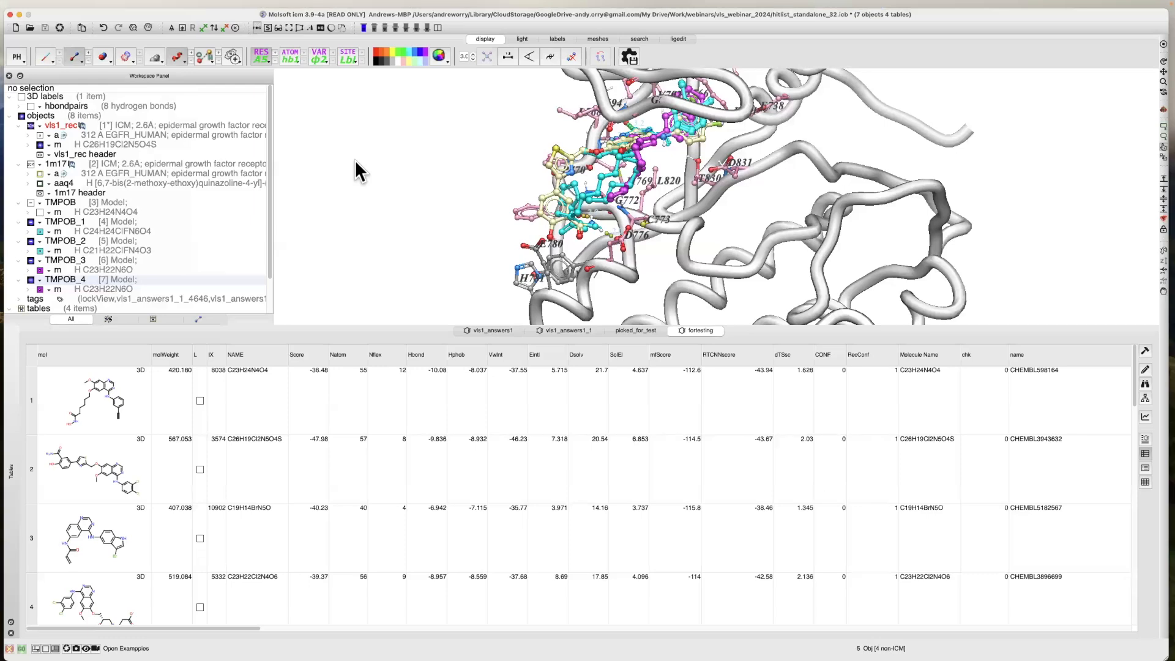
Switch to the PowerPoint presentation and show the Hitlist Analysis Tools slide.
key(super+Tab)
key(super+Tab)
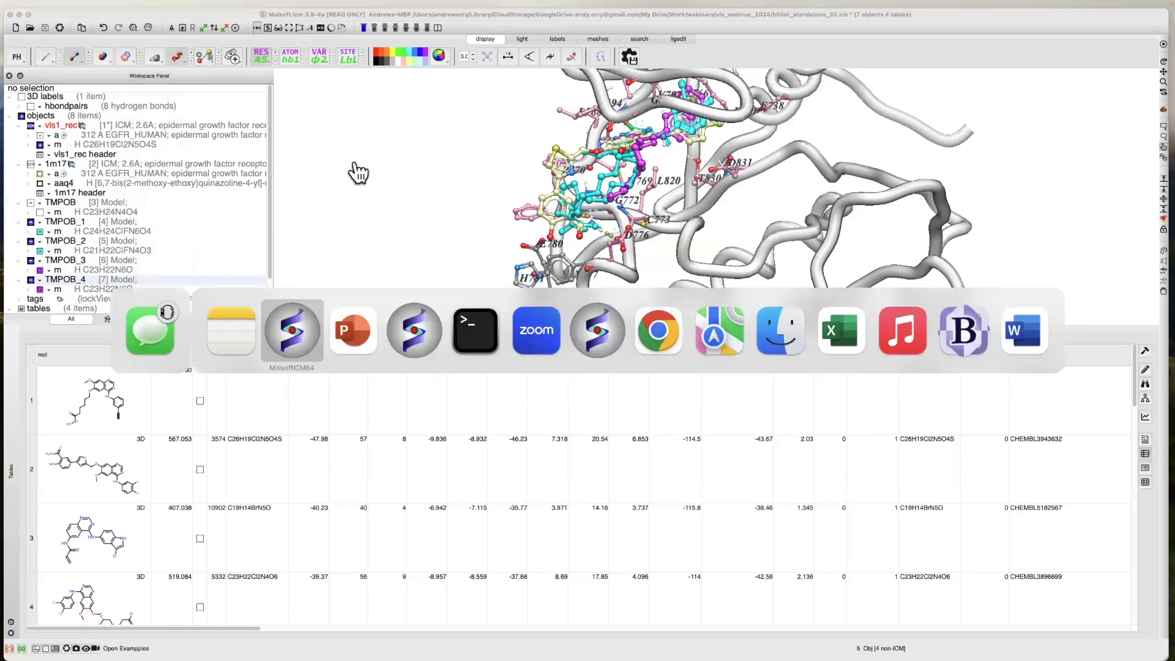
key(Right)
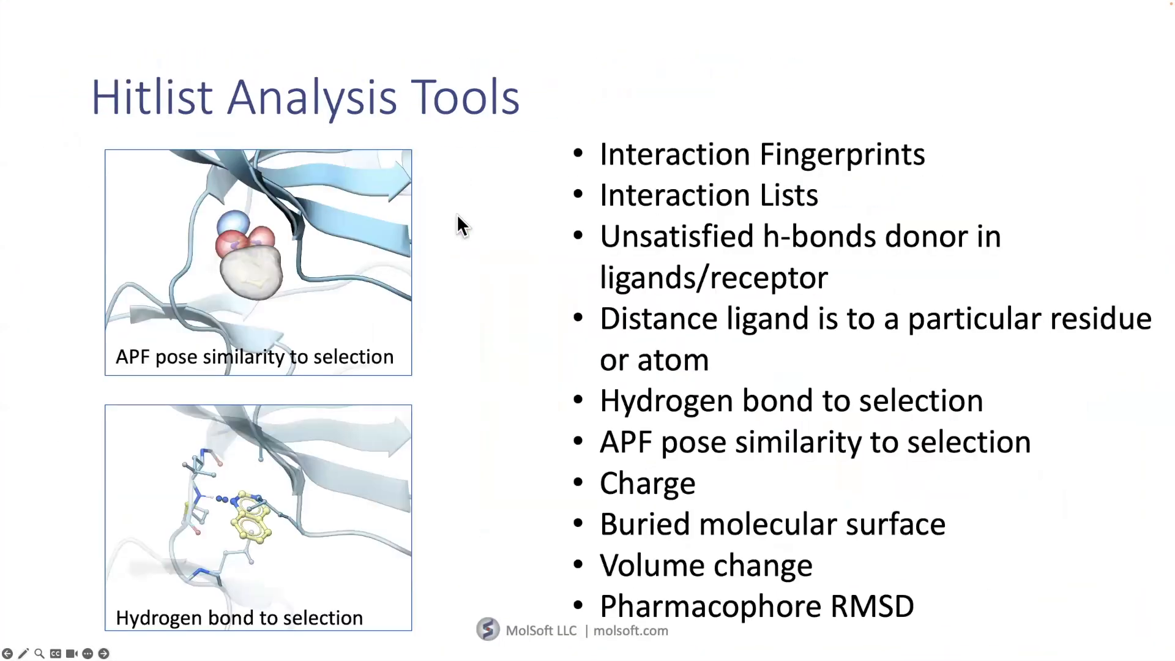